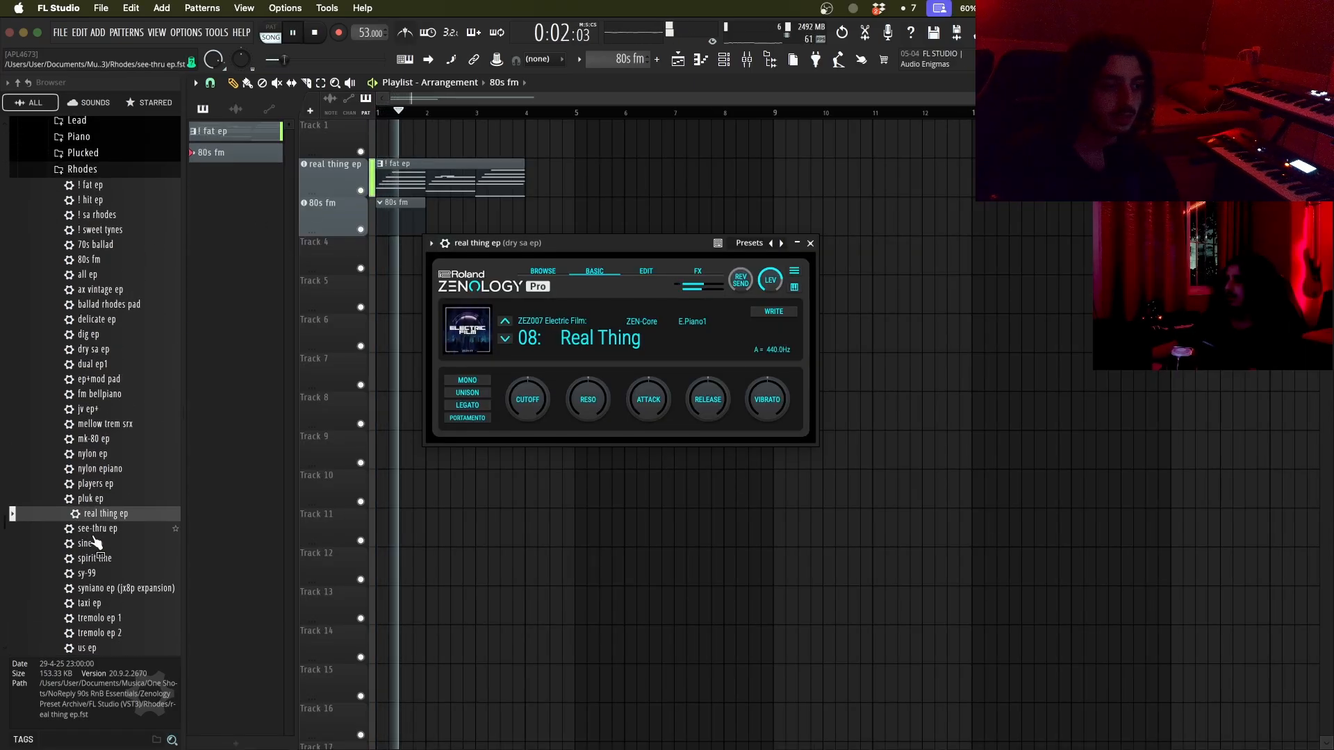
Step: Open the real thing ep clip in the piano roll and close the synth window
{"action": "double_click", "coordinate": [439, 191]}
{"action": "left_click", "coordinate": [810, 243]}
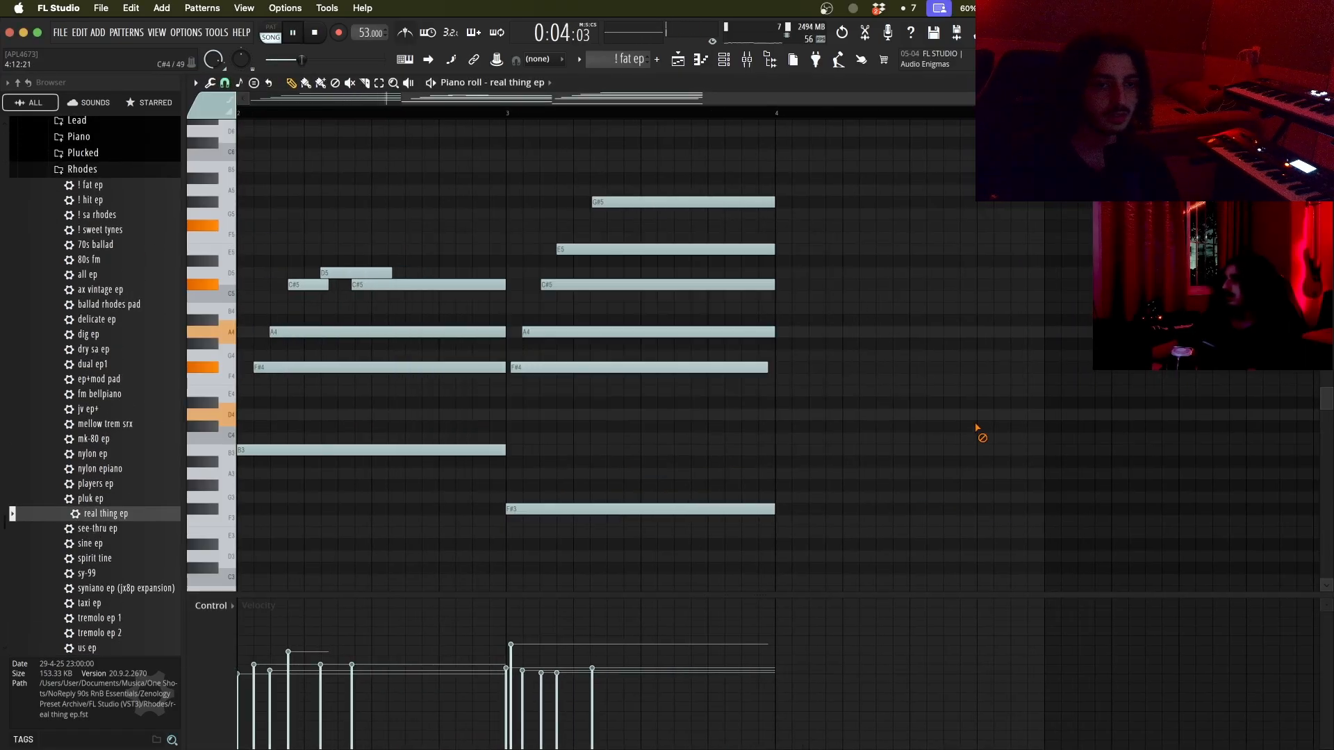
{"action": "scroll", "coordinate": [865, 425], "scroll_direction": "down", "scroll_amount": 3}
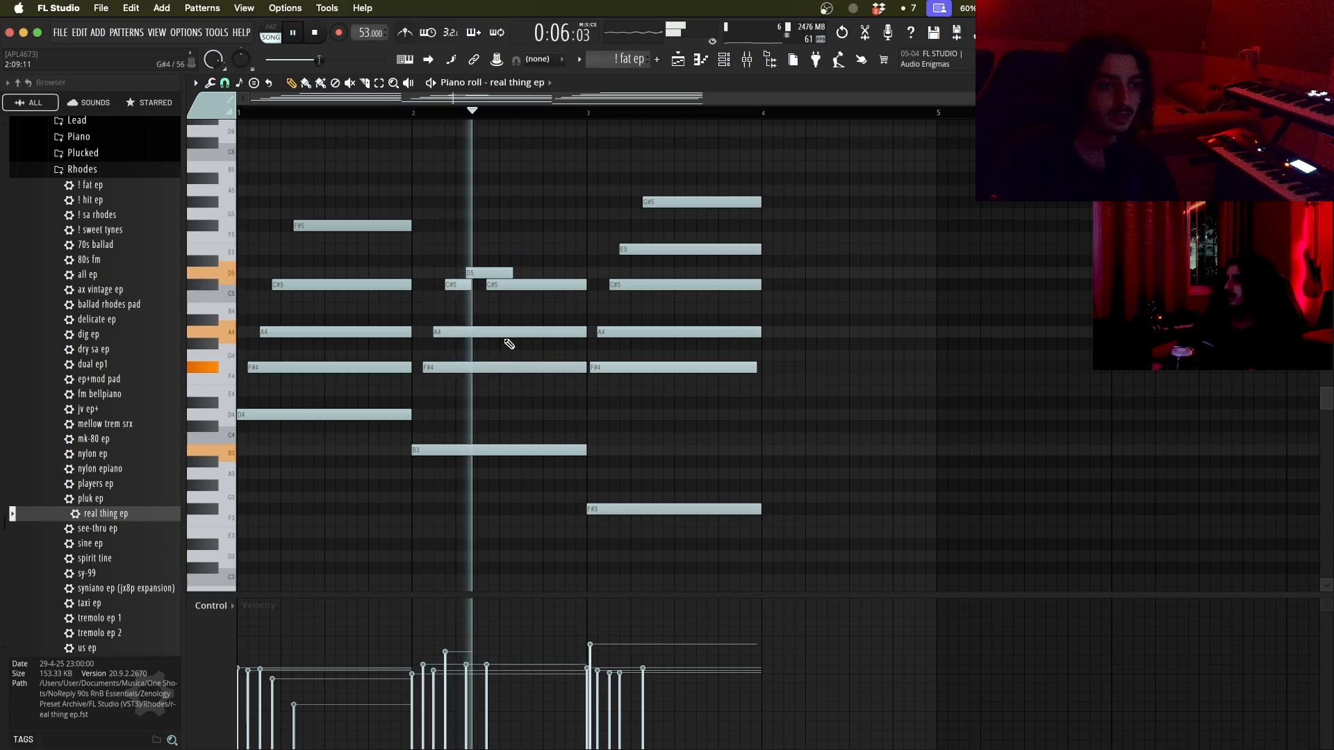
Step: Add a B4 note near the end of bar 2, trimmed to finish by bar 3, and shorten the C#5 before it
{"action": "key", "text": "space"}
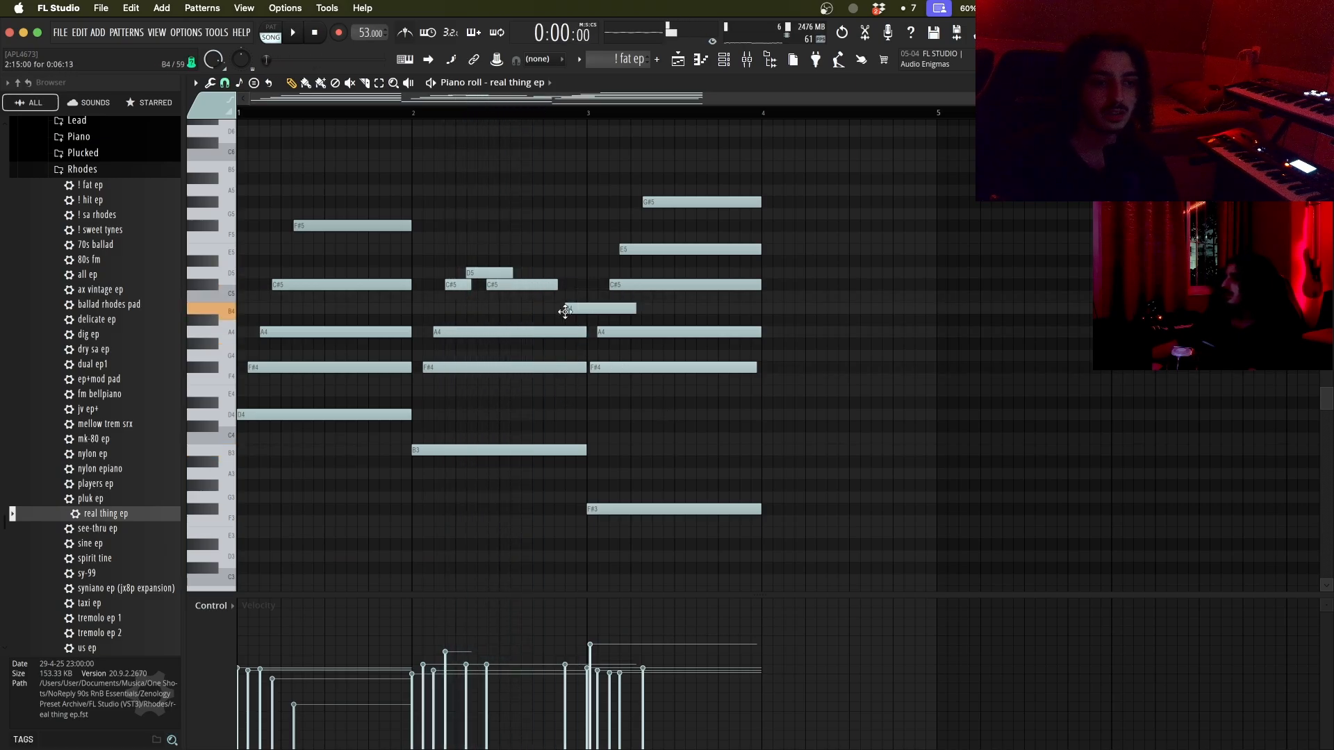
{"action": "scroll", "coordinate": [533, 250], "scroll_direction": "up", "scroll_amount": 2}
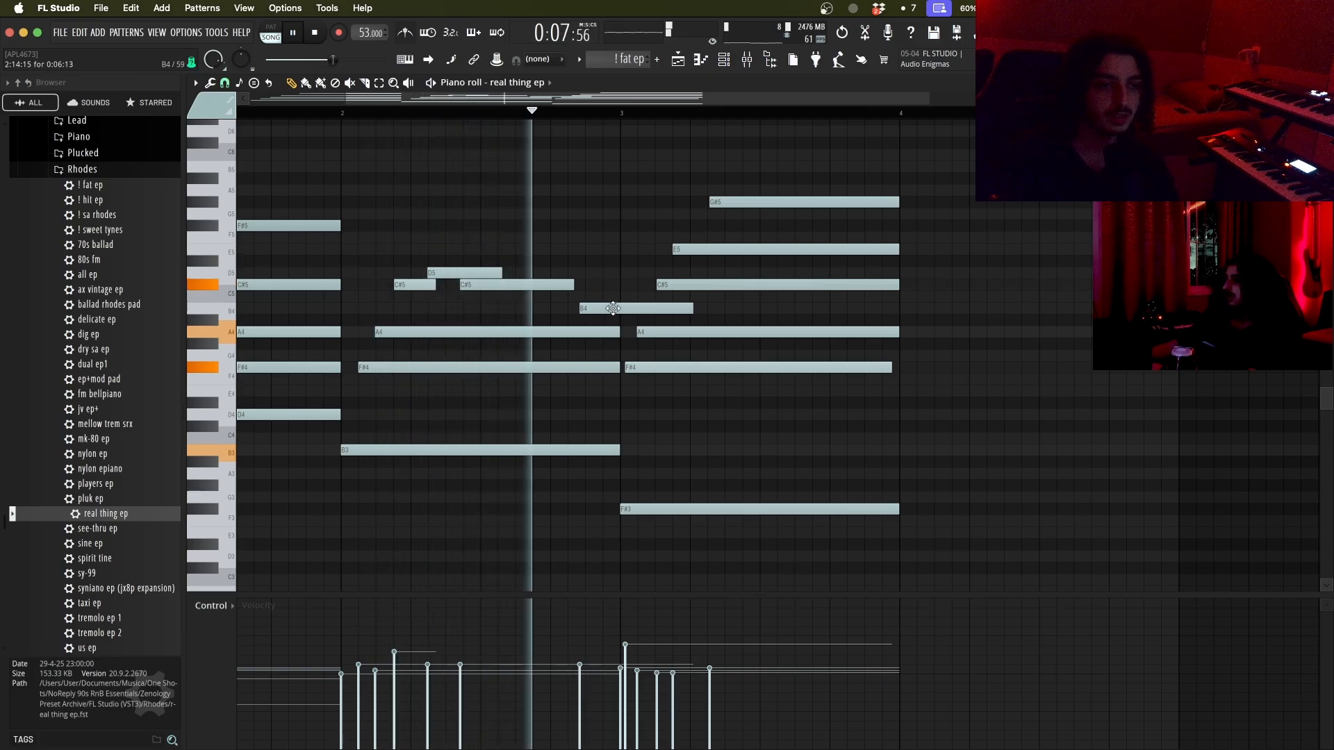
{"action": "left_click_drag", "start_coordinate": [600, 312], "coordinate": [590, 310]}
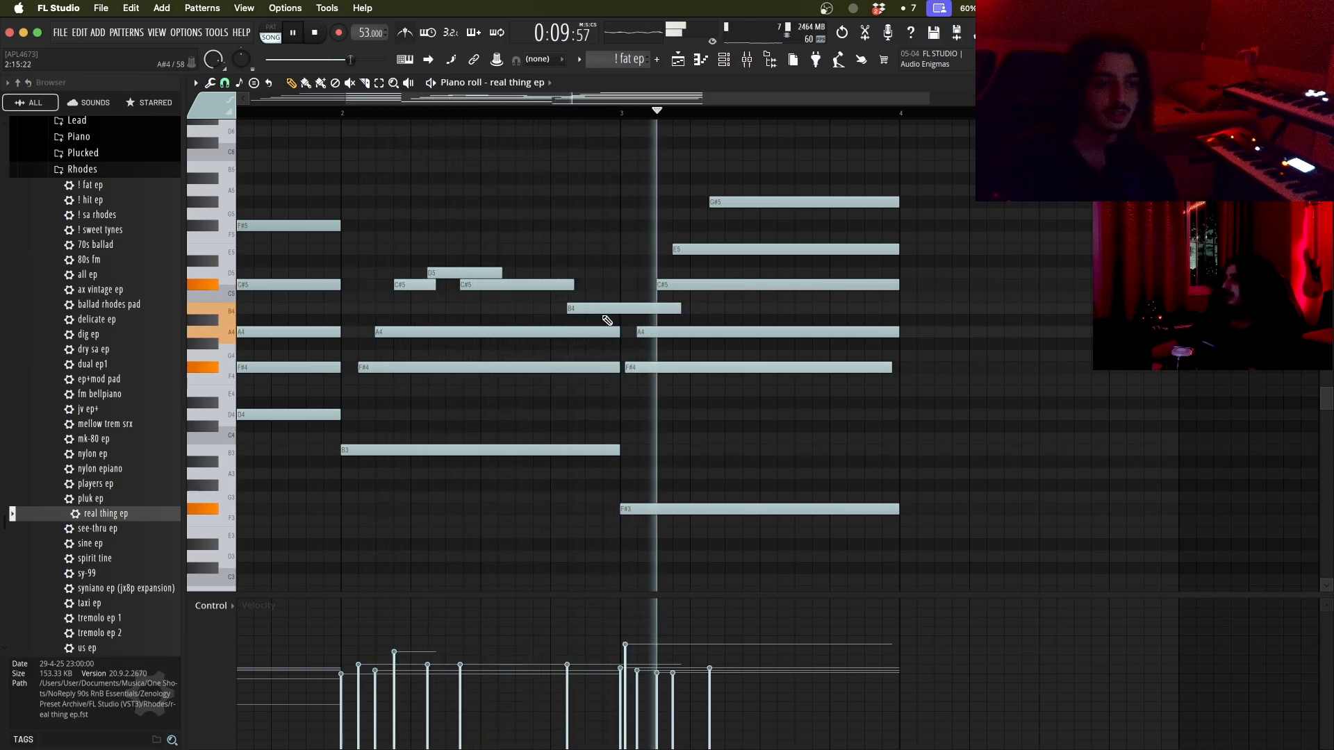
{"action": "key", "text": "space"}
{"action": "key", "text": "space"}
{"action": "left_click_drag", "start_coordinate": [678, 314], "coordinate": [614, 310]}
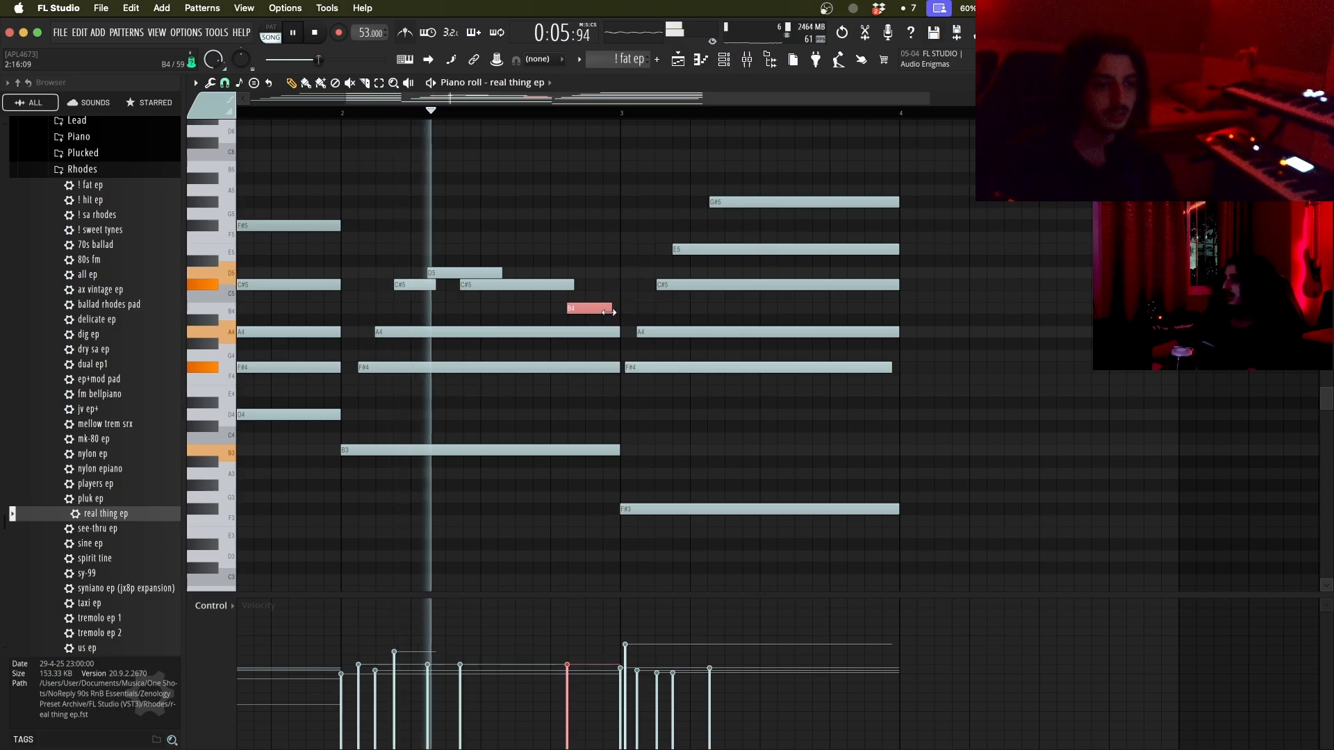
{"action": "left_click", "coordinate": [637, 317], "text": "super"}
{"action": "scroll", "coordinate": [657, 434], "scroll_direction": "down", "scroll_amount": 1}
{"action": "scroll", "coordinate": [667, 442], "scroll_direction": "down", "scroll_amount": 1}
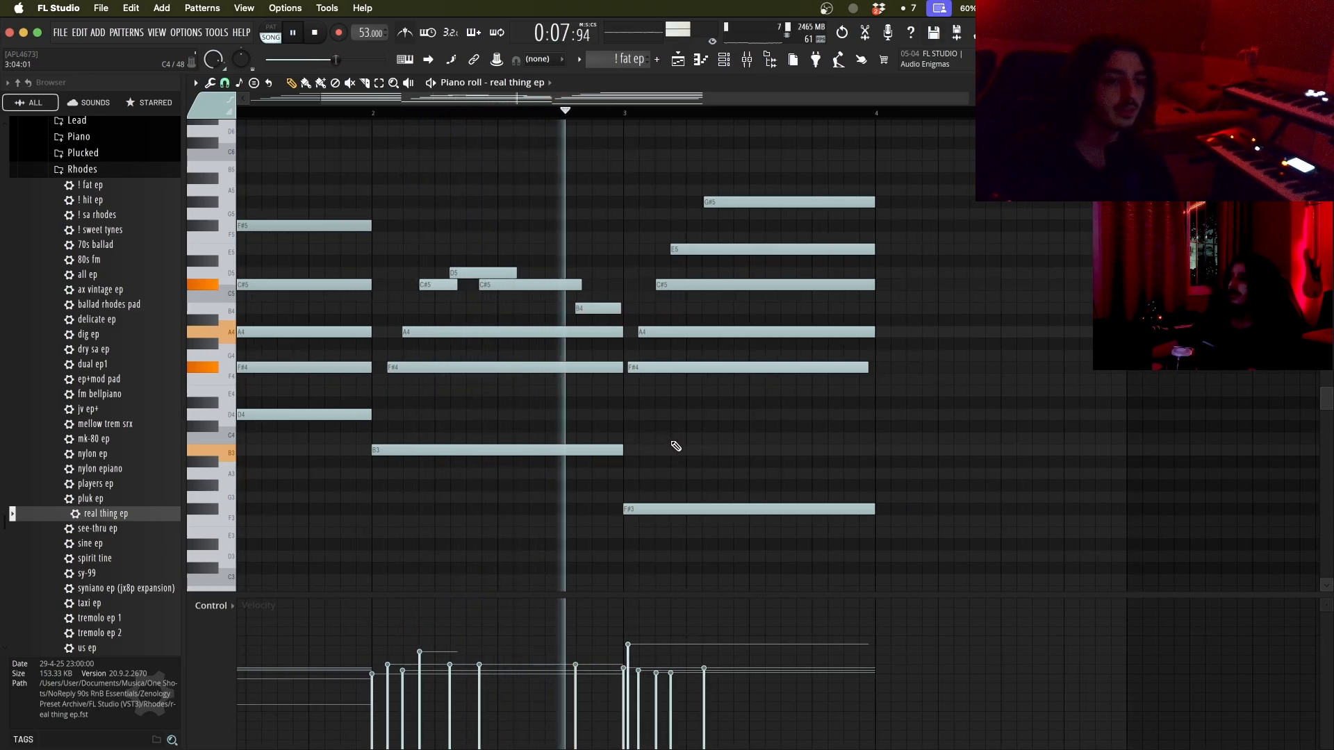
Step: Lower the velocity of bar 3's F#4 note and stack G#5 and B5 notes on top of its chord
{"action": "key", "text": "space"}
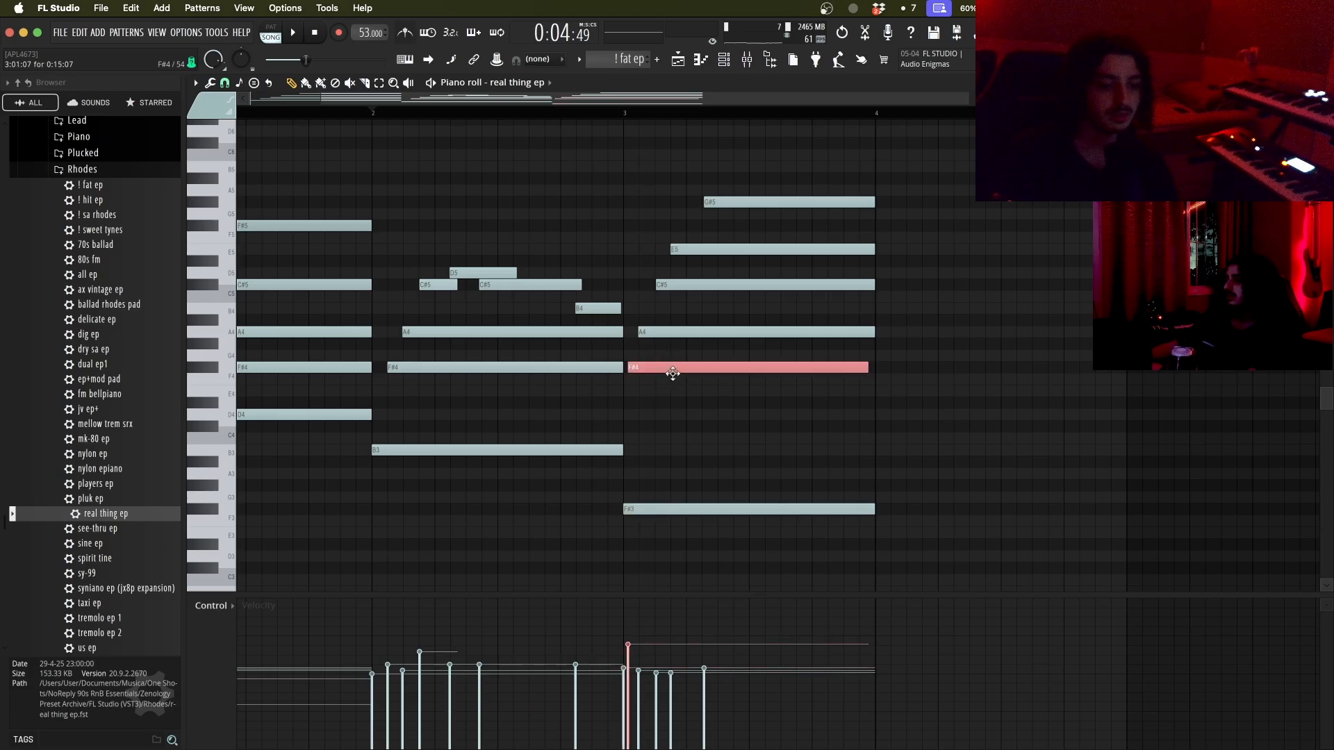
{"action": "scroll", "coordinate": [764, 459], "scroll_direction": "up", "scroll_amount": 3}
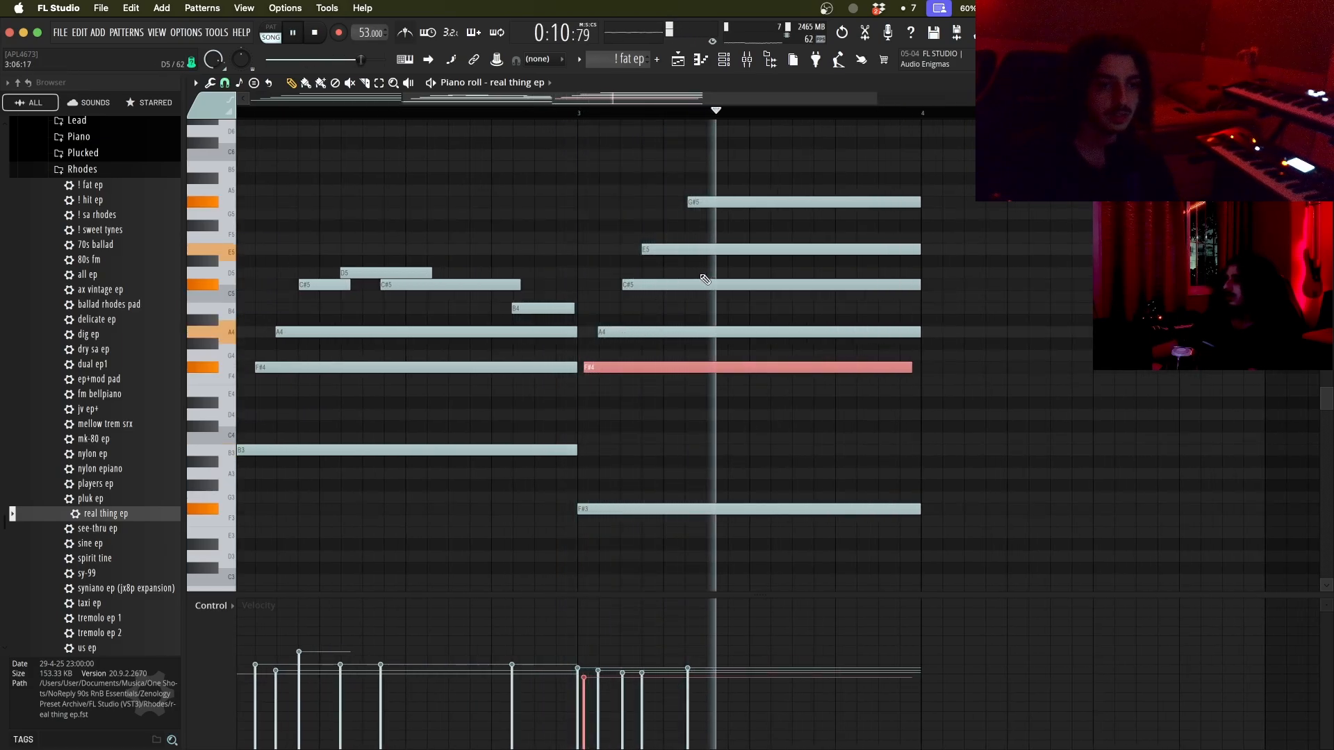
{"action": "left_click_drag", "start_coordinate": [656, 188], "coordinate": [664, 178]}
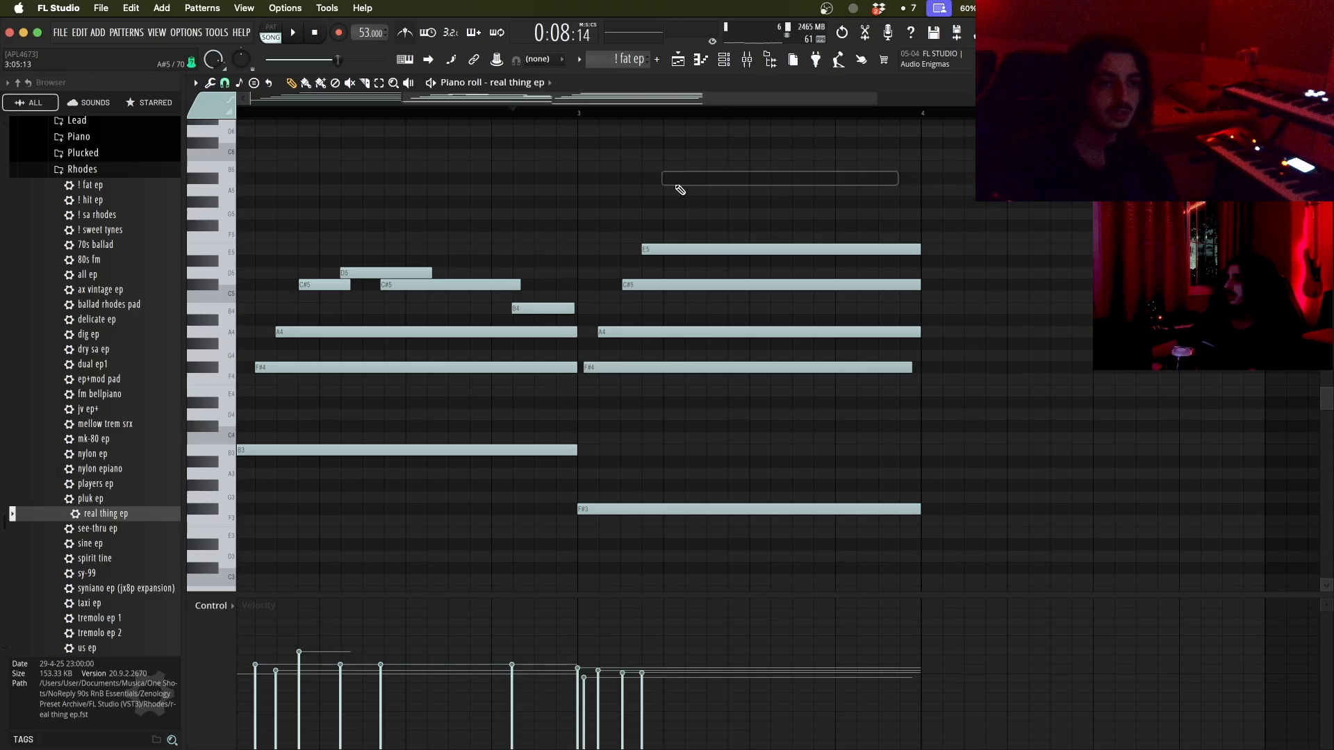
{"action": "key", "text": "space"}
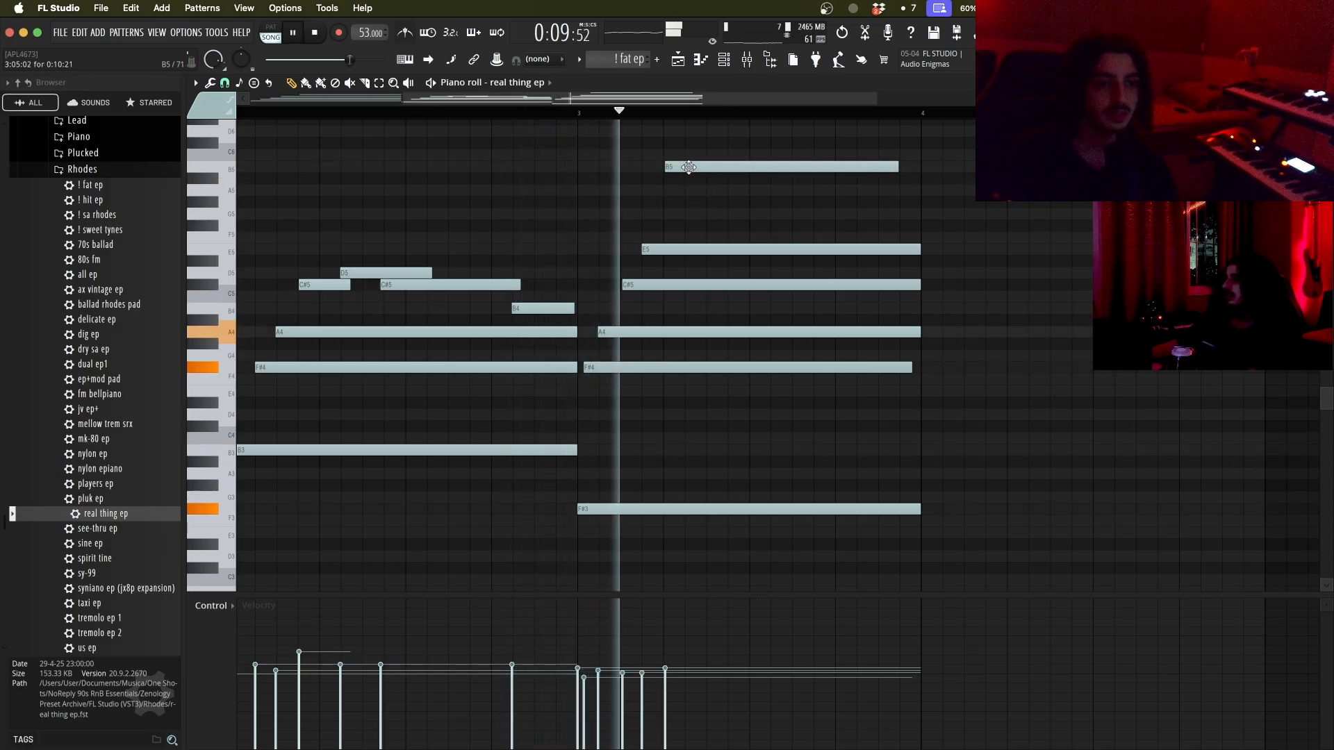
{"action": "key", "text": "space"}
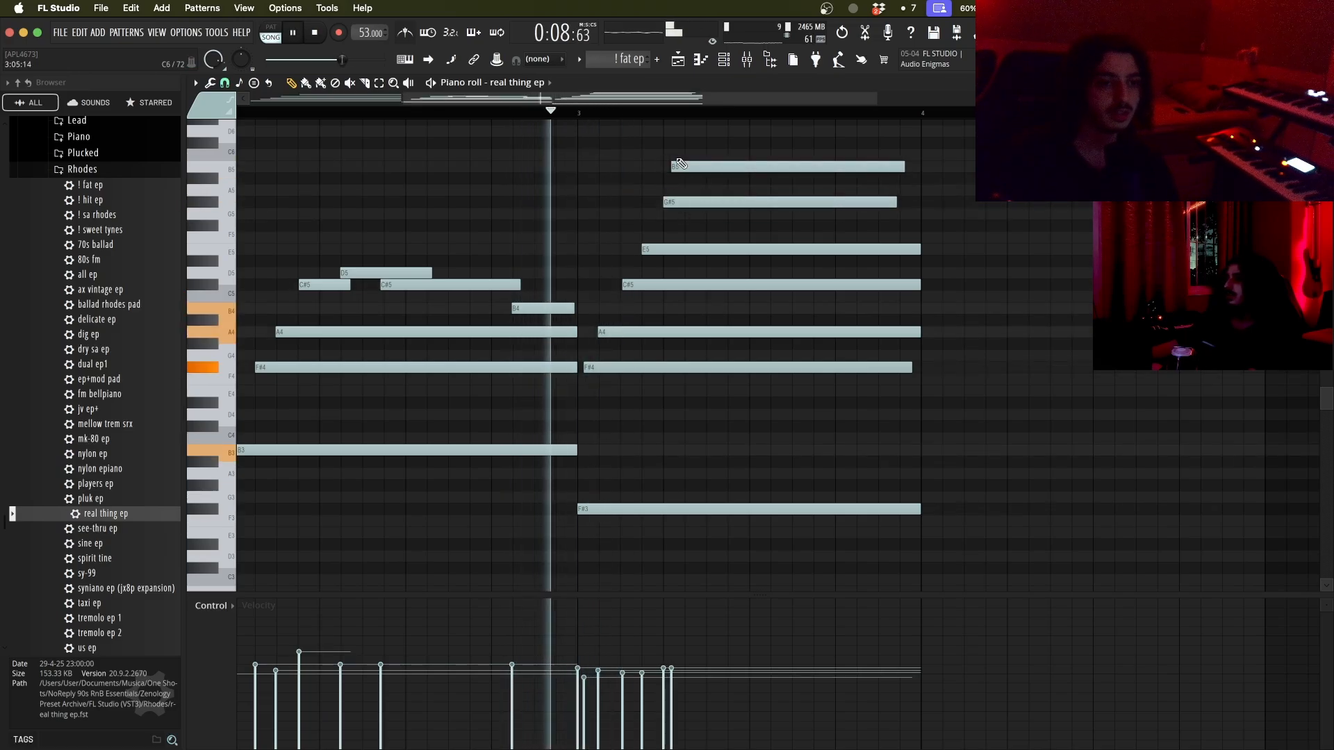
Step: Lengthen the bar 3 chord notes past the start of bar 4 and remove the B5 note
{"action": "left_click_drag", "start_coordinate": [885, 140], "coordinate": [927, 487]}
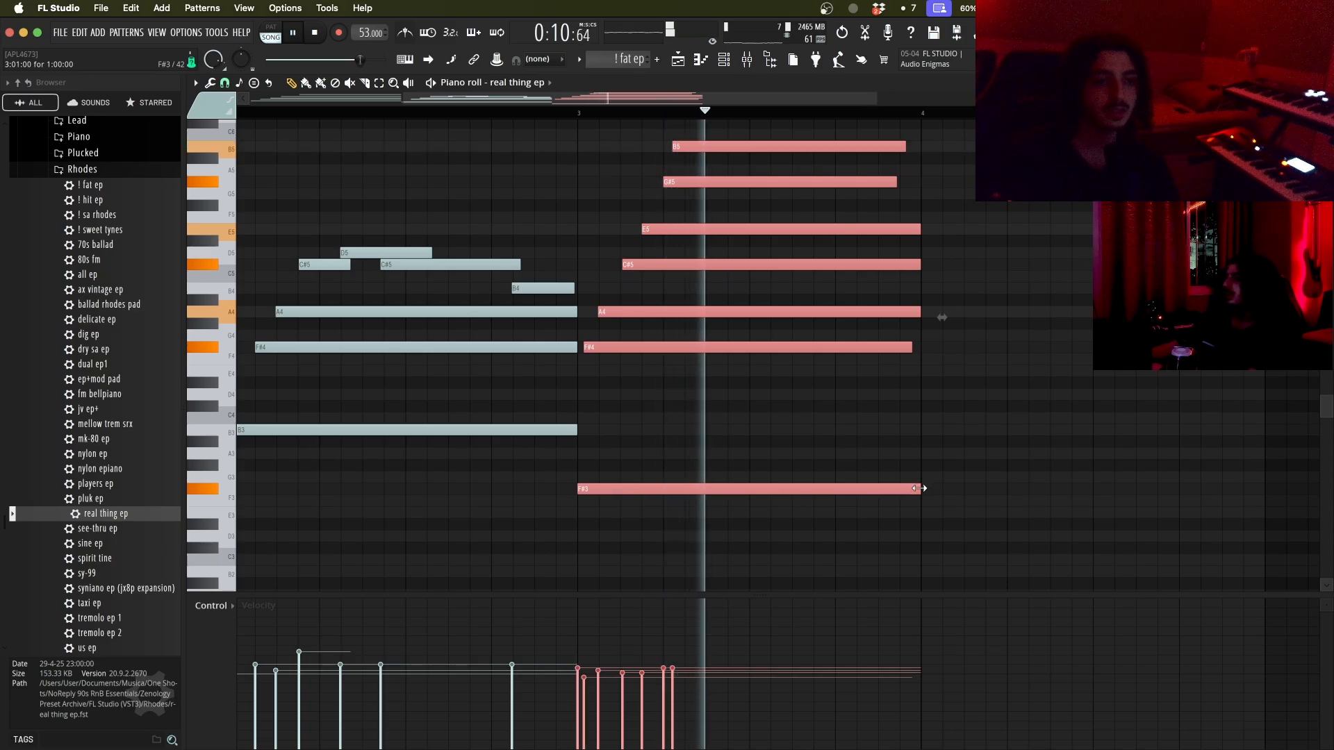
{"action": "left_click", "coordinate": [922, 486], "text": "super"}
{"action": "key", "text": "space"}
{"action": "key", "text": "space"}
{"action": "left_click_drag", "start_coordinate": [702, 151], "coordinate": [867, 486]}
{"action": "right_click", "coordinate": [705, 182]}
{"action": "key", "text": "space"}
{"action": "key", "text": "space"}
{"action": "scroll", "coordinate": [767, 316], "scroll_direction": "down", "scroll_amount": 3}
{"action": "left_click", "coordinate": [896, 505]}
Step: Slice the bar 3 chord at the start of bar 4 and delete the overhanging tails
{"action": "key", "text": "c"}
{"action": "left_click_drag", "start_coordinate": [733, 509], "coordinate": [707, 163]}
{"action": "key", "text": "space"}
{"action": "key", "text": "space"}
{"action": "key", "text": "p"}
{"action": "right_click", "coordinate": [762, 183]}
{"action": "left_click_drag", "start_coordinate": [787, 340], "coordinate": [741, 506]}
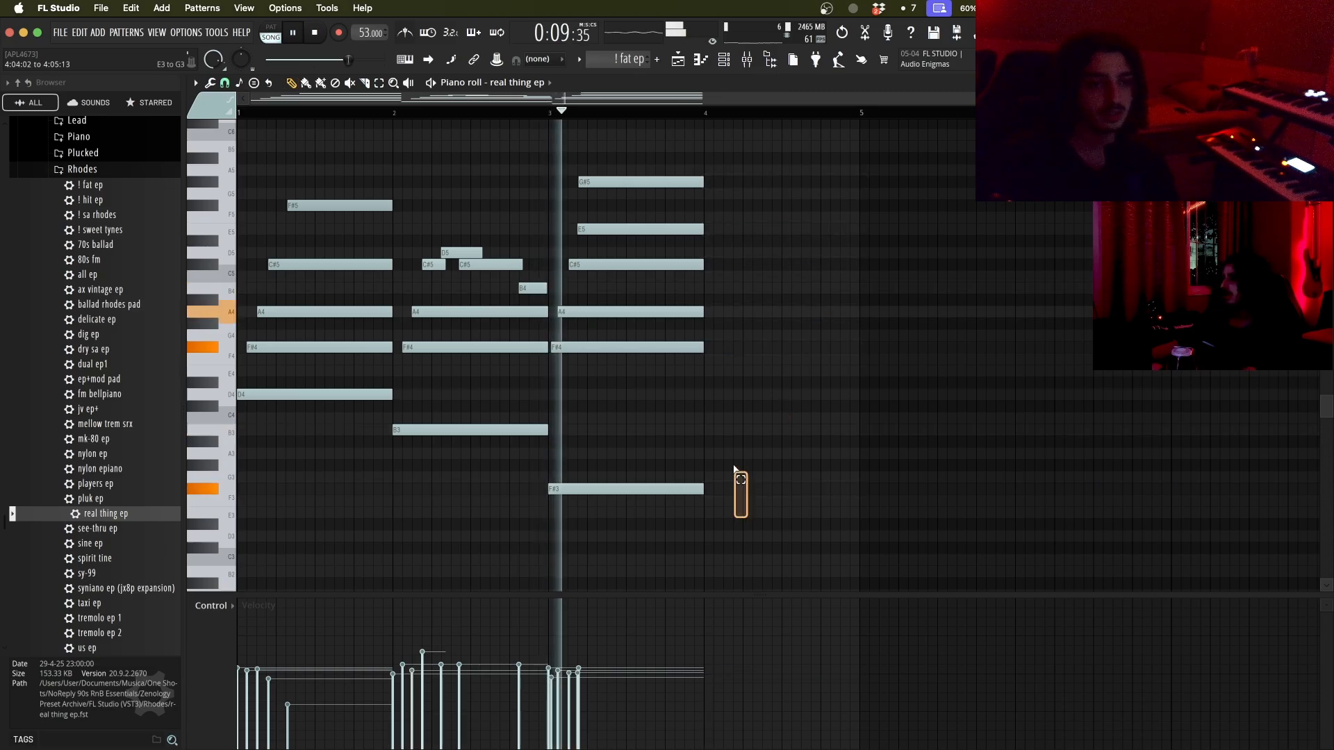
Step: Duplicate the bar 3 chord into bar 4 and transpose the whole progression down two semitones
{"action": "key", "text": "ctrl+b"}
{"action": "key", "text": "space"}
{"action": "scroll", "coordinate": [509, 165], "scroll_direction": "down", "scroll_amount": 1}
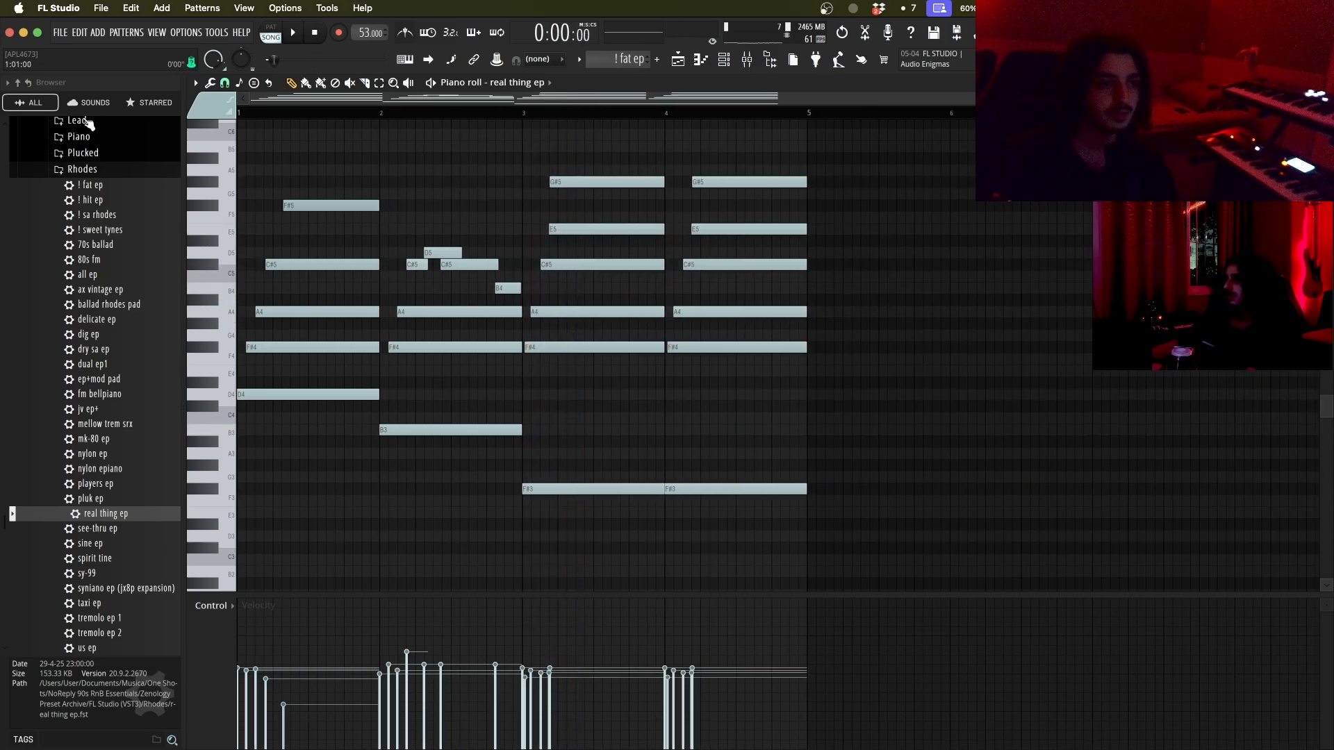
{"action": "key", "text": "shift+Down"}
{"action": "key", "text": "shift+Down"}
Step: Copy the bass notes C4, A3, E3 and E3 and place the copies one octave lower
{"action": "left_click_drag", "start_coordinate": [827, 409], "coordinate": [303, 539]}
{"action": "scroll", "coordinate": [303, 539], "scroll_direction": "down", "scroll_amount": 1}
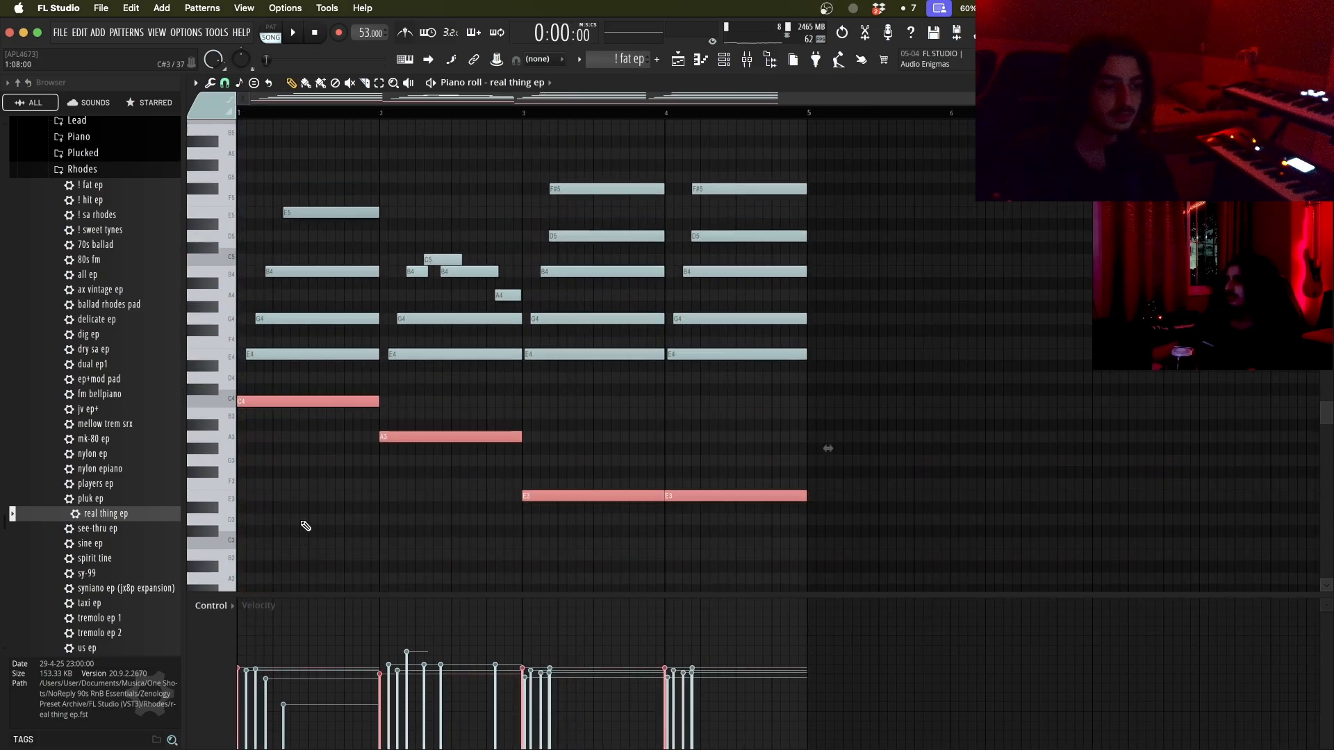
{"action": "key", "text": "ctrl+c"}
{"action": "key", "text": "ctrl+v"}
{"action": "key", "text": "ctrl+Down"}
{"action": "scroll", "coordinate": [303, 402], "scroll_direction": "down", "scroll_amount": 3}
{"action": "key", "text": "space"}
{"action": "key", "text": "ctrl+d"}
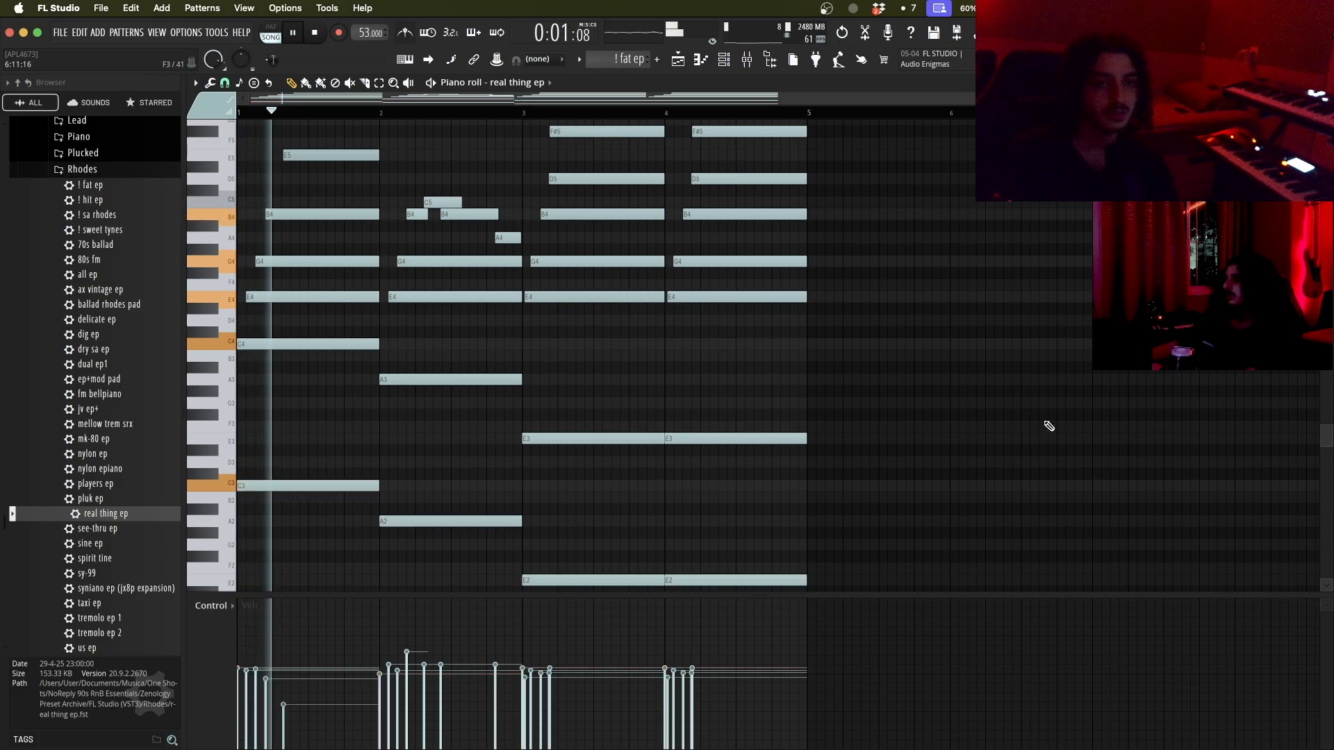
Step: Raise the velocity of all notes slightly and duplicate the four bars into bars 5 to 8
{"action": "scroll", "coordinate": [702, 377], "scroll_direction": "up", "scroll_amount": 2}
{"action": "key", "text": "ctrl+a"}
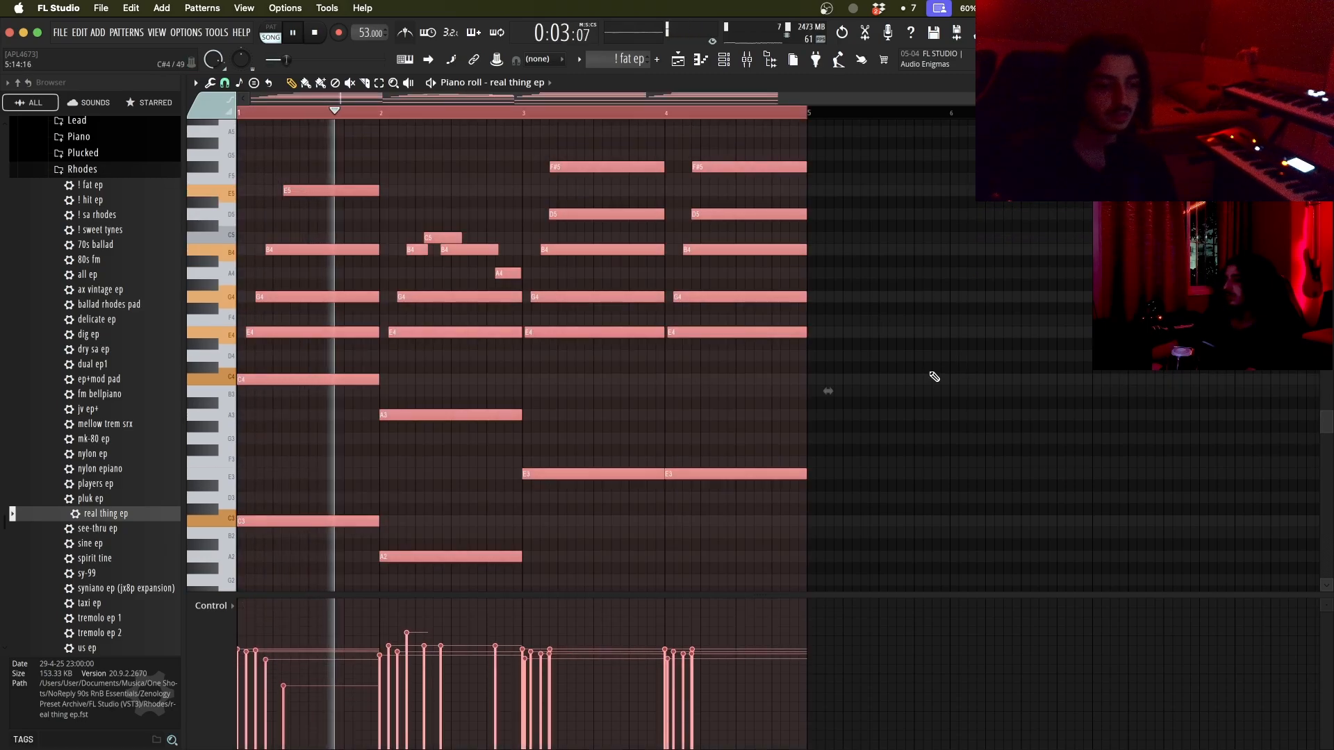
{"action": "scroll", "coordinate": [782, 164], "scroll_direction": "down", "scroll_amount": 3, "text": "ctrl"}
{"action": "key", "text": "ctrl+b"}
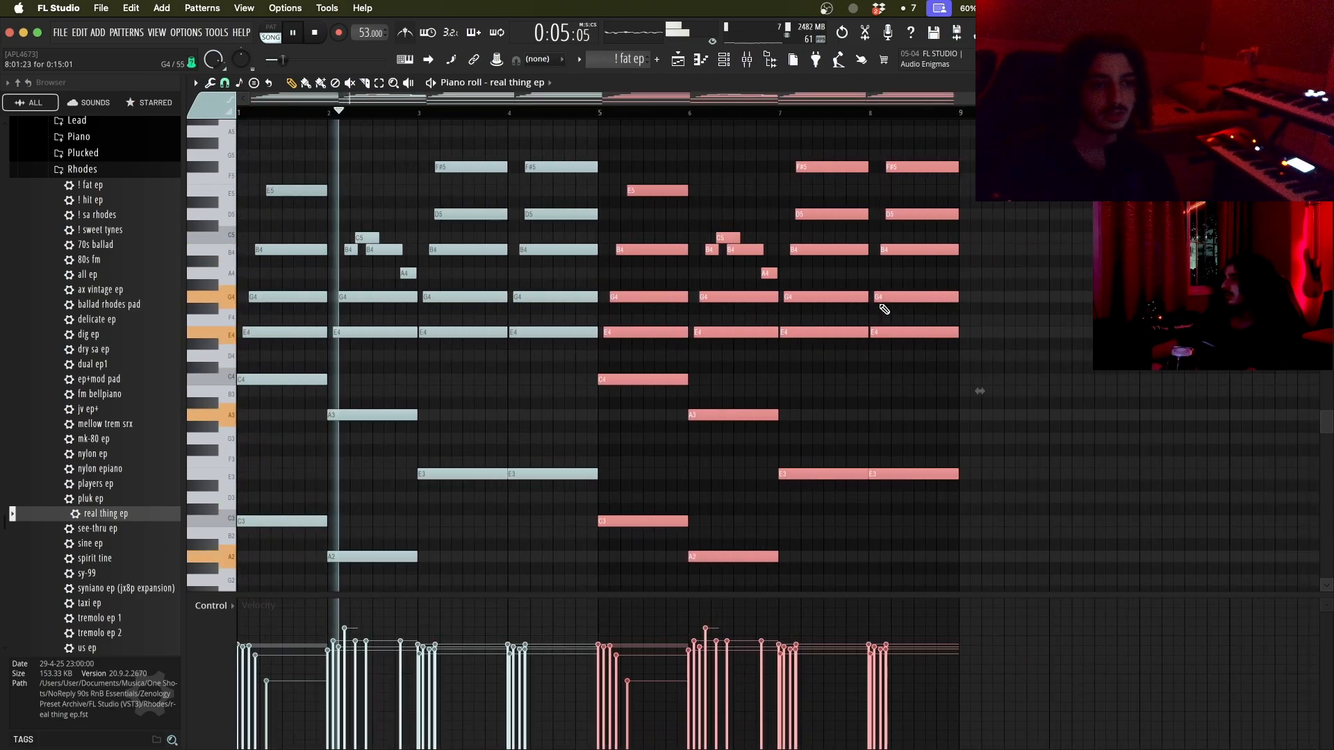
{"action": "key", "text": "ctrl+d"}
Step: Lower the velocity of the first short B4 note in bar 2
{"action": "left_click", "coordinate": [373, 241]}
{"action": "left_click", "coordinate": [375, 415]}
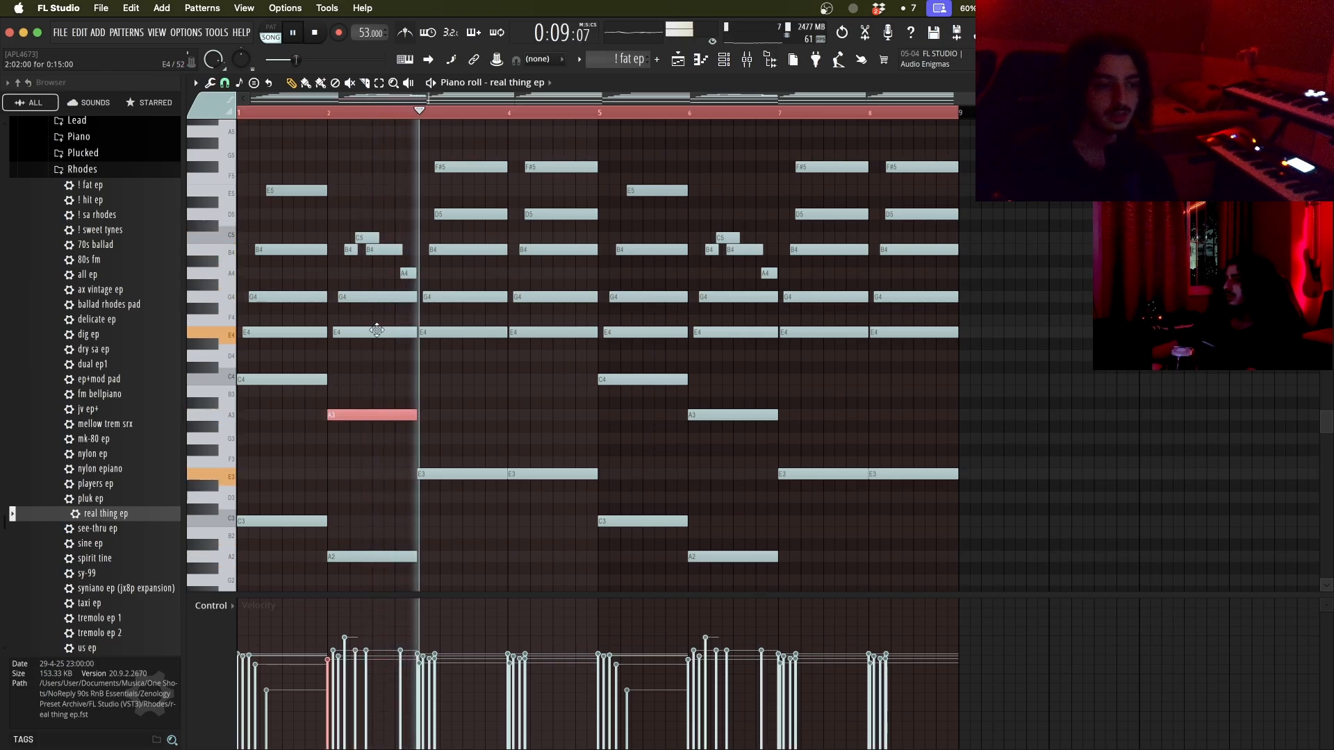
{"action": "left_click", "coordinate": [375, 252]}
{"action": "left_click", "coordinate": [347, 250]}
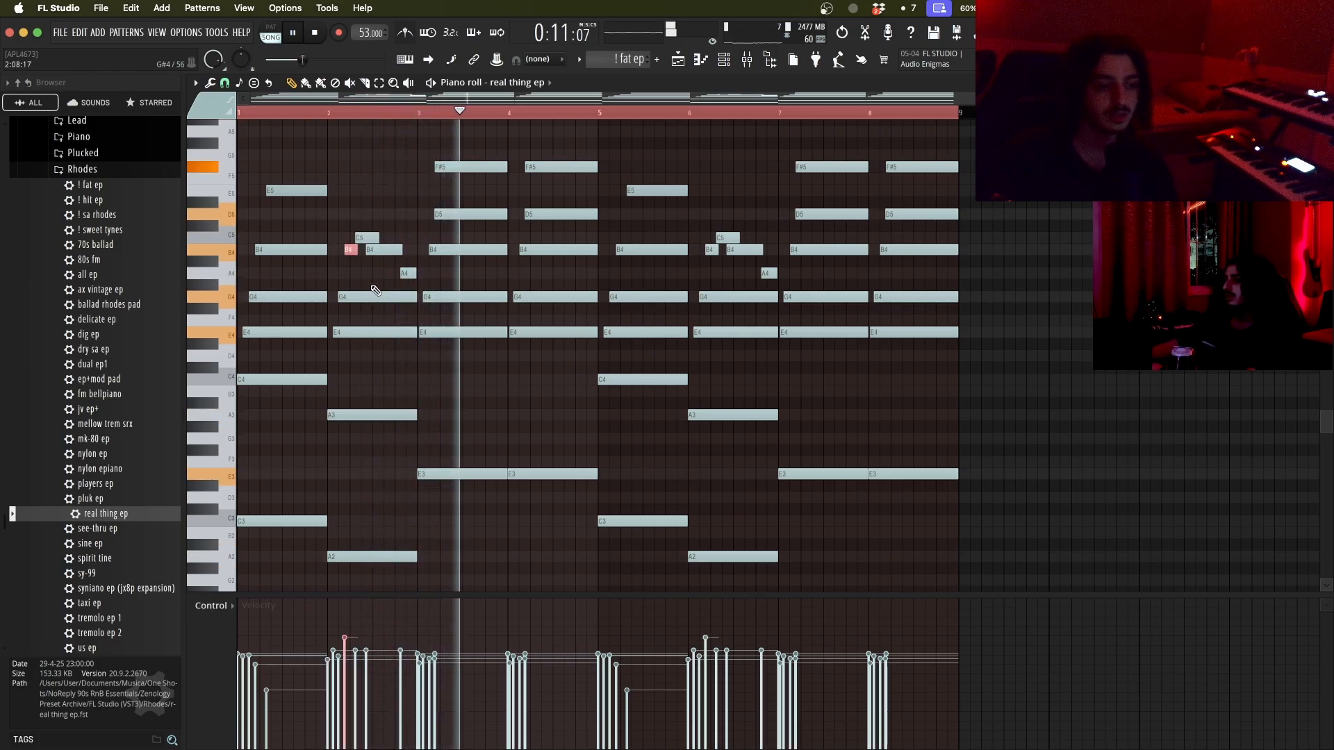
{"action": "scroll", "coordinate": [518, 117], "scroll_direction": "up", "scroll_amount": 3}
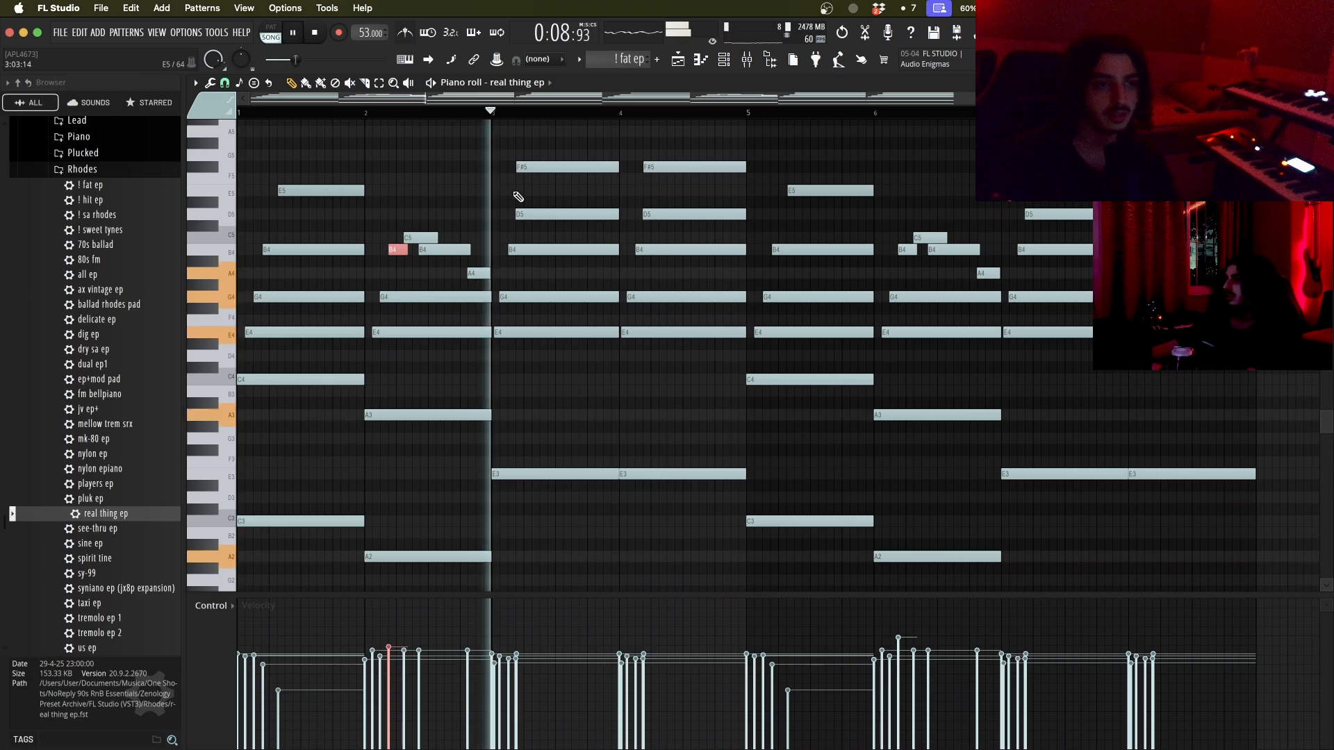
Step: Copy bar 3's D5 and F#5 notes toward the end of the bar, one octave higher
{"action": "scroll", "coordinate": [575, 215], "scroll_direction": "up", "scroll_amount": 2}
{"action": "scroll", "coordinate": [577, 225], "scroll_direction": "up", "scroll_amount": 2}
{"action": "scroll", "coordinate": [577, 224], "scroll_direction": "up", "scroll_amount": 2}
{"action": "left_click_drag", "start_coordinate": [640, 248], "coordinate": [748, 283]}
{"action": "left_click", "coordinate": [667, 345]}
{"action": "key", "text": "ctrl+Up"}
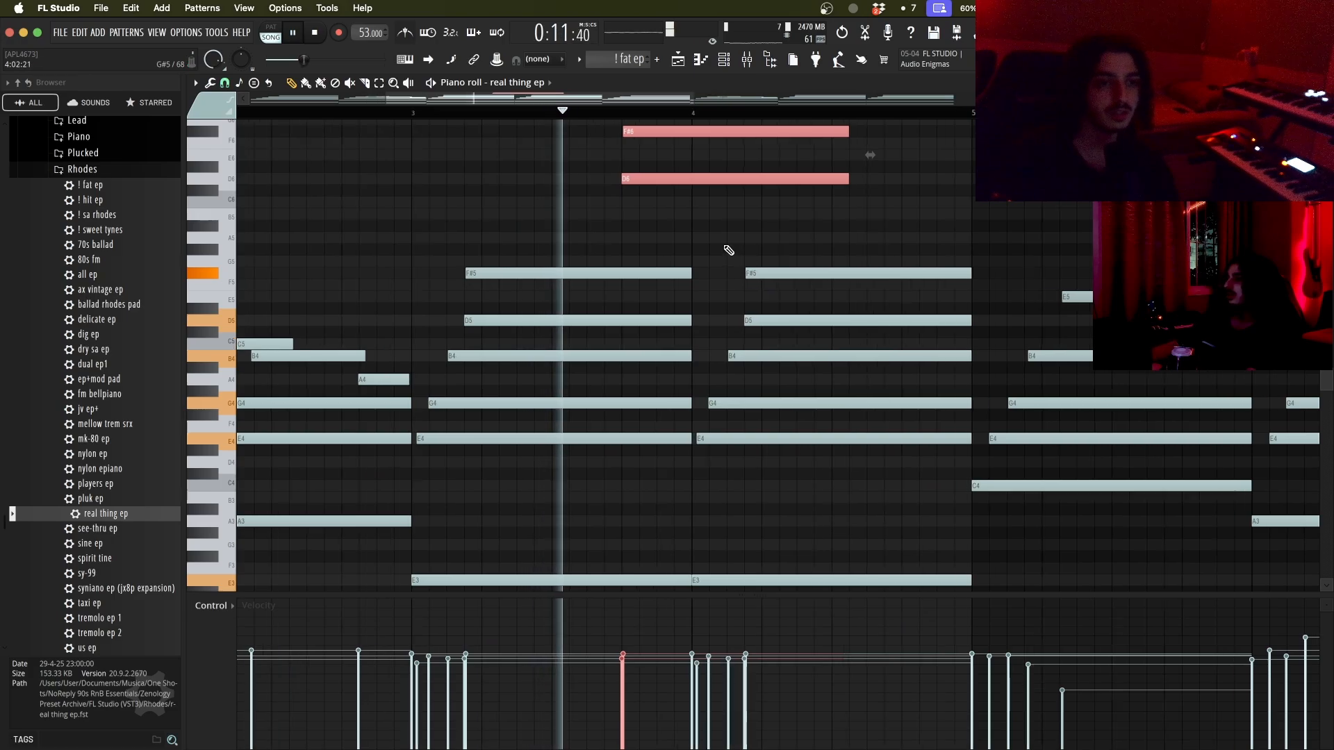
Step: Slice the high D6 and F#6 notes at the start of bar 4 and delete their tails
{"action": "left_click", "coordinate": [660, 217]}
{"action": "scroll", "coordinate": [661, 217], "scroll_direction": "up", "scroll_amount": 2}
{"action": "scroll", "coordinate": [642, 185], "scroll_direction": "up", "scroll_amount": 2}
{"action": "key", "text": "c"}
{"action": "left_click_drag", "start_coordinate": [677, 256], "coordinate": [680, 142]}
{"action": "key", "text": "p"}
{"action": "right_click", "coordinate": [716, 167]}
{"action": "scroll", "coordinate": [738, 295], "scroll_direction": "down", "scroll_amount": 3}
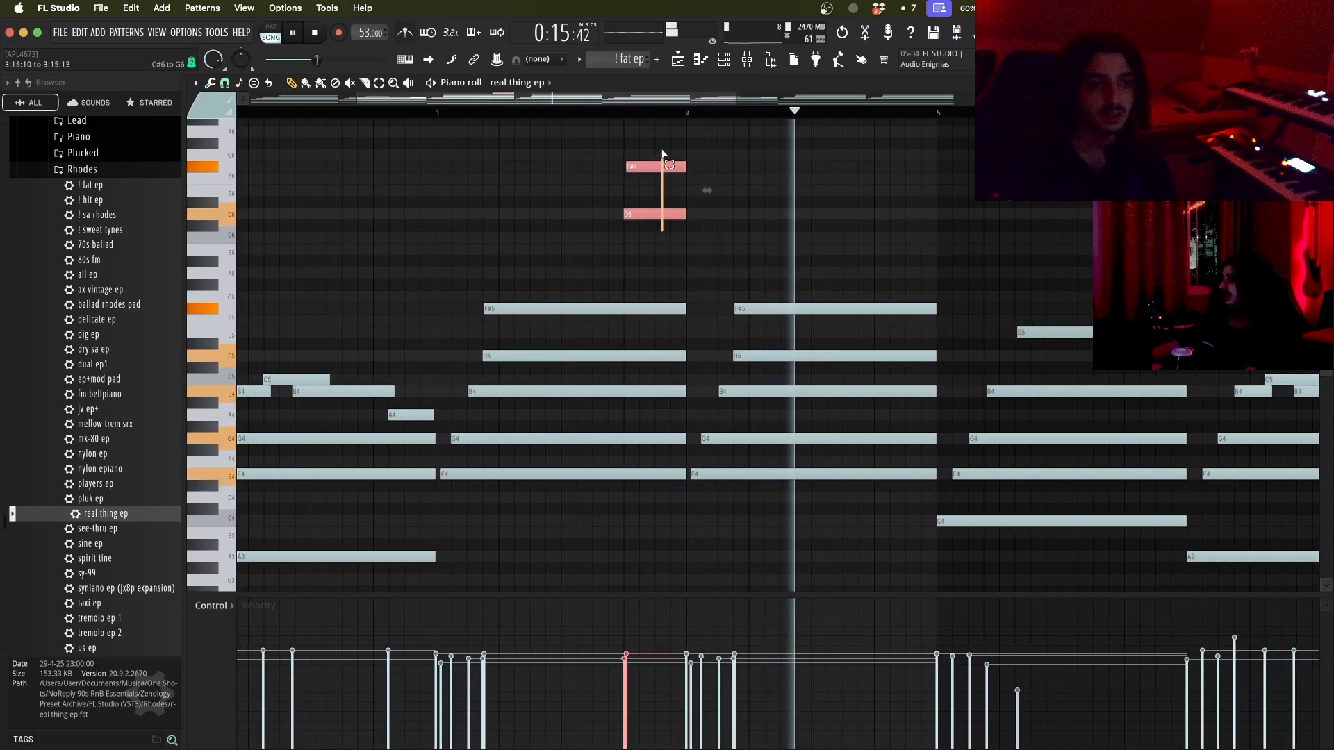
Step: Copy the D6 and F#6 pair to about step 12 of bar 4 and shorten both notes to about one step
{"action": "key", "text": "space"}
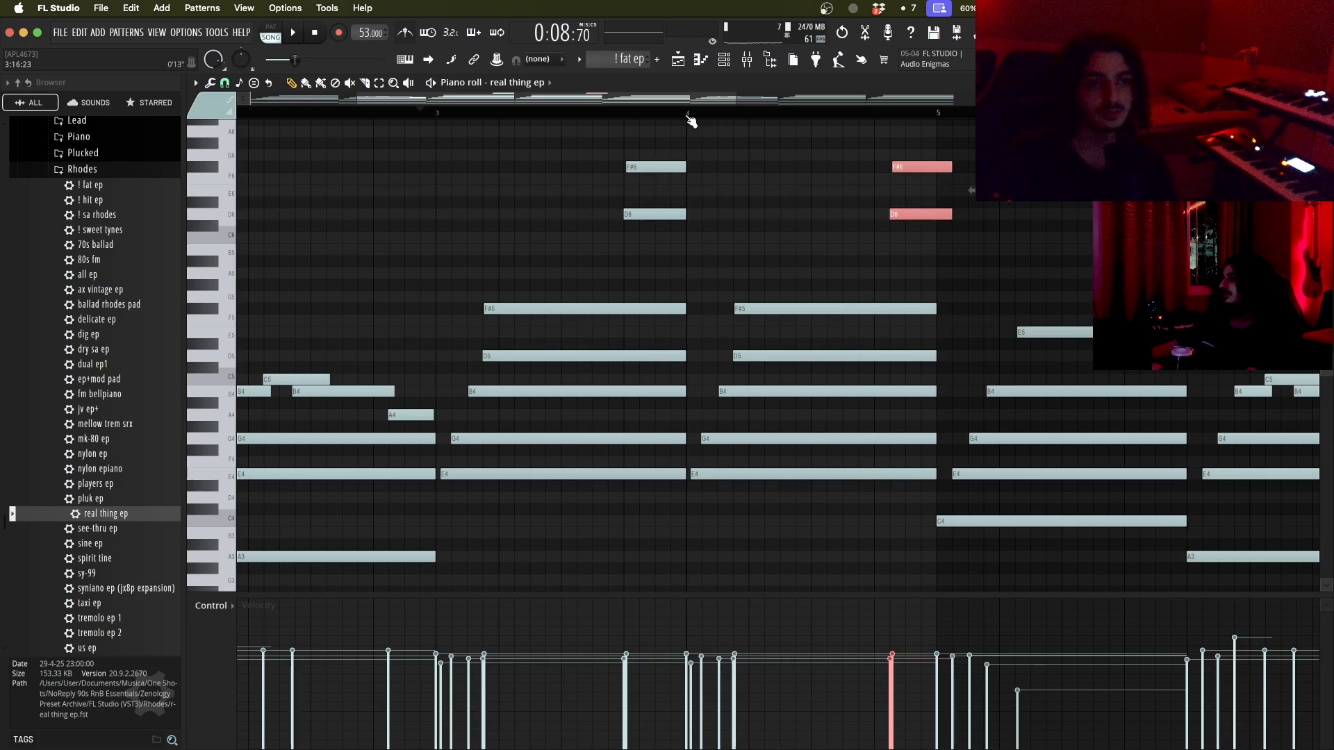
{"action": "left_click", "coordinate": [692, 118]}
{"action": "key", "text": "space"}
{"action": "scroll", "coordinate": [959, 297], "scroll_direction": "up", "scroll_amount": 3}
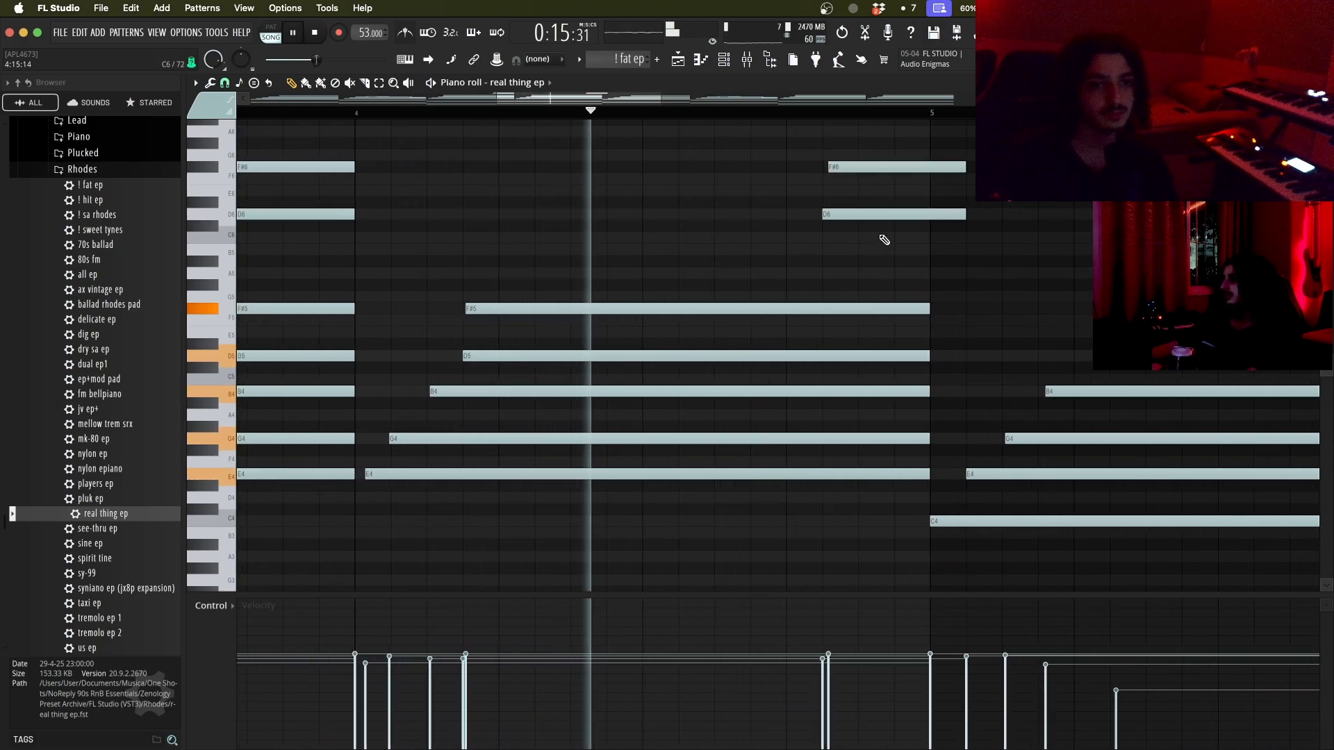
{"action": "key", "text": "space"}
{"action": "left_click_drag", "start_coordinate": [845, 214], "coordinate": [771, 217]}
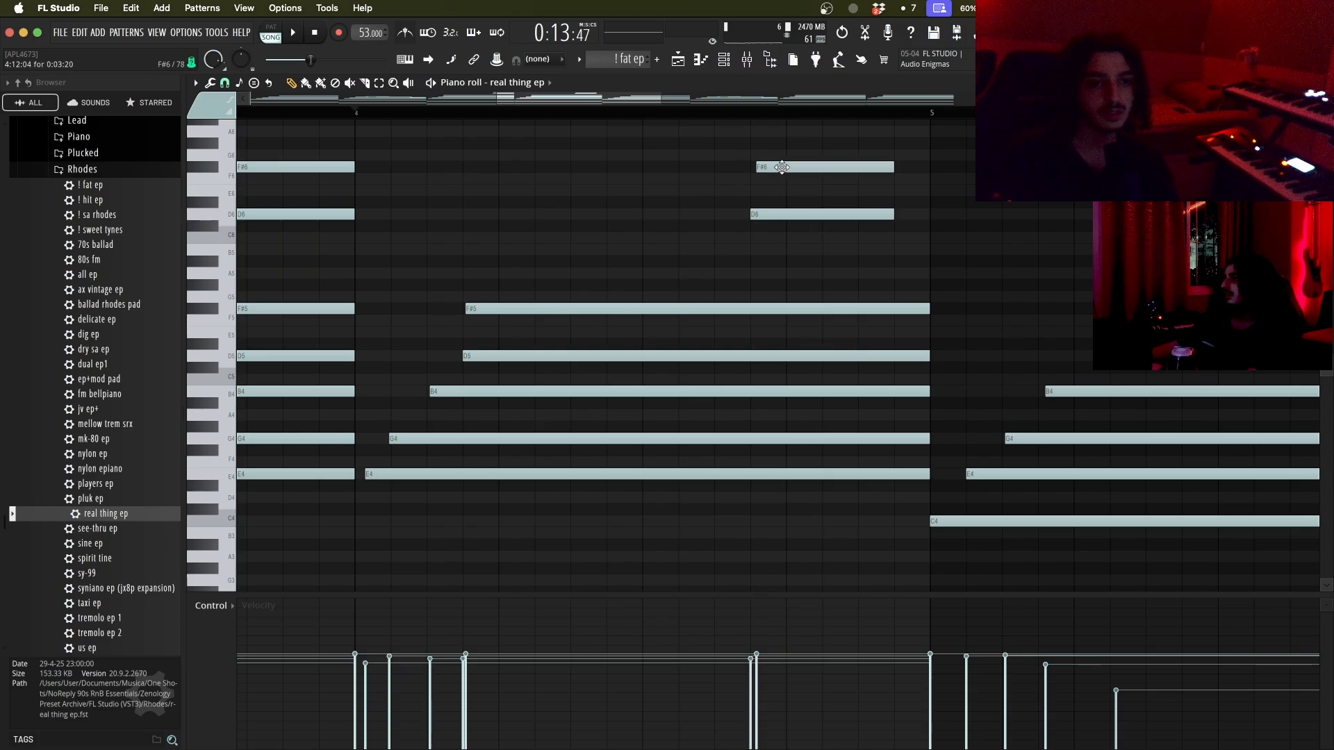
{"action": "left_click_drag", "start_coordinate": [792, 159], "coordinate": [804, 247]}
{"action": "left_click_drag", "start_coordinate": [892, 214], "coordinate": [798, 148]}
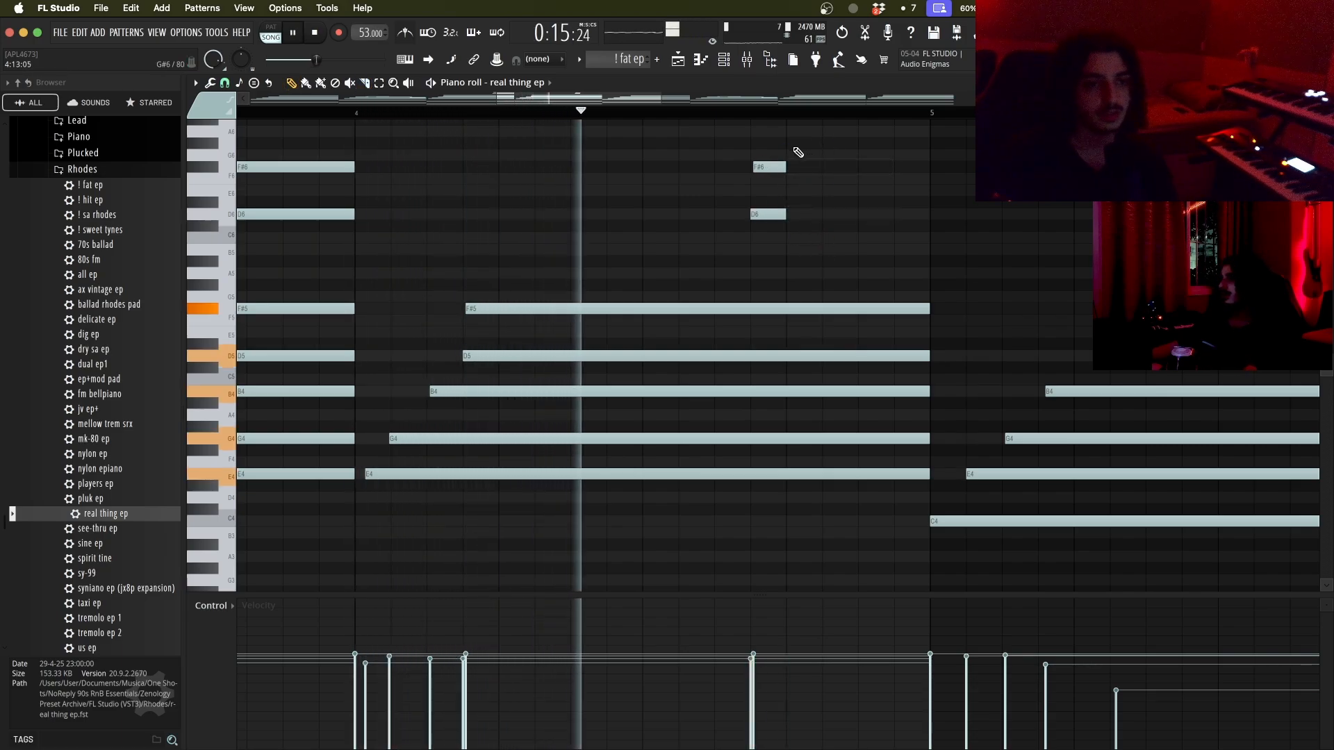
Step: Add one-step notes in bar 4: E6 with B5 on step 13, A#5 on step 14, and F#6 with B5 on step 15
{"action": "key", "text": "space"}
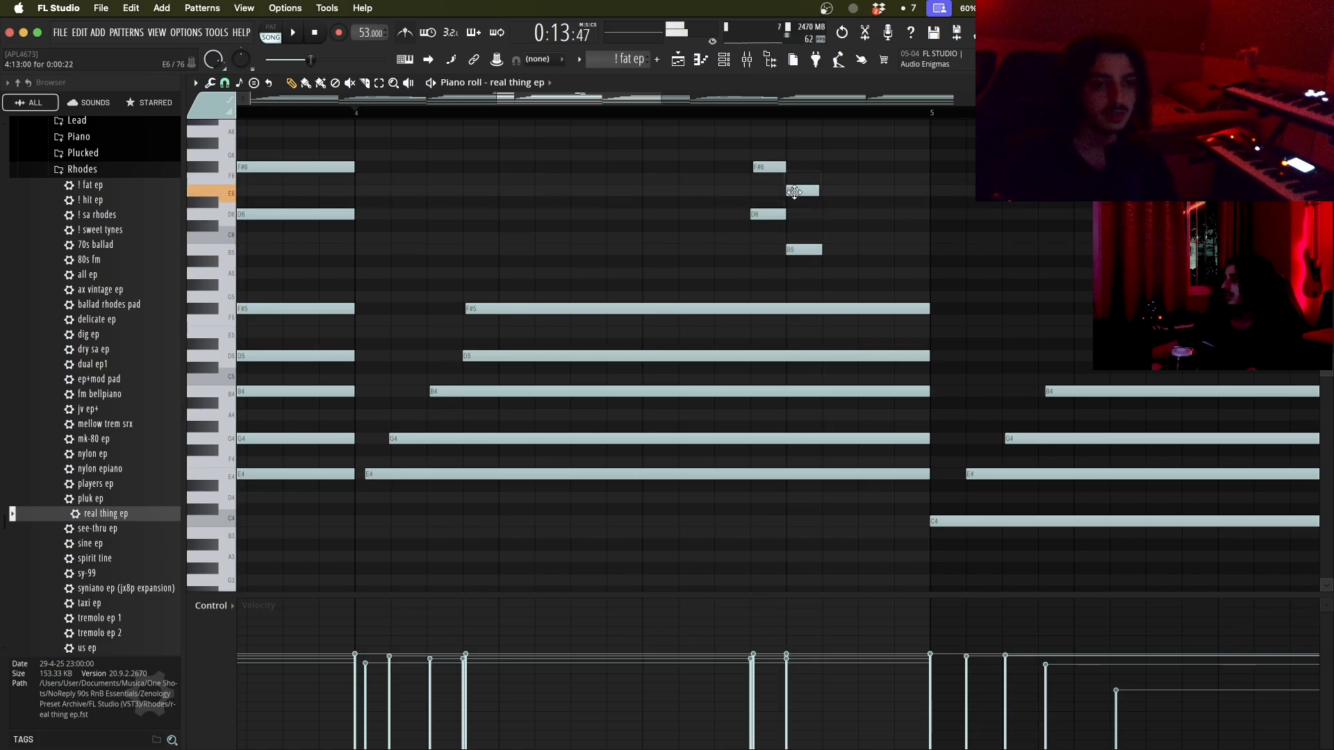
{"action": "left_click", "coordinate": [795, 191]}
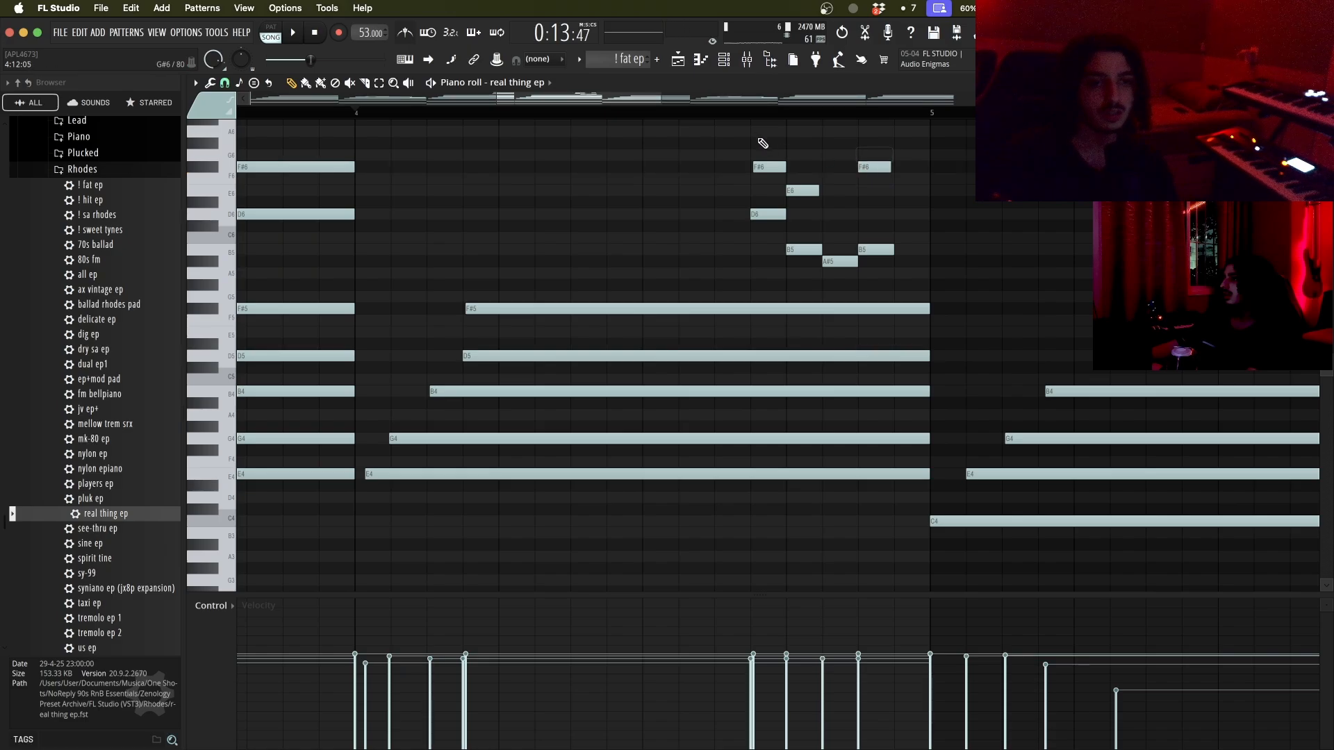
{"action": "scroll", "coordinate": [768, 194], "scroll_direction": "down", "scroll_amount": 2}
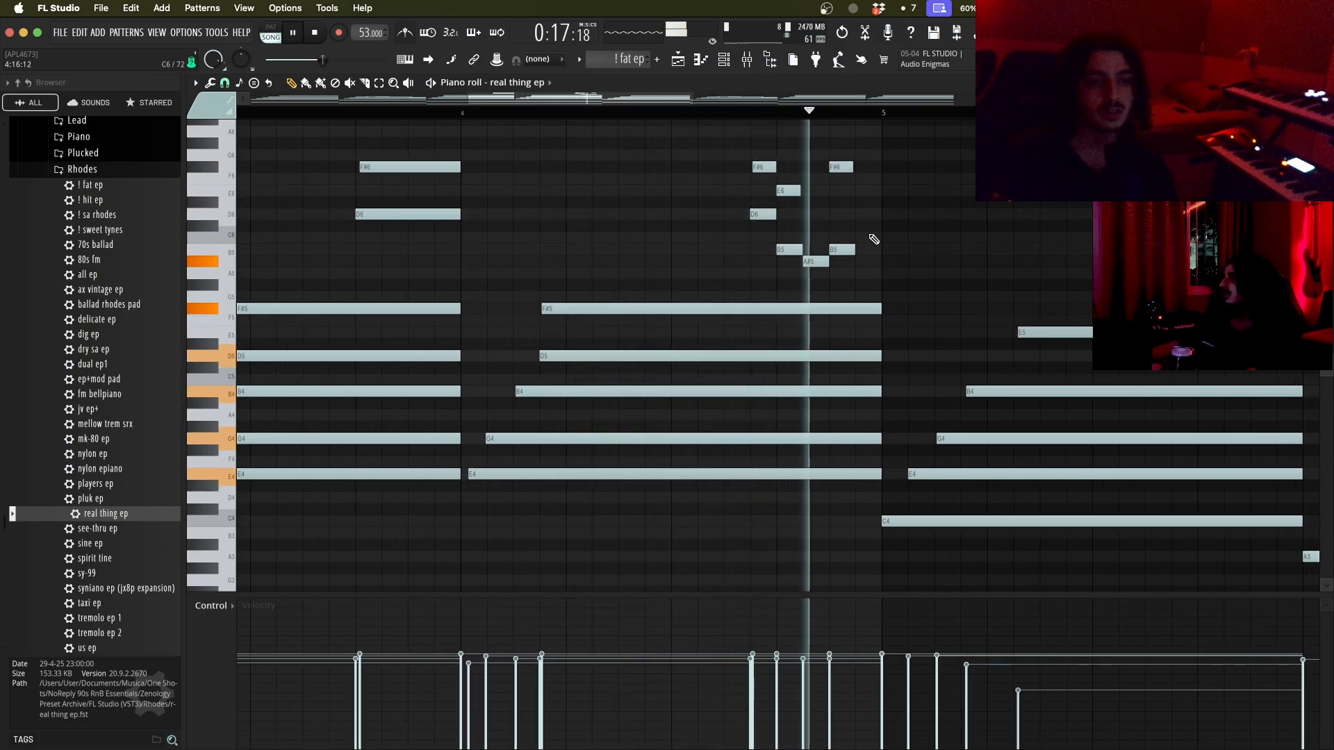
Step: Lower the A#5 note to A5 and shift it and the closing F#6 and B5 pair one step later
{"action": "key", "text": "space"}
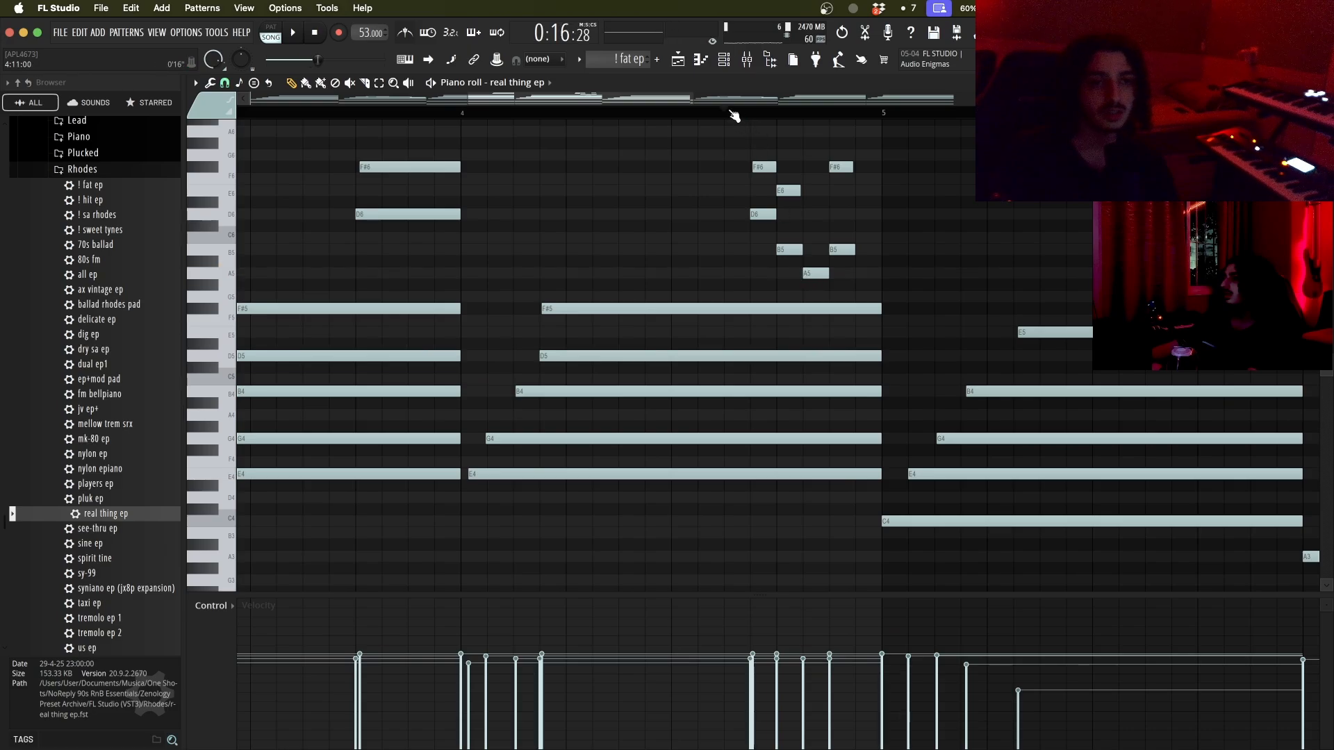
{"action": "scroll", "coordinate": [820, 232], "scroll_direction": "up", "scroll_amount": 2}
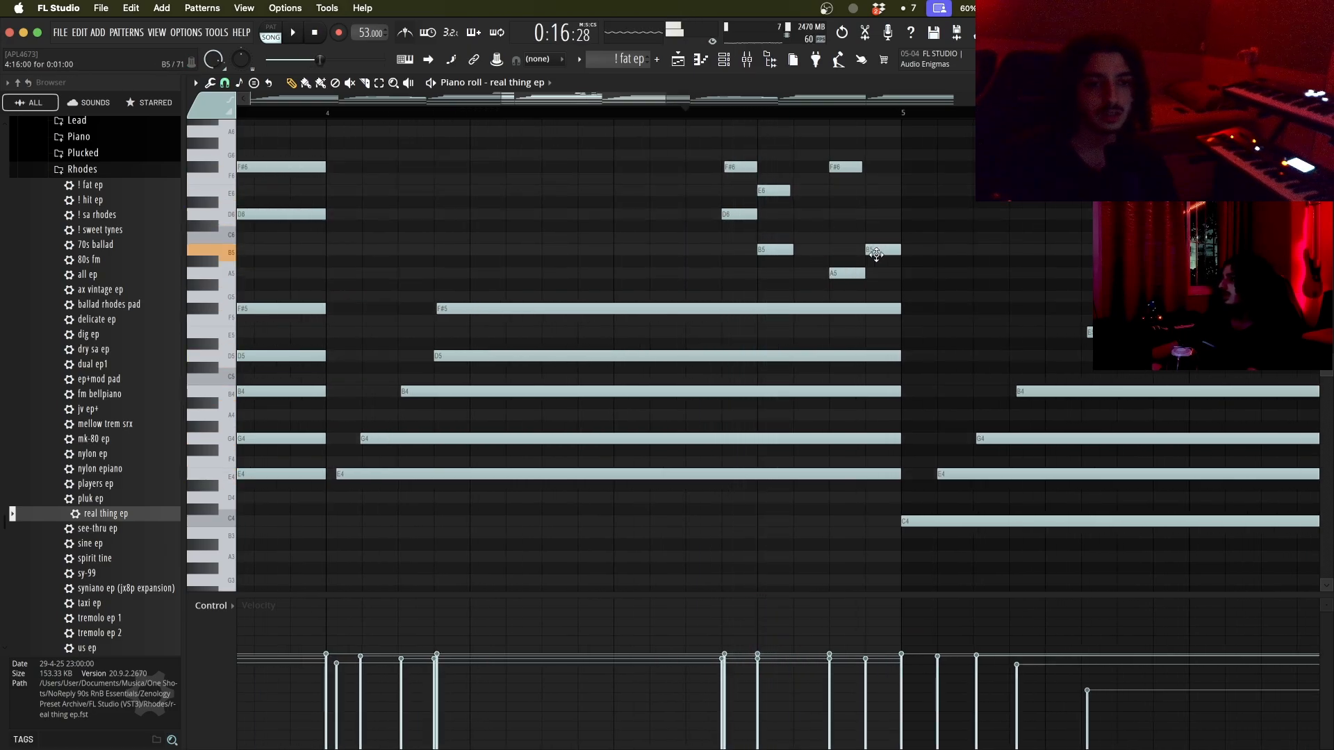
{"action": "key", "text": "space"}
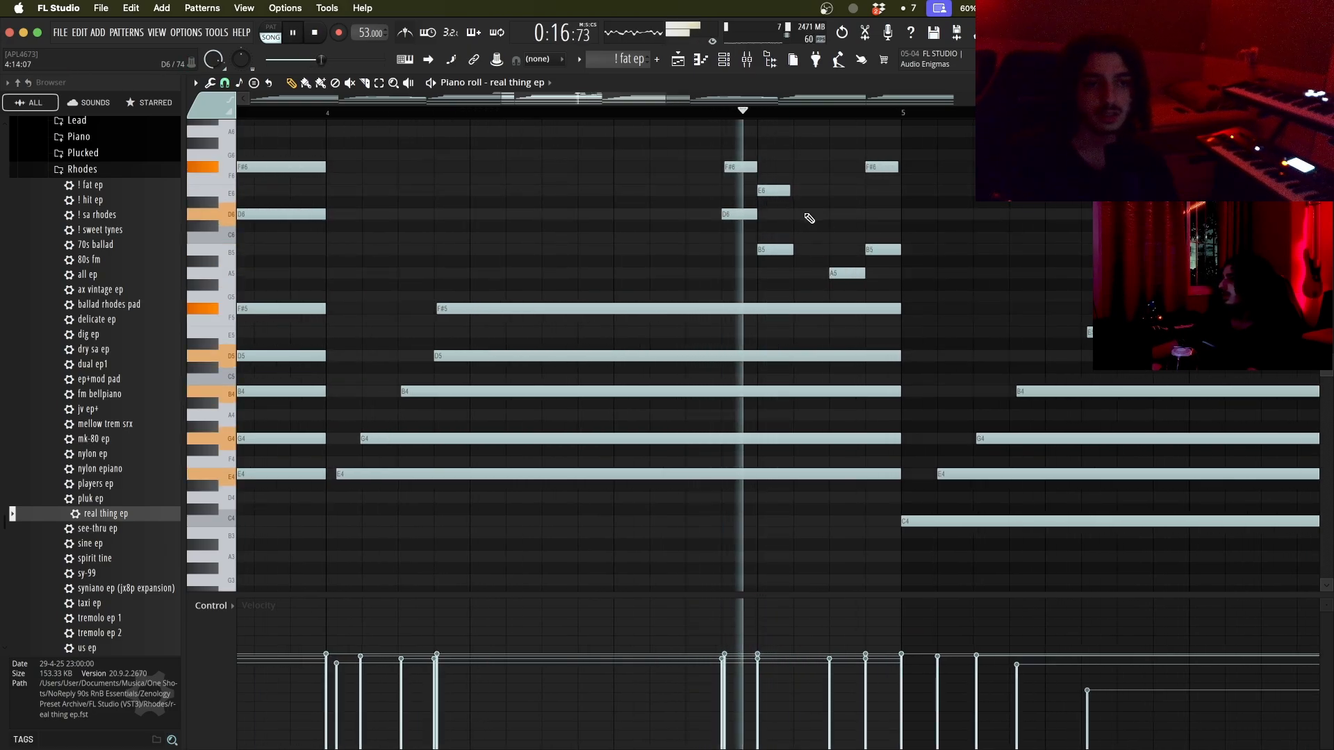
Step: Lengthen bar 4's short E6 and B5 notes to reach the start of step 15
{"action": "key", "text": "space"}
{"action": "left_click_drag", "start_coordinate": [799, 278], "coordinate": [826, 193]}
{"action": "key", "text": "space"}
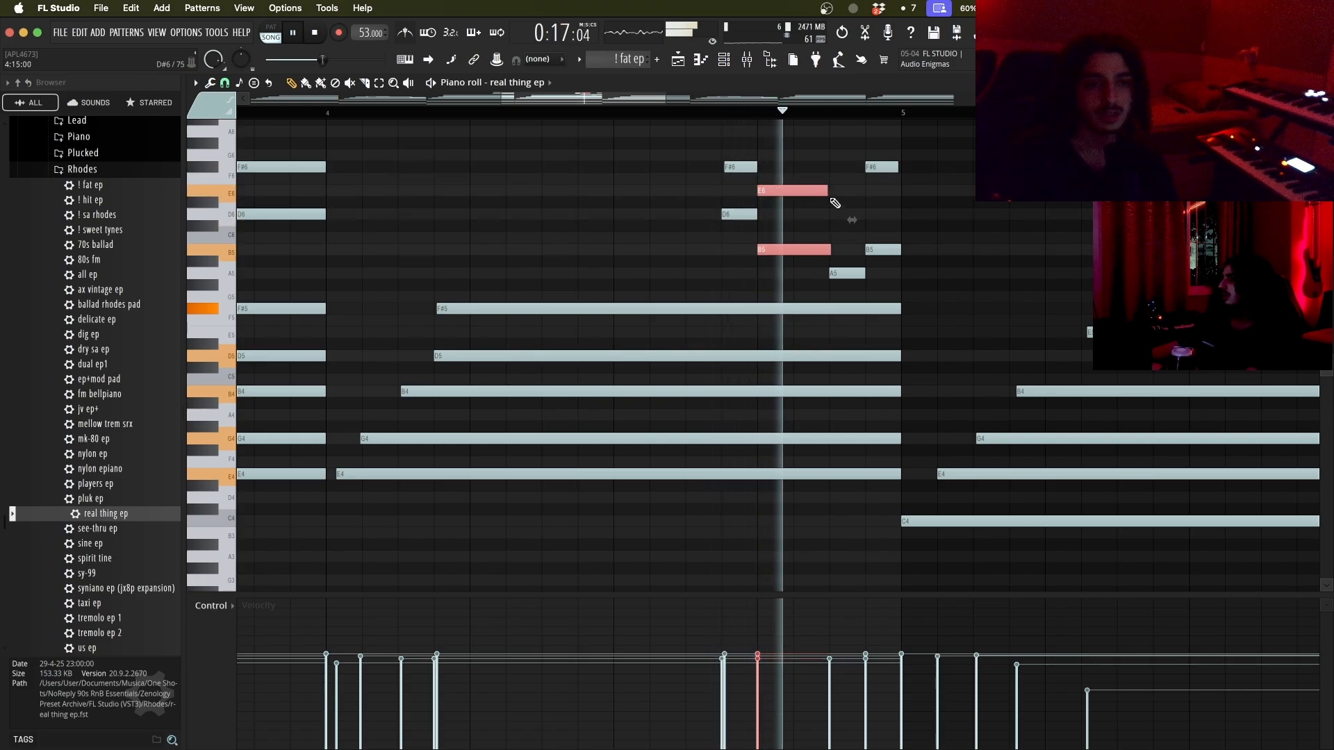
Step: Extend bar 4's A5 note one step earlier so that it spans steps 14 and 15
{"action": "key", "text": "space"}
{"action": "left_click", "coordinate": [845, 265], "text": "super"}
{"action": "key", "text": "space"}
{"action": "key", "text": "space"}
{"action": "key", "text": "space"}
{"action": "left_click_drag", "start_coordinate": [774, 257], "coordinate": [789, 193]}
{"action": "key", "text": "space"}
{"action": "left_click", "coordinate": [838, 275]}
{"action": "key", "text": "space"}
{"action": "key", "text": "space"}
{"action": "left_click_drag", "start_coordinate": [842, 275], "coordinate": [860, 277]}
{"action": "key", "text": "space"}
{"action": "key", "text": "space"}
{"action": "key", "text": "space"}
{"action": "key", "text": "space"}
{"action": "key", "text": "space"}
{"action": "key", "text": "space"}
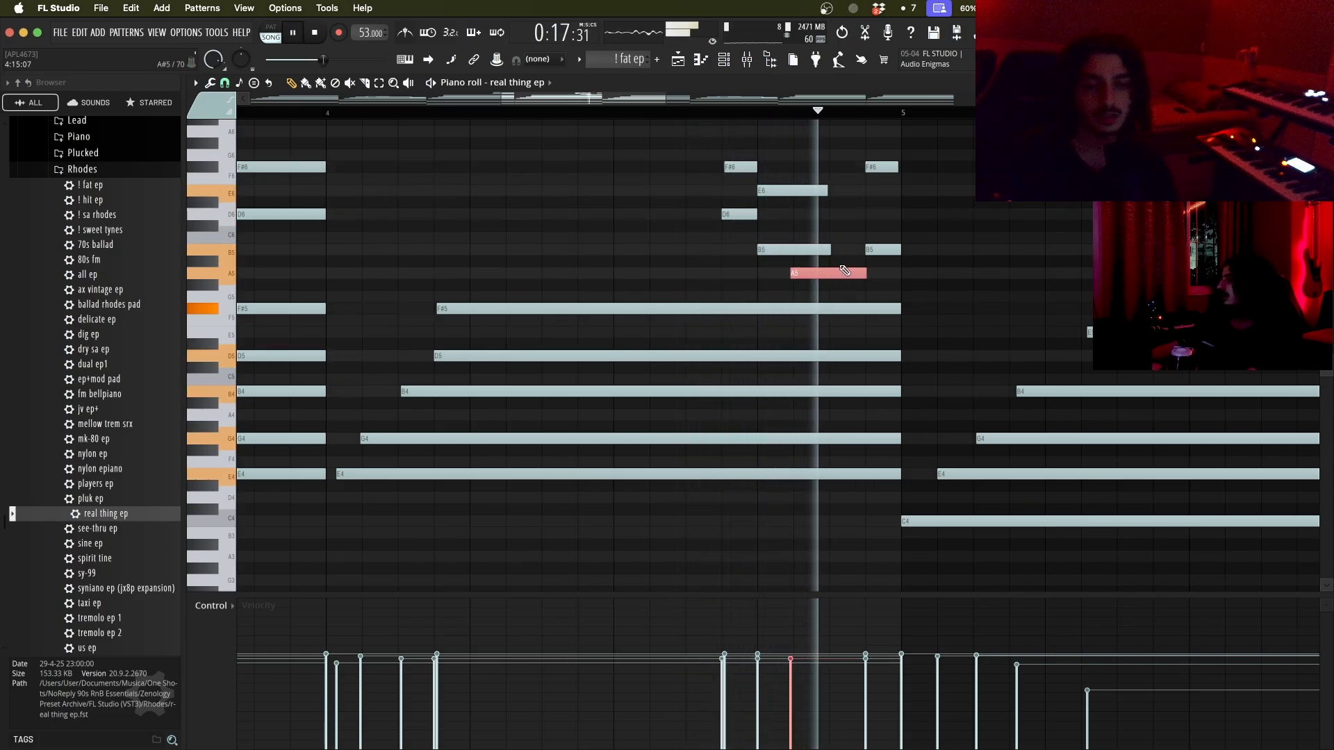
Step: End bar 4's sustained F#5 just before step 15 and add a separate two-step F#5 on step 15
{"action": "key", "text": "space"}
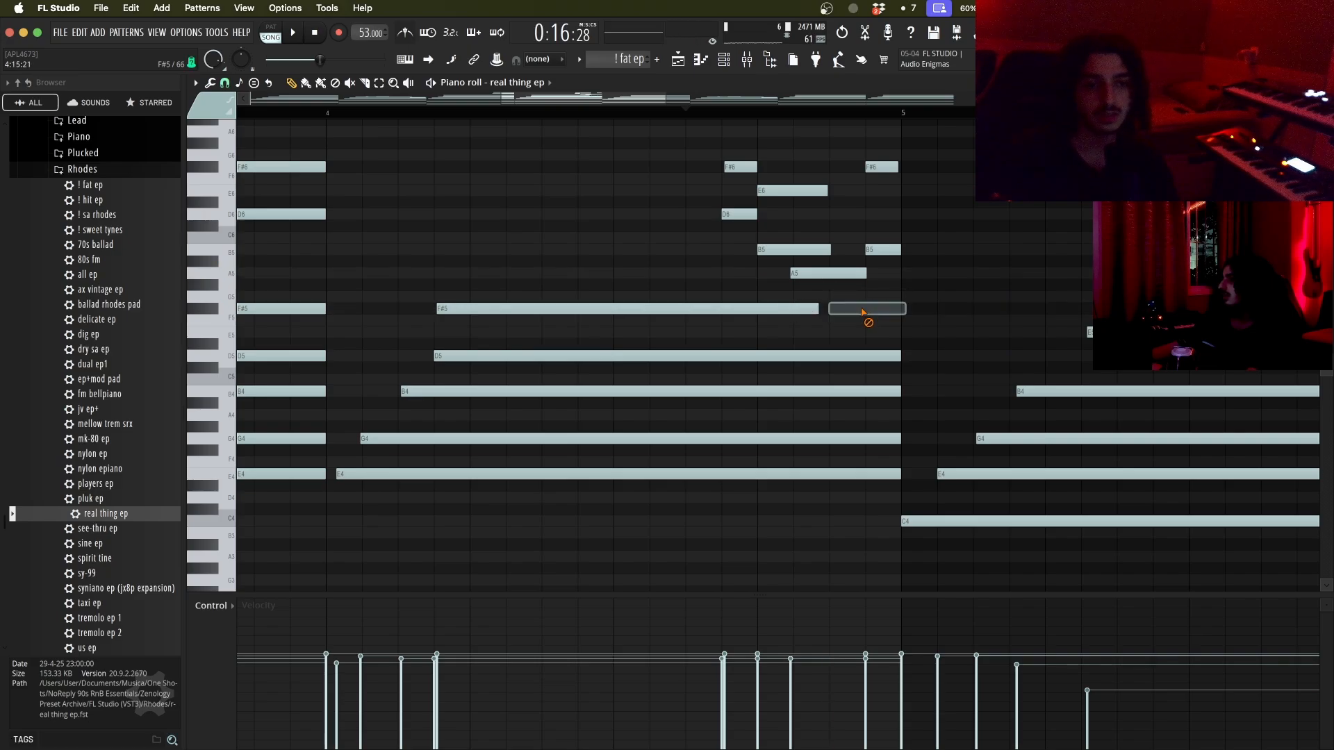
{"action": "key", "text": "space"}
{"action": "left_click_drag", "start_coordinate": [838, 309], "coordinate": [897, 308]}
{"action": "key", "text": "space"}
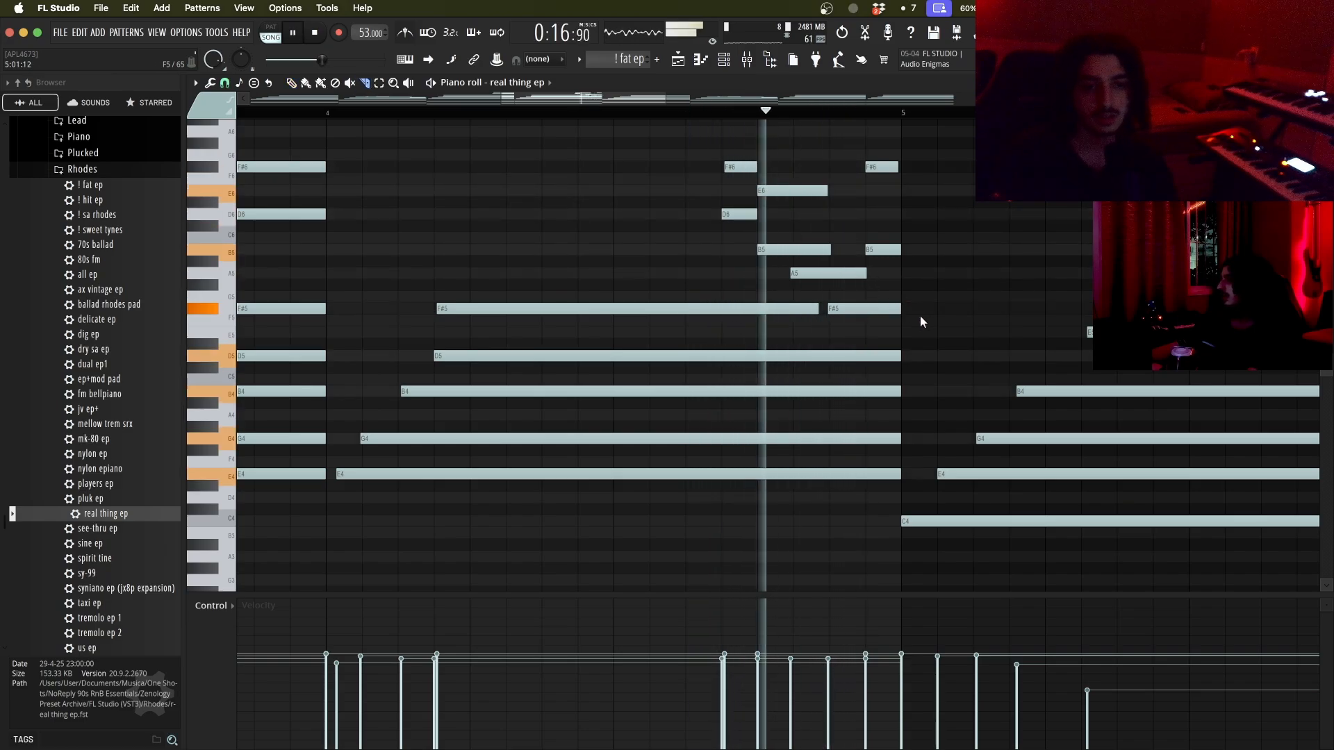
{"action": "key", "text": "space"}
{"action": "key", "text": "space"}
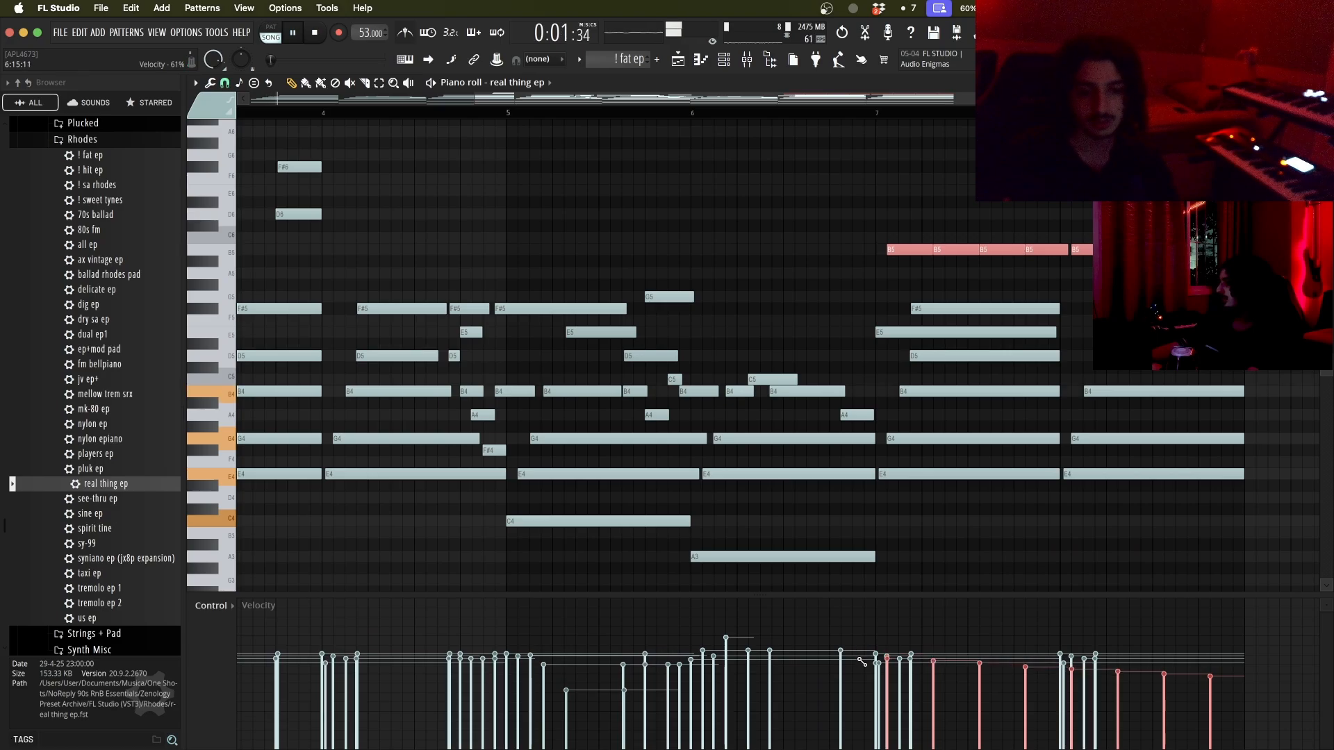
Step: Examine the whole eight-bar chord progression in the piano roll during playback
{"action": "scroll", "coordinate": [844, 233], "scroll_direction": "down", "scroll_amount": 4}
{"action": "key", "text": "ctrl+a"}
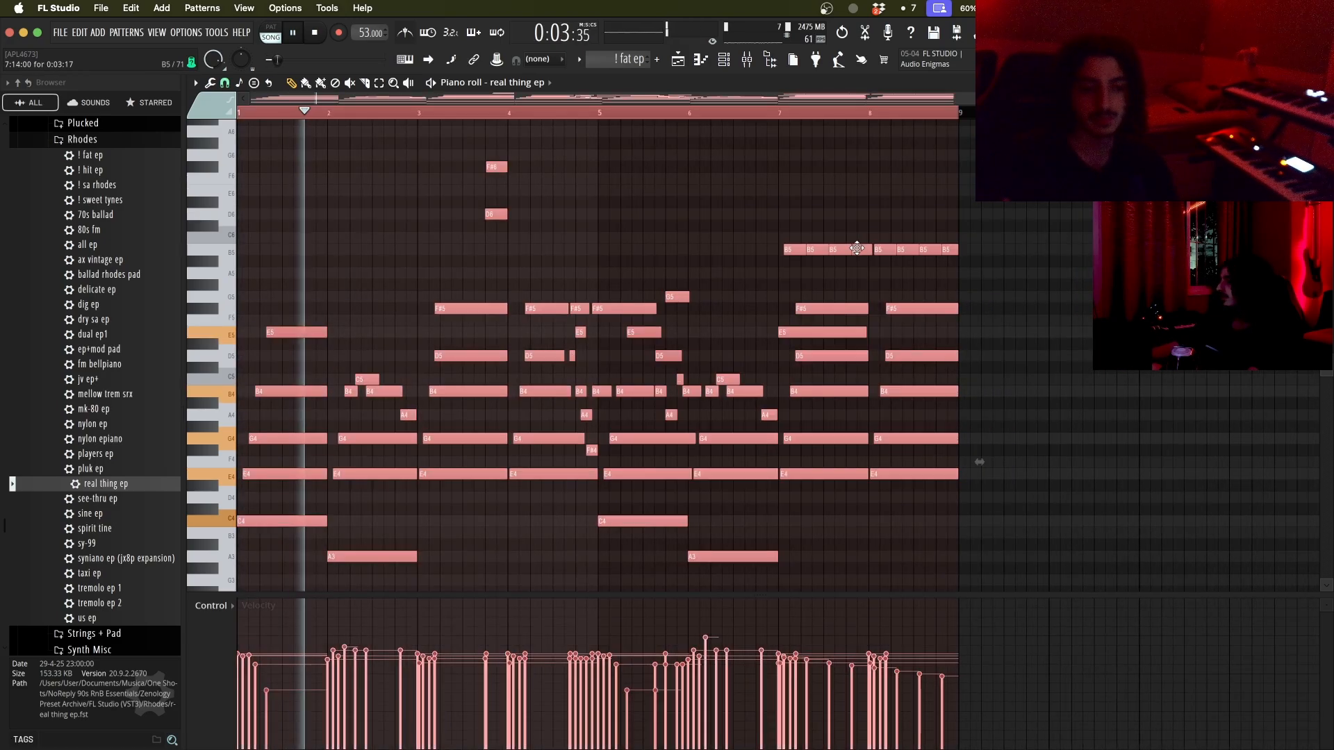
{"action": "left_click", "coordinate": [889, 269], "text": "ctrl"}
{"action": "scroll", "coordinate": [888, 267], "scroll_direction": "down", "scroll_amount": 1}
{"action": "left_click", "coordinate": [539, 116], "text": "ctrl"}
{"action": "scroll", "coordinate": [539, 122], "scroll_direction": "up", "scroll_amount": 3}
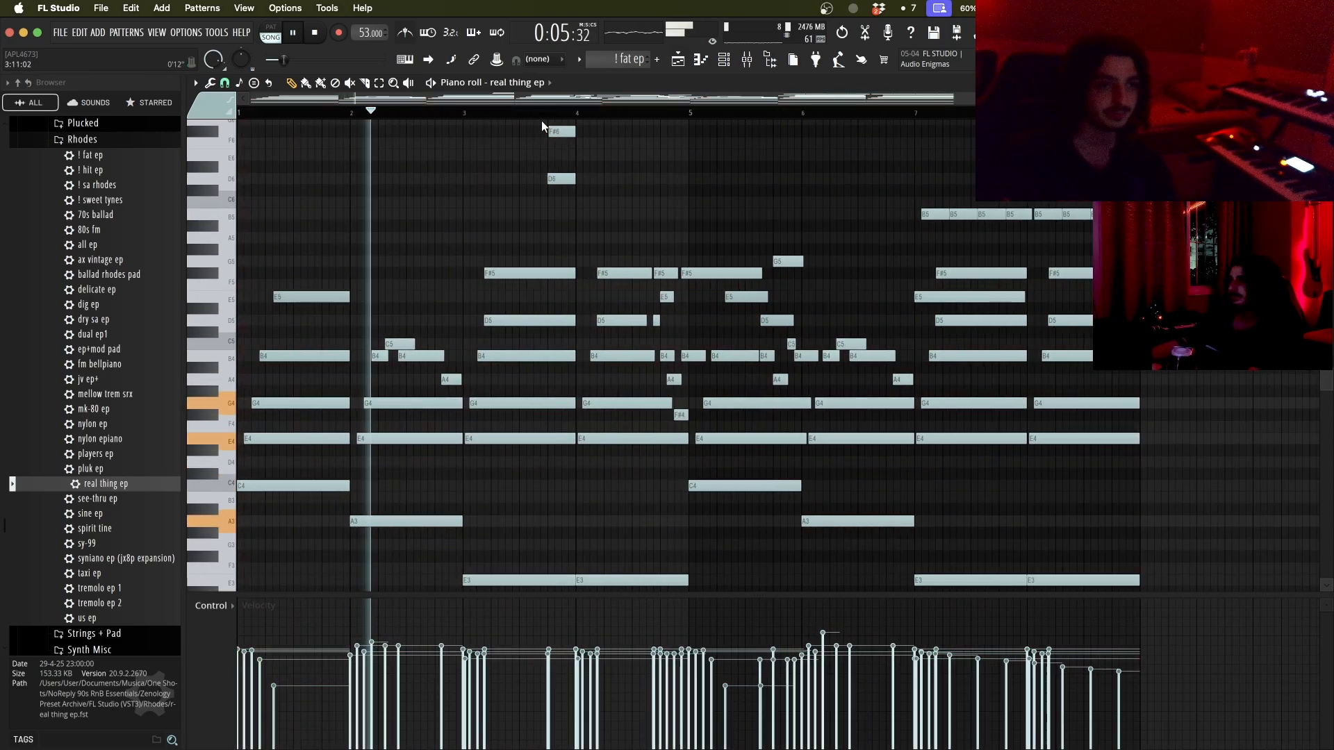
{"action": "scroll", "coordinate": [754, 212], "scroll_direction": "down", "scroll_amount": 2}
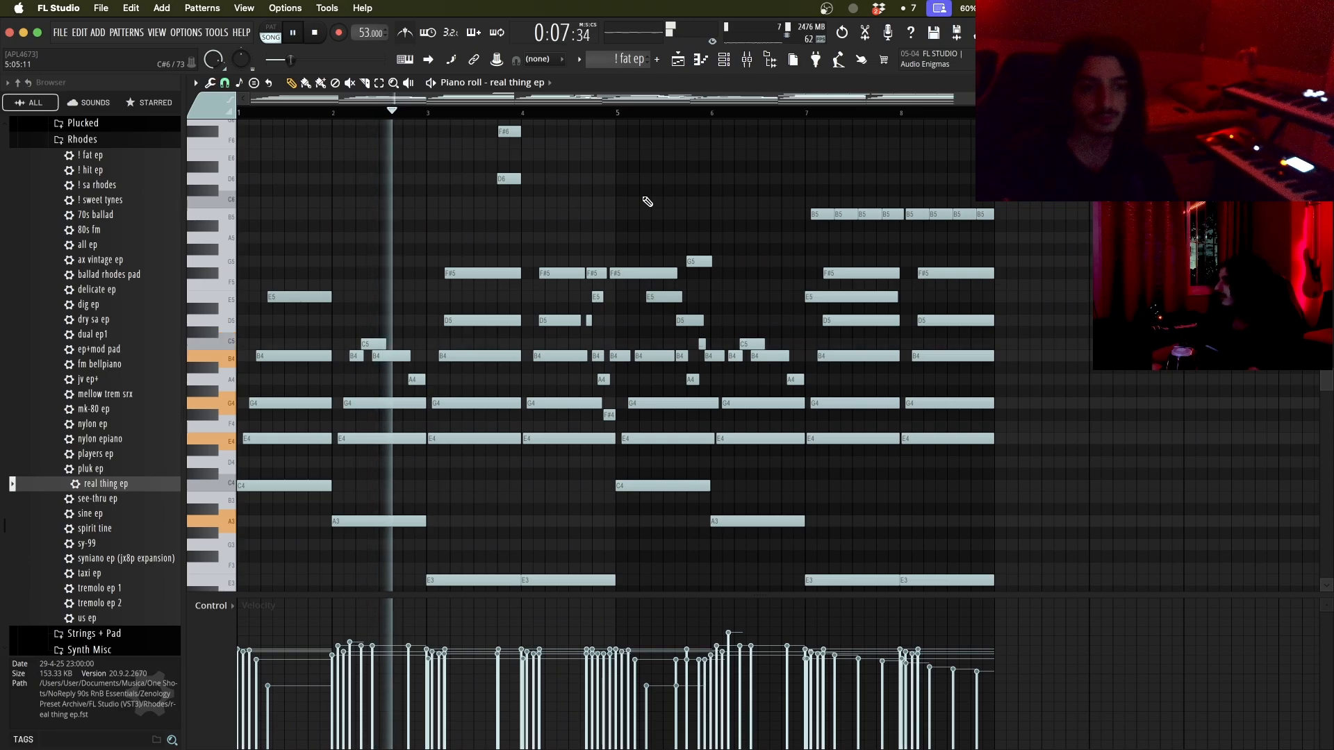
{"action": "scroll", "coordinate": [653, 208], "scroll_direction": "down", "scroll_amount": 1}
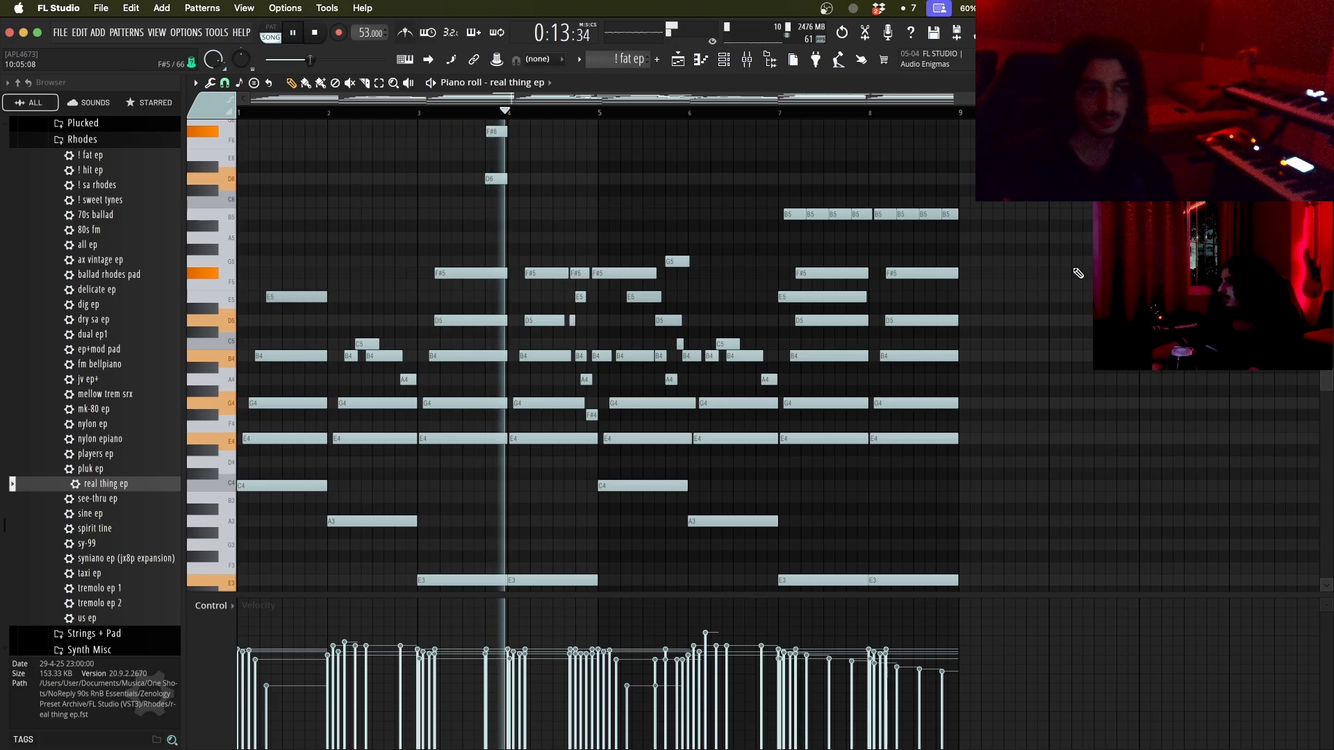
Step: Slice bar 3's sustained chord and bass notes at step 13 and delete the tails beneath the D6 and F#6 pair
{"action": "scroll", "coordinate": [444, 171], "scroll_direction": "up", "scroll_amount": 5}
{"action": "key", "text": "c"}
{"action": "left_click_drag", "start_coordinate": [560, 255], "coordinate": [547, 587]}
{"action": "key", "text": "Delete"}
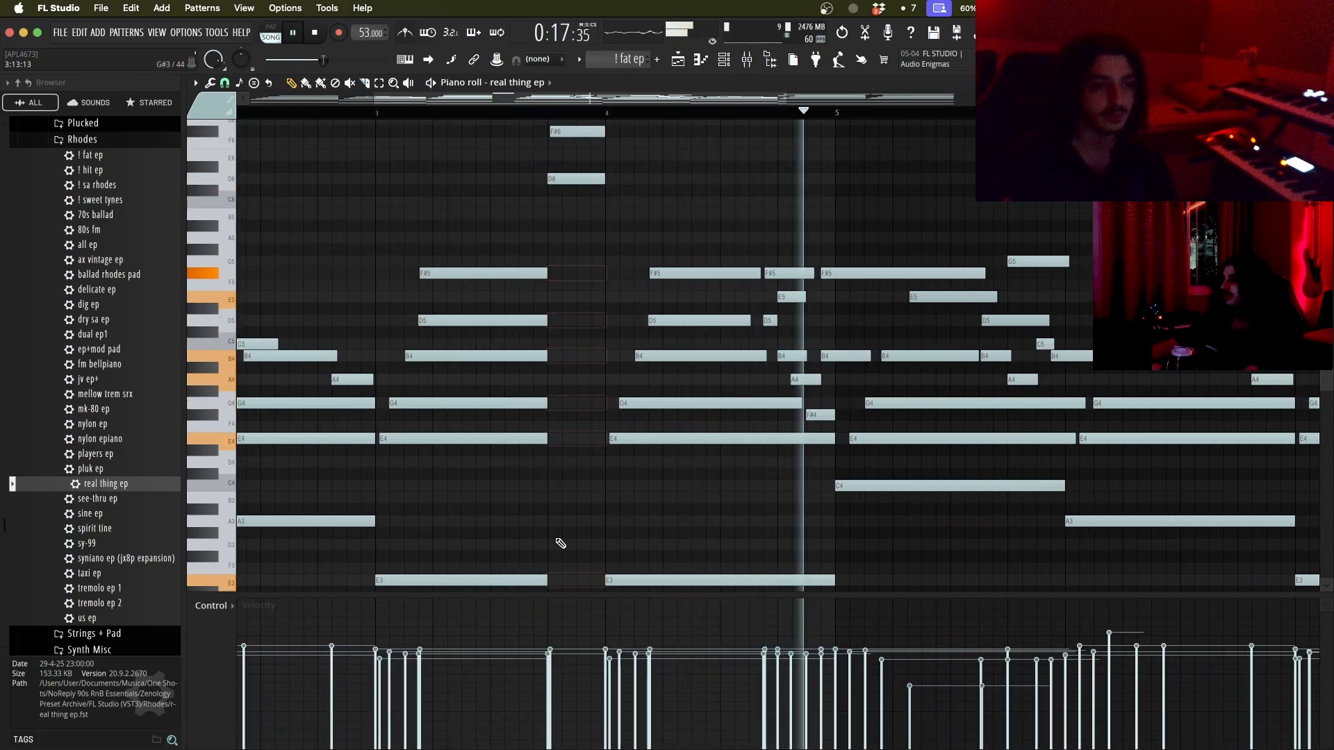
Step: Add a short descending fill at the end of bar 6, with three-step notes E5 on step 13 and D5 on step 16
{"action": "scroll", "coordinate": [560, 535], "scroll_direction": "down", "scroll_amount": 4}
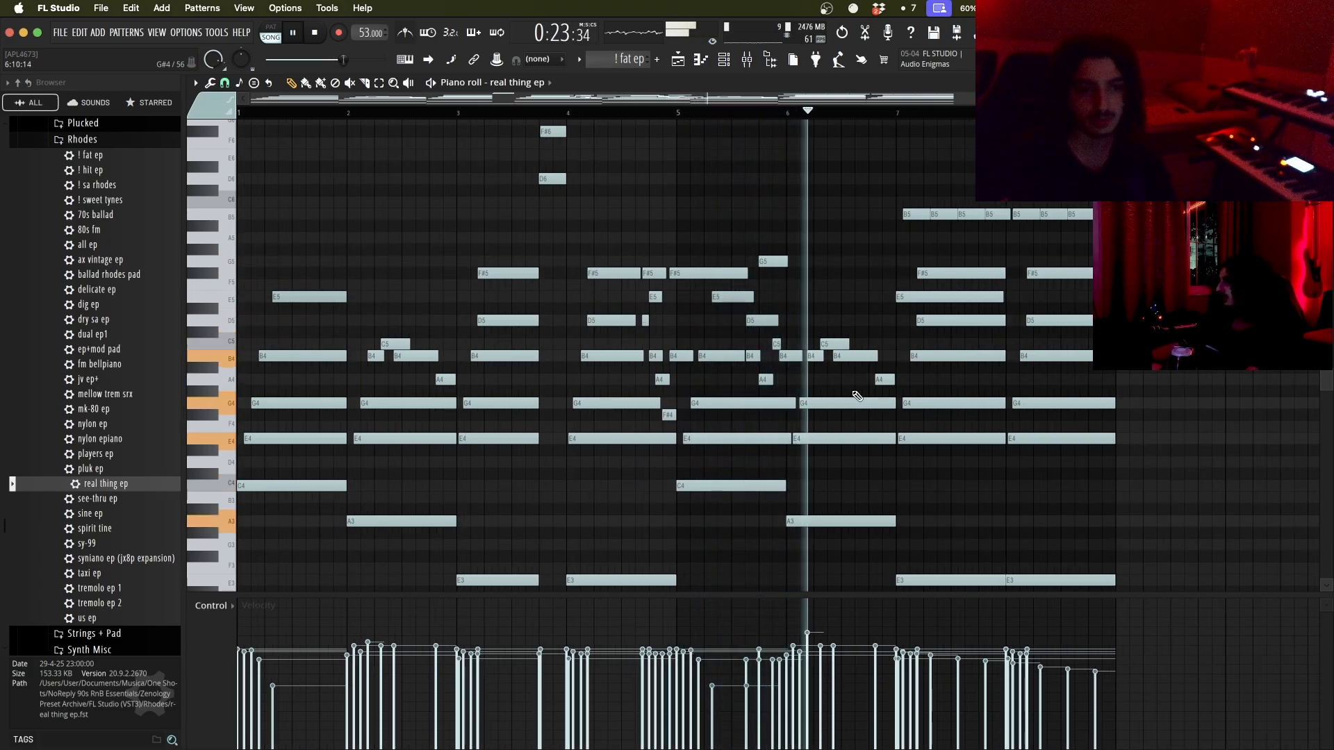
{"action": "scroll", "coordinate": [866, 386], "scroll_direction": "up", "scroll_amount": 6}
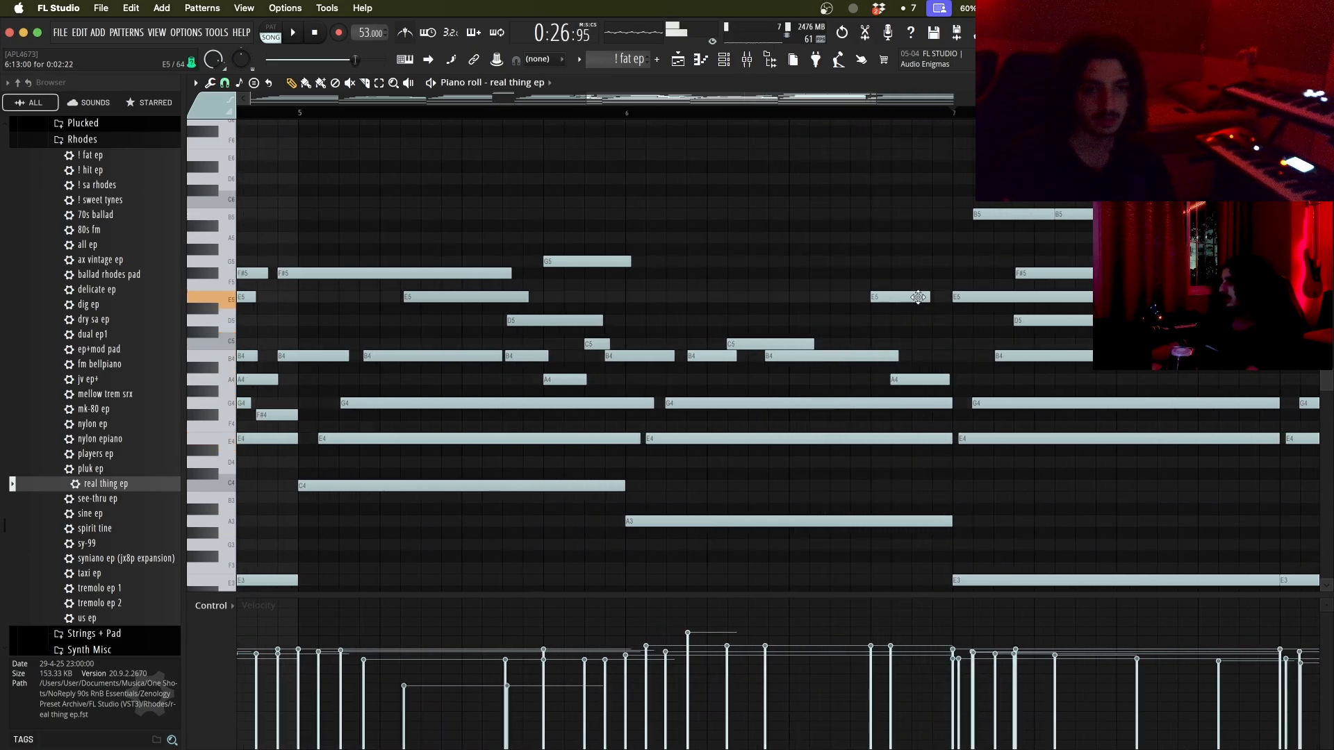
{"action": "key", "text": "space"}
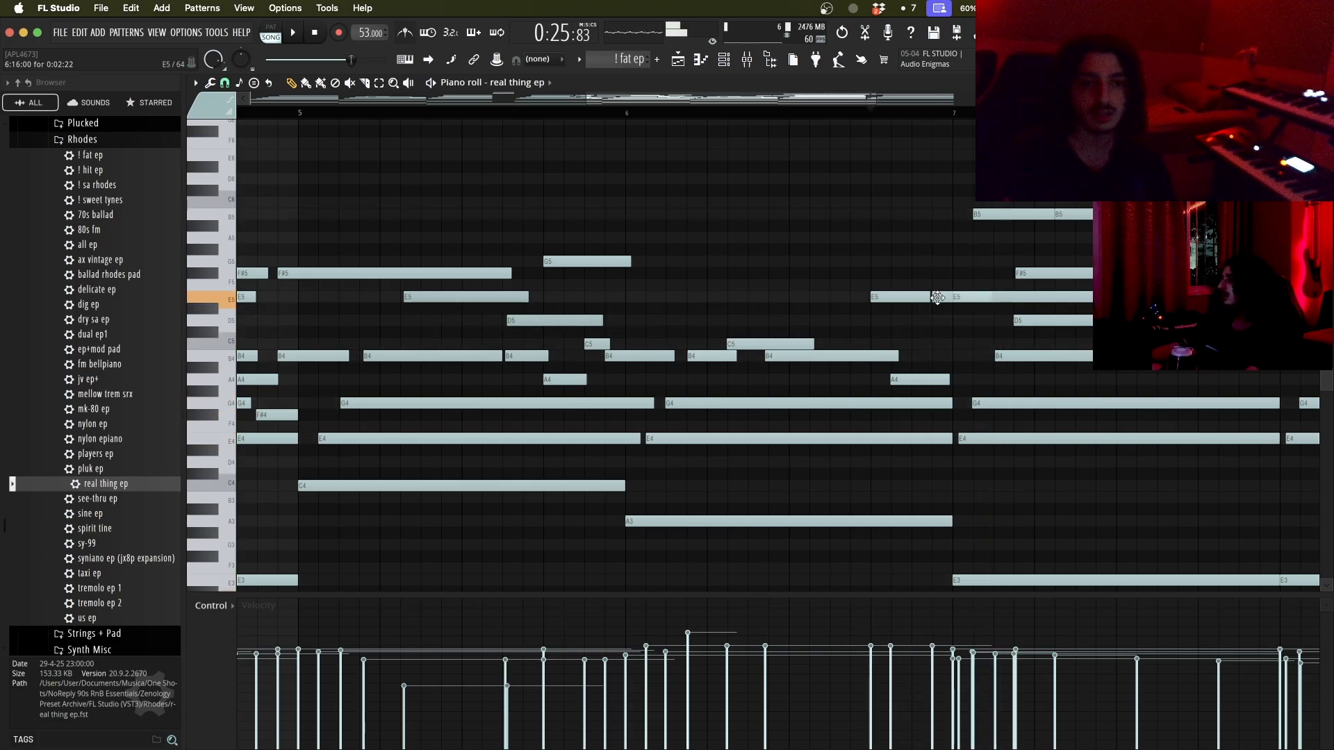
{"action": "left_click", "coordinate": [933, 320]}
{"action": "key", "text": "space"}
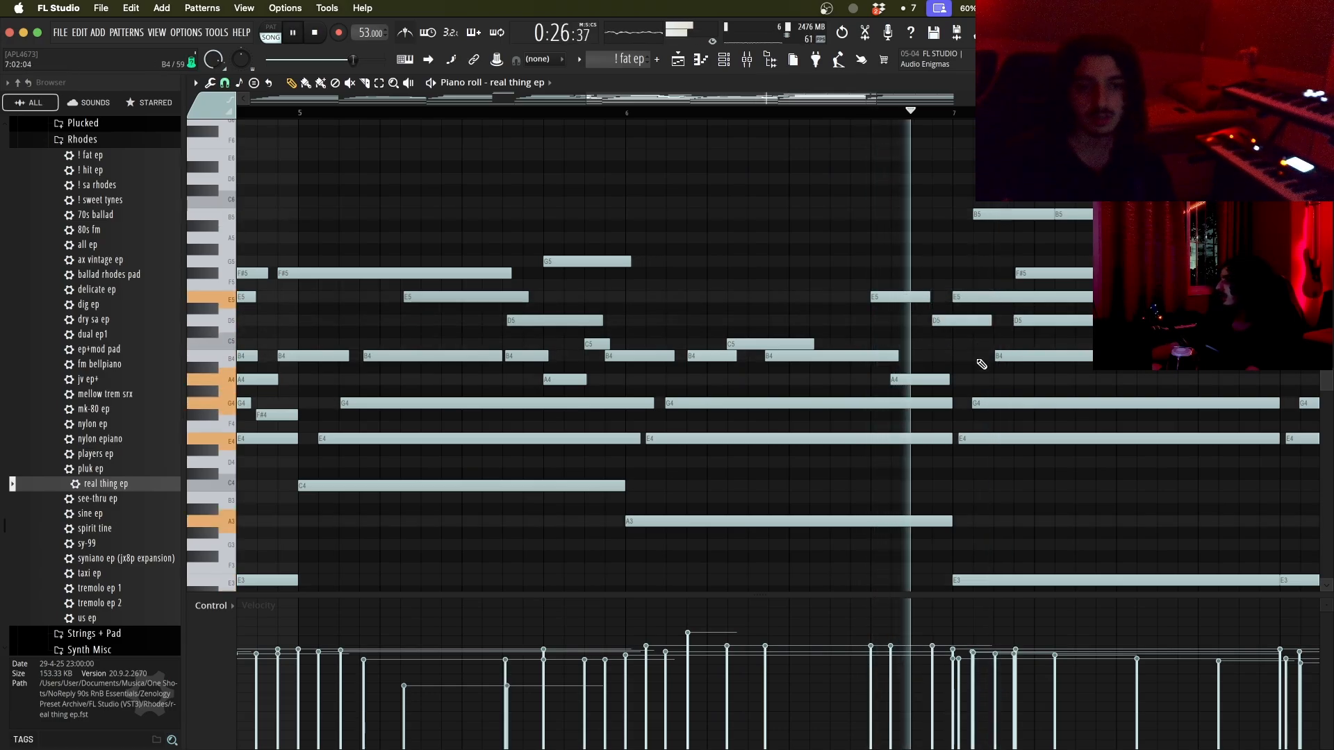
Step: Duplicate bar 8's repeated B5 notes and raise the copies one octave to B6
{"action": "scroll", "coordinate": [952, 325], "scroll_direction": "down", "scroll_amount": 5}
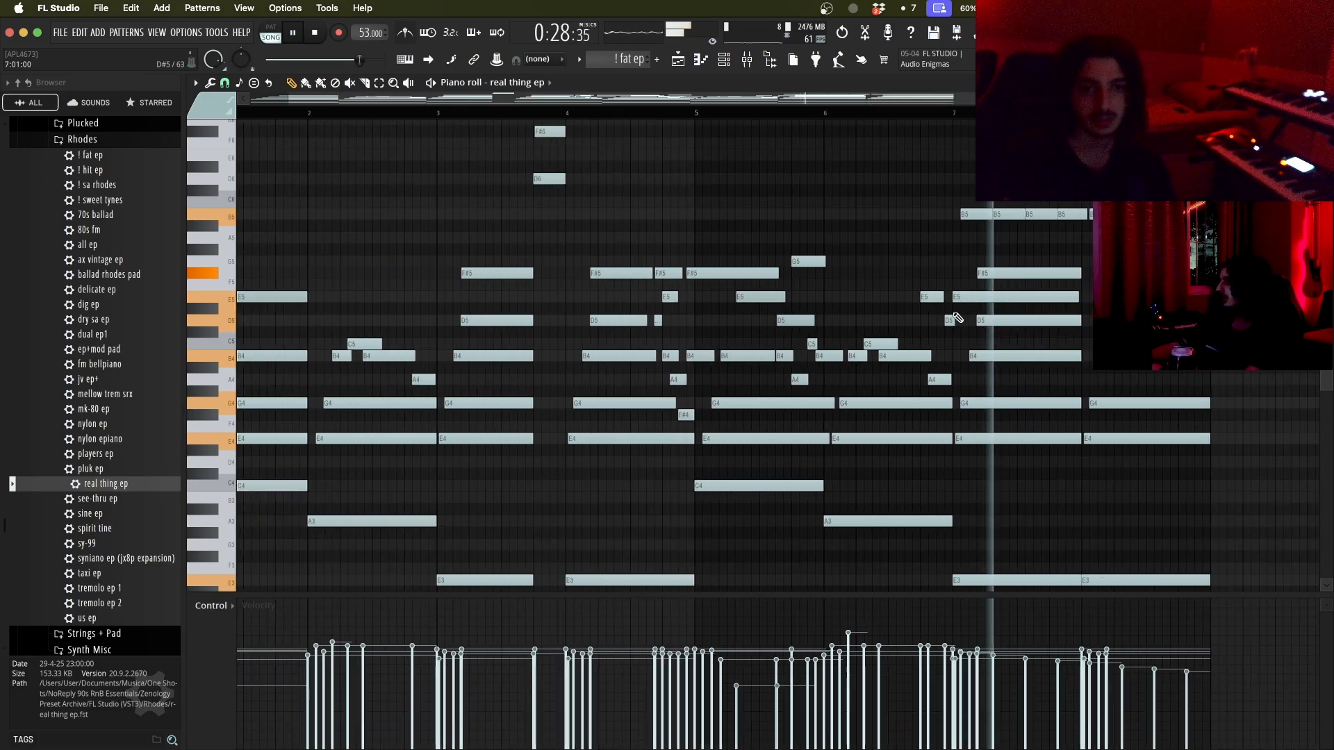
{"action": "scroll", "coordinate": [1012, 349], "scroll_direction": "right", "scroll_amount": 2}
{"action": "scroll", "coordinate": [1089, 369], "scroll_direction": "up", "scroll_amount": 5}
{"action": "left_click_drag", "start_coordinate": [836, 217], "coordinate": [1059, 241]}
{"action": "left_click", "coordinate": [1020, 218], "text": "shift"}
{"action": "key", "text": "super+Up"}
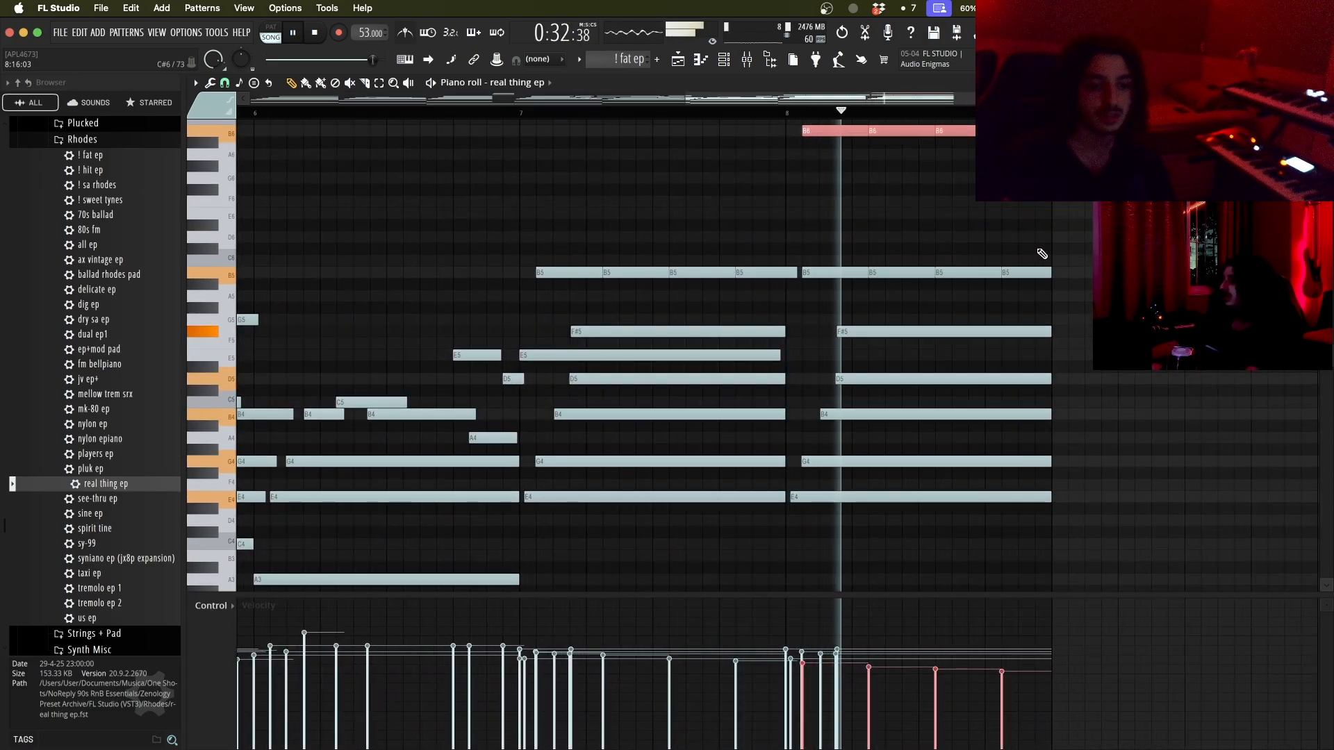
{"action": "scroll", "coordinate": [1079, 280], "scroll_direction": "down", "scroll_amount": 6}
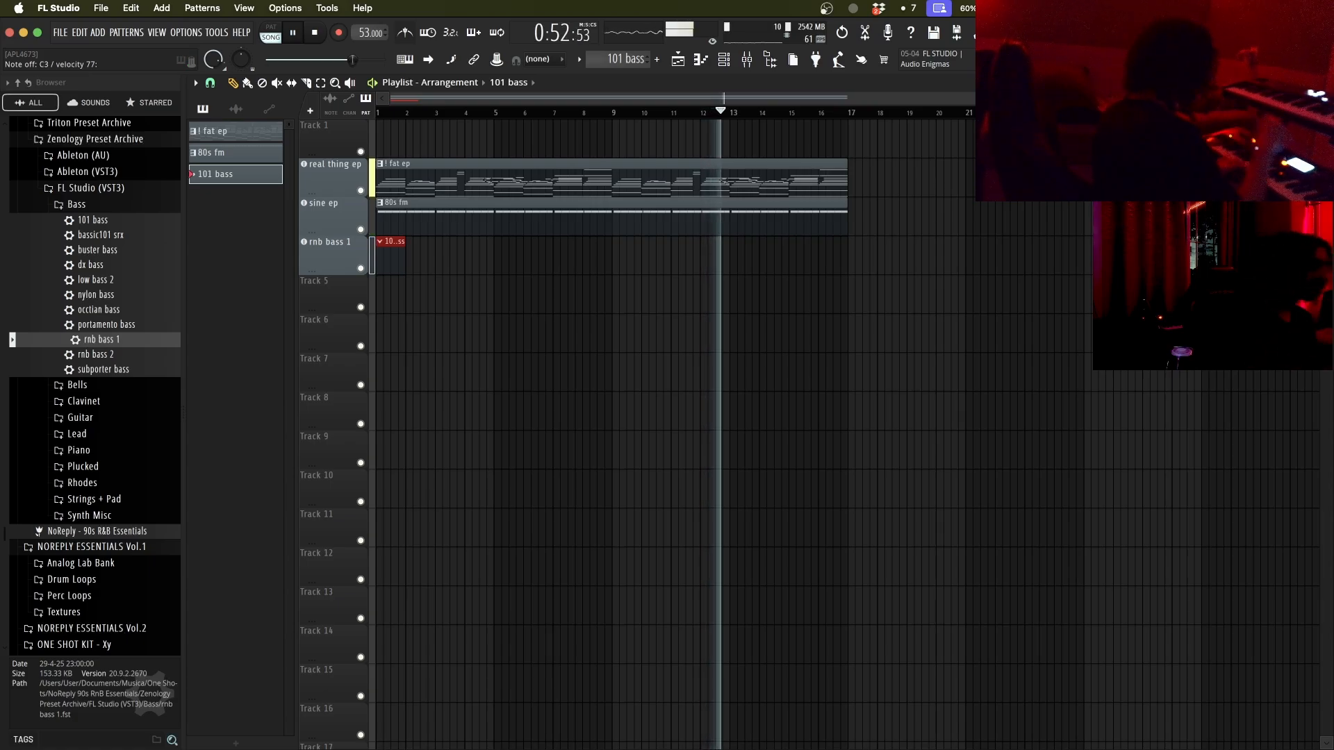
Step: Enable recording to capture a bass line in the 101 bass pattern
{"action": "left_click", "coordinate": [338, 32]}
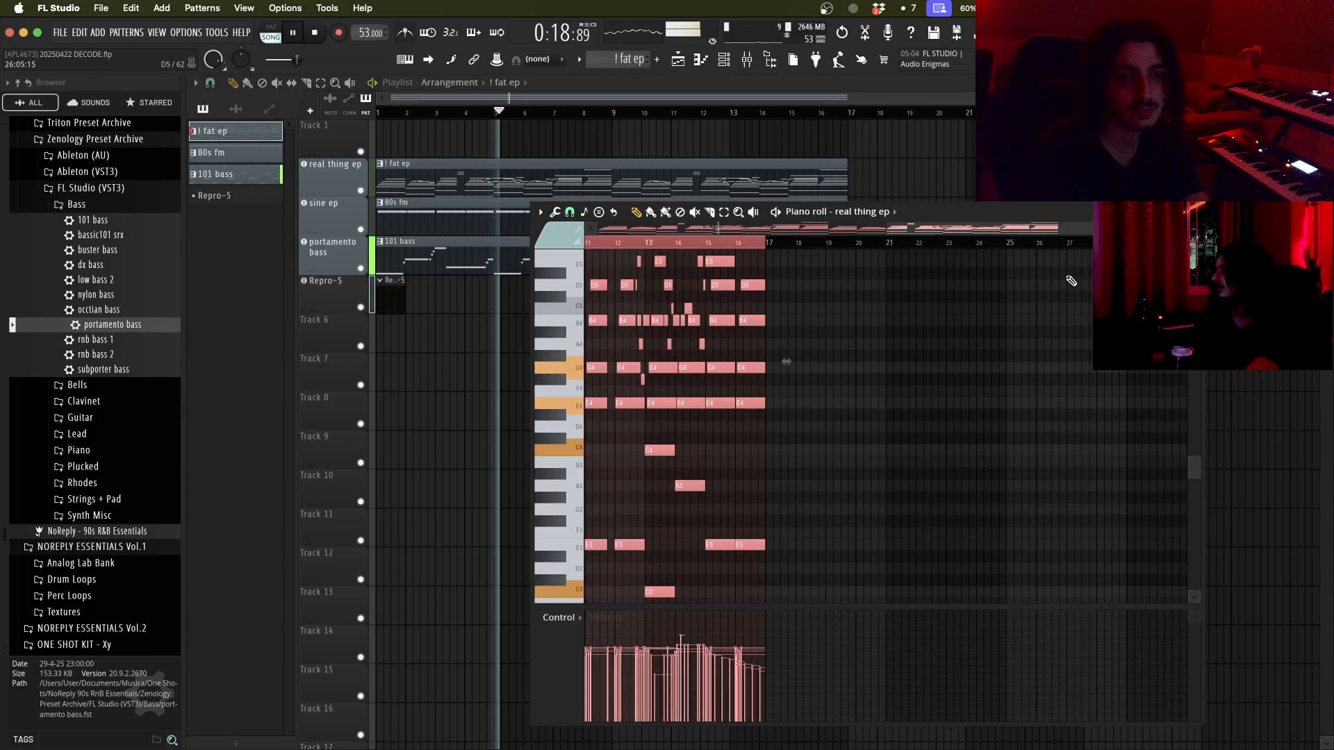
Step: Paste the copied electric piano notes into the Repro-5 pattern
{"action": "key", "text": "Escape"}
{"action": "double_click", "coordinate": [374, 305]}
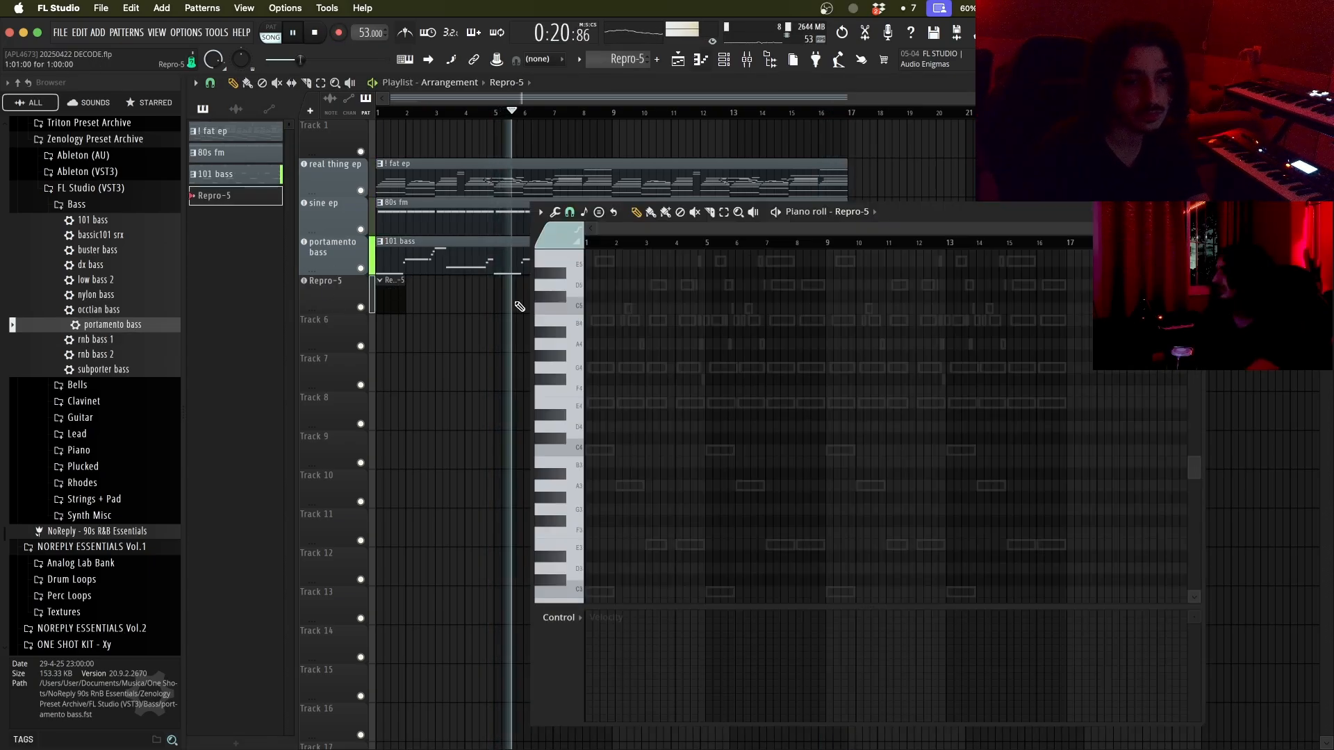
{"action": "key", "text": "ctrl+v"}
{"action": "key", "text": "Escape"}
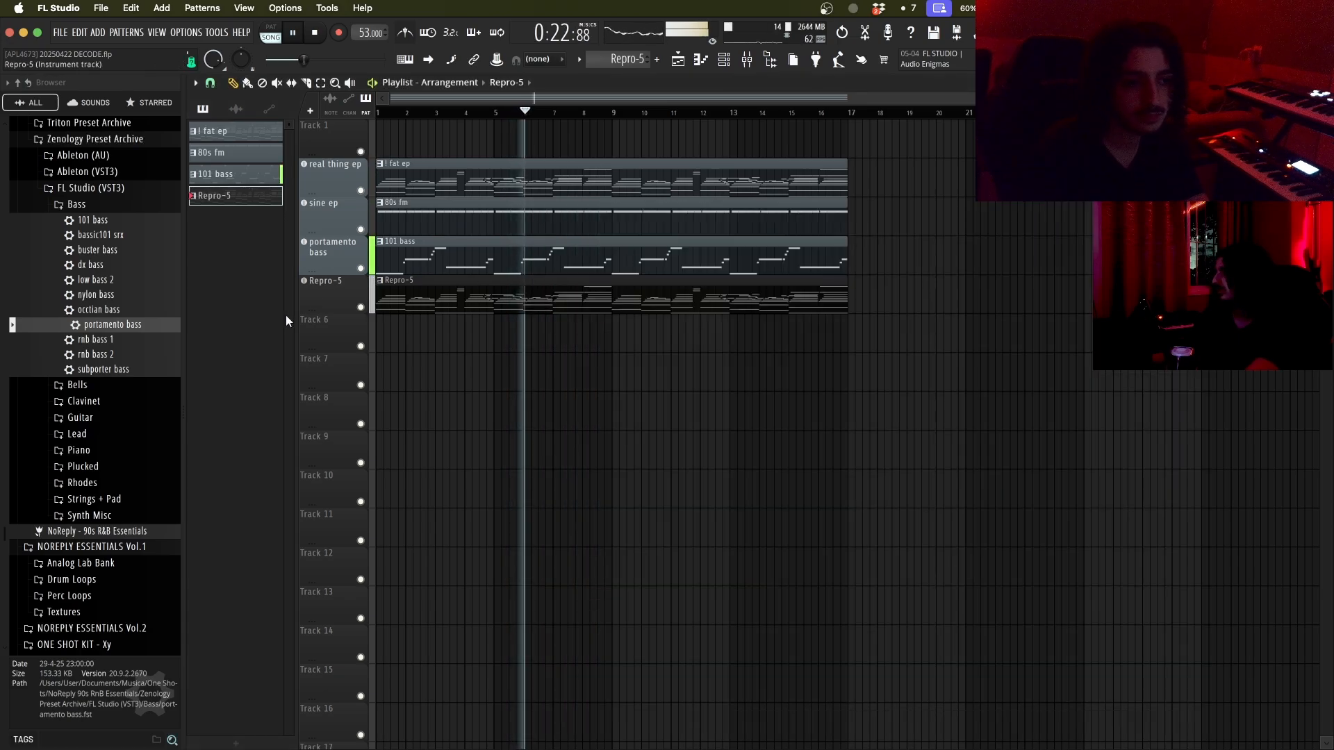
Step: Load the Breaking Stride preset in Repro-5 and close the synth window
{"action": "left_click", "coordinate": [331, 301]}
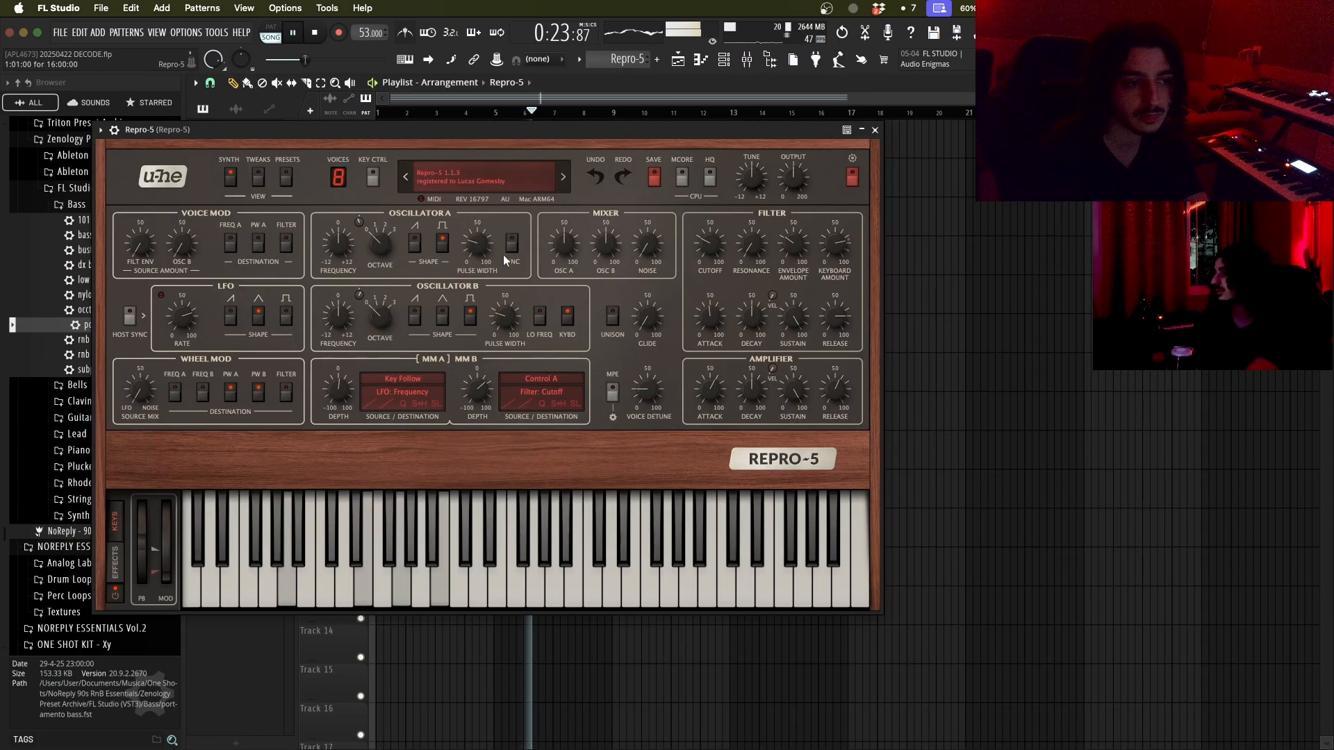
{"action": "left_click", "coordinate": [286, 178]}
{"action": "left_click", "coordinate": [365, 285]}
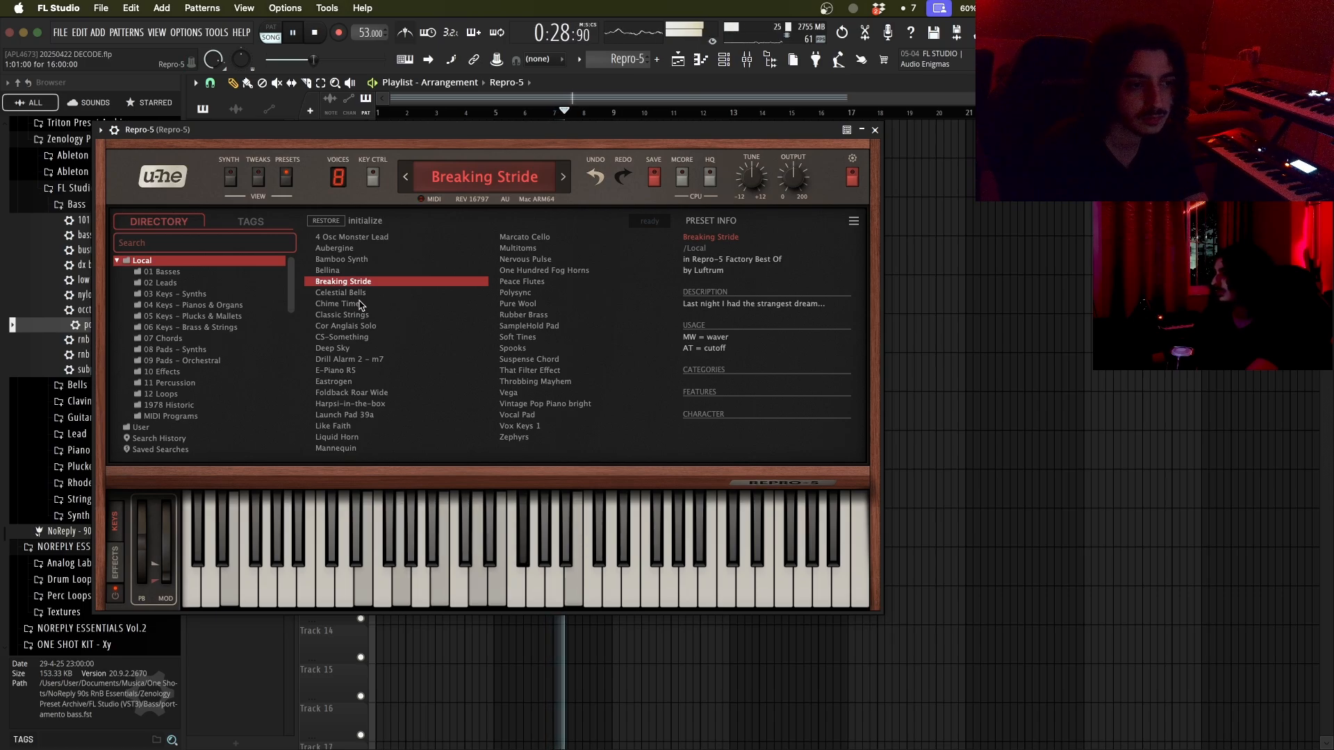
{"action": "left_click", "coordinate": [876, 130]}
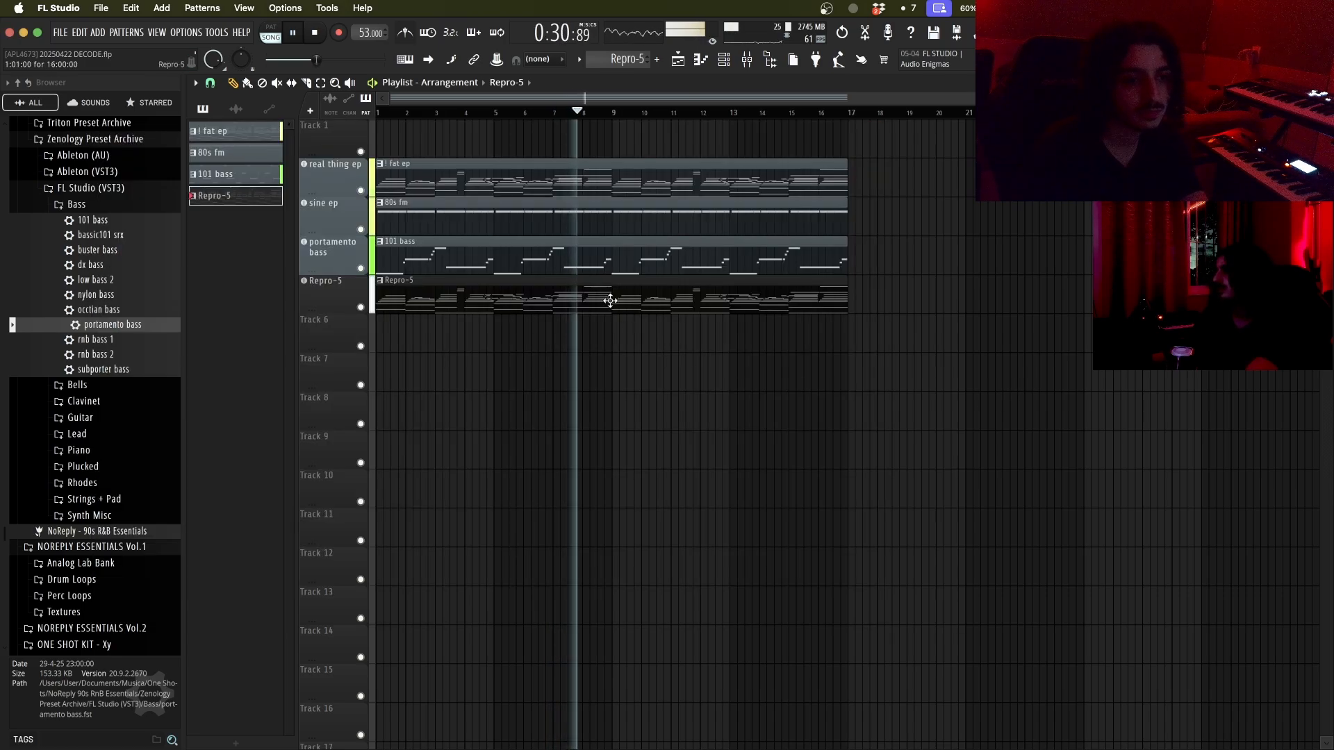
Step: Audition the Celestial Bells and Chime Time presets in Repro-5, and return to Breaking Stride
{"action": "double_click", "coordinate": [610, 300]}
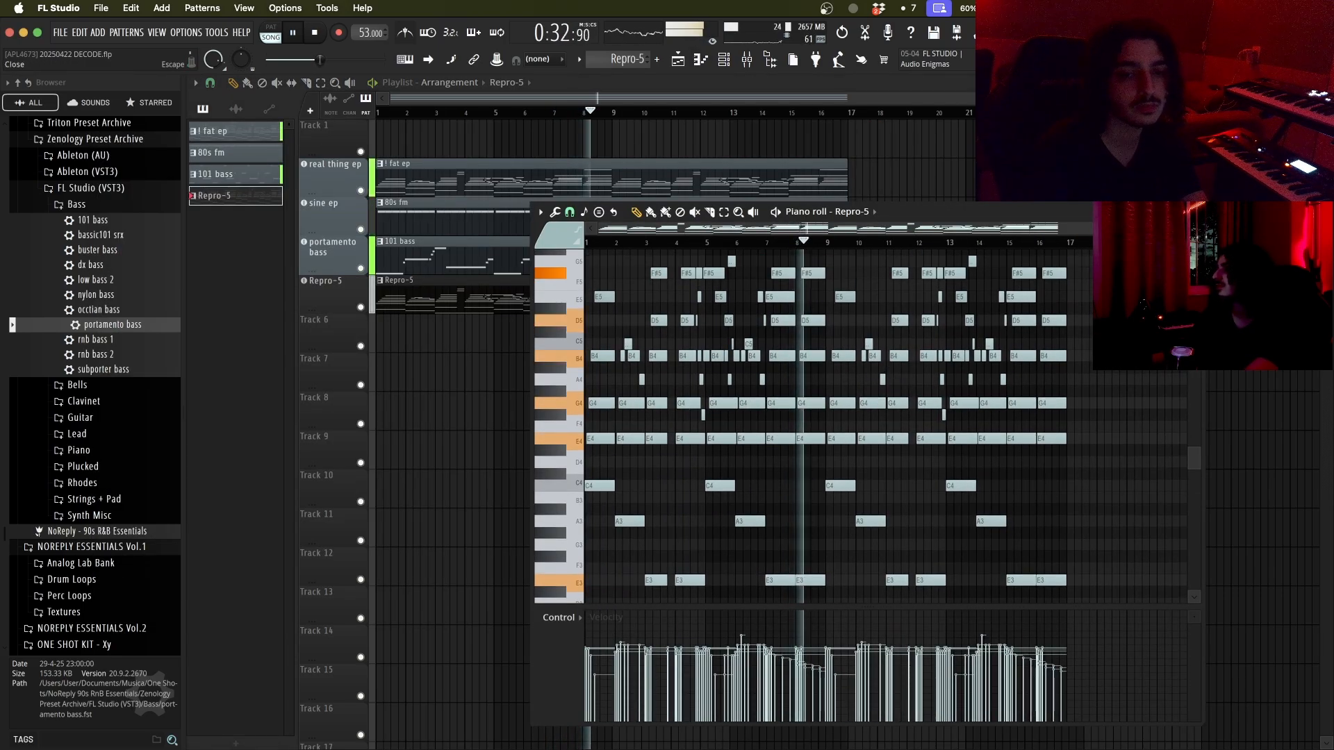
{"action": "left_click", "coordinate": [1194, 212]}
{"action": "left_click", "coordinate": [348, 288]}
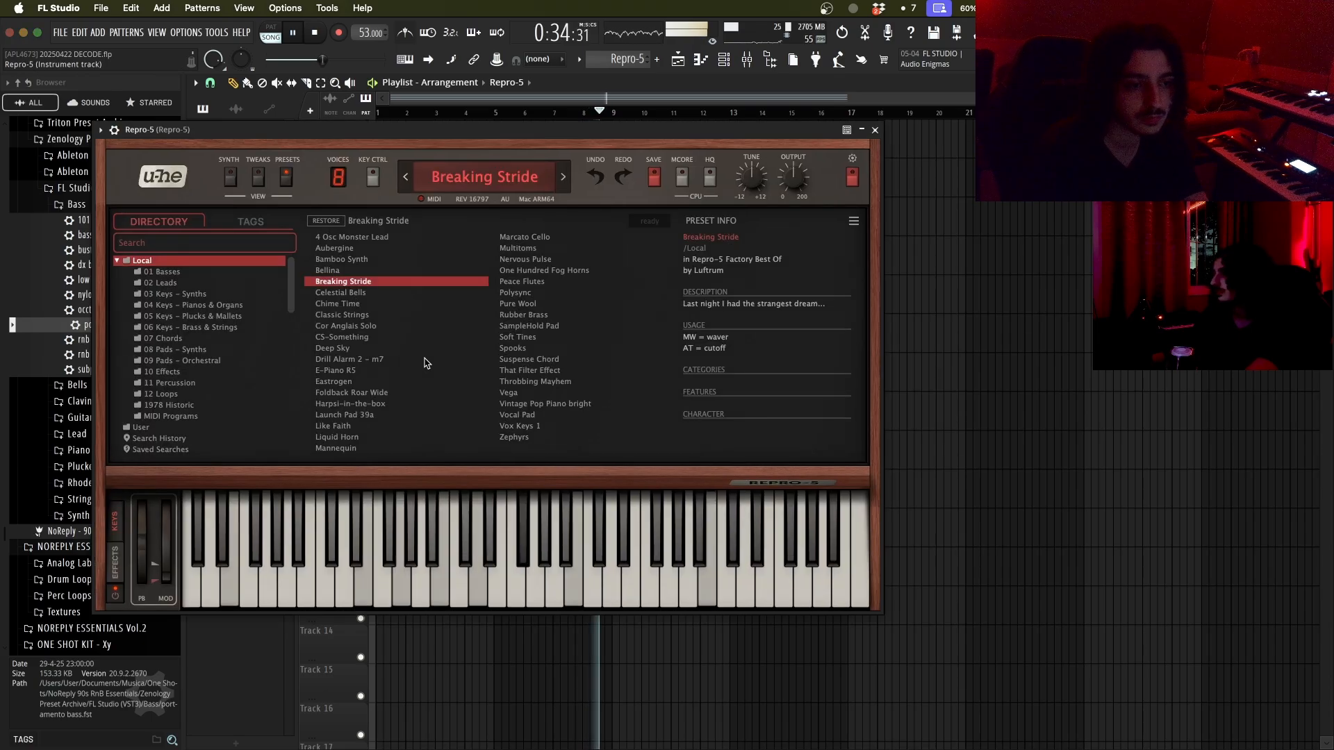
{"action": "left_click", "coordinate": [355, 297]}
{"action": "left_click", "coordinate": [362, 304]}
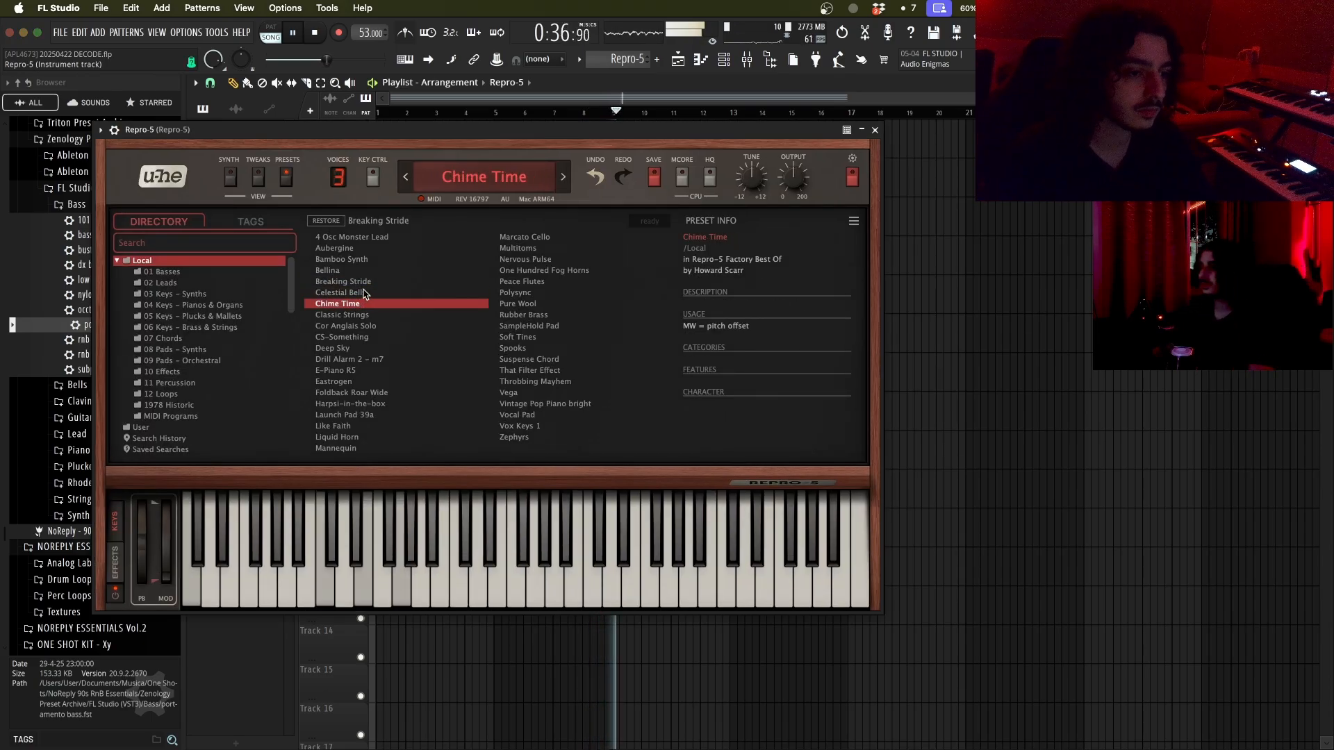
{"action": "left_click", "coordinate": [368, 282]}
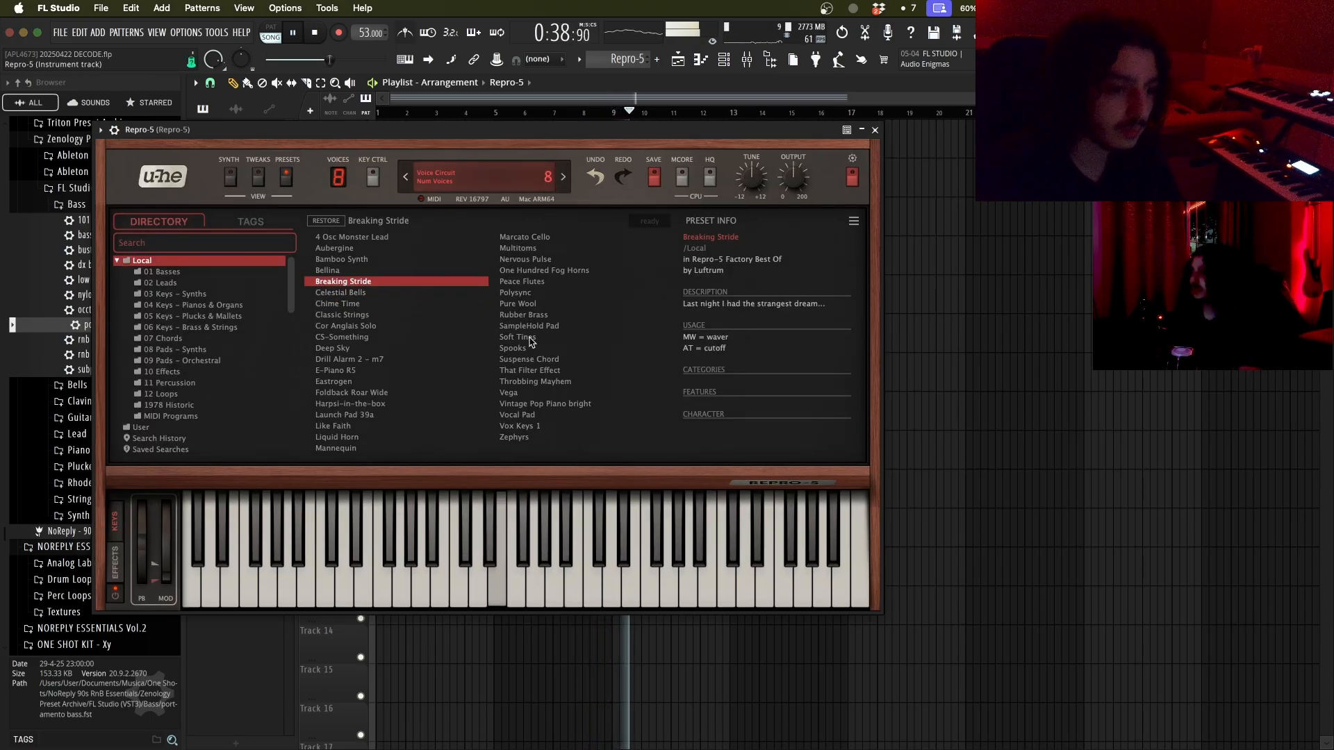
Step: Set Repro-5's filter envelope amount to 73 and close the synth window
{"action": "left_click", "coordinate": [285, 178]}
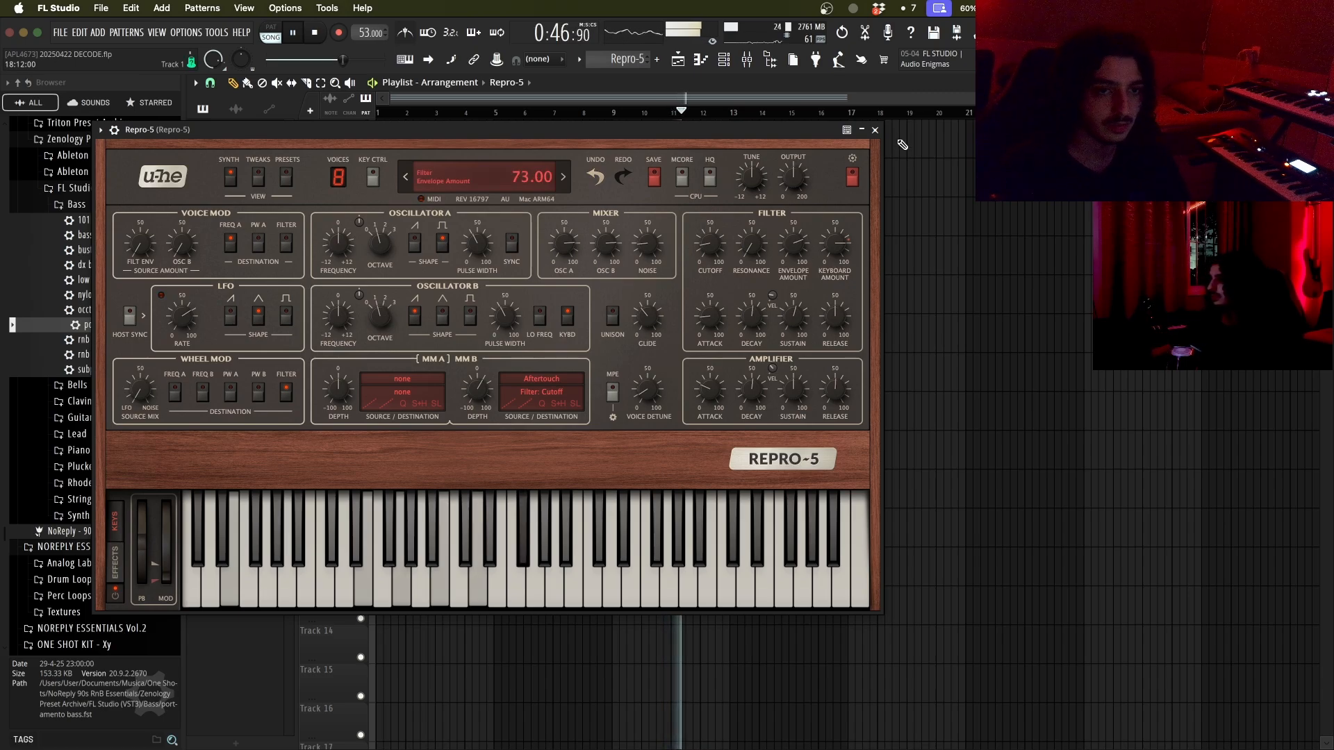
{"action": "left_click", "coordinate": [876, 131]}
Step: Randomize the velocities of all notes in the Repro-5 pattern
{"action": "double_click", "coordinate": [566, 307]}
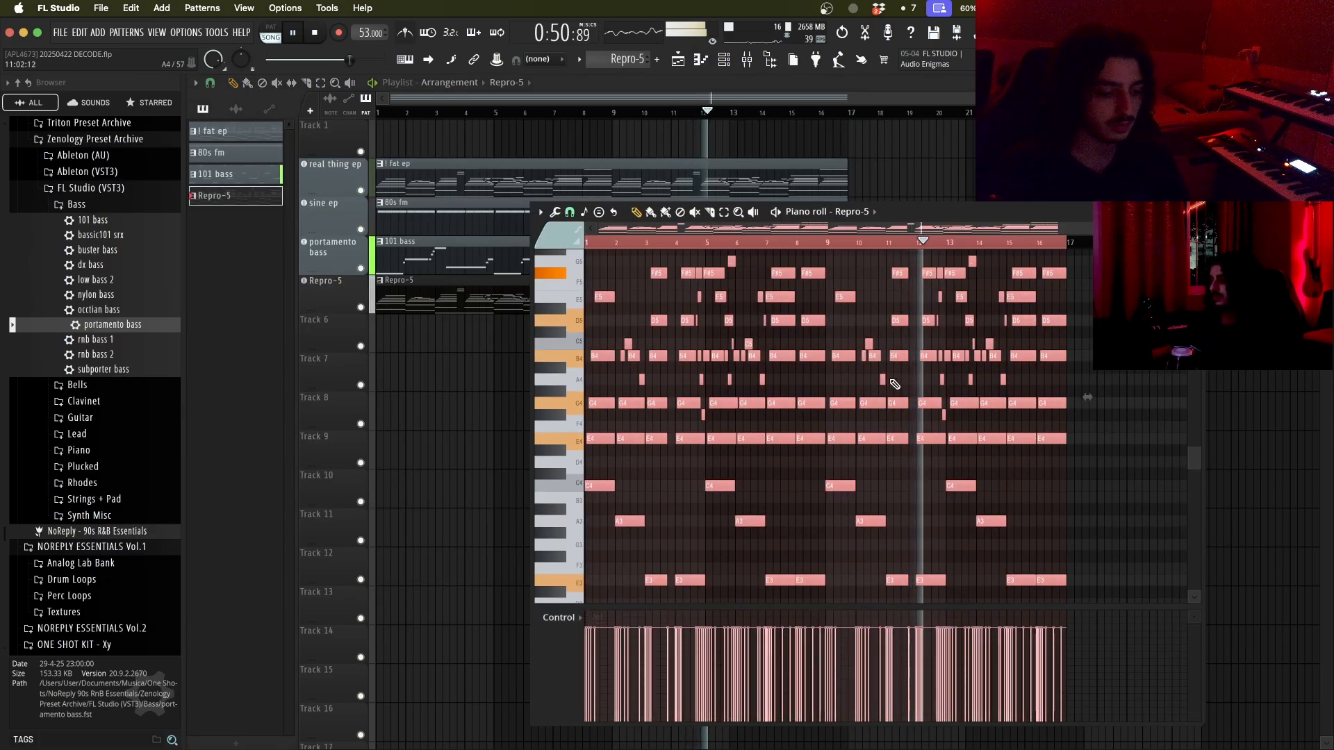
{"action": "key", "text": "alt+r"}
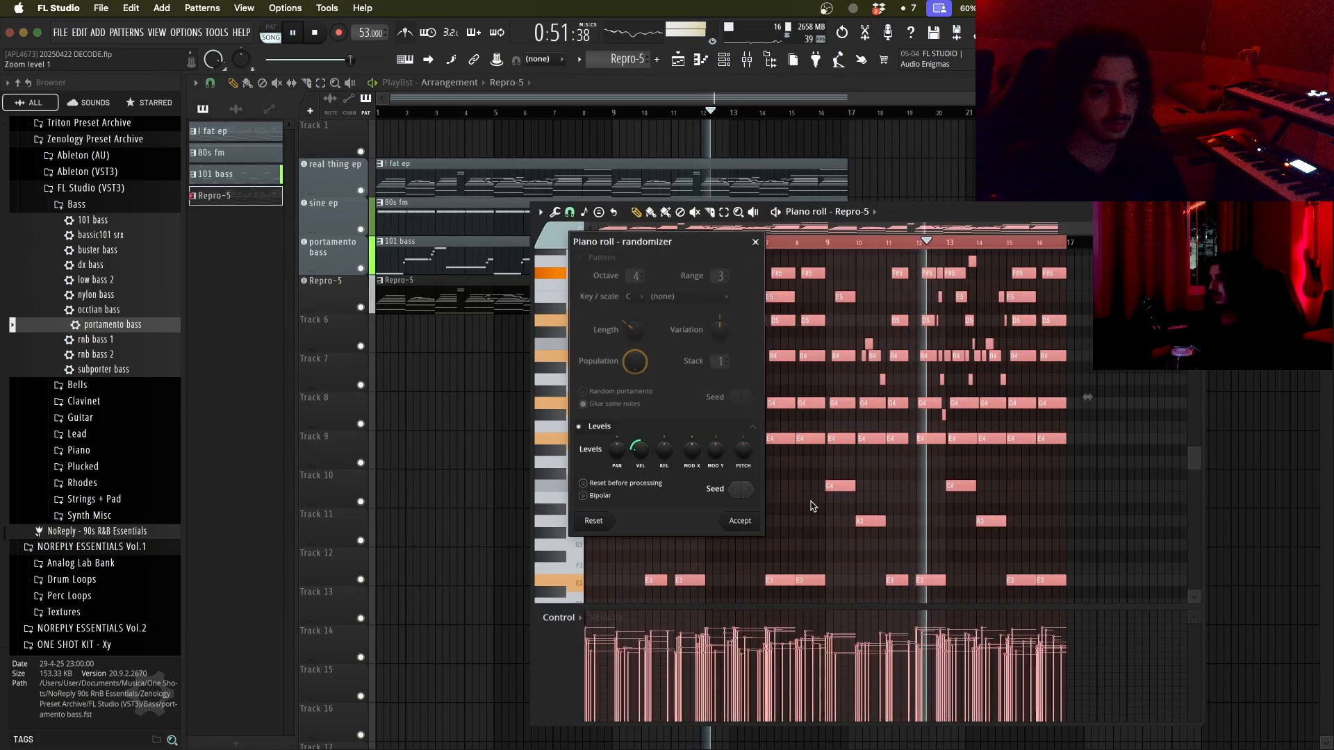
{"action": "left_click", "coordinate": [741, 521]}
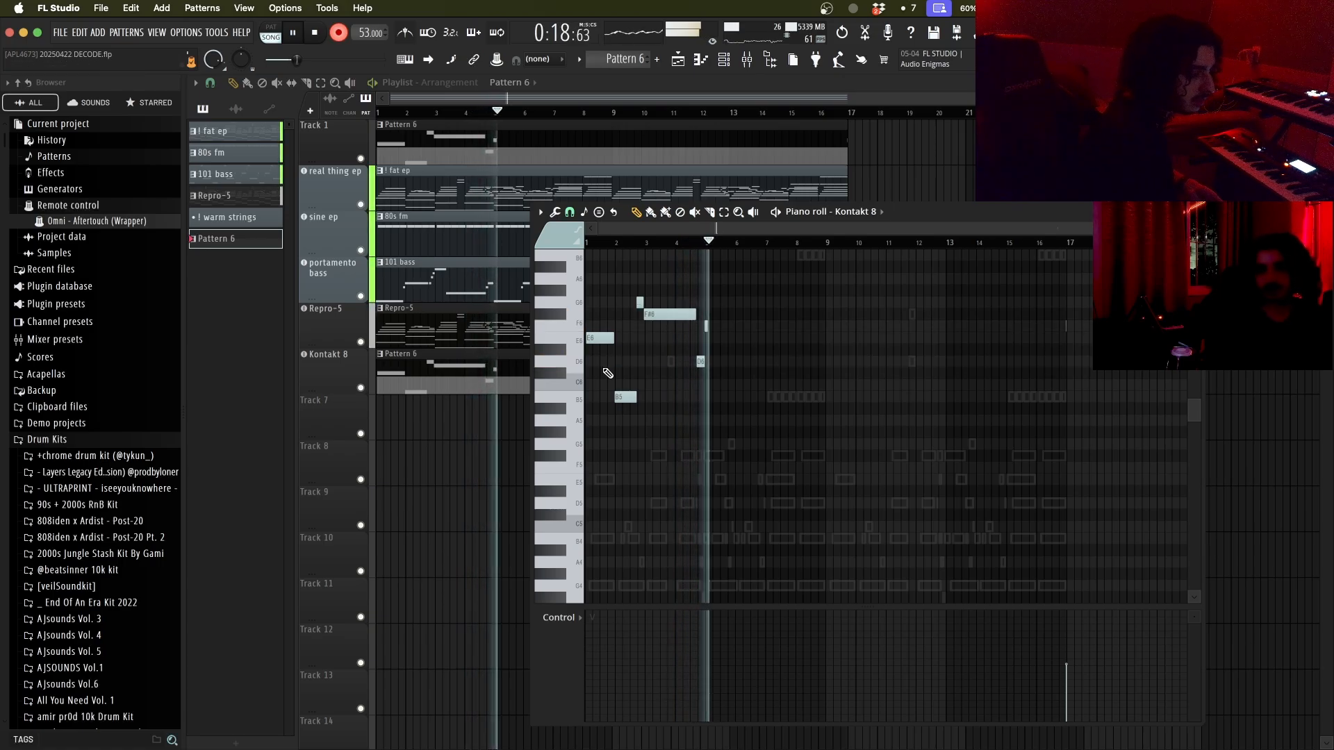
Step: Play back the recorded Kontakt 8 melody, and remove the duplicate Pattern 6 clip from Track 1
{"action": "key", "text": "space"}
{"action": "key", "text": "space"}
{"action": "scroll", "coordinate": [706, 337], "scroll_direction": "up", "scroll_amount": 5}
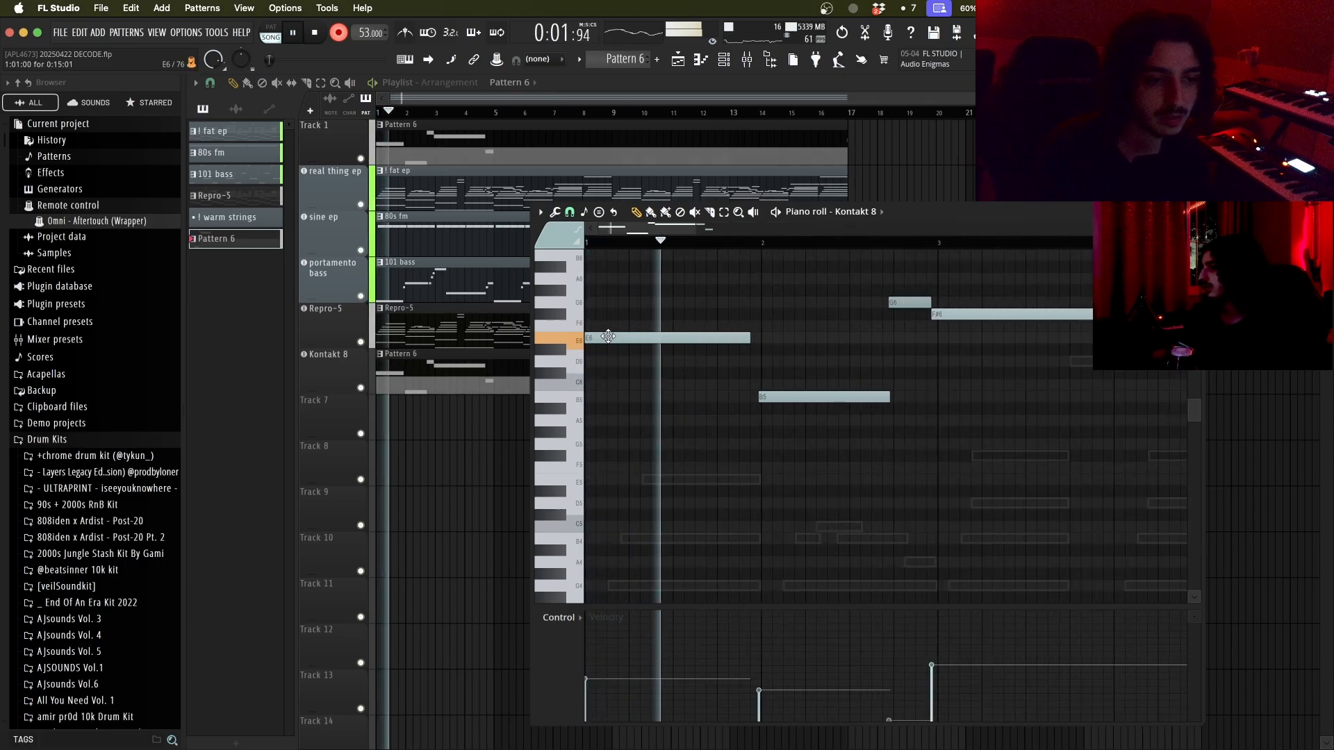
{"action": "scroll", "coordinate": [762, 351], "scroll_direction": "down", "scroll_amount": 2}
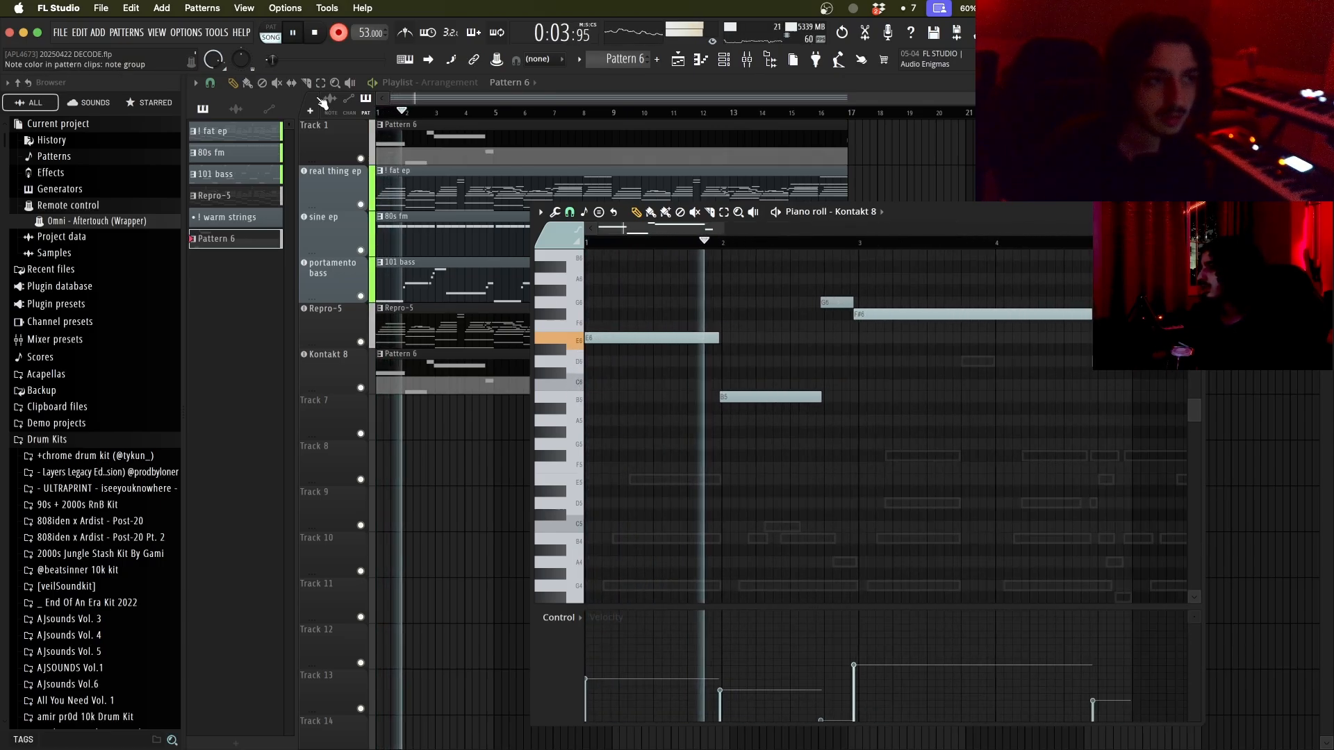
{"action": "left_click", "coordinate": [469, 362]}
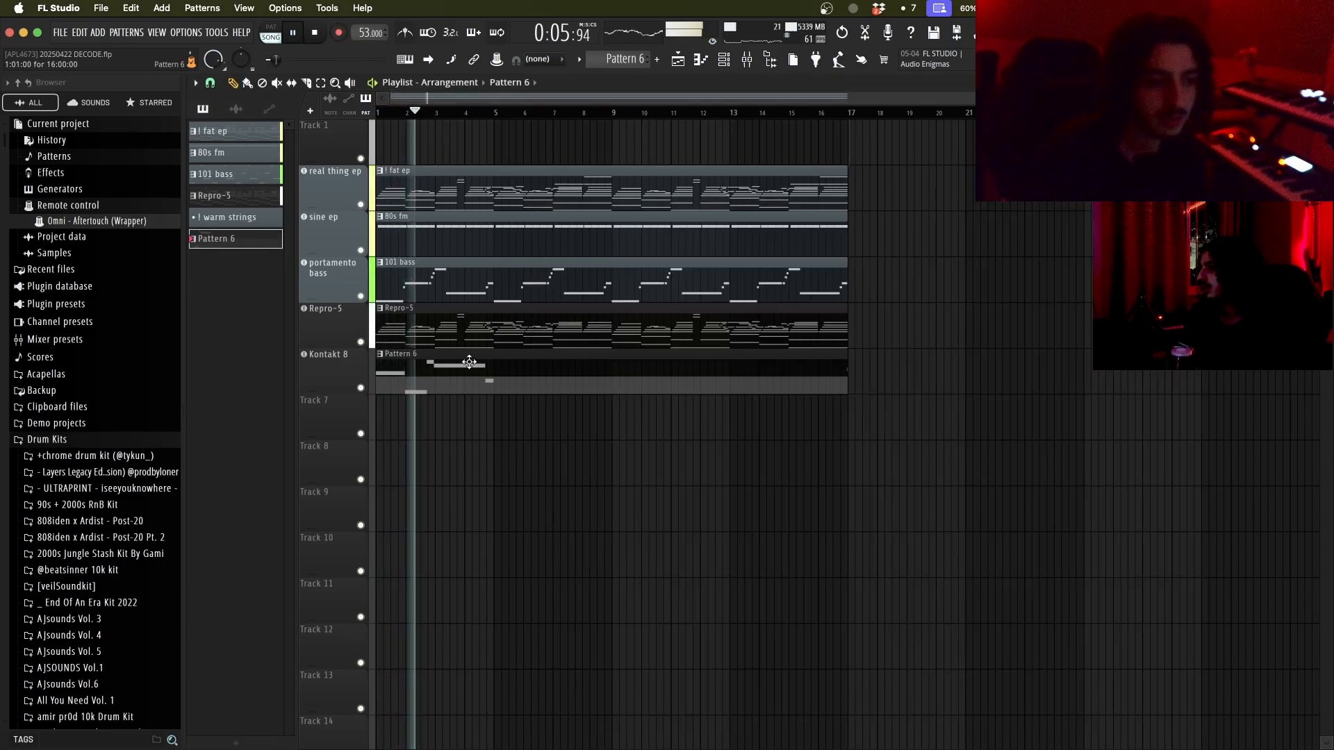
Step: Raise the velocity of the short G6 note near the end of bar 2 in the Kontakt 8 melody
{"action": "double_click", "coordinate": [469, 362]}
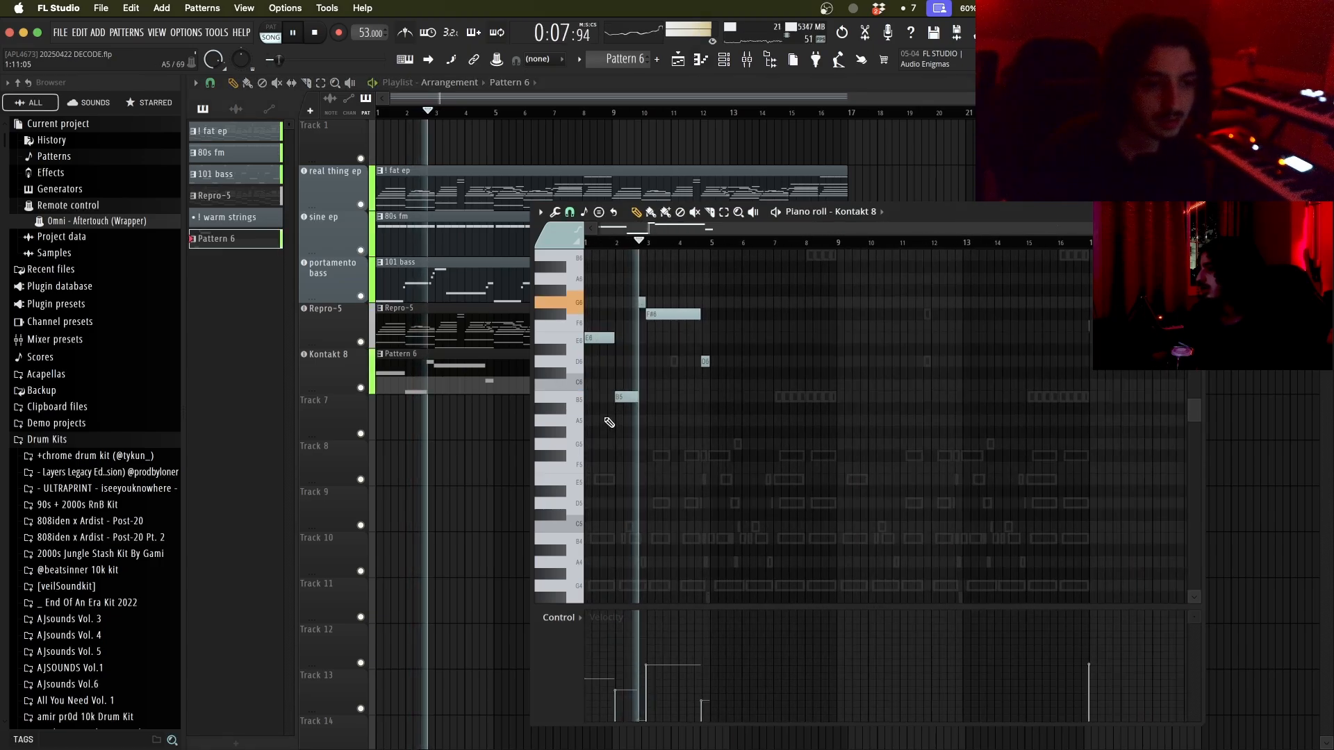
{"action": "scroll", "coordinate": [609, 423], "scroll_direction": "up", "scroll_amount": 2}
{"action": "left_click", "coordinate": [652, 303]}
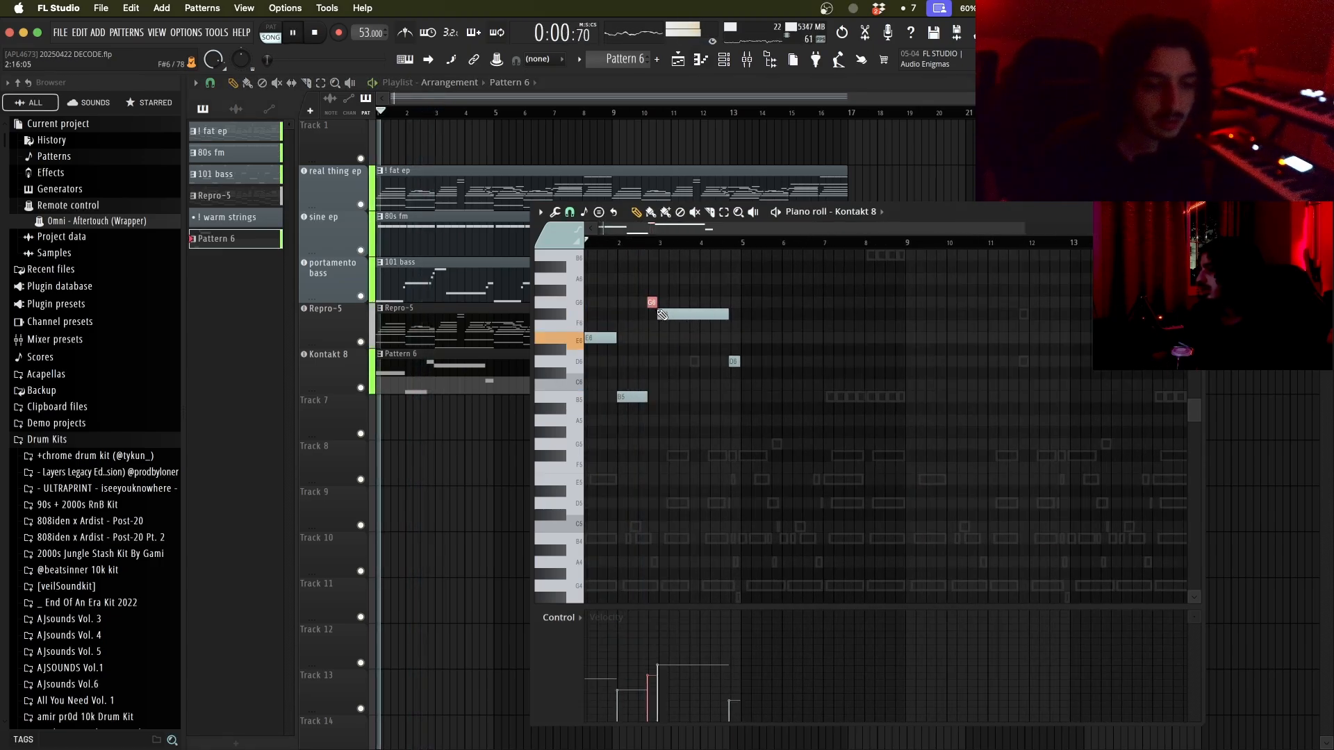
Step: Duplicate the four-bar Kontakt 8 melody into bars 5 to 8 and transpose the copy down an octave
{"action": "scroll", "coordinate": [813, 423], "scroll_direction": "down", "scroll_amount": 1}
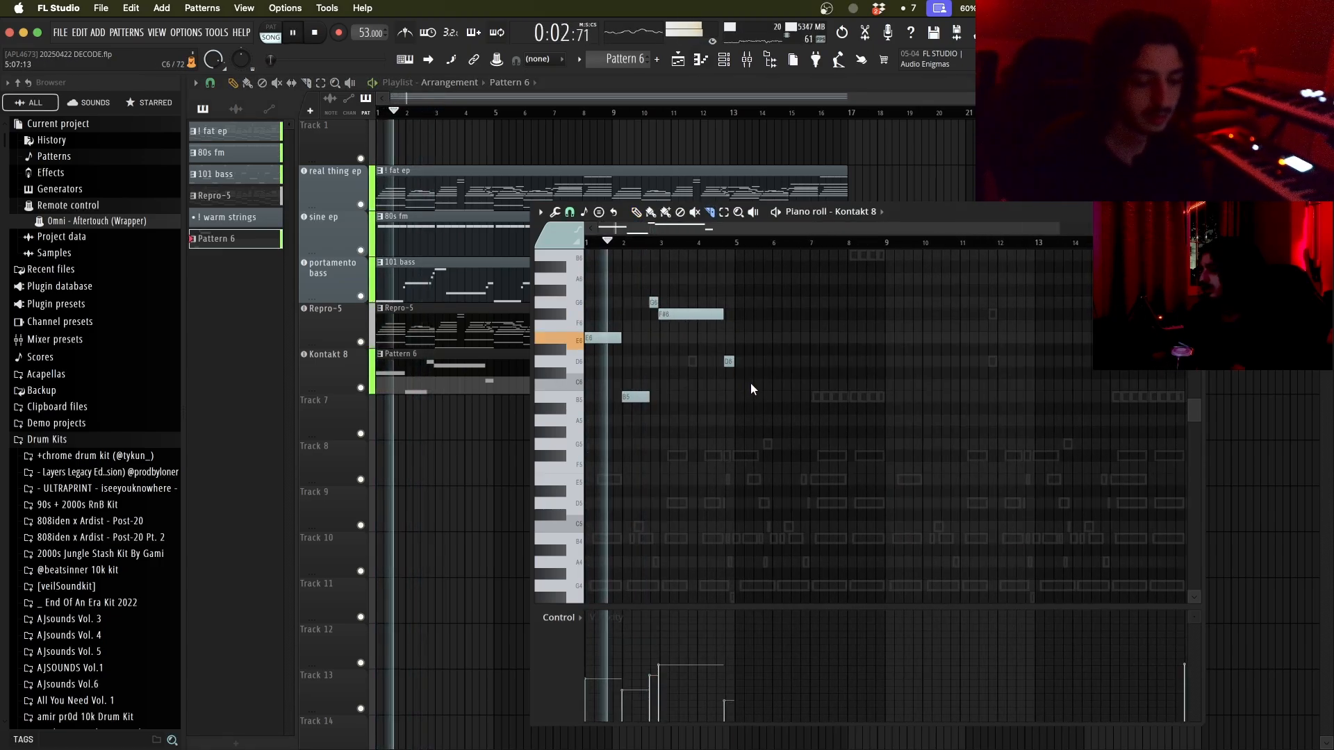
{"action": "key", "text": "ctrl+a"}
{"action": "key", "text": "ctrl+b"}
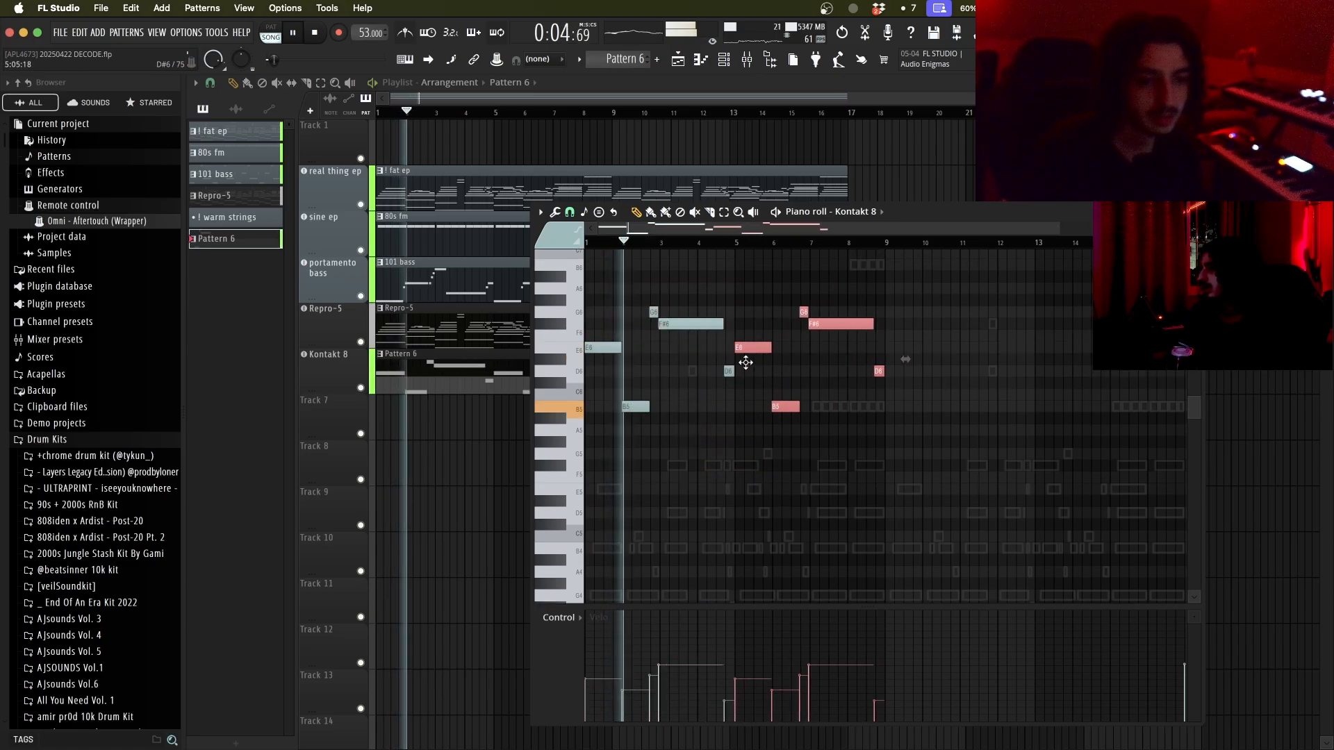
{"action": "scroll", "coordinate": [757, 364], "scroll_direction": "down", "scroll_amount": 1}
{"action": "key", "text": "ctrl+Down"}
{"action": "scroll", "coordinate": [758, 364], "scroll_direction": "down", "scroll_amount": 1}
{"action": "key", "text": "ctrl+d"}
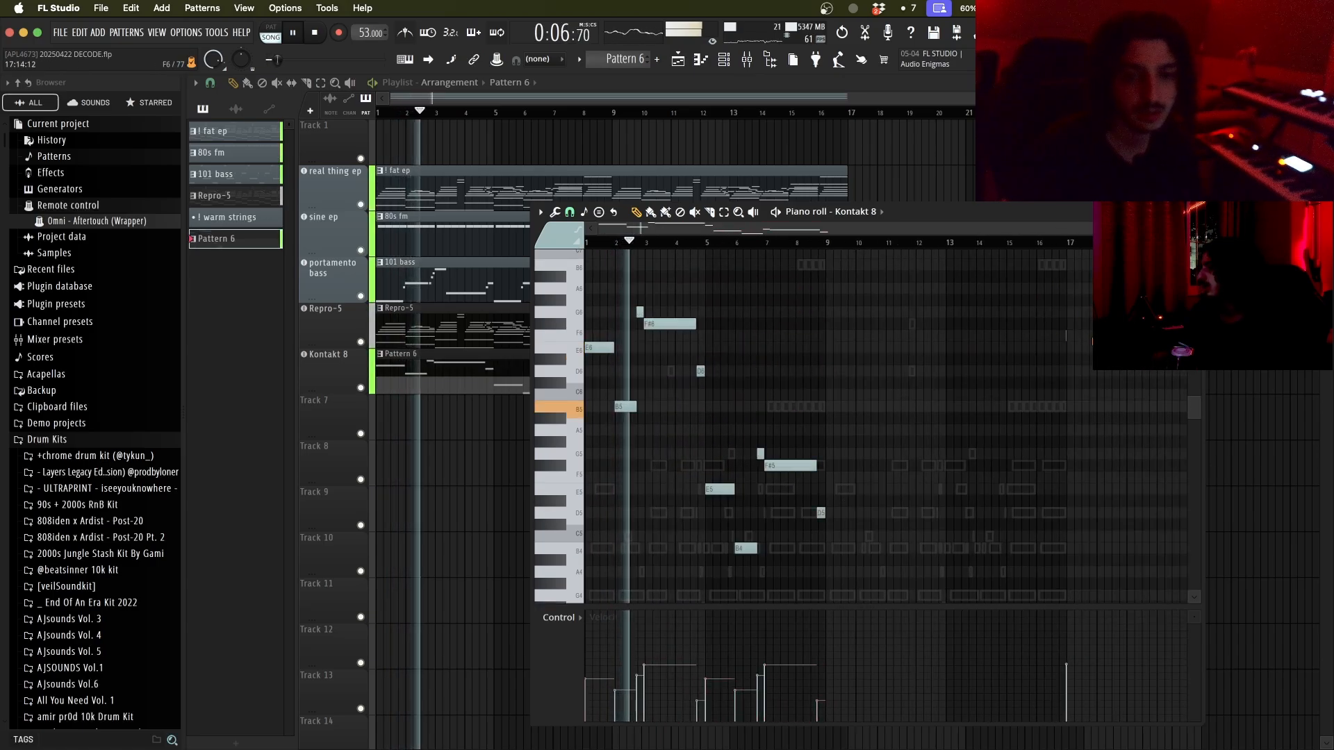
Step: Duplicate the eight-bar Kontakt 8 melody into bars 9 to 16
{"action": "key", "text": "ctrl+a"}
{"action": "key", "text": "ctrl+b"}
{"action": "key", "text": "ctrl+d"}
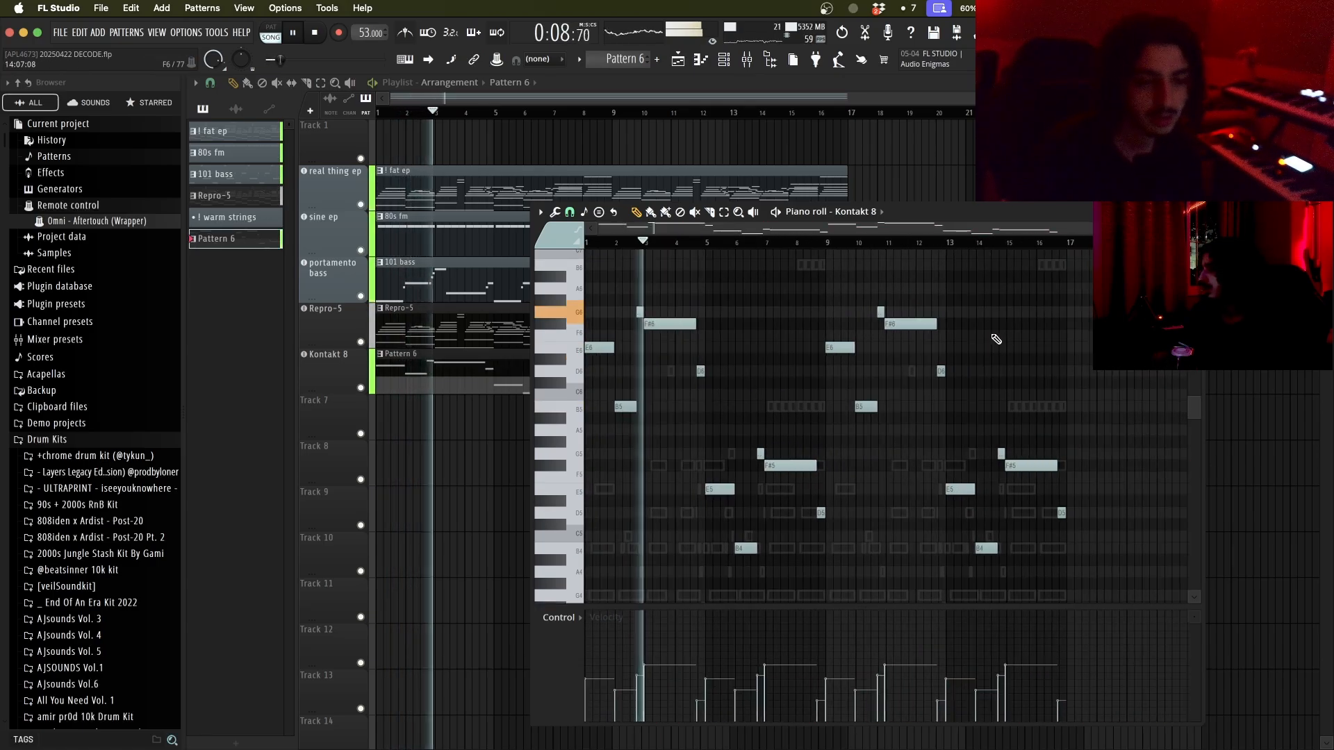
Step: Show the MIDI Channel 1 Aftertouch data for the Kontakt 8 melody
{"action": "scroll", "coordinate": [993, 347], "scroll_direction": "down", "scroll_amount": 1}
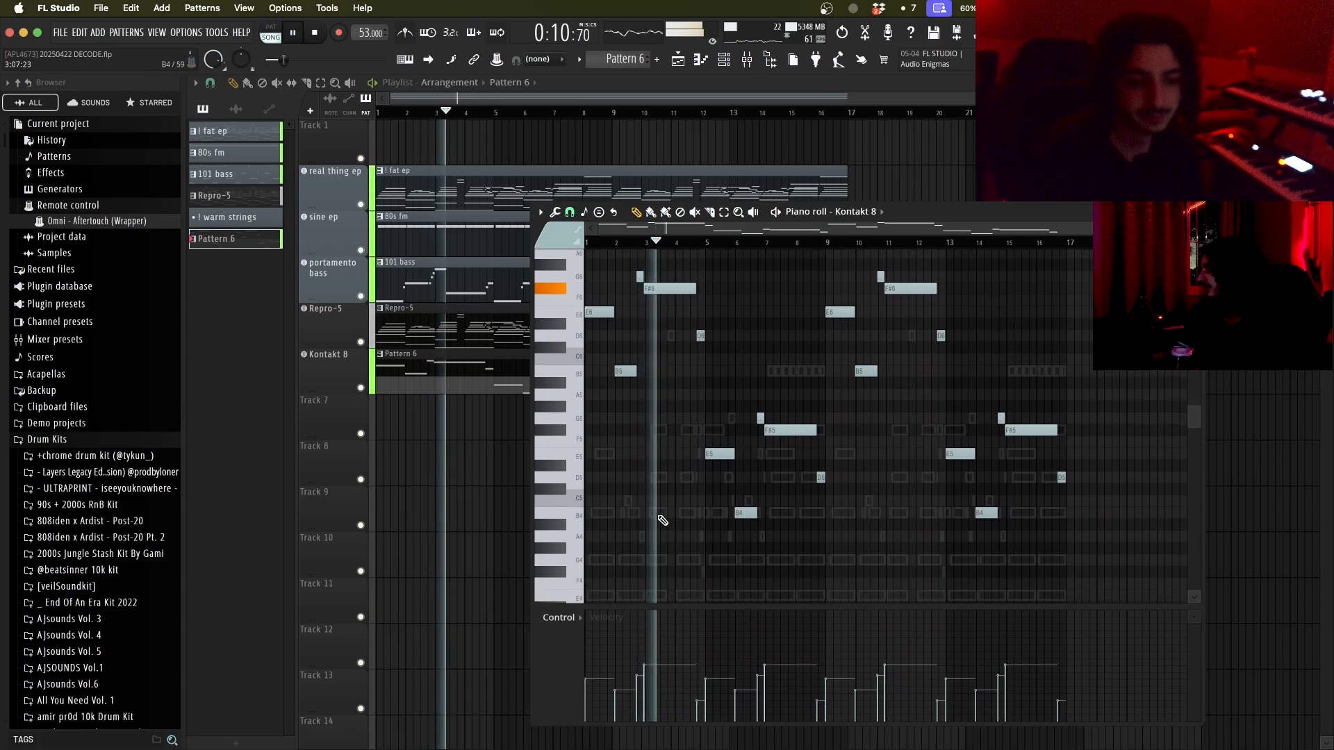
{"action": "left_click", "coordinate": [562, 618]}
{"action": "left_click", "coordinate": [669, 692]}
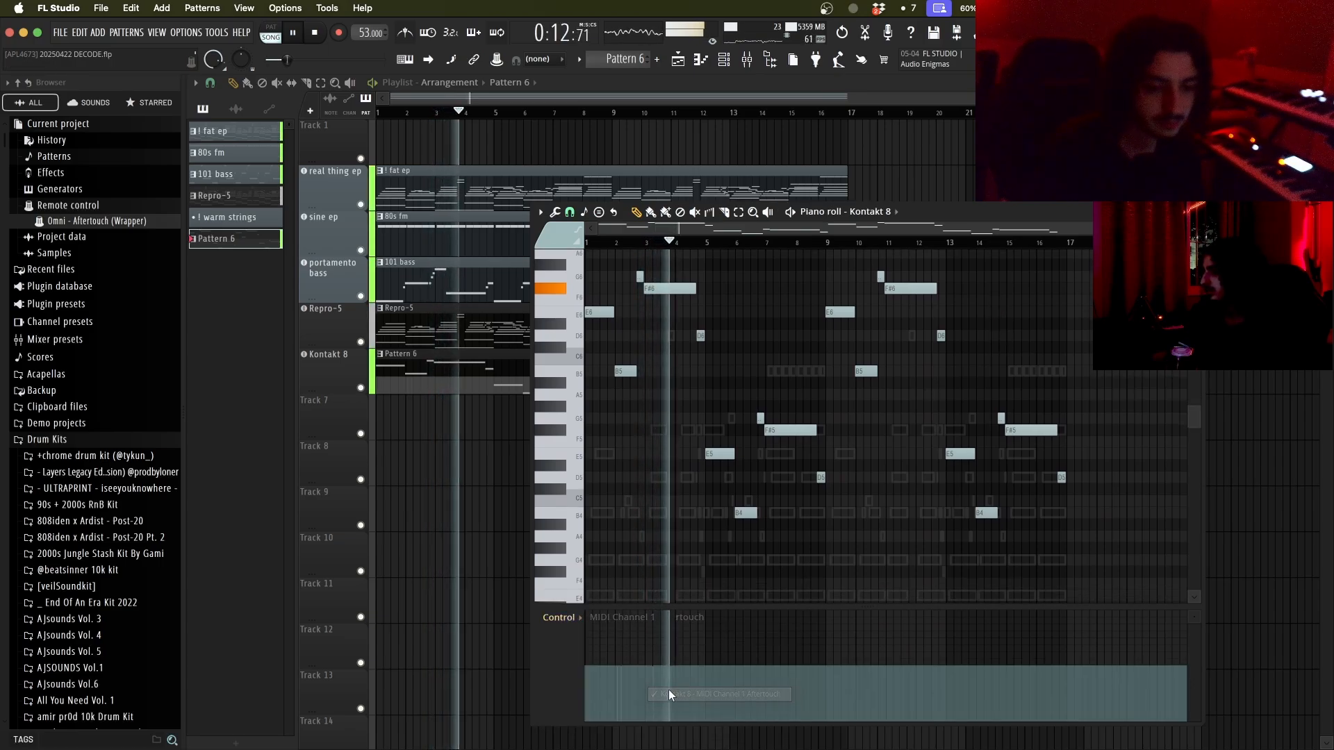
{"action": "left_click", "coordinate": [562, 617]}
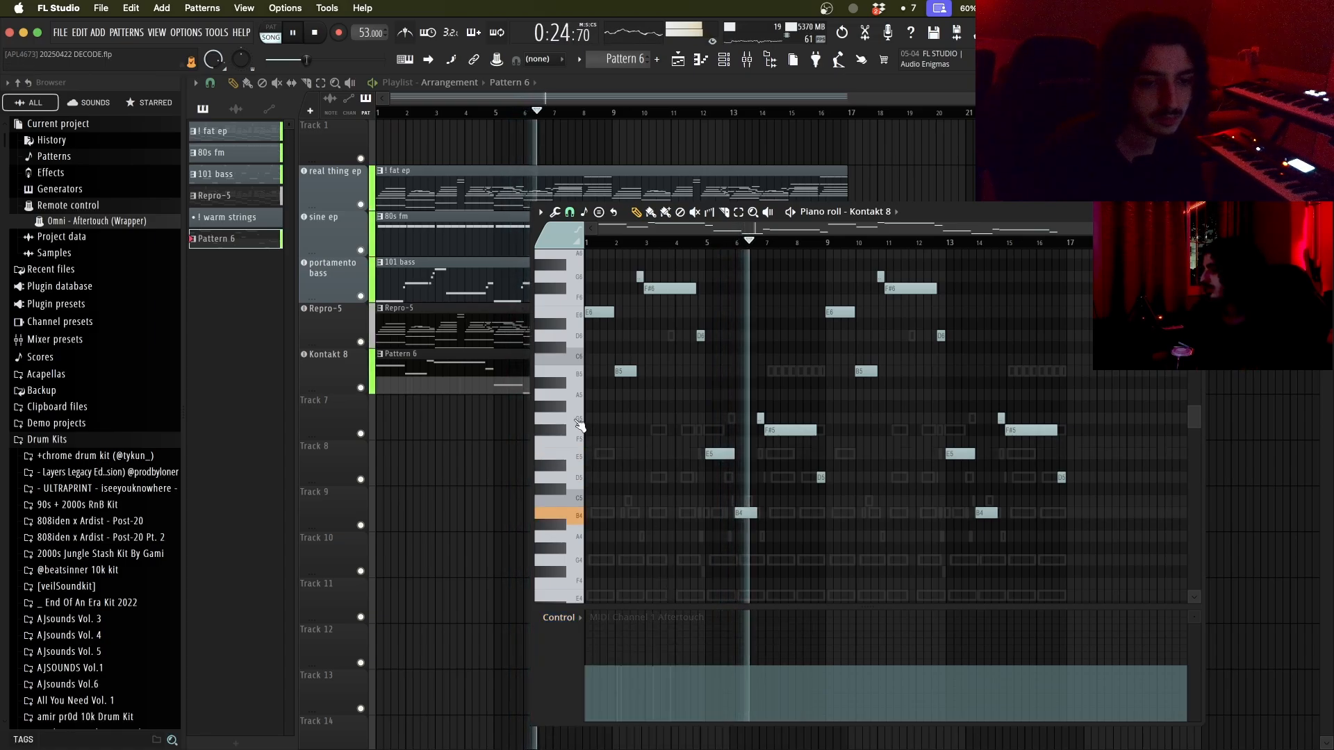
Step: Layer the low melody notes in bars 5 to 8 and 13 to 16 with copies an octave higher
{"action": "left_click_drag", "start_coordinate": [559, 427], "coordinate": [563, 546]}
{"action": "key", "text": "ctrl+Up"}
{"action": "scroll", "coordinate": [690, 574], "scroll_direction": "up", "scroll_amount": 2}
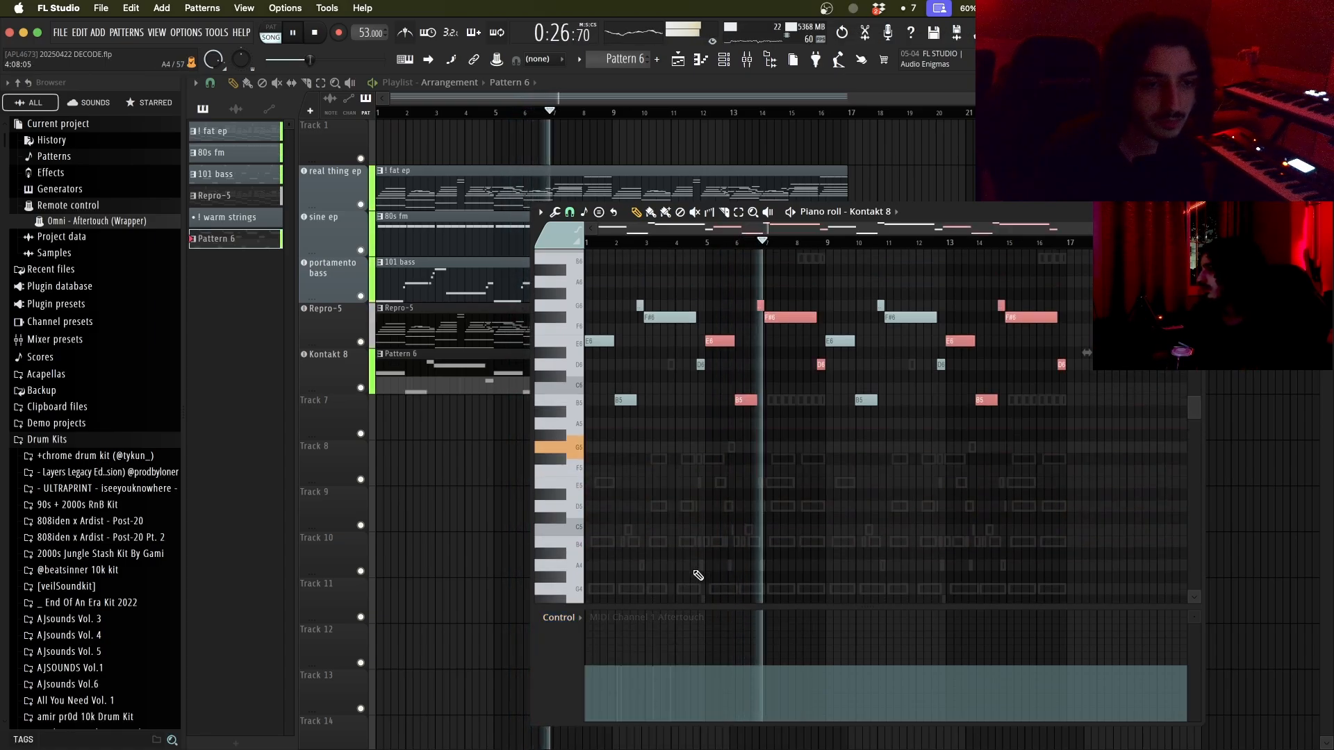
{"action": "key", "text": "ctrl+Down"}
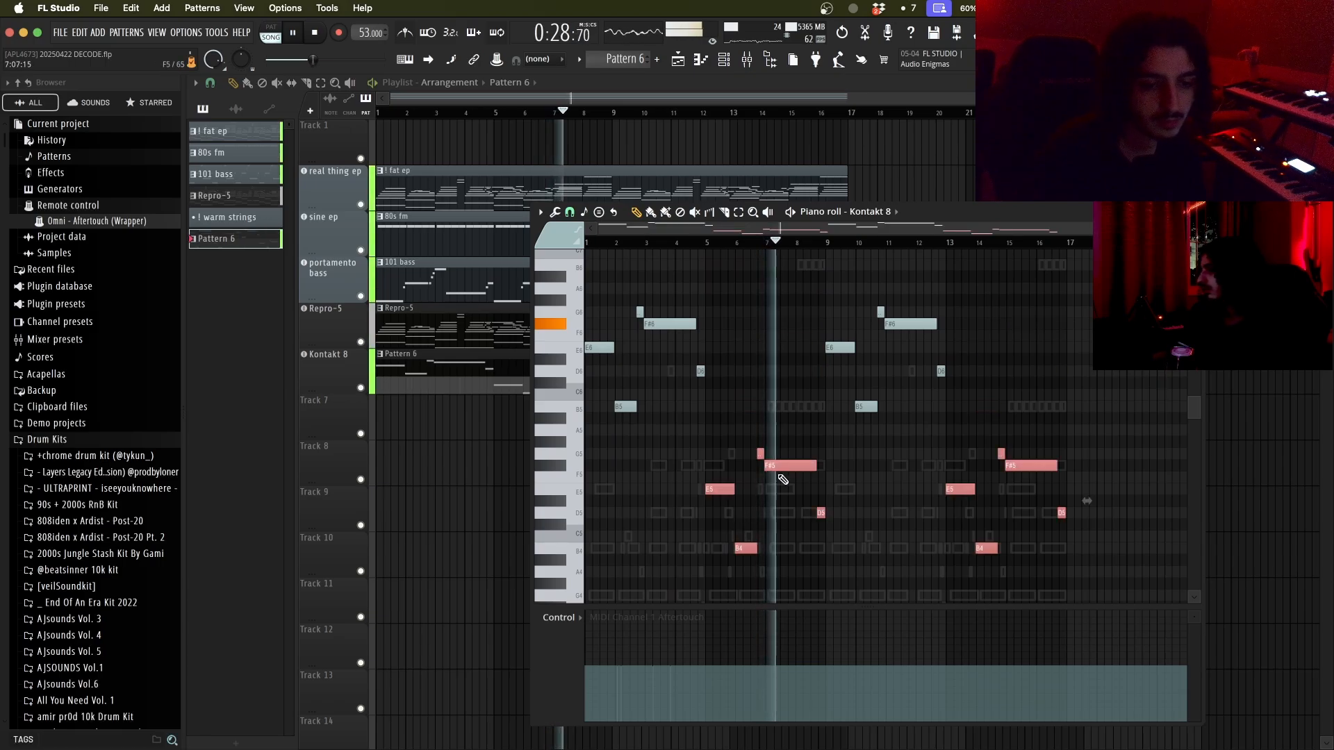
{"action": "key", "text": "ctrl+Up"}
{"action": "scroll", "coordinate": [951, 464], "scroll_direction": "up", "scroll_amount": 4}
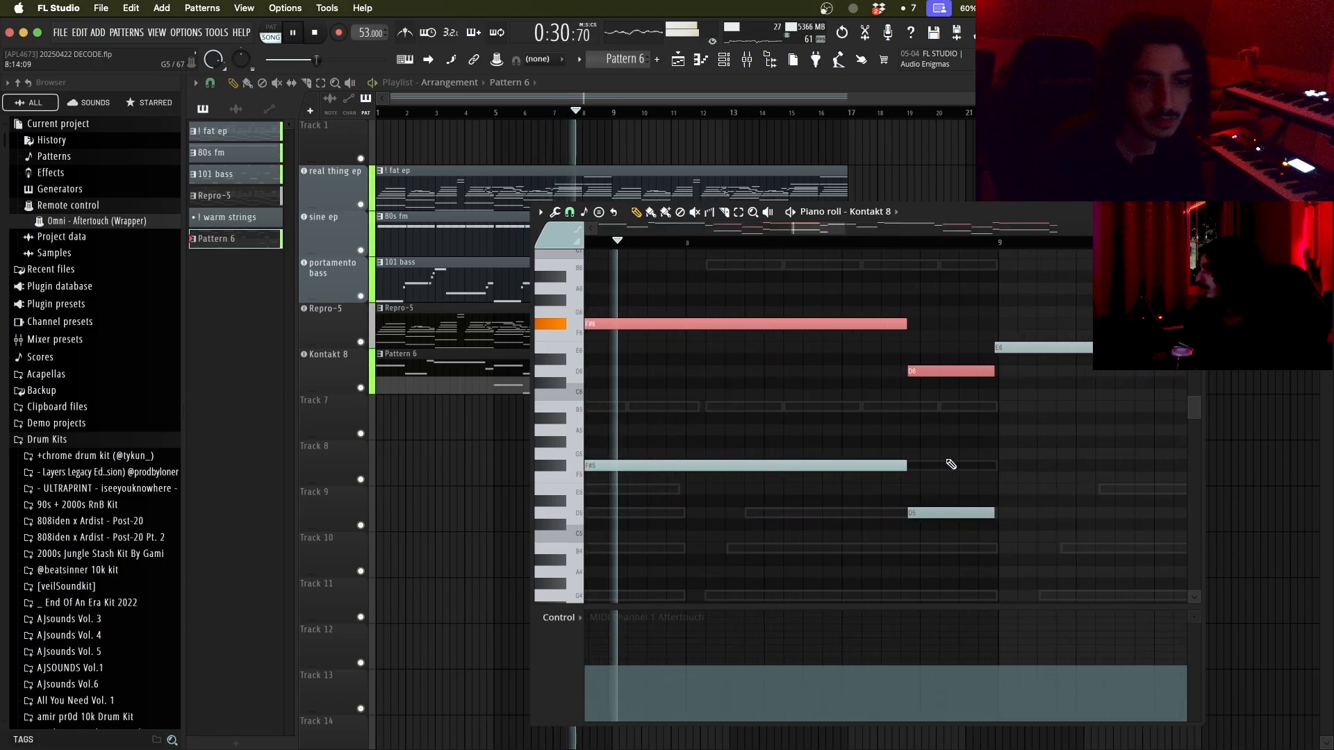
{"action": "scroll", "coordinate": [951, 464], "scroll_direction": "down", "scroll_amount": 4}
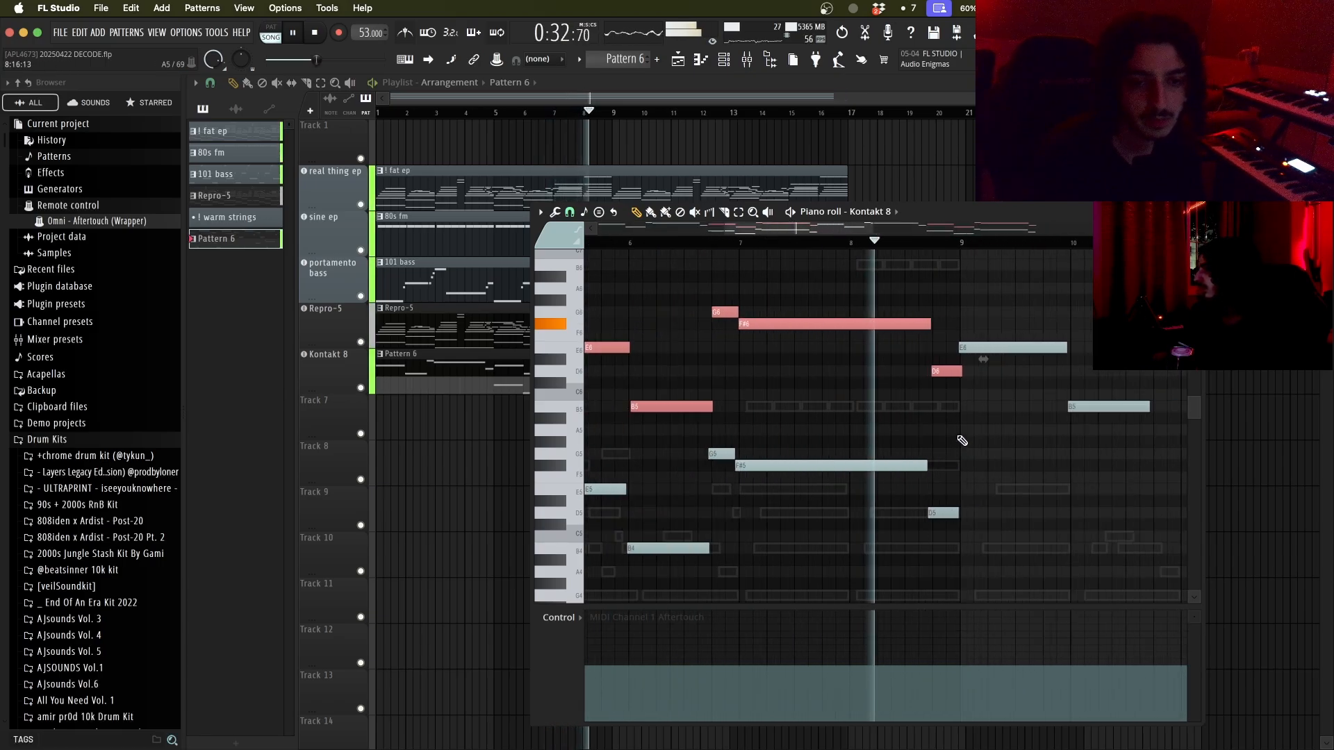
{"action": "scroll", "coordinate": [962, 441], "scroll_direction": "up", "scroll_amount": 4}
{"action": "scroll", "coordinate": [953, 383], "scroll_direction": "down", "scroll_amount": 6}
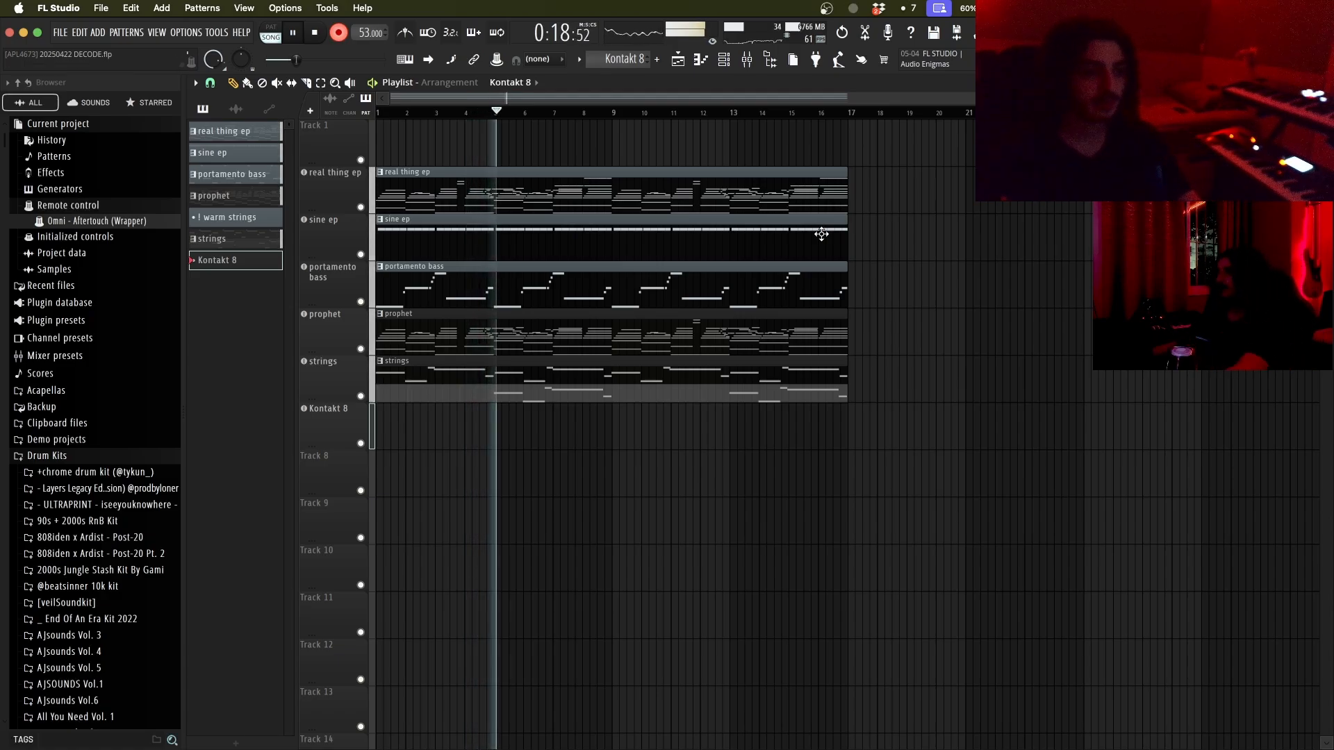
Step: Stop recording and move the new Kontakt 8 pattern from Track 1 to the start of the Kontakt 8 track
{"action": "left_click", "coordinate": [338, 32]}
{"action": "key", "text": "space"}
{"action": "key", "text": "space"}
{"action": "right_click", "coordinate": [488, 156]}
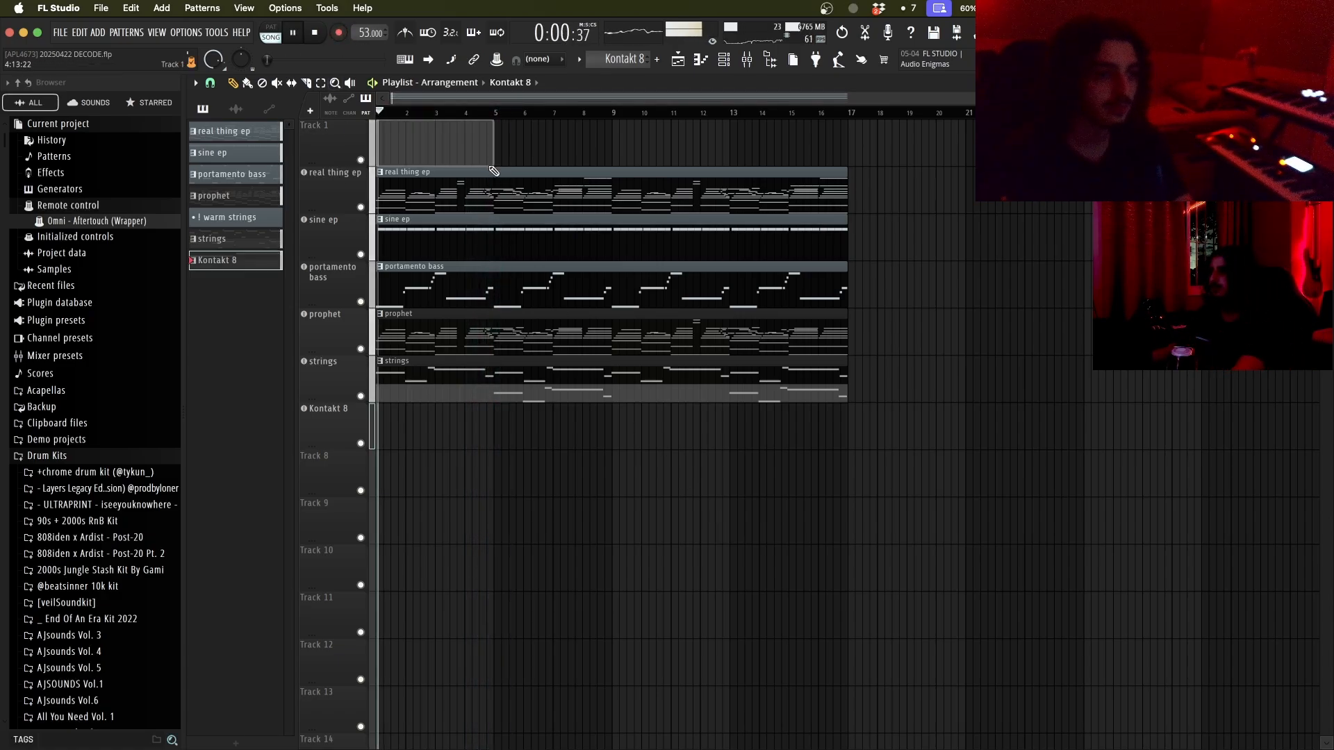
{"action": "left_click_drag", "start_coordinate": [386, 414], "coordinate": [360, 375]}
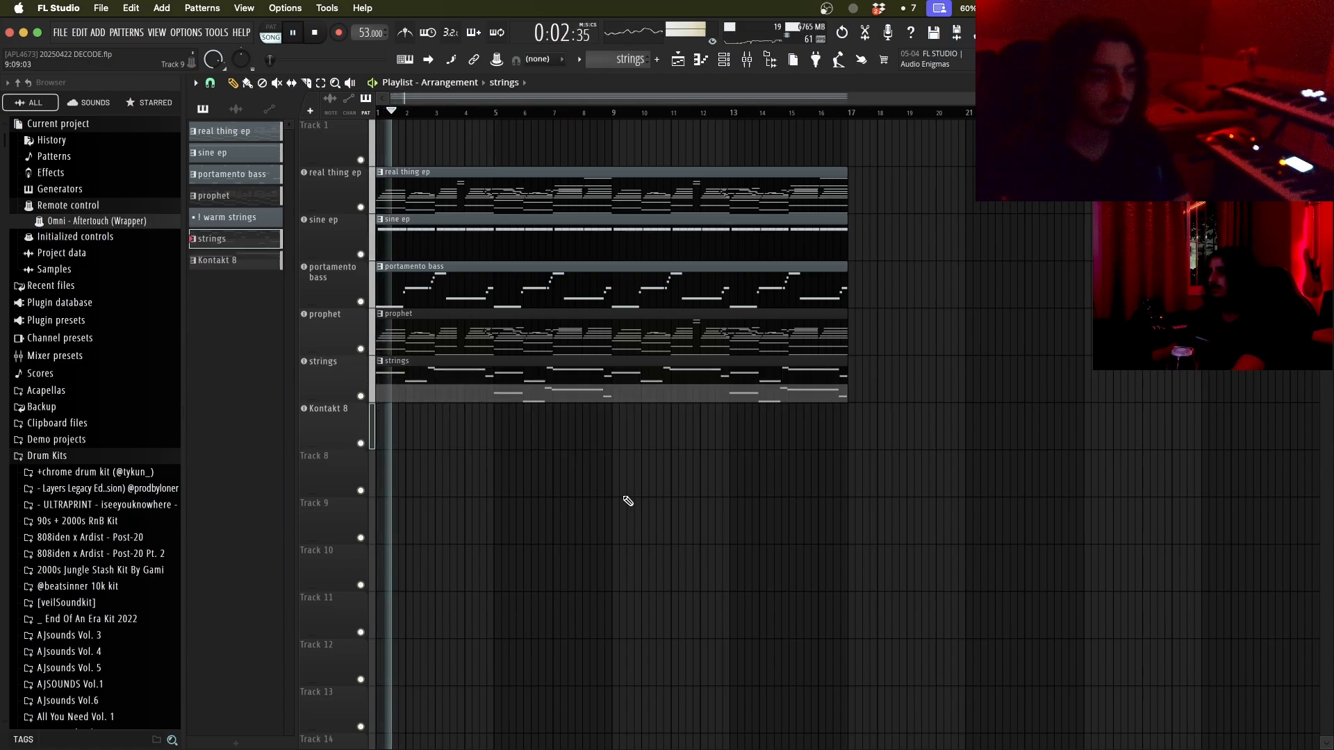
{"action": "left_click_drag", "start_coordinate": [454, 386], "coordinate": [426, 425]}
{"action": "key", "text": "F7"}
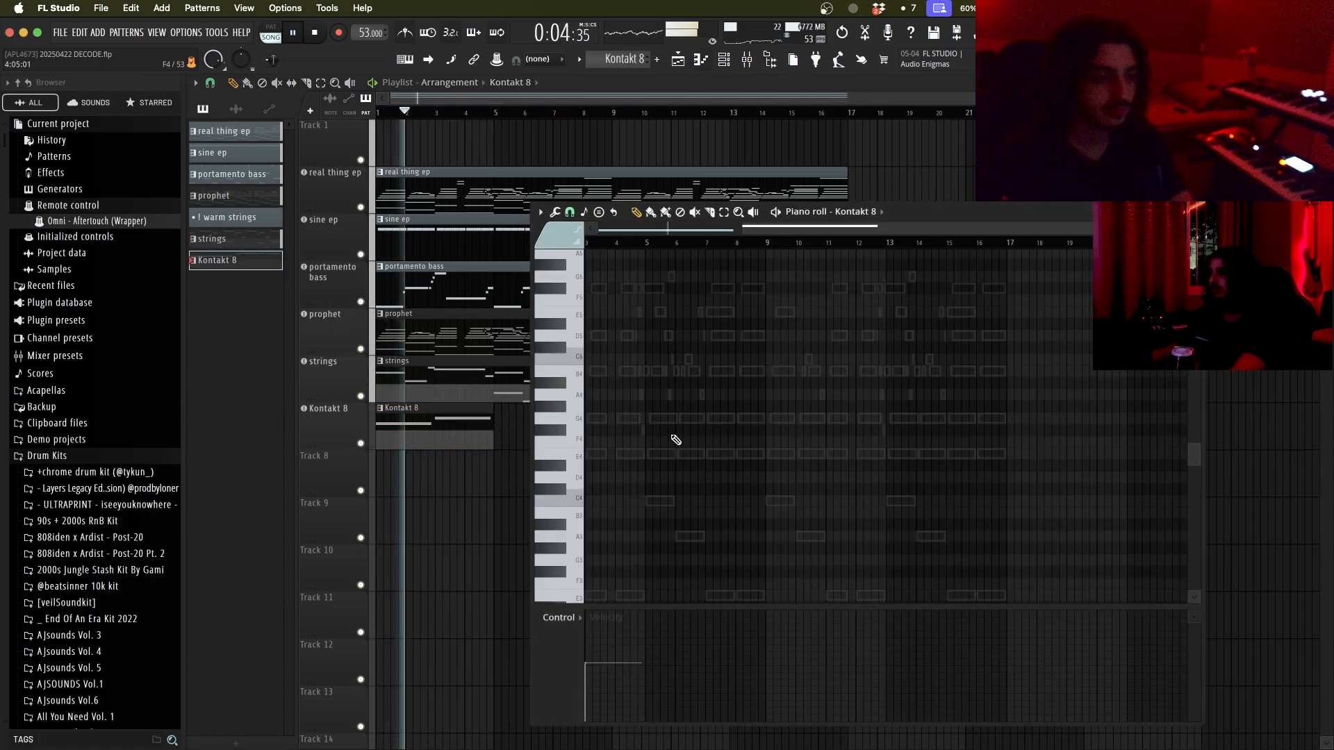
Step: Duplicate the long A5 and B5 notes of the Kontakt 8 pattern into bars 5 to 8
{"action": "scroll", "coordinate": [715, 441], "scroll_direction": "up", "scroll_amount": 3}
{"action": "key", "text": "ctrl+a"}
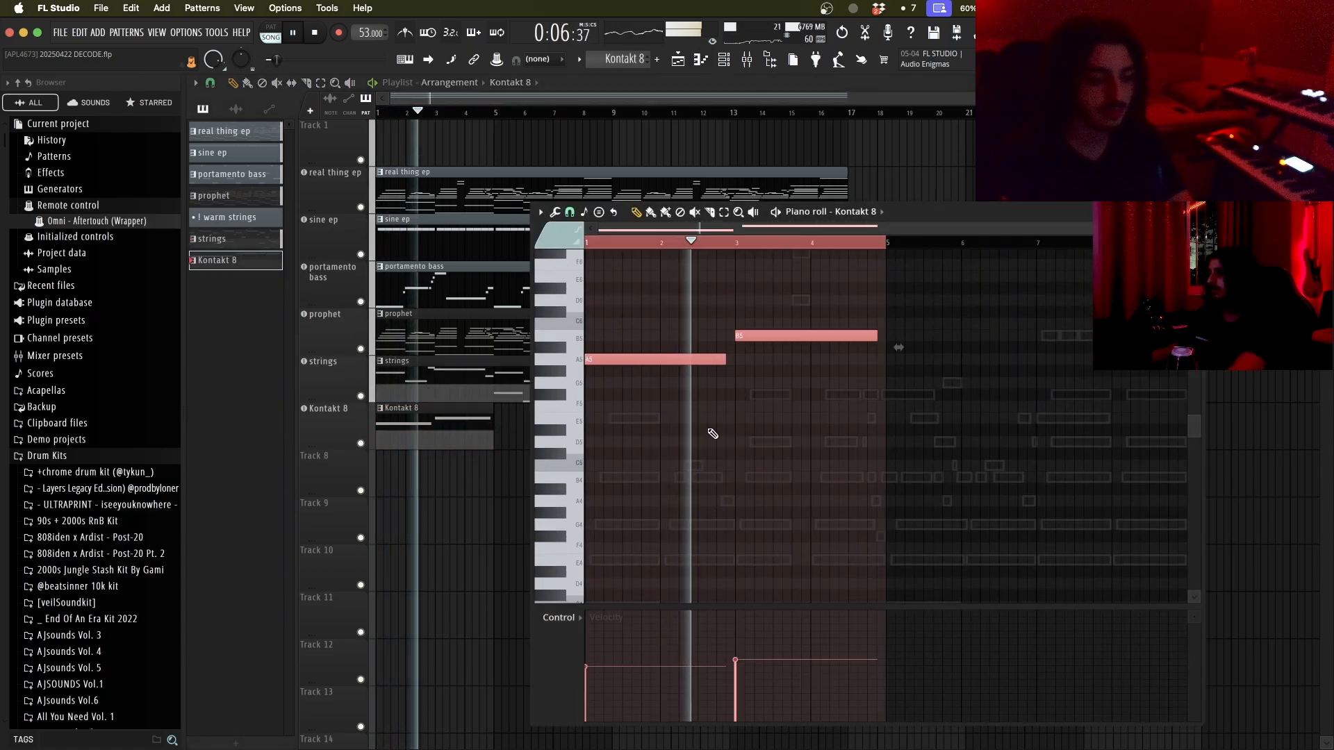
{"action": "scroll", "coordinate": [914, 403], "scroll_direction": "up", "scroll_amount": 3}
{"action": "scroll", "coordinate": [919, 416], "scroll_direction": "down", "scroll_amount": 3}
{"action": "left_click_drag", "start_coordinate": [645, 361], "coordinate": [981, 378]}
{"action": "left_click", "coordinate": [1018, 431], "text": "super"}
{"action": "scroll", "coordinate": [1018, 431], "scroll_direction": "down", "scroll_amount": 3}
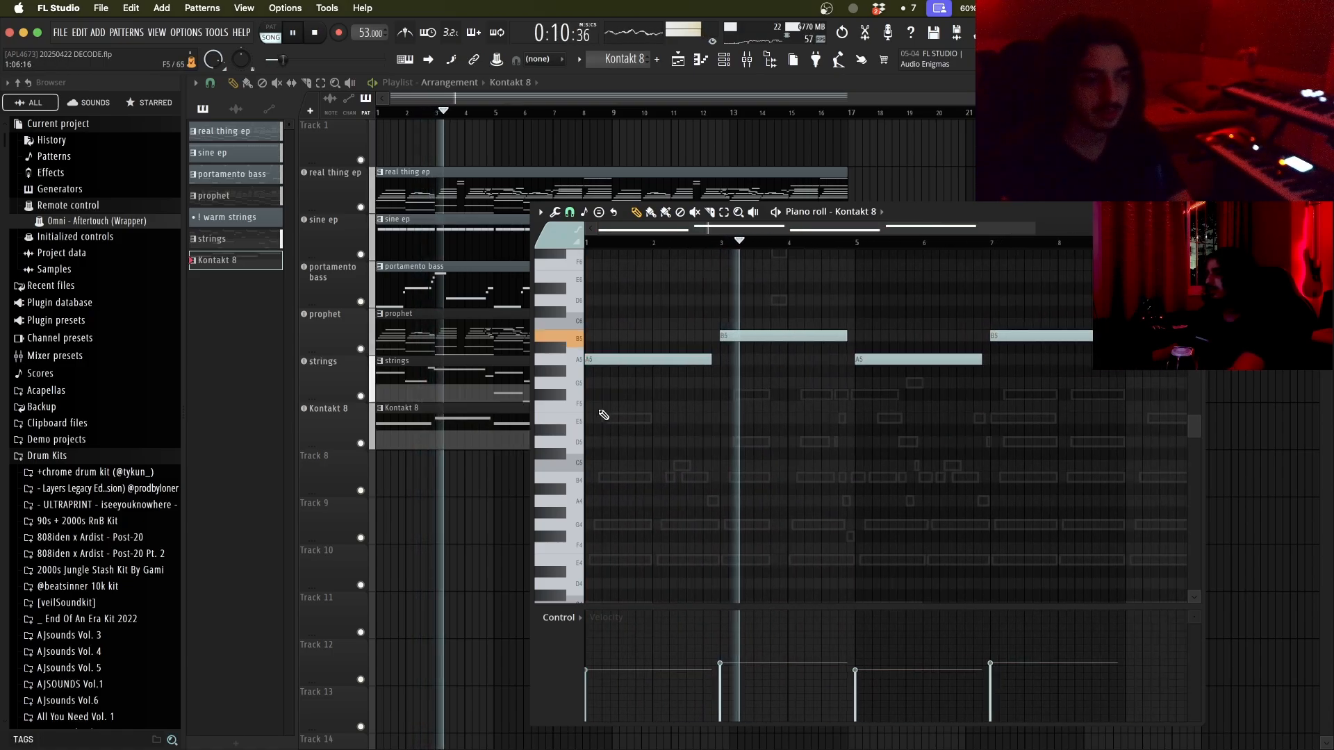
Step: Replace the Solo Violin in Kontakt 8 with the Violins 1 instrument from the Spitfire Chamber Strings library
{"action": "left_click", "coordinate": [337, 421]}
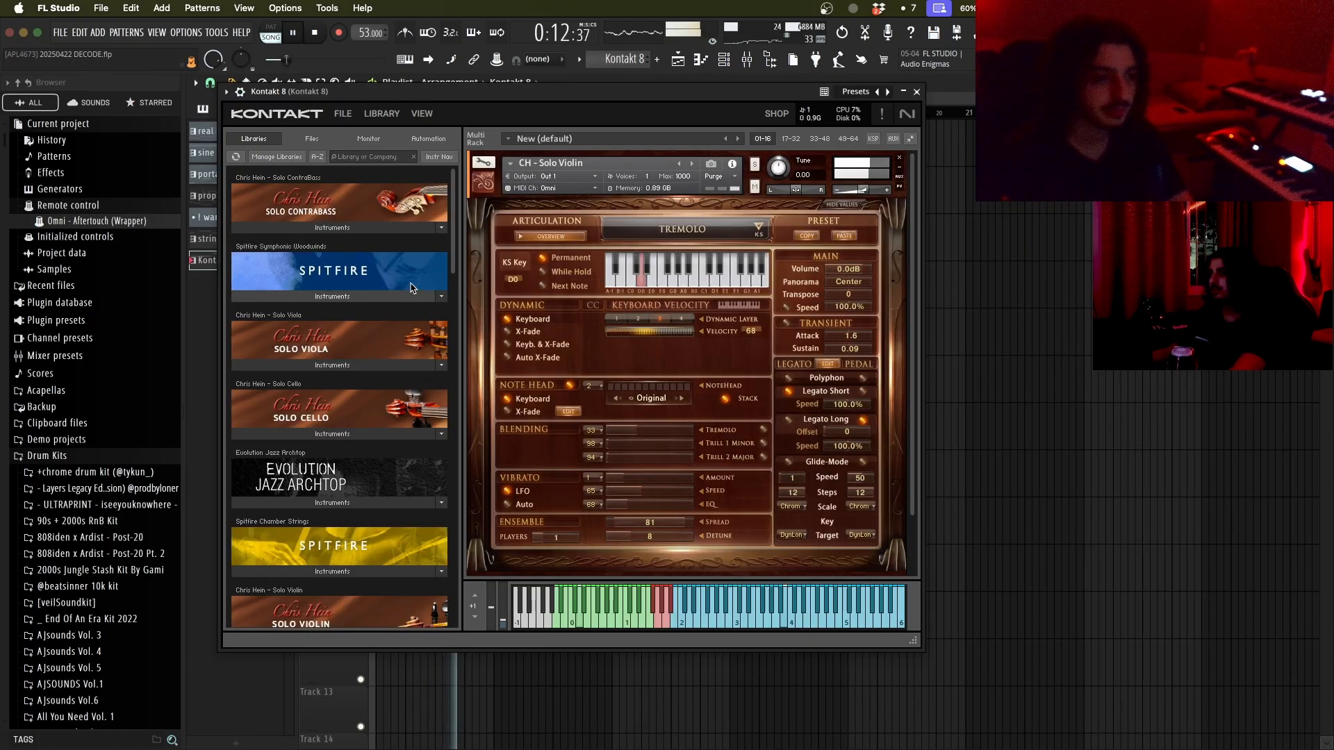
{"action": "scroll", "coordinate": [348, 313], "scroll_direction": "down", "scroll_amount": 5}
{"action": "left_click", "coordinate": [292, 344]}
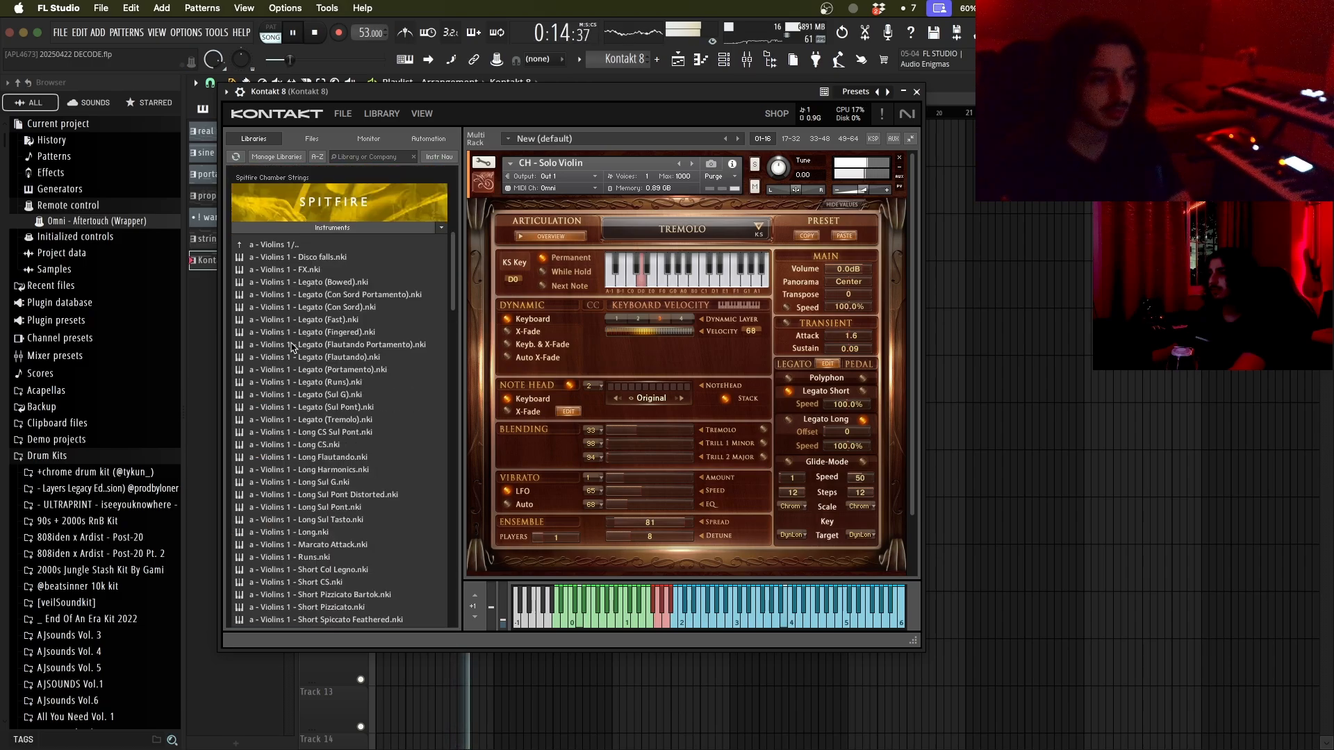
{"action": "double_click", "coordinate": [280, 245]}
{"action": "double_click", "coordinate": [281, 257]}
{"action": "double_click", "coordinate": [281, 245]}
{"action": "double_click", "coordinate": [281, 245]}
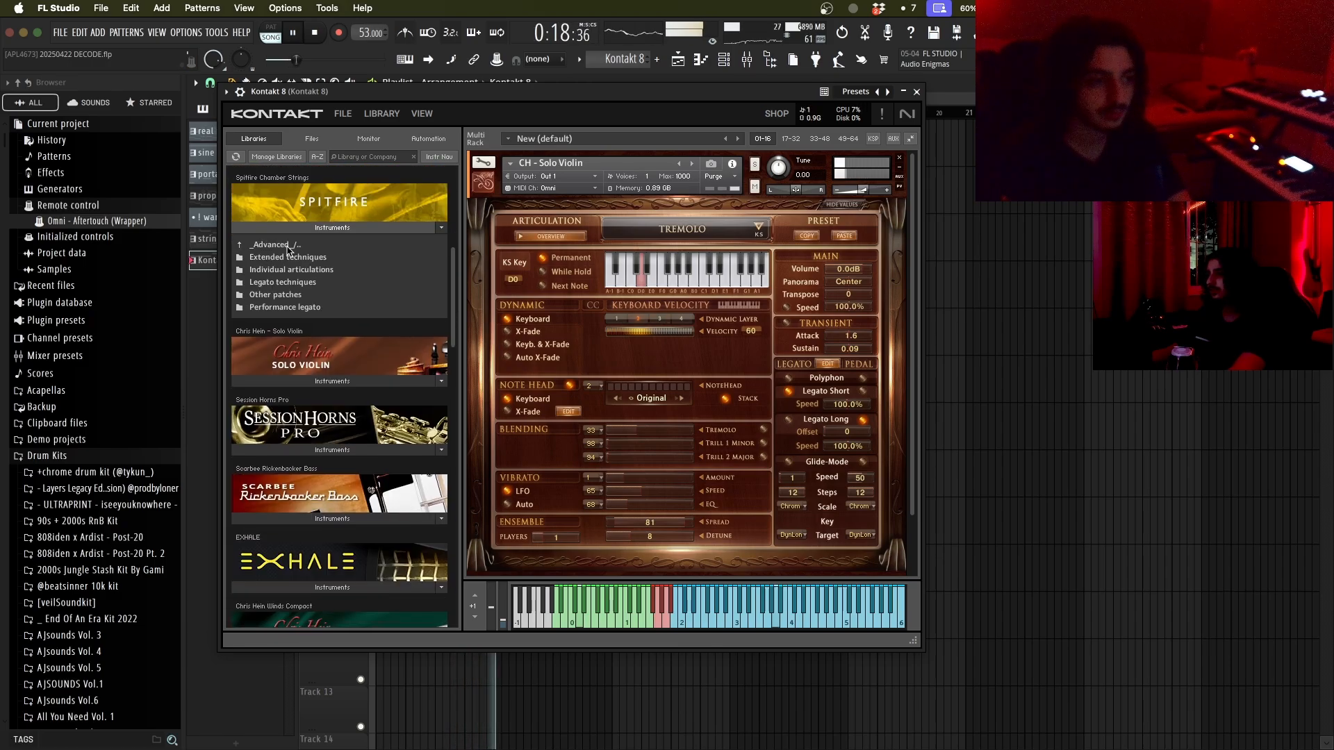
{"action": "double_click", "coordinate": [284, 246]}
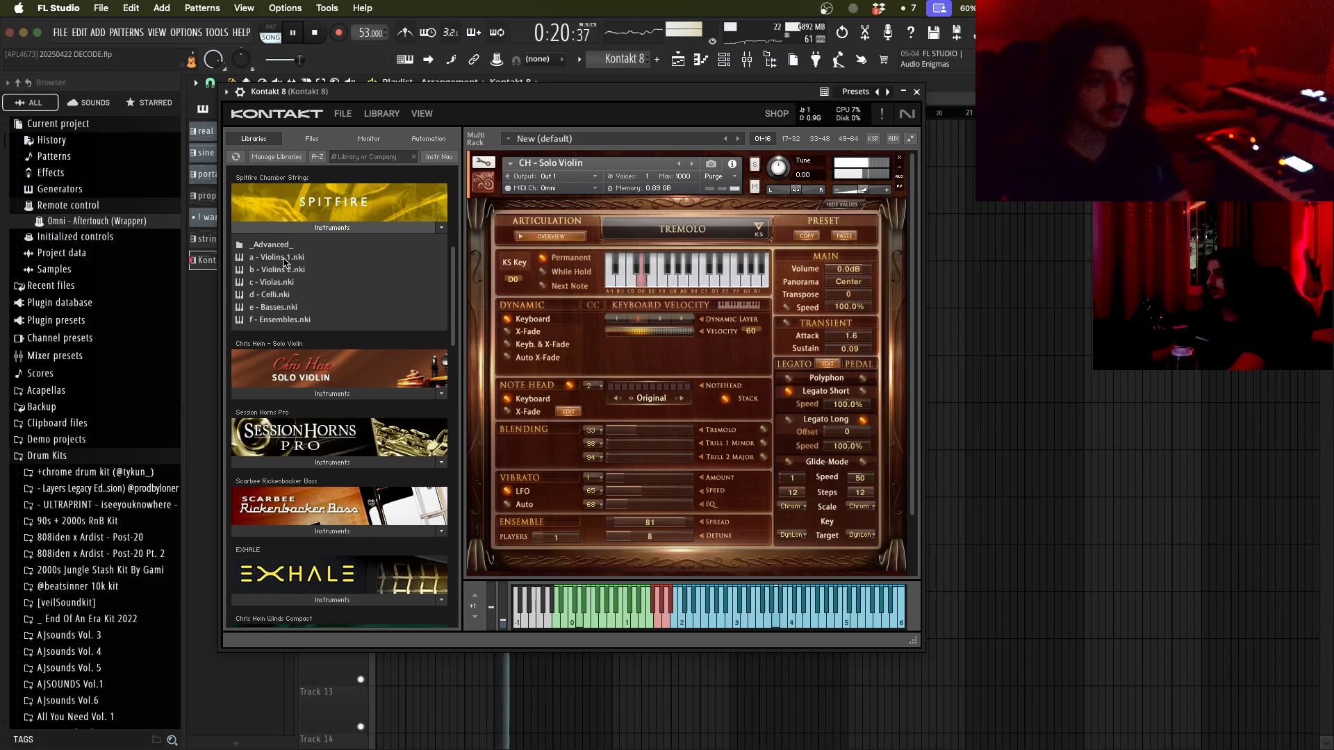
{"action": "left_click_drag", "start_coordinate": [655, 310], "coordinate": [657, 312]}
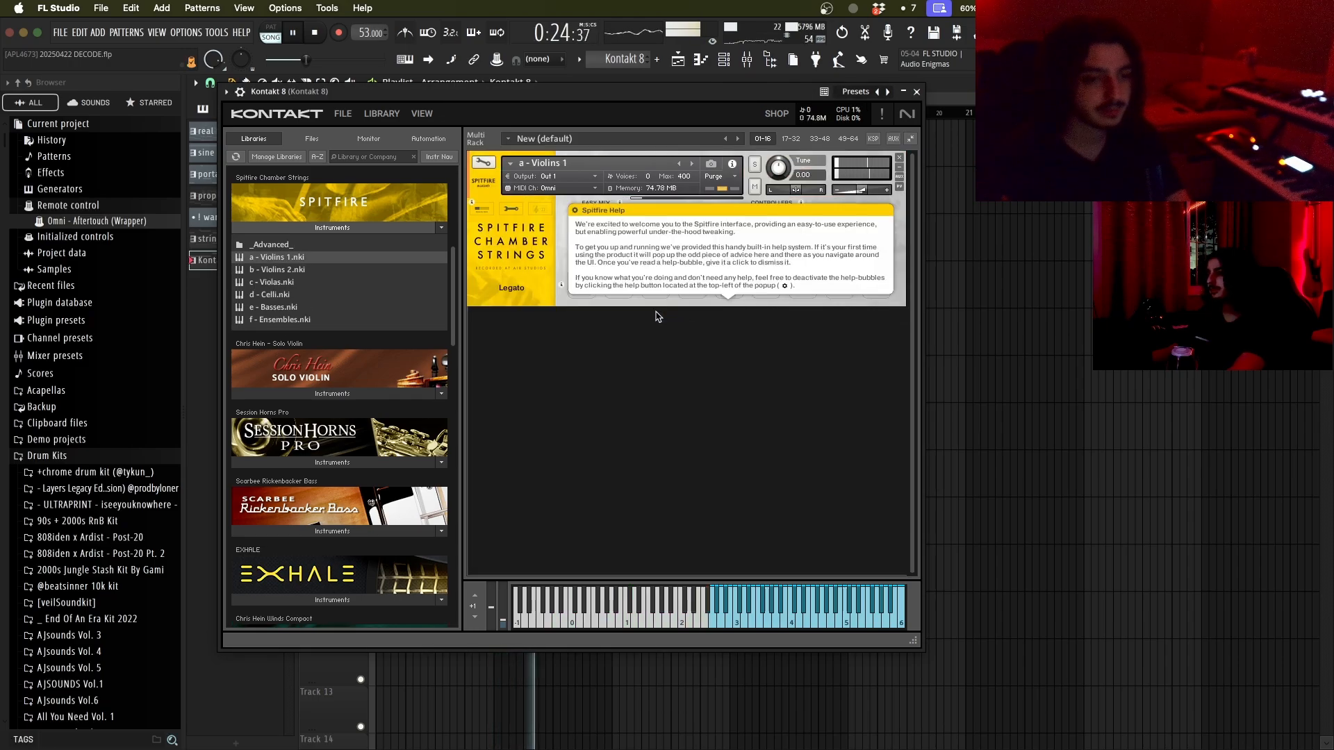
Step: Switch Violins 1 to the Tremolo articulation and adjust its Speed controller
{"action": "left_click", "coordinate": [662, 268]}
{"action": "left_click", "coordinate": [804, 287]}
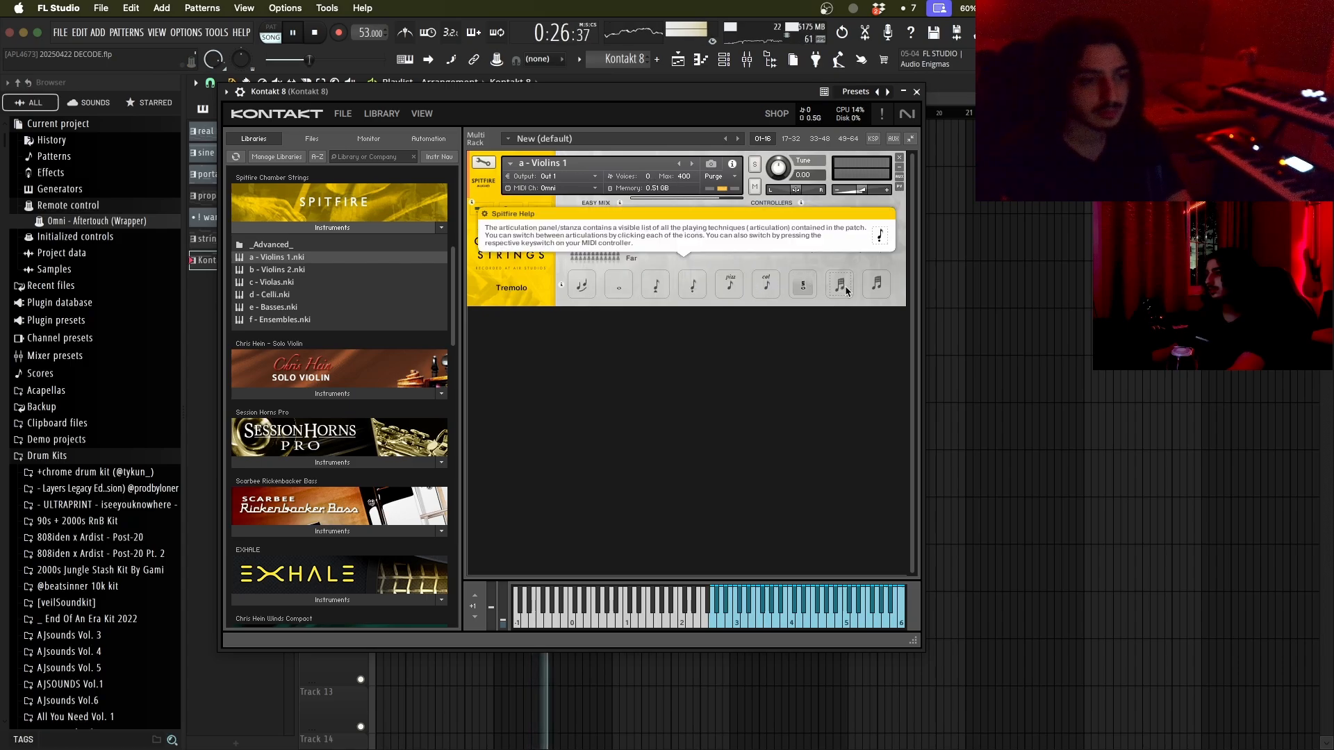
{"action": "left_click", "coordinate": [834, 240]}
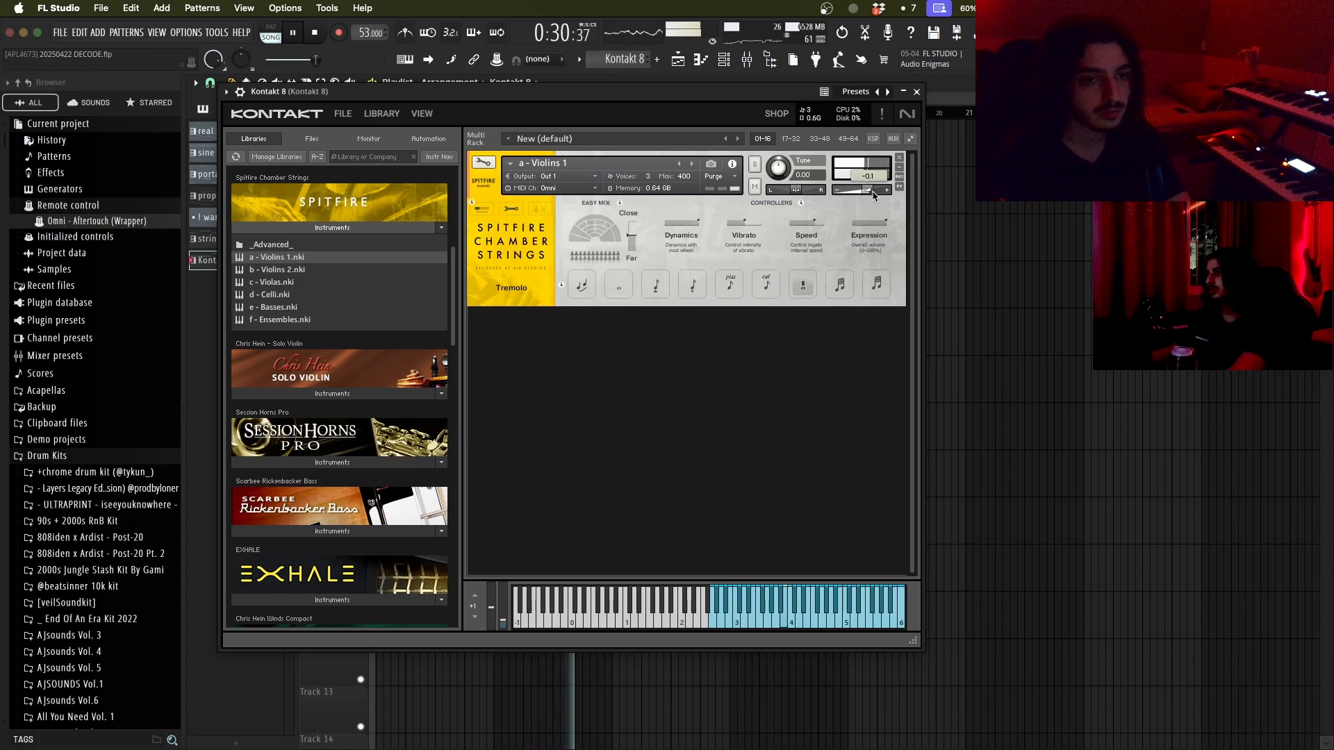
{"action": "left_click_drag", "start_coordinate": [815, 227], "coordinate": [790, 227]}
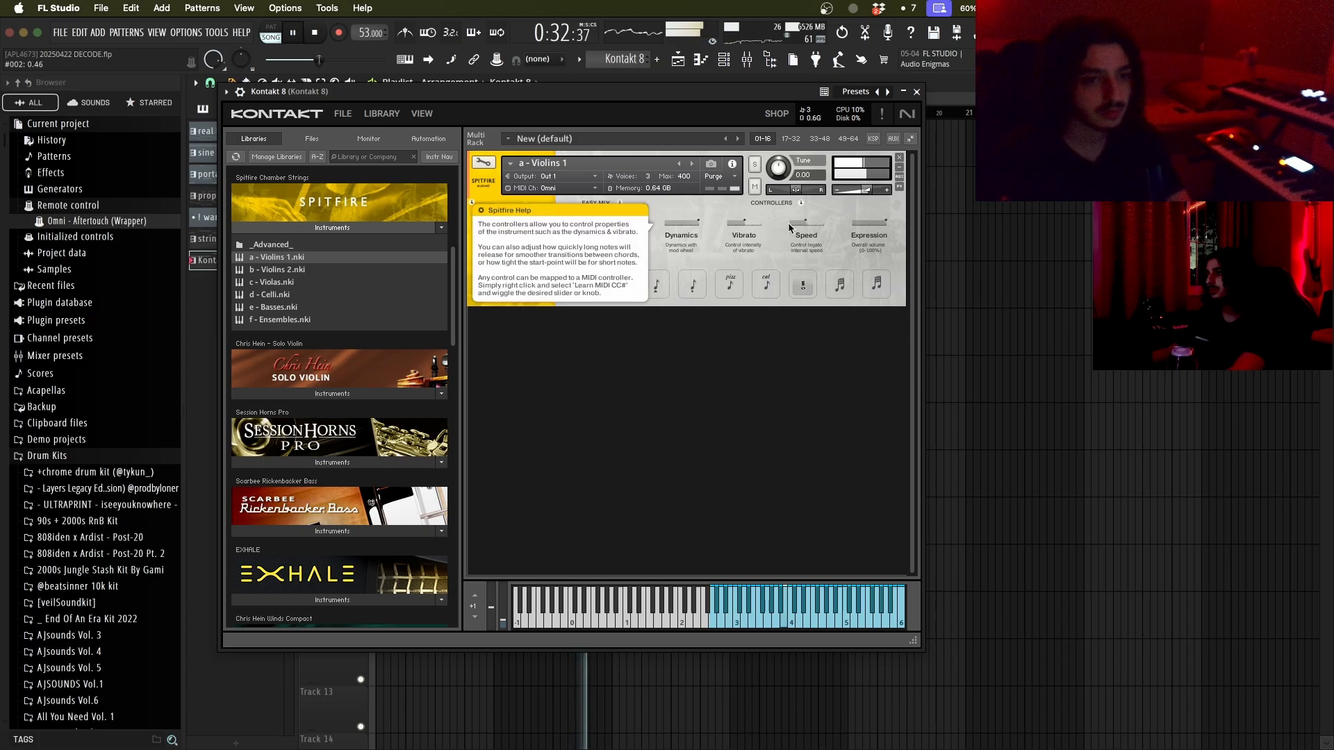
{"action": "left_click", "coordinate": [569, 264]}
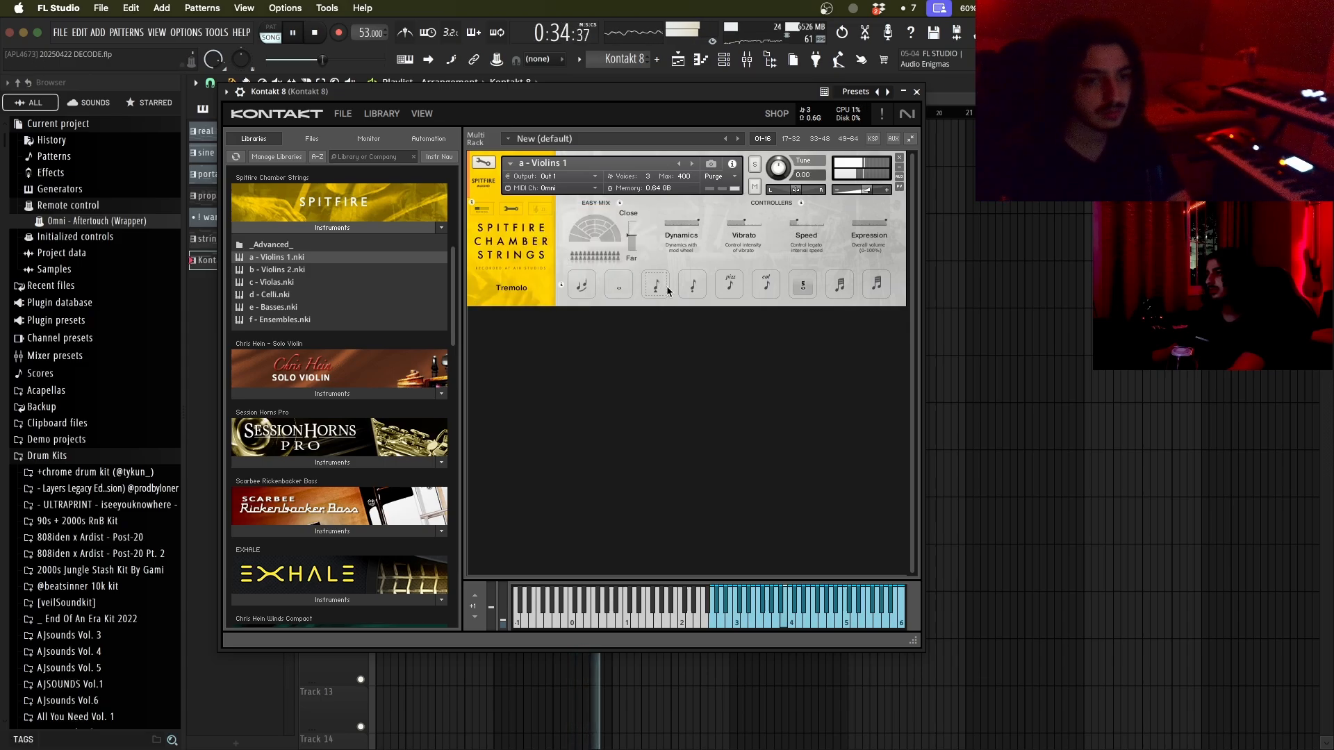
Step: Close the Kontakt window and add a second Kontakt 8 clip at bar 9 on its track
{"action": "left_click", "coordinate": [916, 92]}
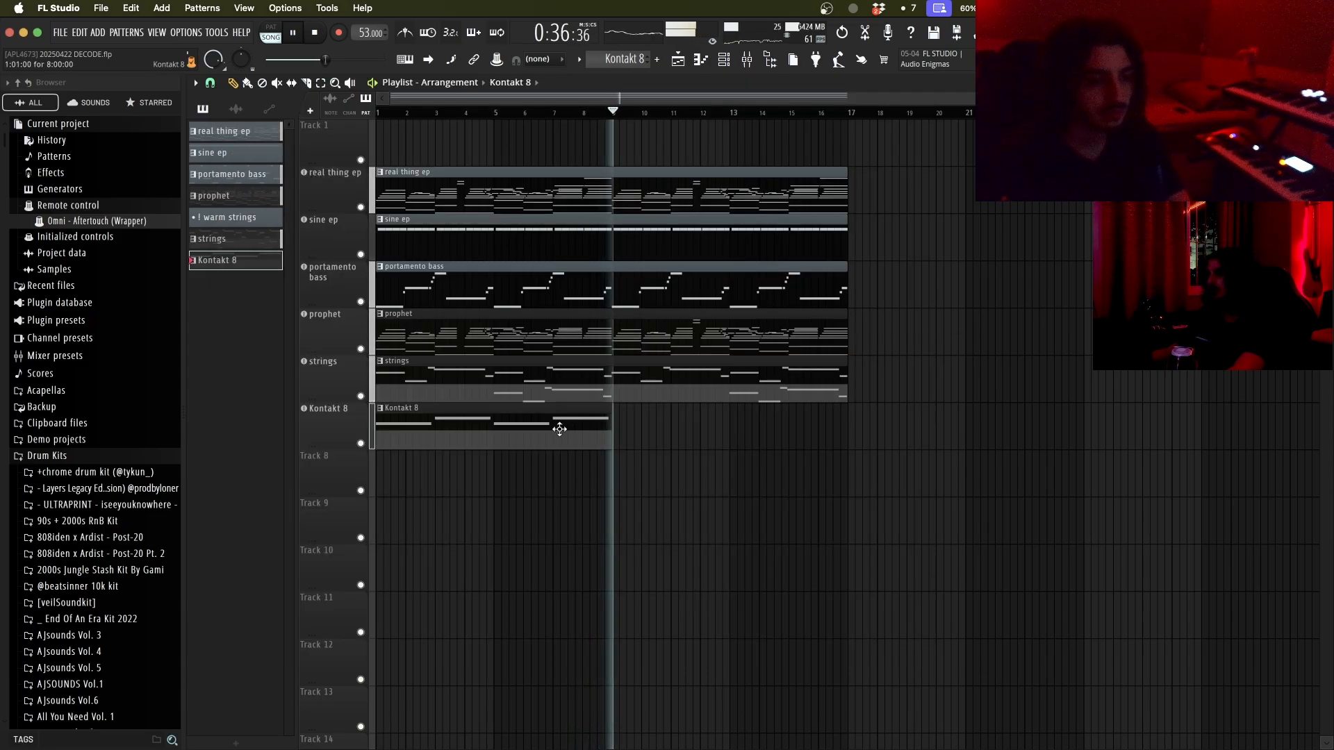
{"action": "key", "text": "space"}
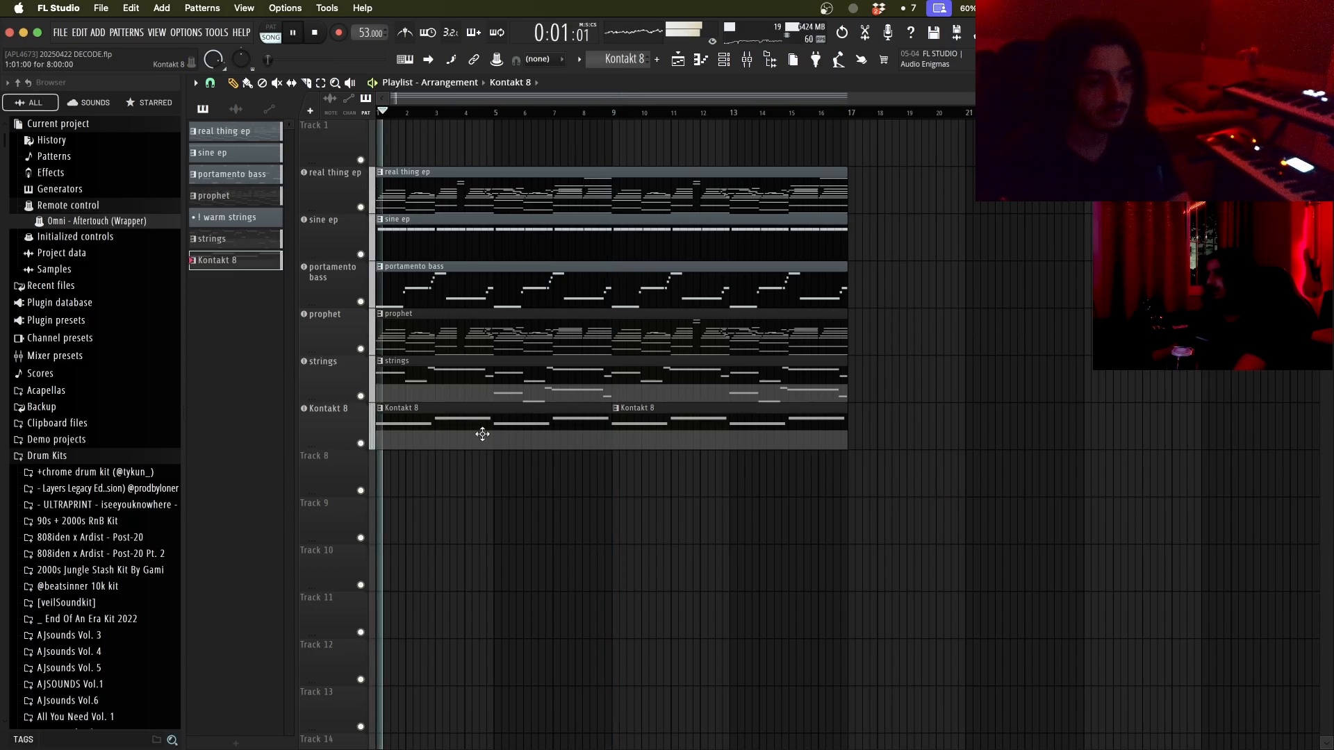
Step: Draw a gently falling MIDI Channel 1 Aftertouch ramp across bars 1 to 8 of the Kontakt 8 pattern
{"action": "double_click", "coordinate": [482, 433]}
{"action": "left_click", "coordinate": [560, 617]}
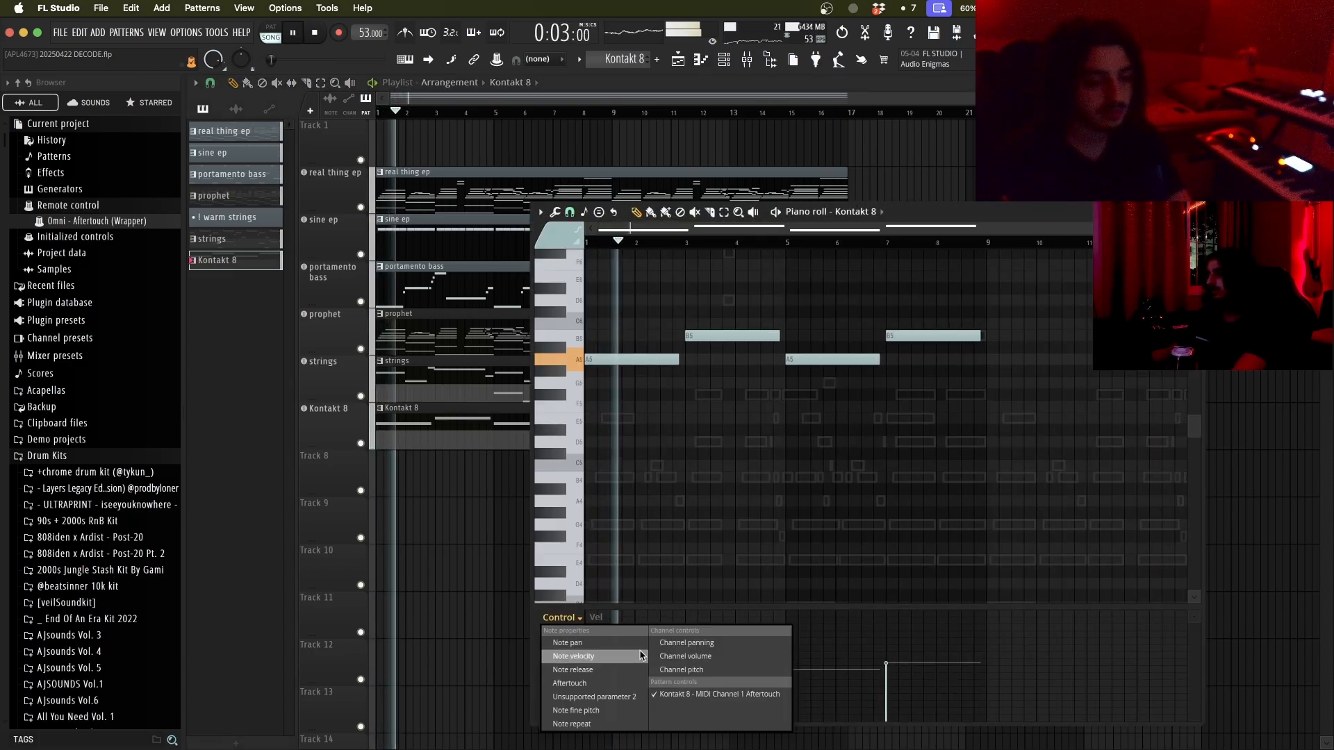
{"action": "left_click", "coordinate": [721, 694]}
{"action": "key", "text": "ctrl+a"}
{"action": "mouse_move", "coordinate": [588, 679]}
{"action": "left_mouse_down"}
{"action": "mouse_move", "coordinate": [649, 707]}
{"action": "mouse_move", "coordinate": [994, 692]}
{"action": "left_mouse_up"}
{"action": "key", "text": "space"}
{"action": "key", "text": "space"}
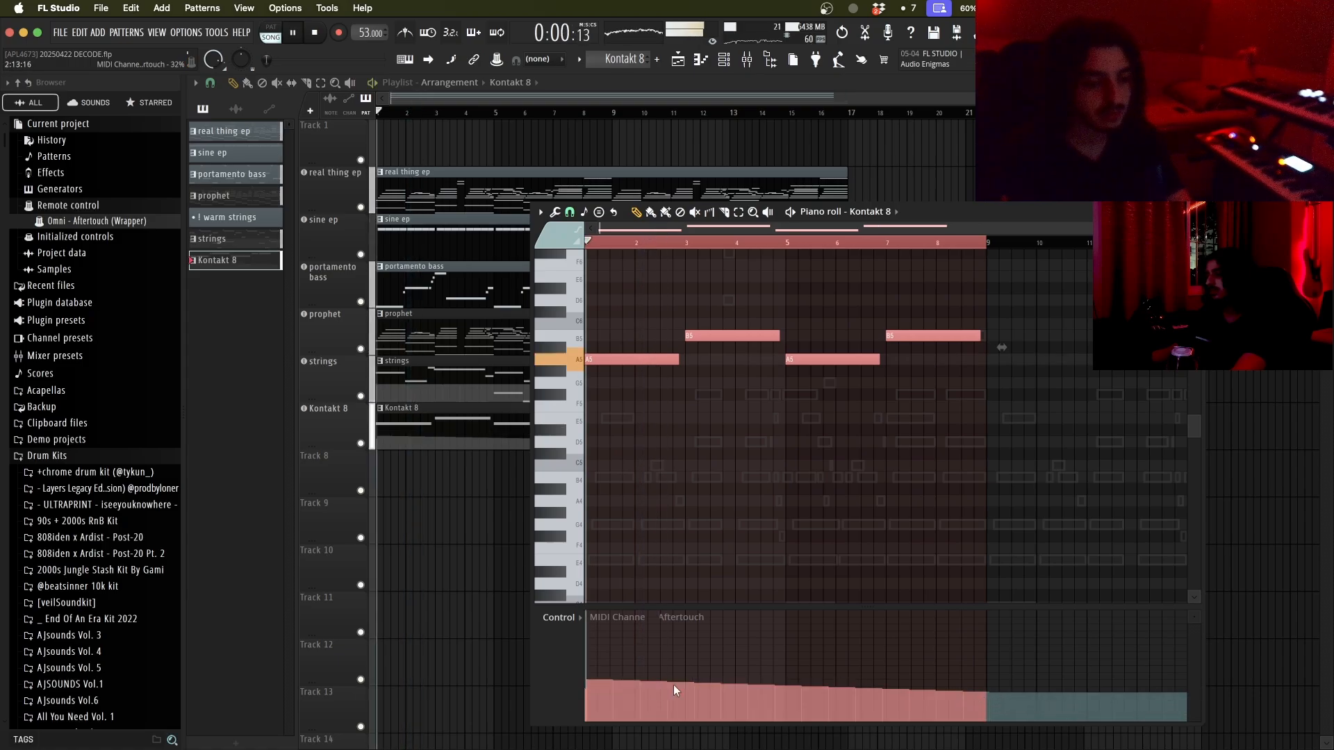
Step: Switch the control lane to note velocity and lower the velocity of all four Kontakt 8 notes
{"action": "left_click", "coordinate": [560, 617]}
{"action": "left_click", "coordinate": [591, 637]}
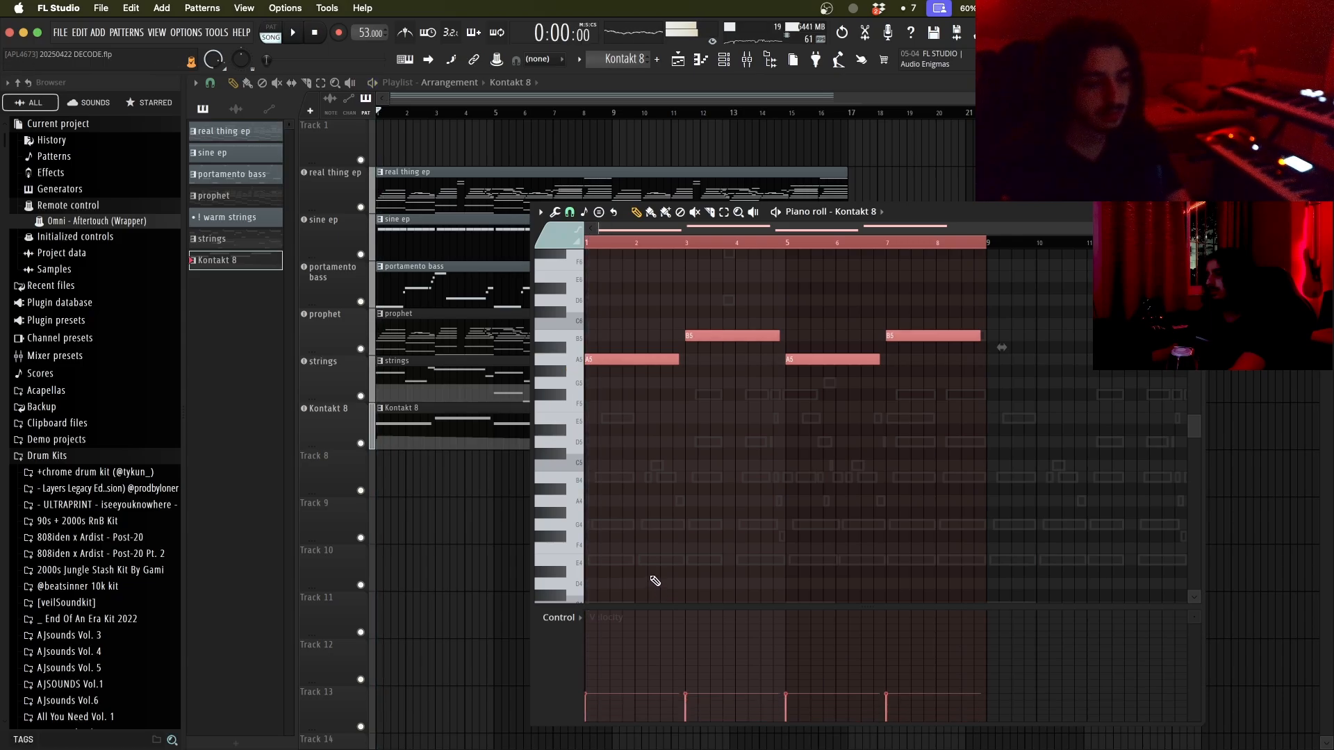
Step: Adjust the Close/Far mix of Violins 1, lower its Dynamics controller and close the Kontakt window
{"action": "double_click", "coordinate": [331, 422]}
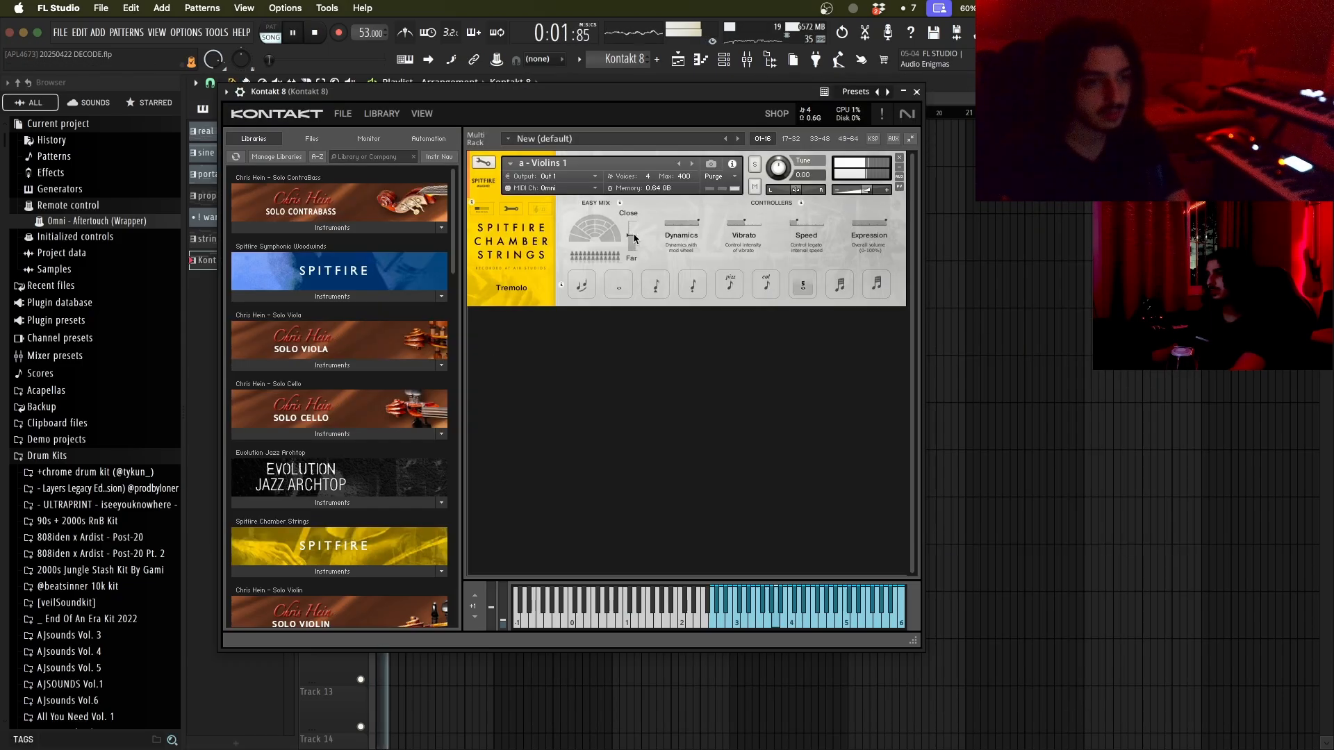
{"action": "left_click", "coordinate": [633, 239]}
{"action": "left_click", "coordinate": [691, 225]}
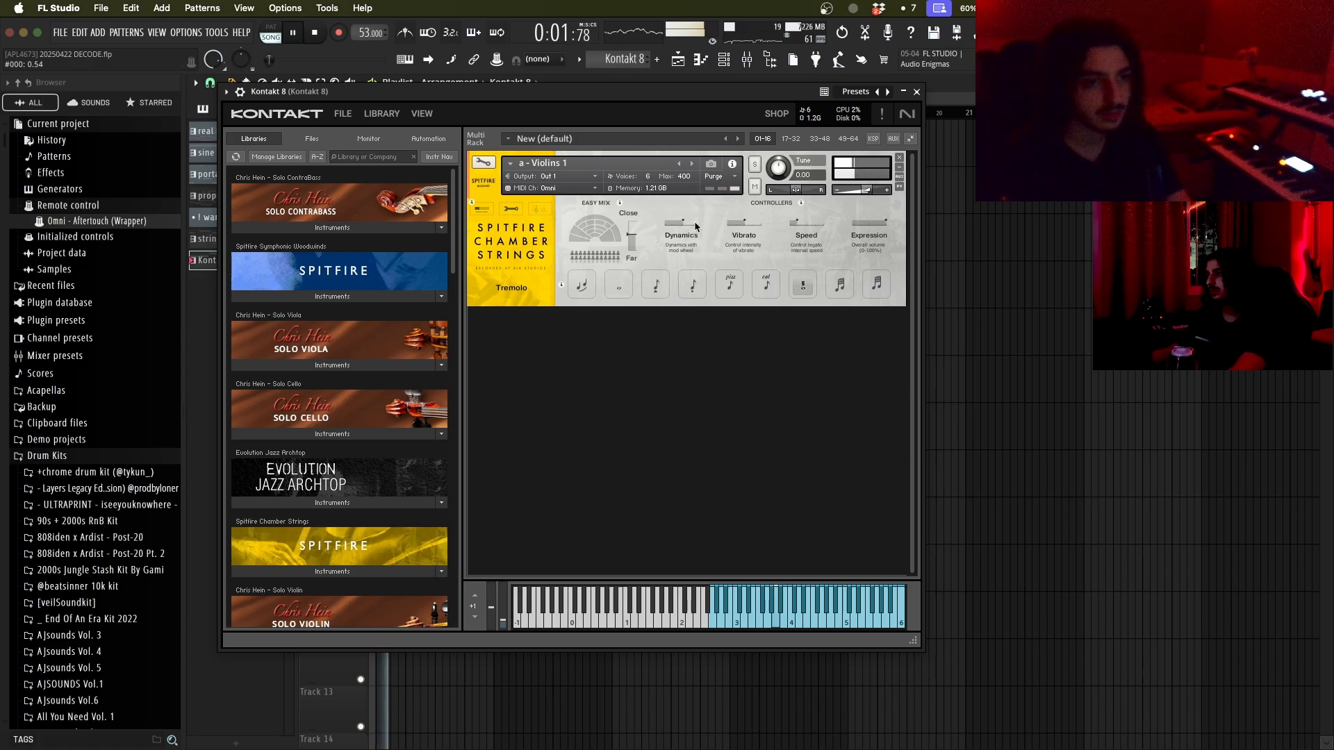
{"action": "left_click", "coordinate": [916, 93]}
Step: Remove the second Kontakt 8 clip and duplicate the first one at bar 9
{"action": "key", "text": "c"}
{"action": "right_click", "coordinate": [606, 430]}
{"action": "left_click", "coordinate": [584, 435], "text": "super"}
{"action": "key", "text": "super+b"}
{"action": "left_click", "coordinate": [1033, 485], "text": "super"}
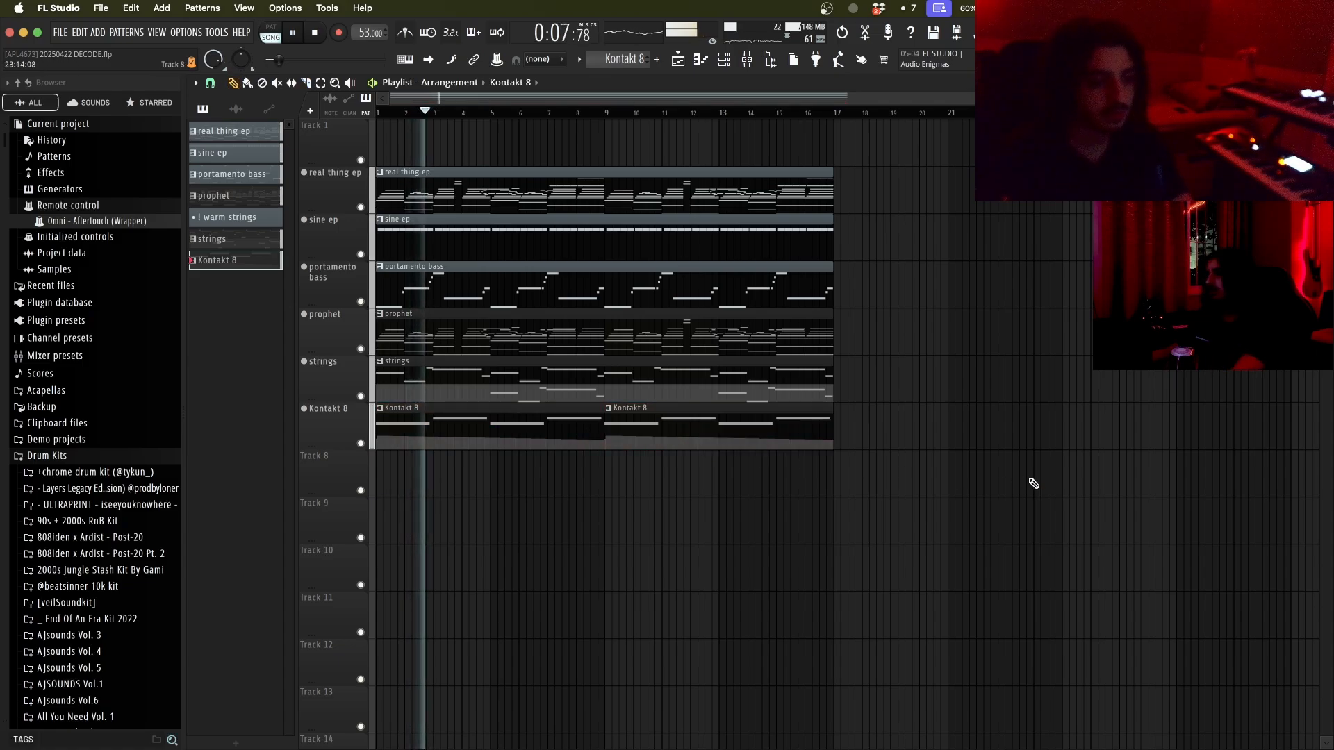
{"action": "scroll", "coordinate": [1007, 473], "scroll_direction": "up", "scroll_amount": 1}
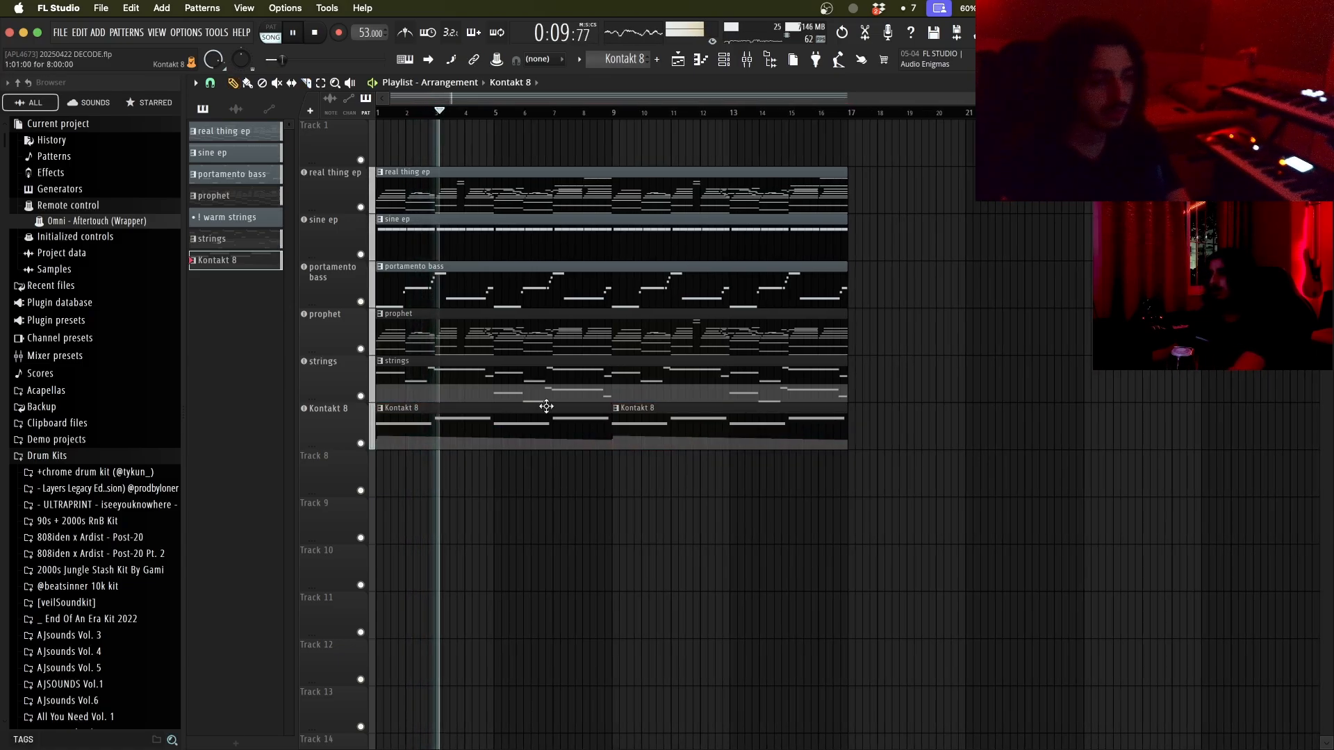
Step: Rename playlist track 7 as "tremolo violin"
{"action": "double_click", "coordinate": [351, 419]}
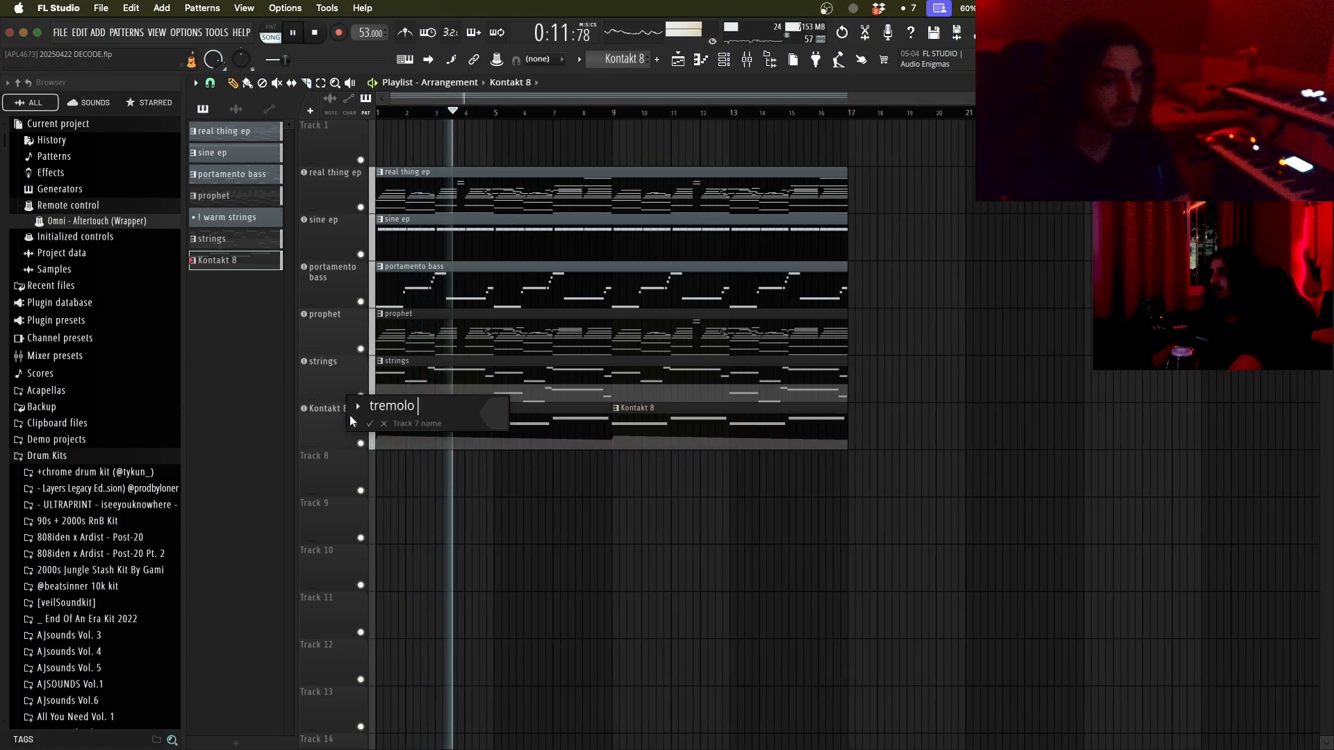
{"action": "key", "text": "Return"}
{"action": "scroll", "coordinate": [557, 507], "scroll_direction": "down", "scroll_amount": 1}
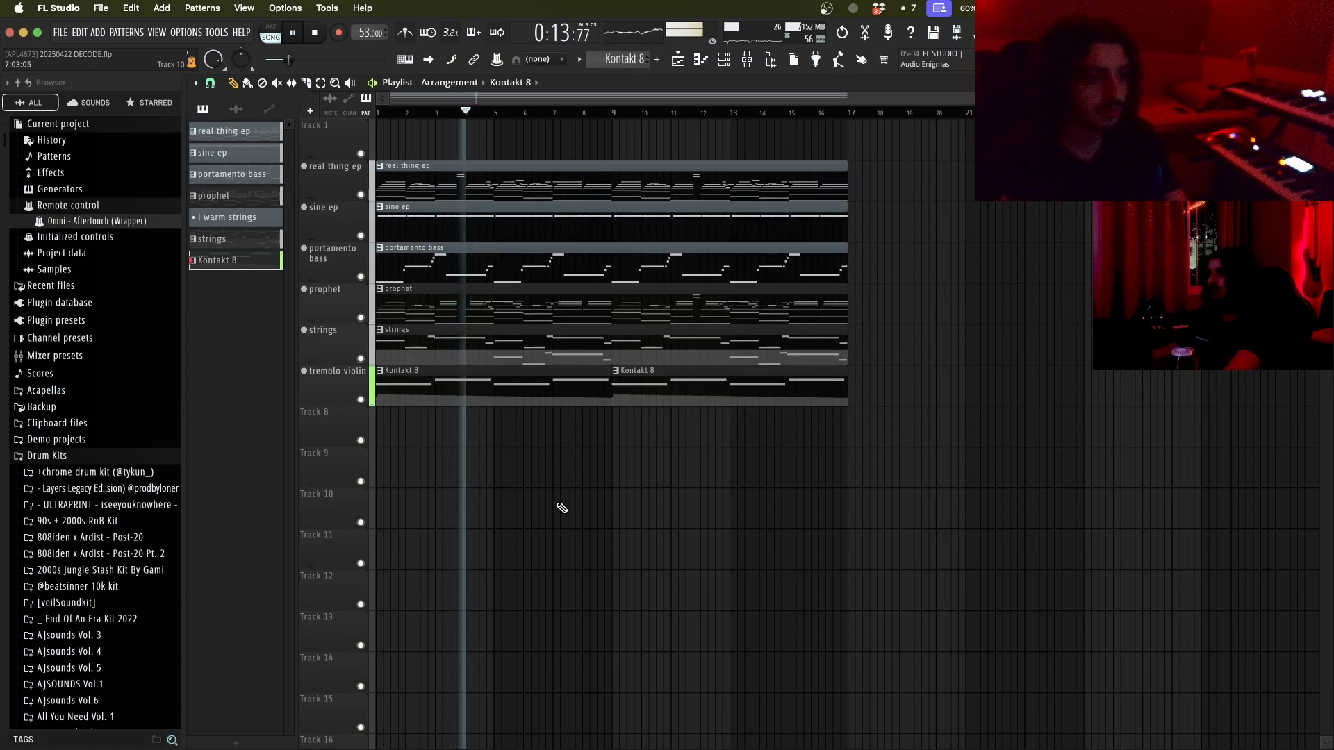
Step: Look through the drum kit and one-shot folders in the browser for percussion sounds
{"action": "scroll", "coordinate": [108, 427], "scroll_direction": "down", "scroll_amount": 20}
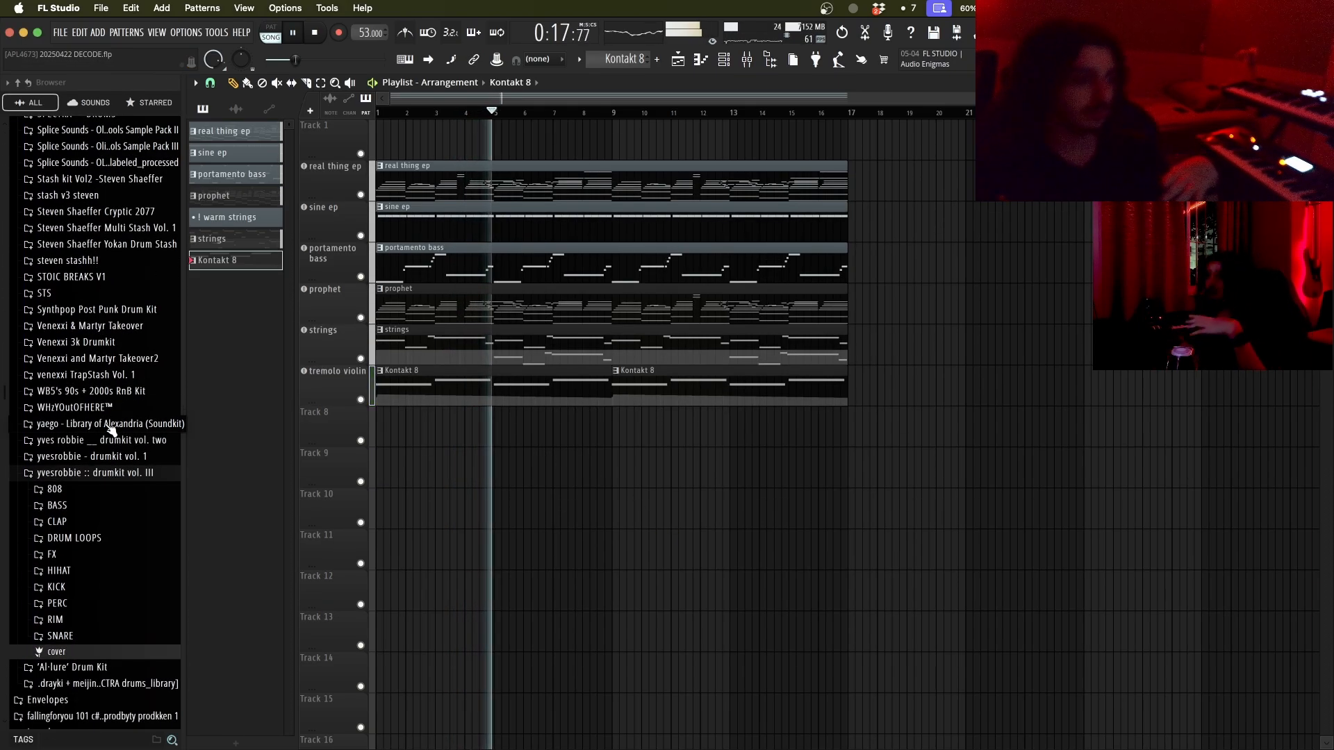
{"action": "scroll", "coordinate": [83, 412], "scroll_direction": "down", "scroll_amount": 7}
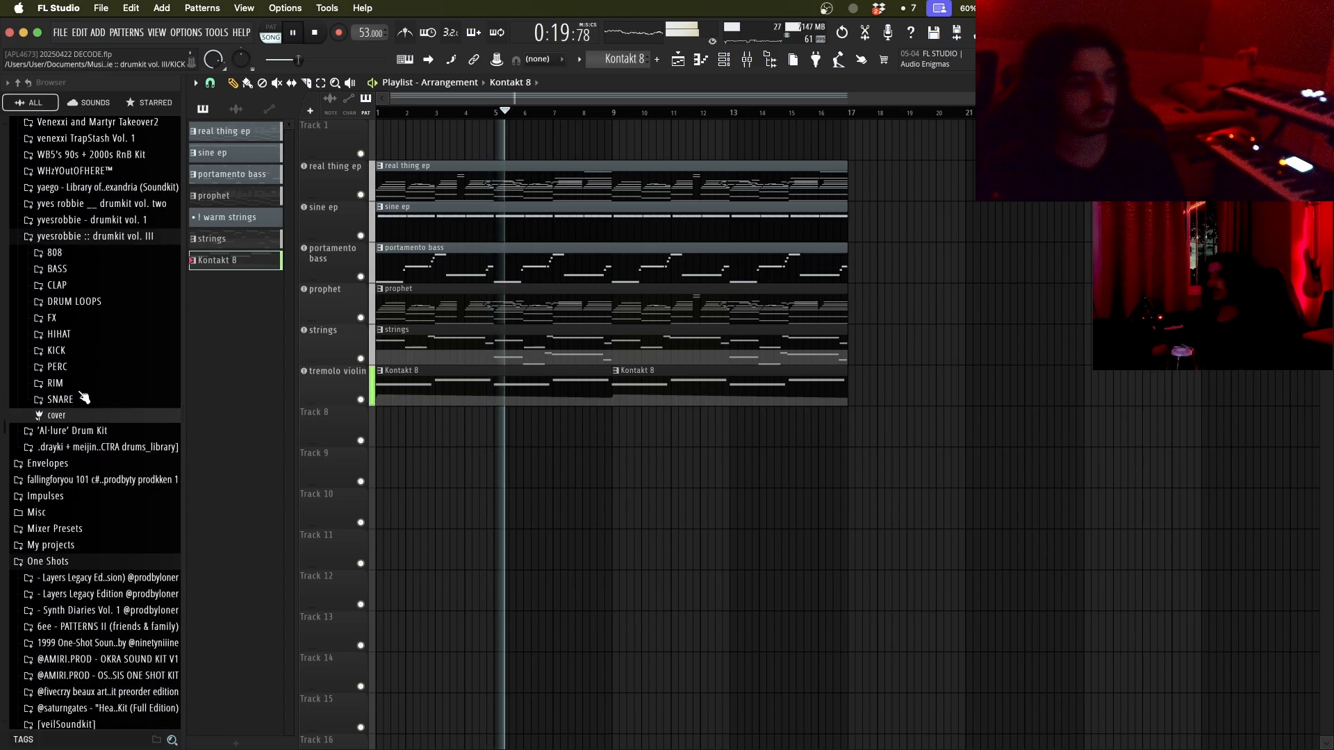
{"action": "scroll", "coordinate": [110, 396], "scroll_direction": "up", "scroll_amount": 10}
{"action": "scroll", "coordinate": [110, 399], "scroll_direction": "up", "scroll_amount": 9}
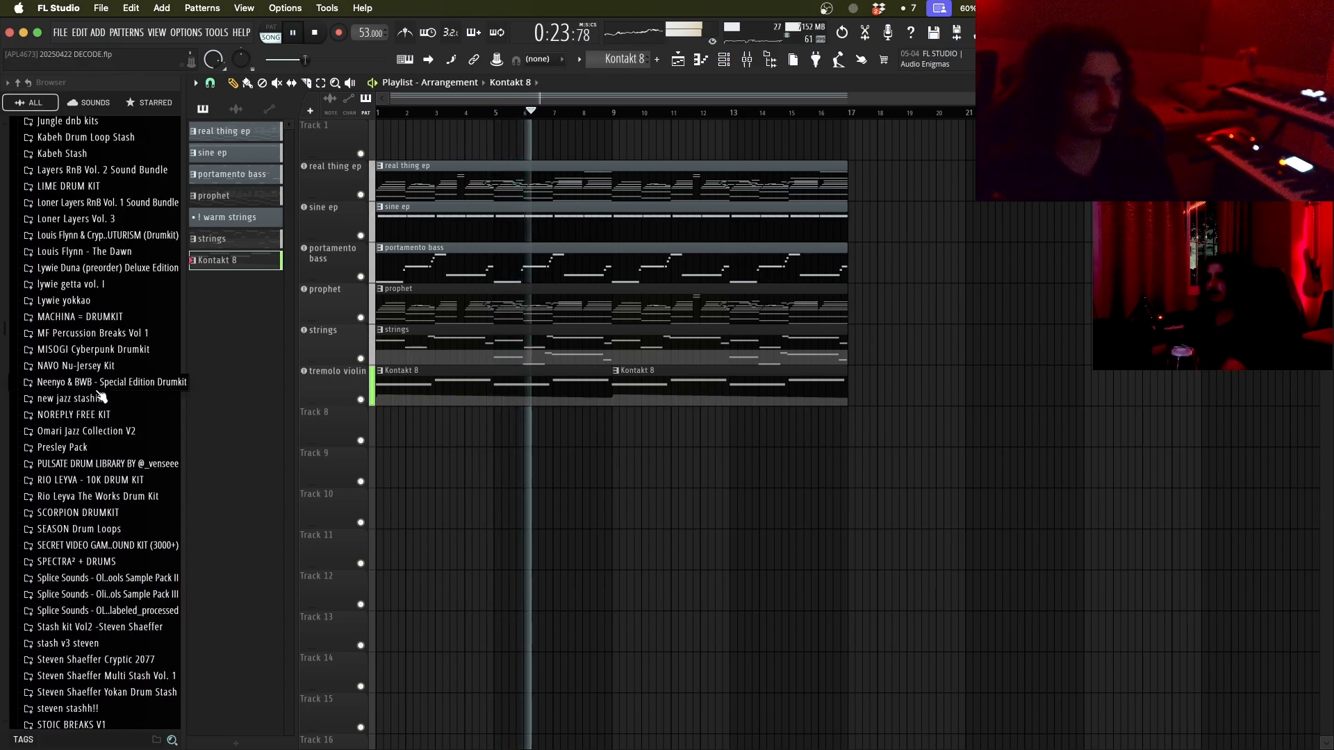
{"action": "scroll", "coordinate": [98, 395], "scroll_direction": "up", "scroll_amount": 3}
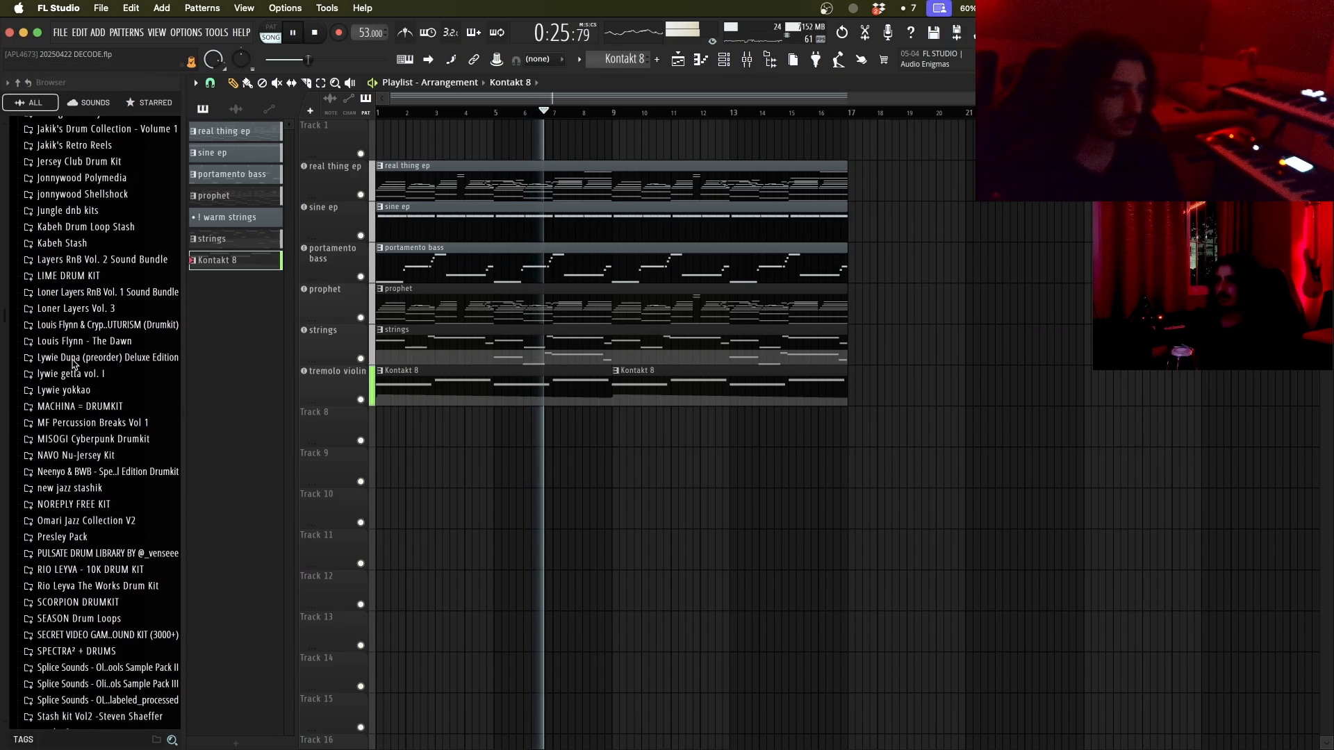
{"action": "scroll", "coordinate": [104, 403], "scroll_direction": "down", "scroll_amount": 4}
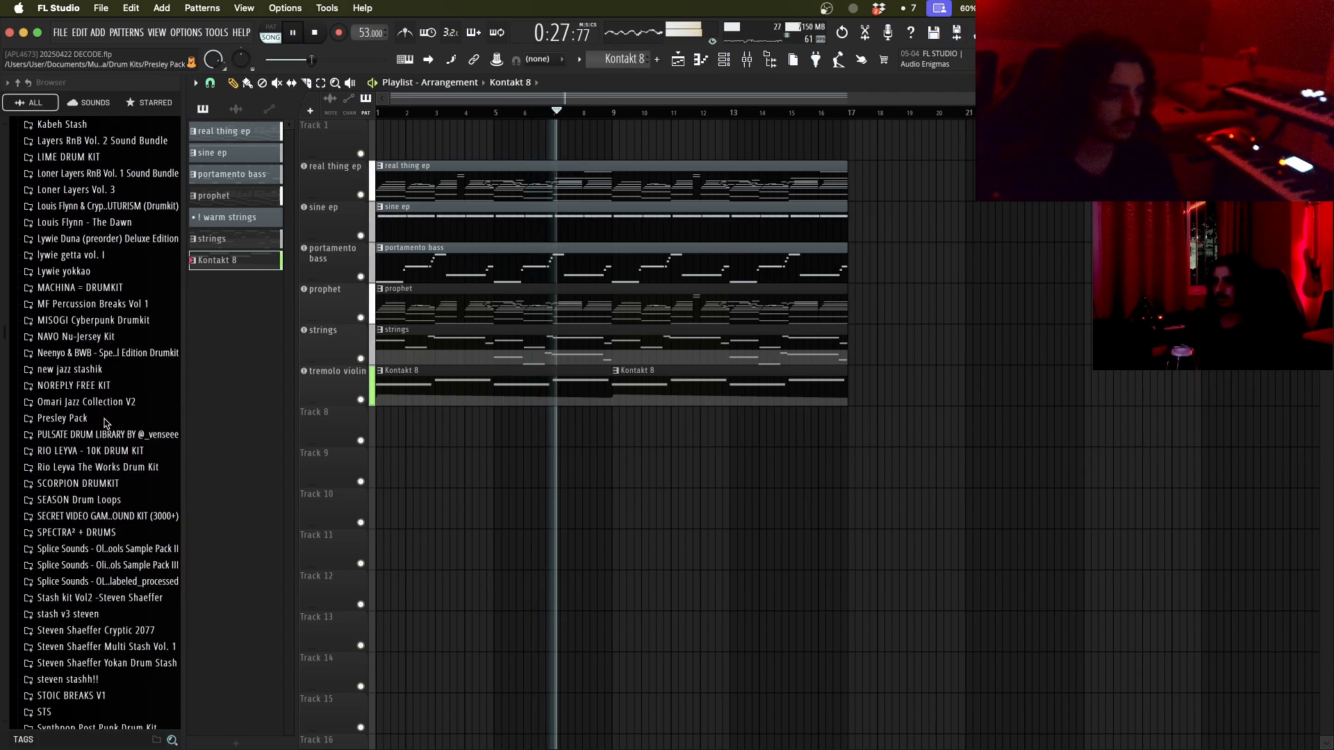
{"action": "scroll", "coordinate": [108, 407], "scroll_direction": "down", "scroll_amount": 20}
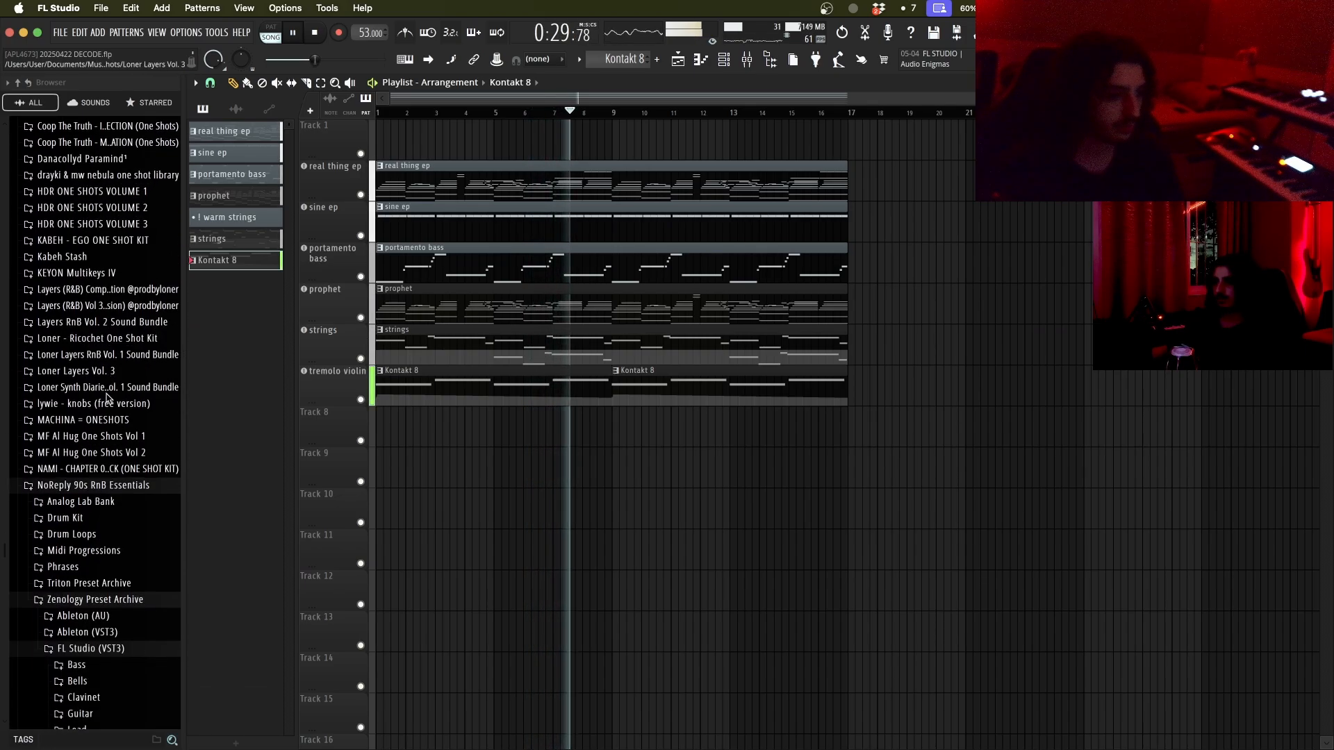
{"action": "left_click", "coordinate": [87, 379]}
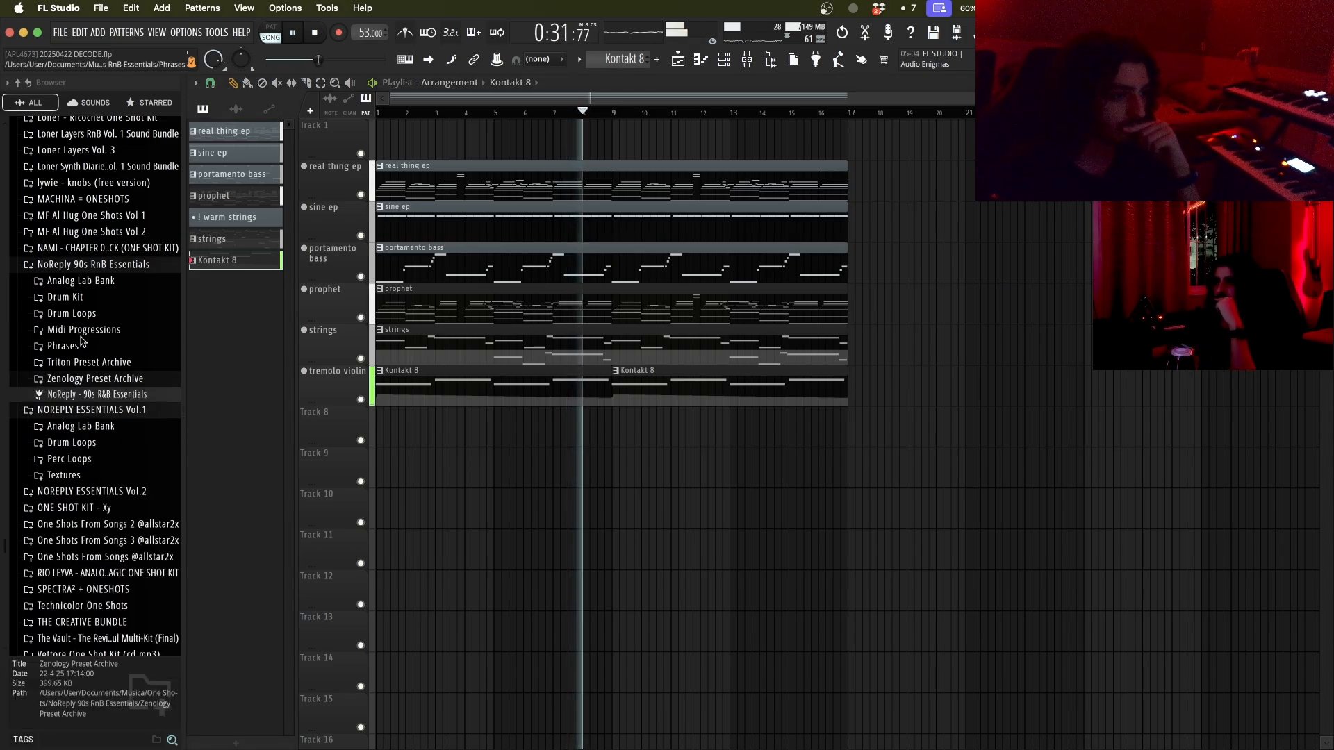
{"action": "left_click", "coordinate": [82, 378]}
{"action": "scroll", "coordinate": [80, 389], "scroll_direction": "down", "scroll_amount": 3}
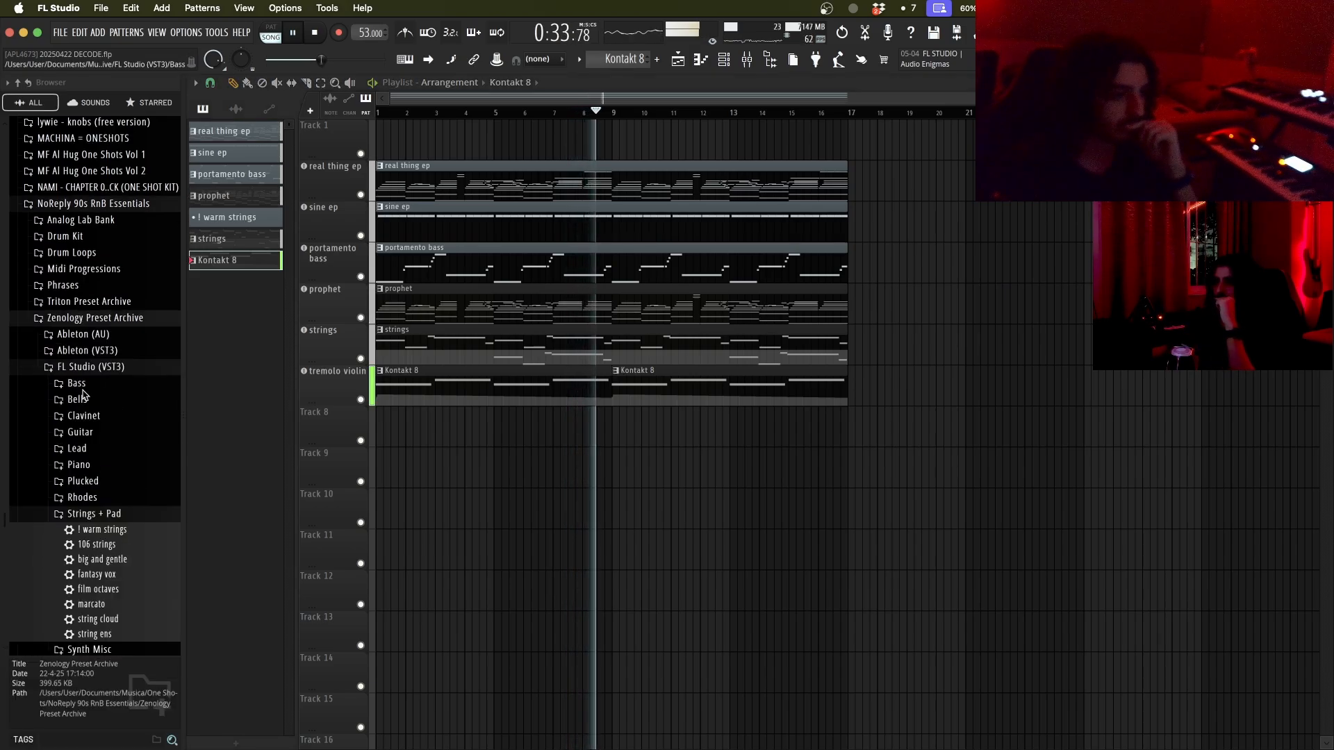
{"action": "left_click", "coordinate": [88, 256]}
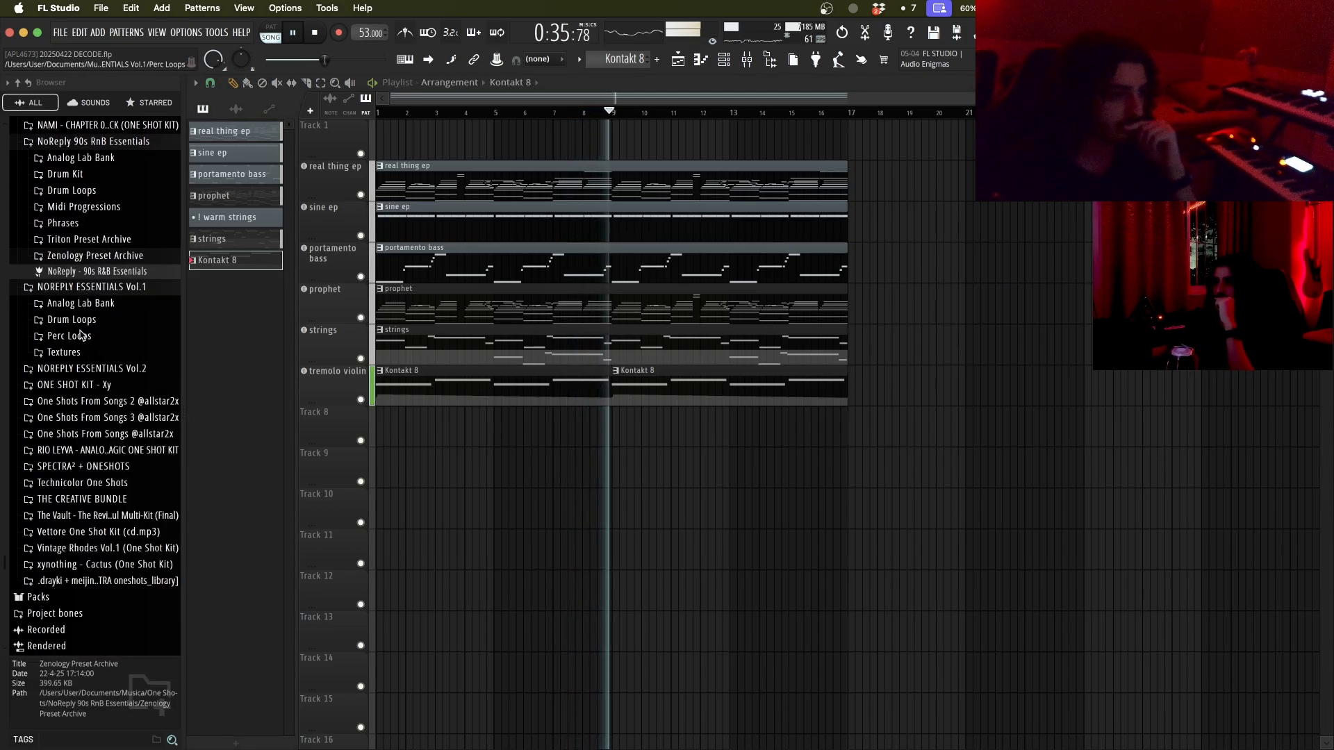
Step: Preview the "Sensitivity - 100 BPM" loop from the NOREPLY ESSENTIALS Vol.1 Perc Loops and place it on track 8 at bar 1
{"action": "left_click", "coordinate": [81, 336]}
{"action": "left_click", "coordinate": [85, 353]}
{"action": "left_click", "coordinate": [108, 487]}
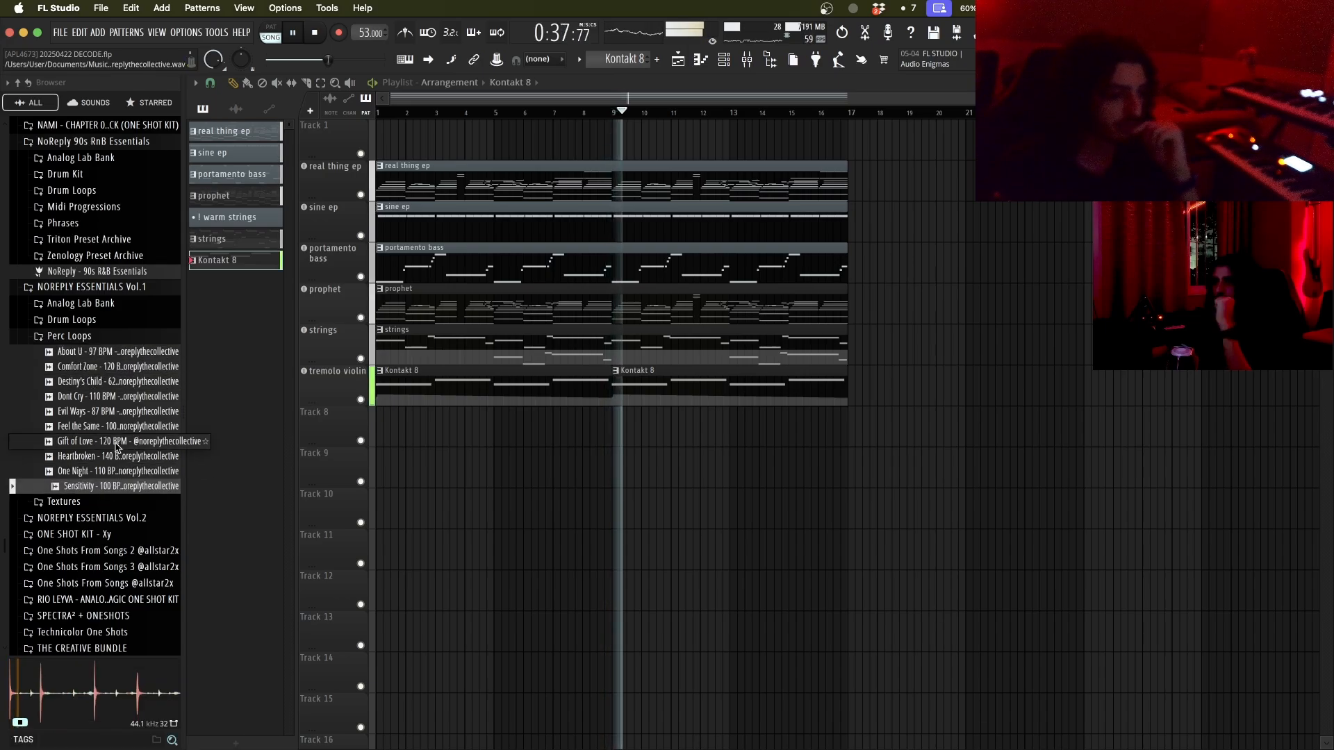
{"action": "left_click_drag", "start_coordinate": [111, 486], "coordinate": [335, 427]}
Step: Time-stretch the Sensitivity clip to two bars and change its stretching mode from Resample
{"action": "scroll", "coordinate": [403, 470], "scroll_direction": "up", "scroll_amount": 5}
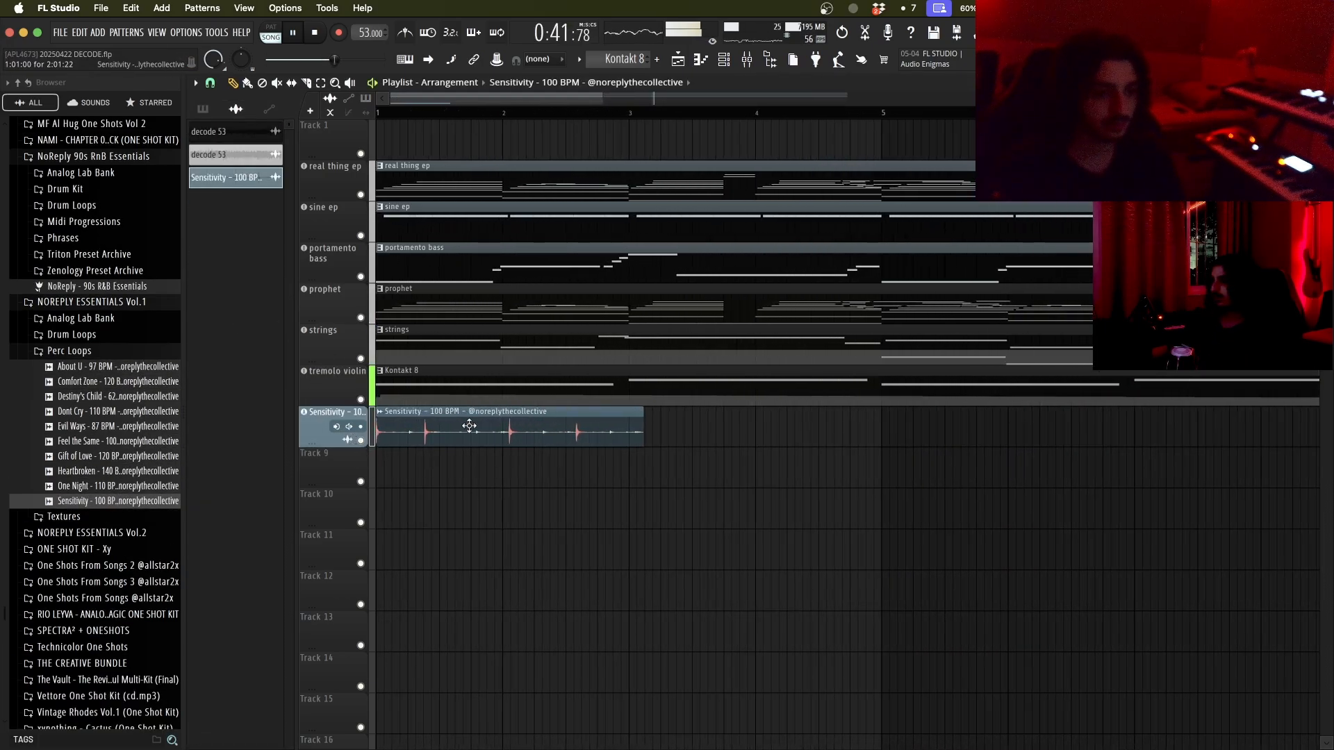
{"action": "double_click", "coordinate": [467, 426]}
{"action": "left_click_drag", "start_coordinate": [346, 187], "coordinate": [346, 183]}
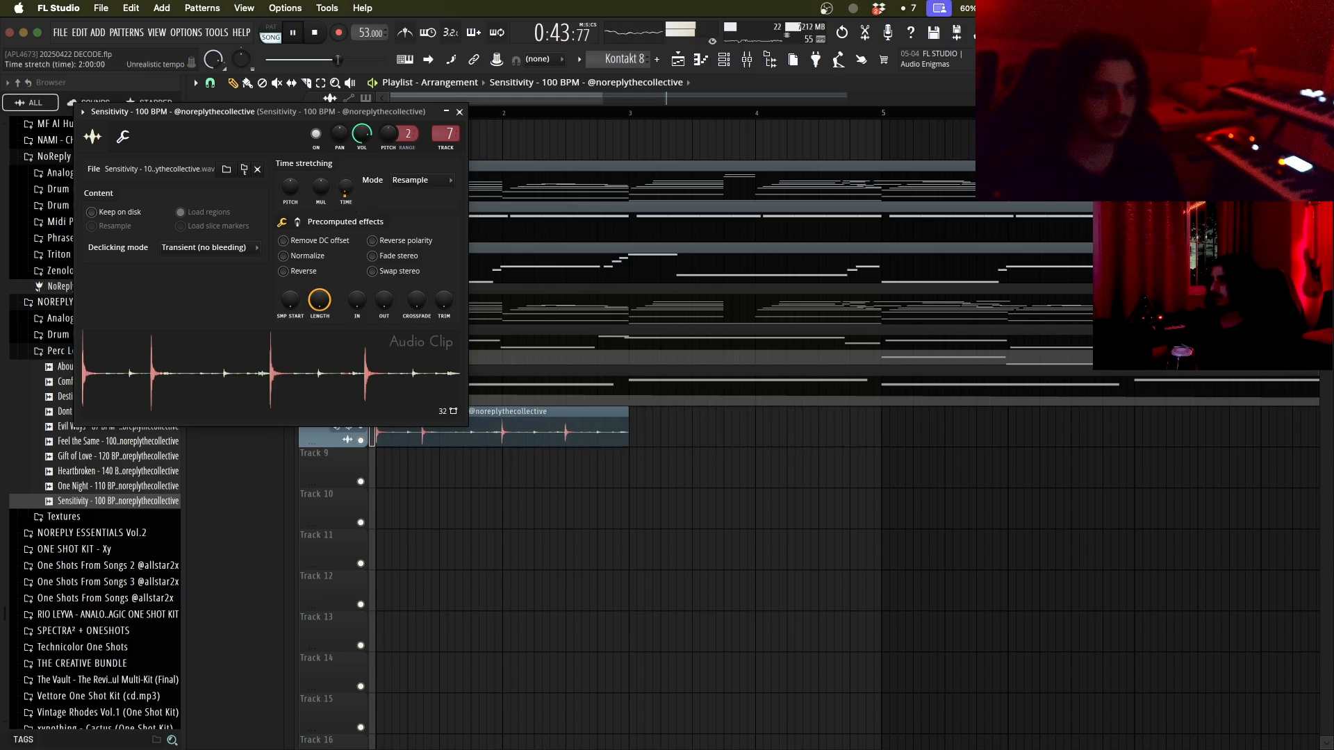
{"action": "left_click", "coordinate": [412, 180]}
{"action": "left_click", "coordinate": [414, 220]}
{"action": "left_click", "coordinate": [459, 112]}
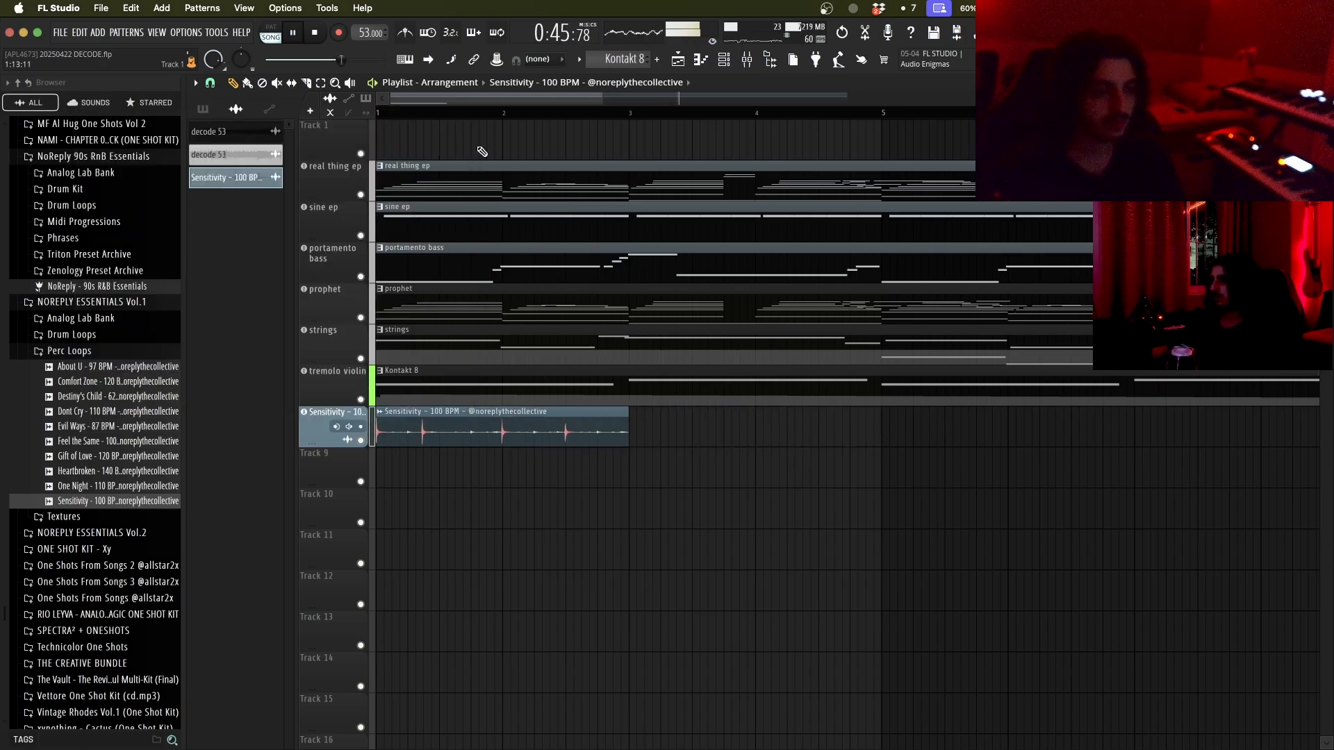
Step: Slice the four loud hits out of the Sensitivity clip, fade the remaining pieces in and out, and restart playback
{"action": "scroll", "coordinate": [382, 442], "scroll_direction": "up", "scroll_amount": 4}
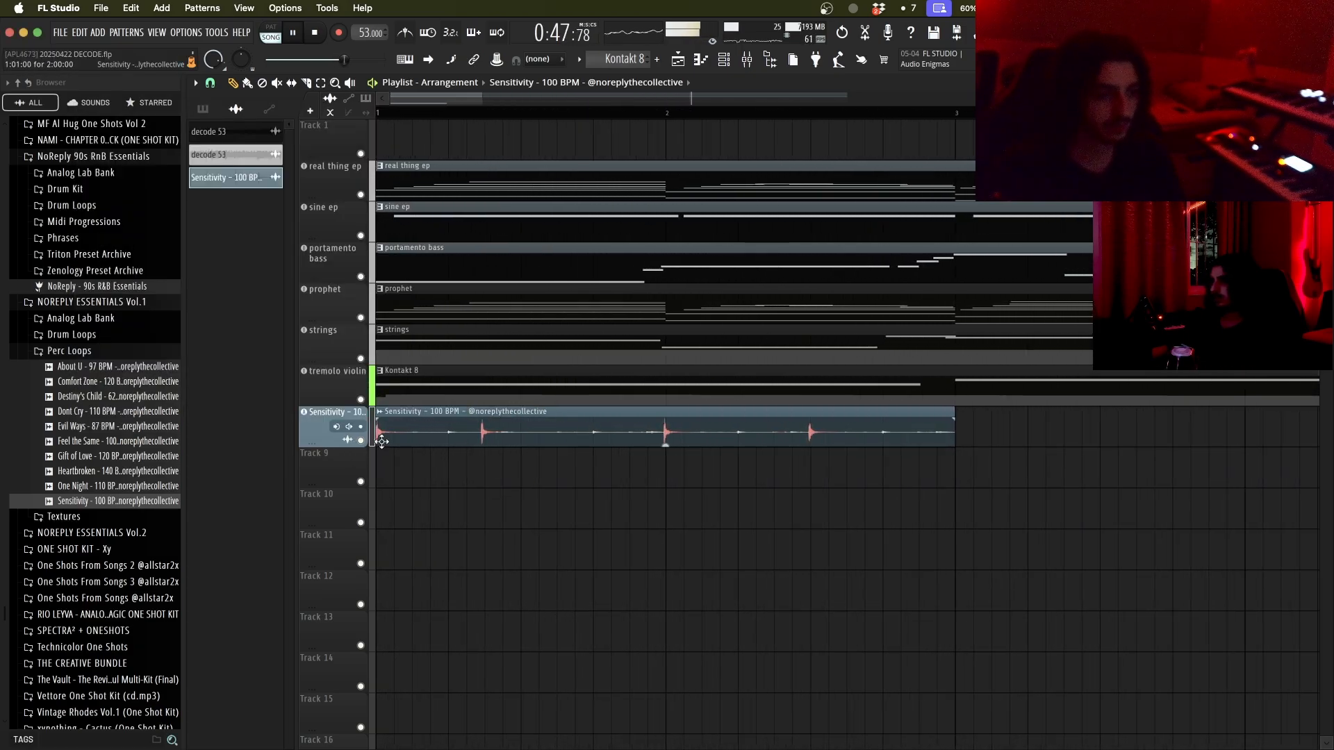
{"action": "left_click_drag", "start_coordinate": [389, 442], "coordinate": [385, 443]}
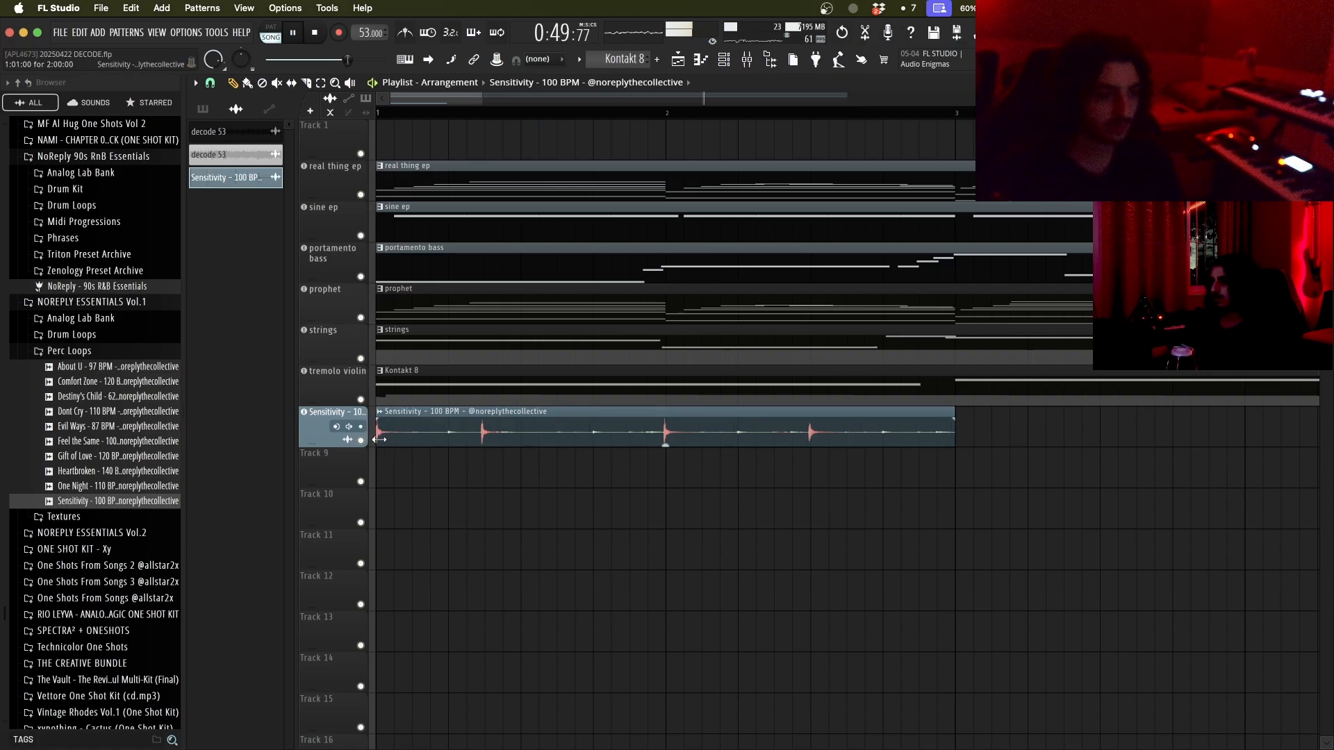
{"action": "scroll", "coordinate": [472, 455], "scroll_direction": "down", "scroll_amount": 1}
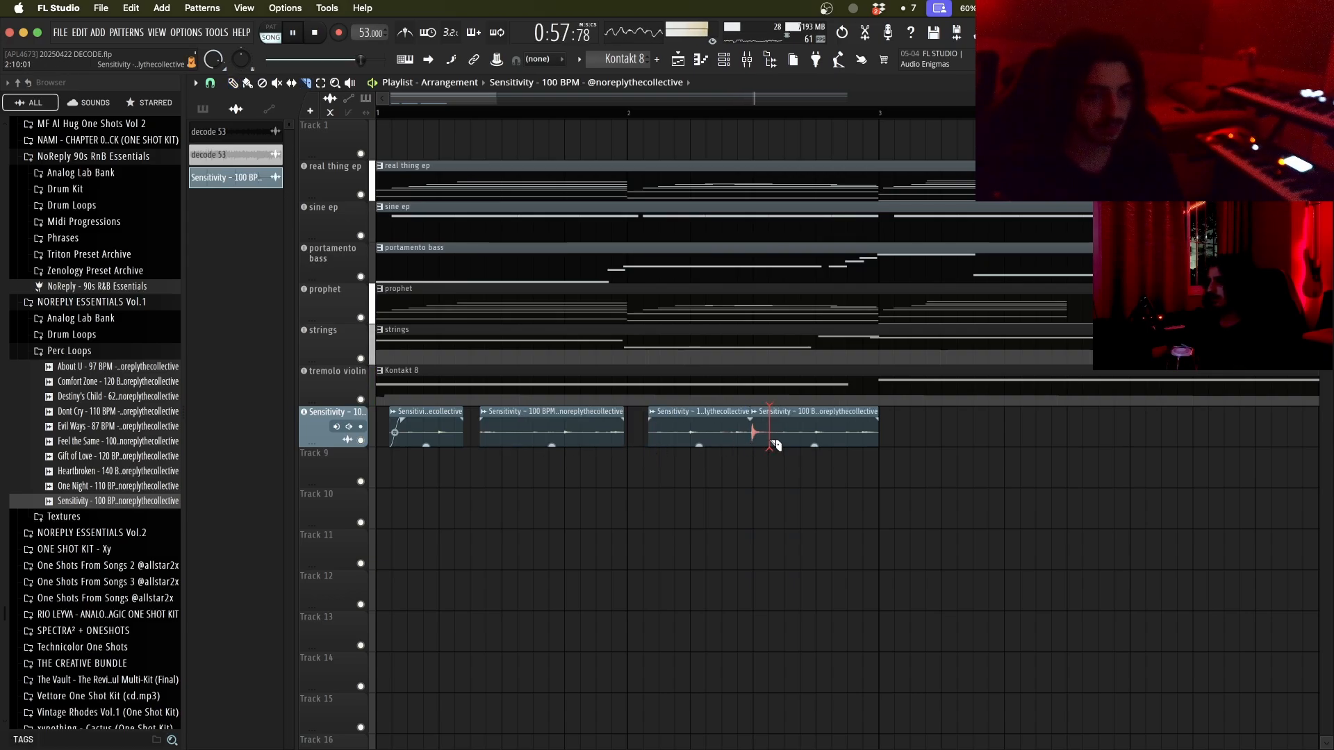
{"action": "left_click_drag", "start_coordinate": [845, 438], "coordinate": [478, 438]}
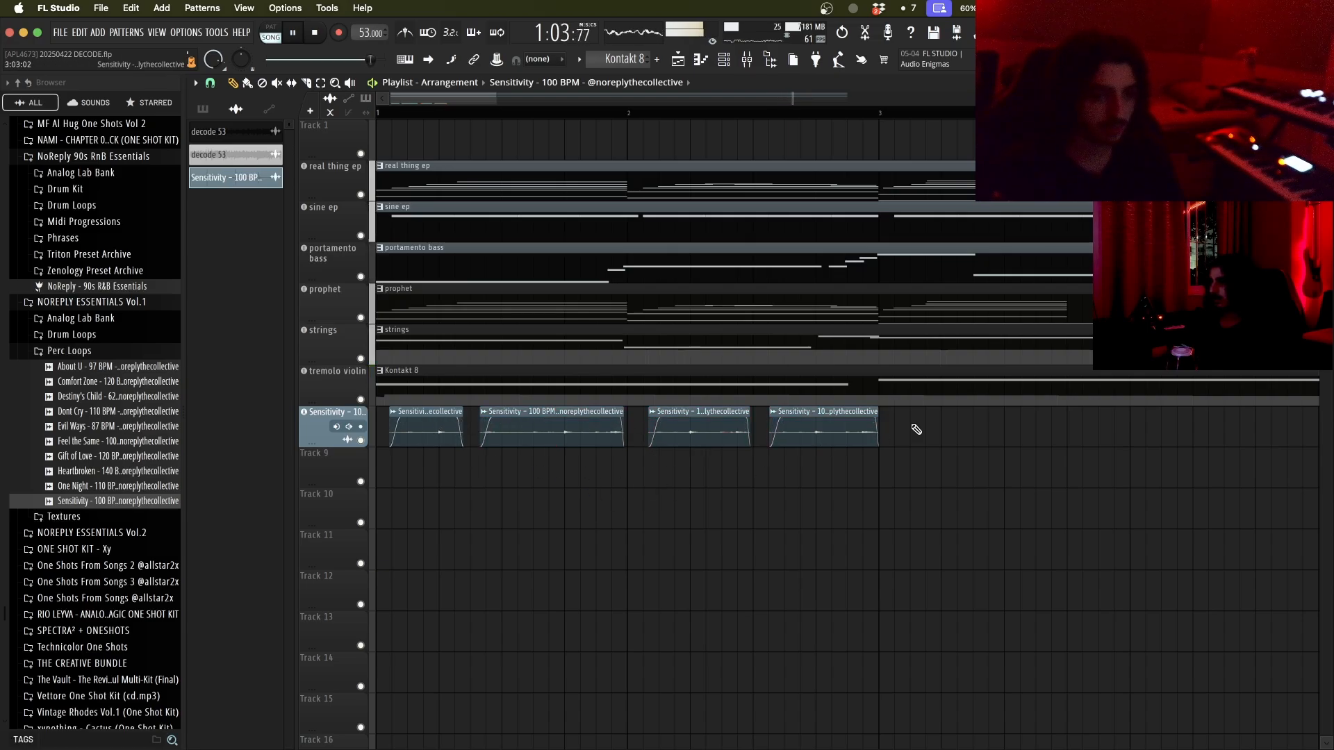
{"action": "scroll", "coordinate": [884, 446], "scroll_direction": "down", "scroll_amount": 1}
{"action": "key", "text": "space"}
{"action": "key", "text": "space"}
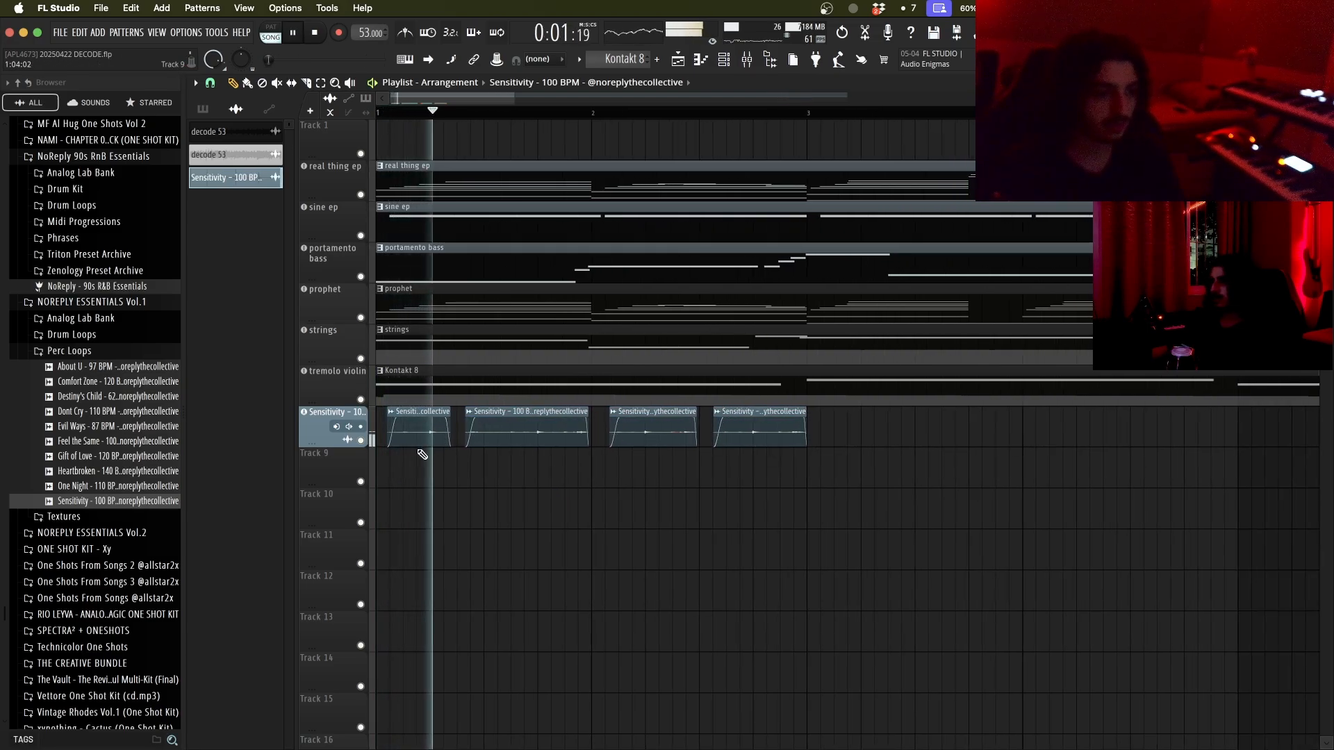
Step: Duplicate the four sliced Sensitivity pieces along track 8 until they fill the arrangement up to bar 17
{"action": "left_click_drag", "start_coordinate": [881, 465], "coordinate": [614, 455]}
{"action": "scroll", "coordinate": [446, 439], "scroll_direction": "down", "scroll_amount": 1}
{"action": "scroll", "coordinate": [697, 457], "scroll_direction": "down", "scroll_amount": 3}
{"action": "left_click_drag", "start_coordinate": [828, 441], "coordinate": [810, 467]}
Step: Rename the Sensitivity track as "percussion" and colour it blue violet
{"action": "double_click", "coordinate": [326, 425]}
{"action": "type", "text": "percussuo"}
{"action": "key", "text": "BackSpace"}
{"action": "key", "text": "BackSpace"}
{"action": "type", "text": "ion"}
{"action": "left_click", "coordinate": [332, 427]}
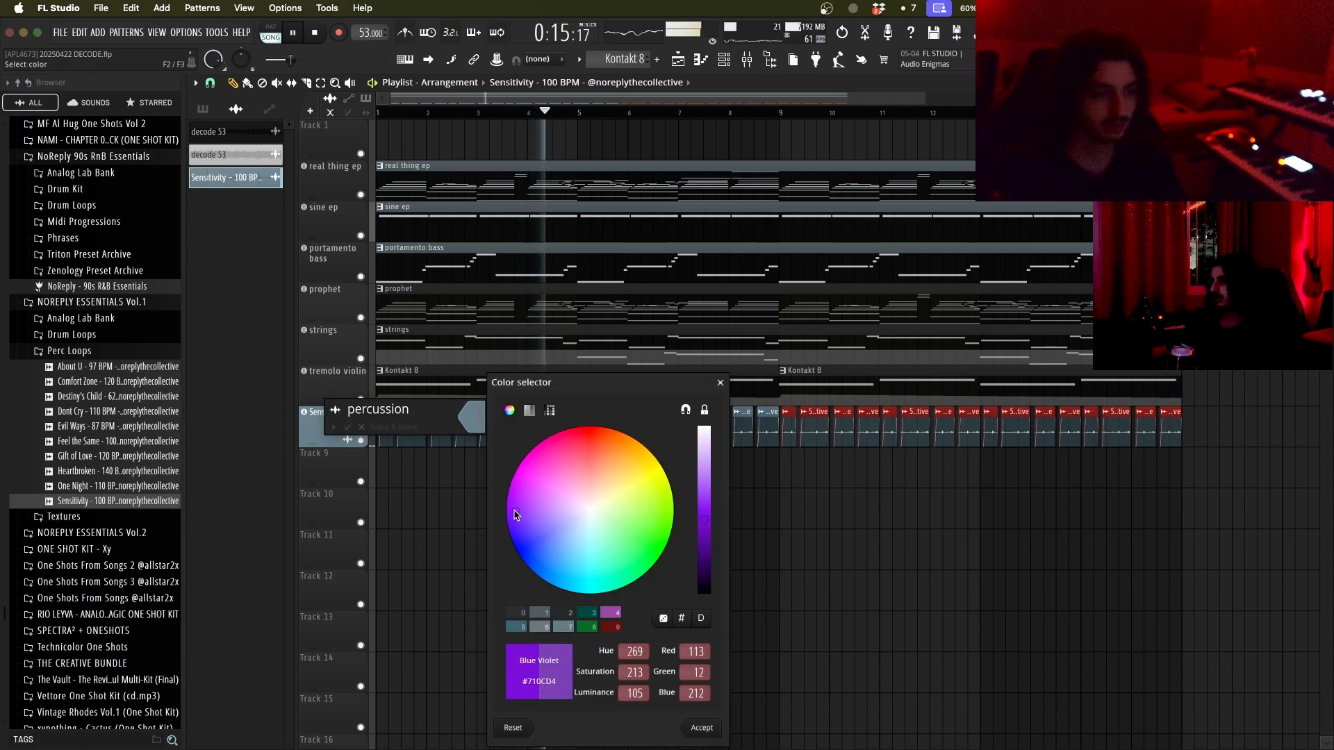
{"action": "key", "text": "Return"}
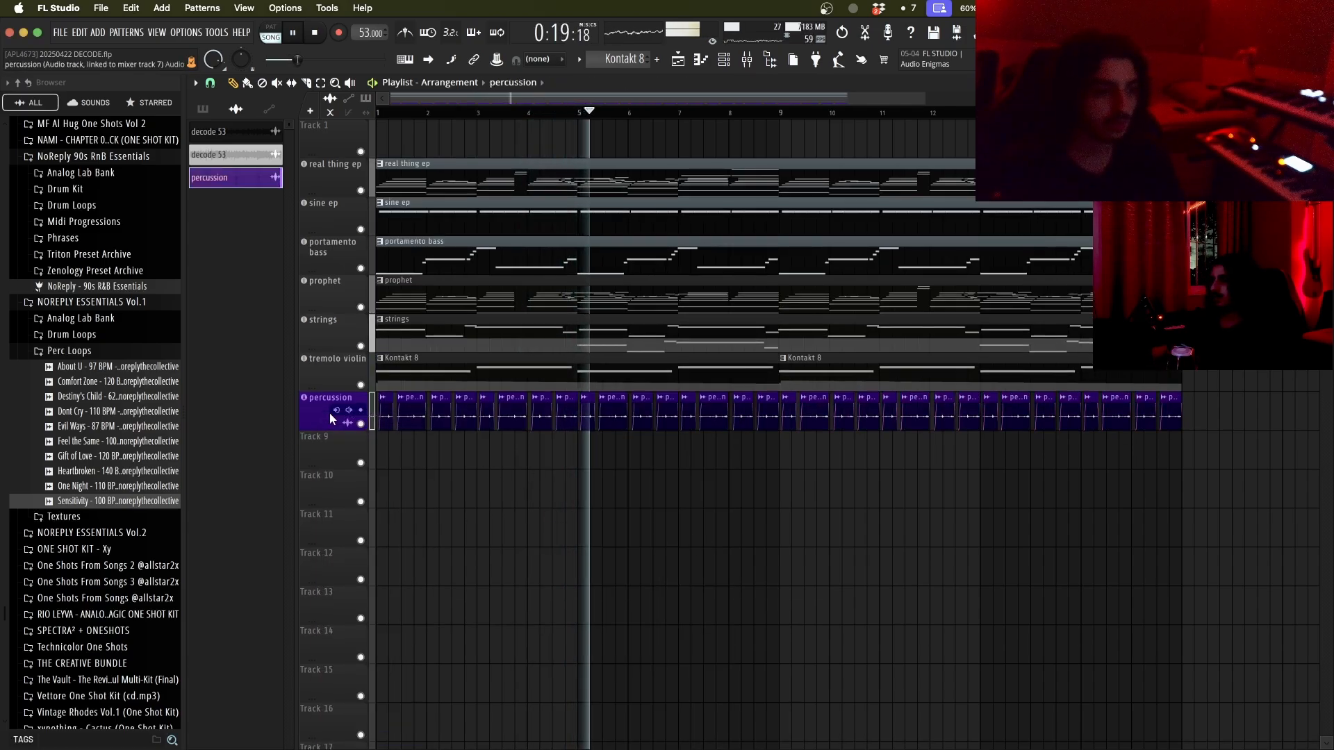
Step: Add OTT at 23% depth to slot 2 of the percussion mixer track and UADx 1176 FET Compressor with adjusted attack to slot 3
{"action": "key", "text": "F9"}
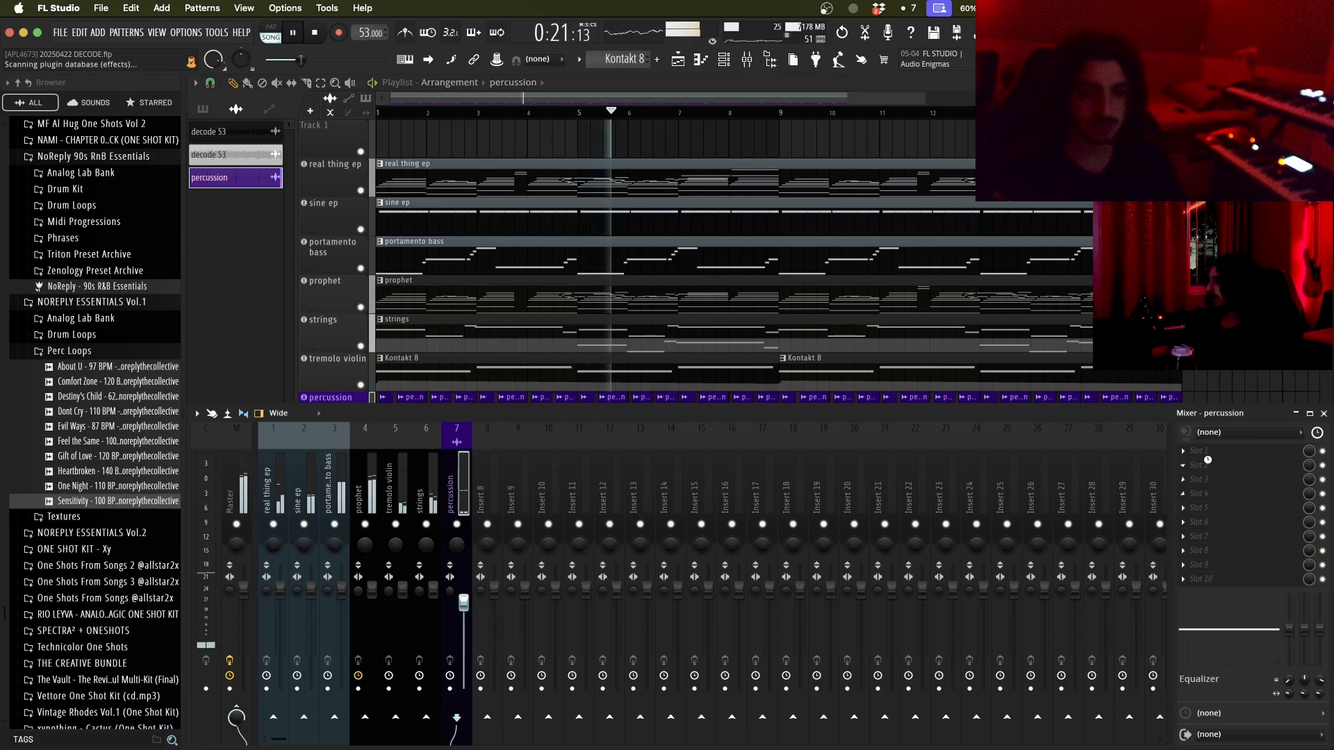
{"action": "key", "text": "F8"}
{"action": "type", "text": "ott"}
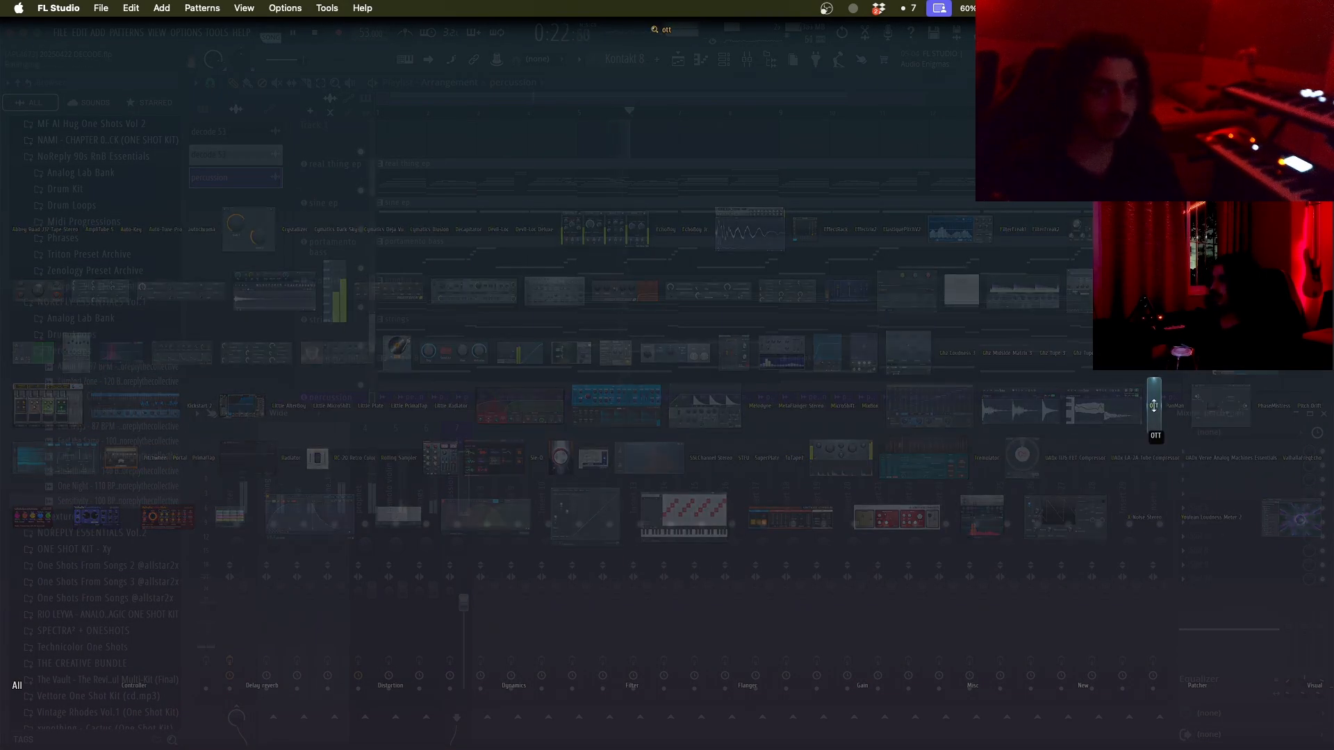
{"action": "left_click", "coordinate": [1153, 405]}
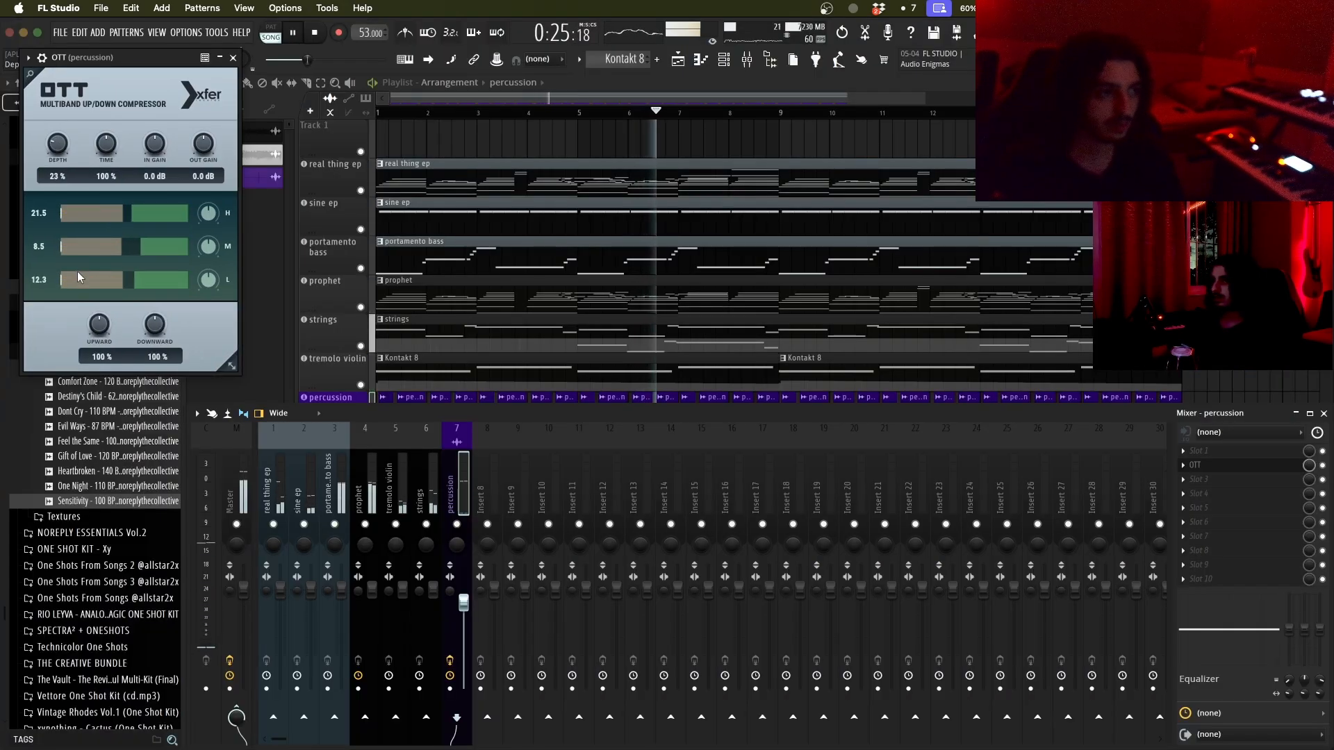
{"action": "left_click", "coordinate": [235, 58]}
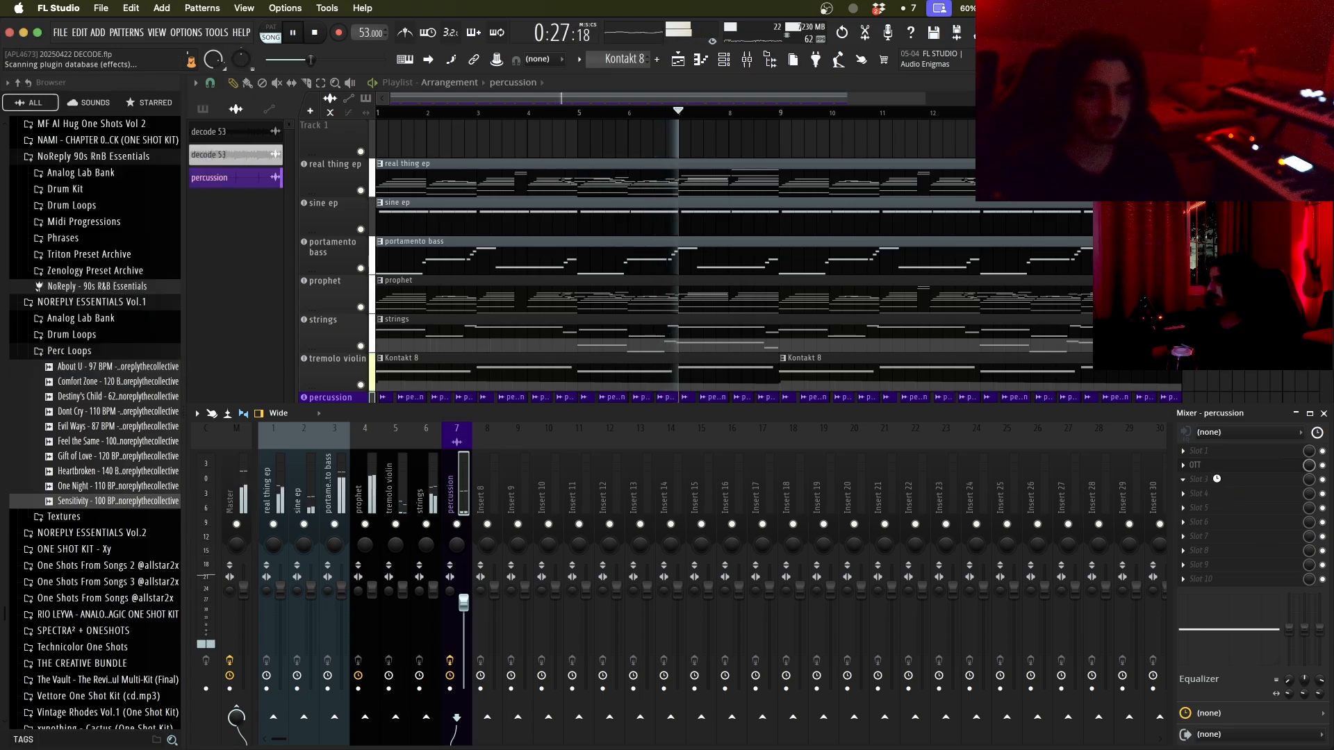
{"action": "key", "text": "F8"}
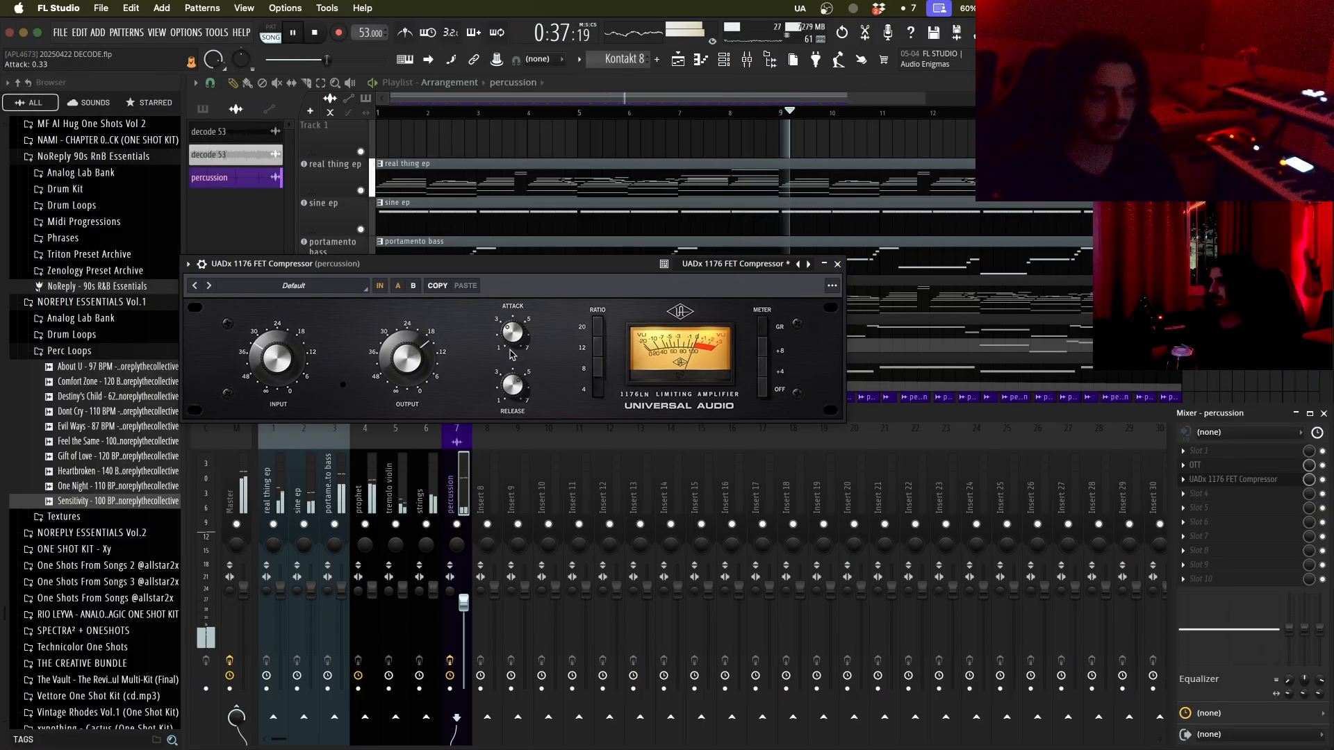
{"action": "left_click", "coordinate": [836, 265]}
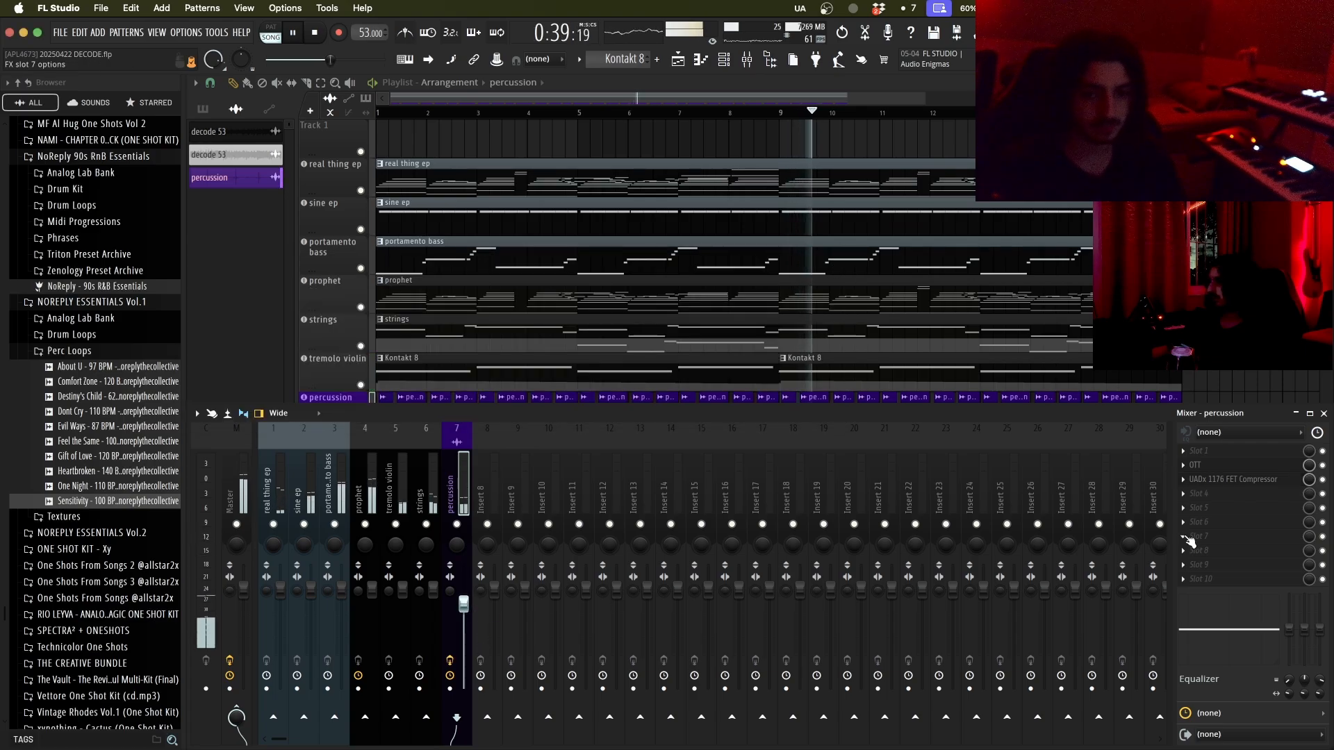
Step: Add Fruity Flangus to slot 4 of the percussion mixer track with a 55% wet level
{"action": "left_click", "coordinate": [1215, 496]}
{"action": "type", "text": "flangus"}
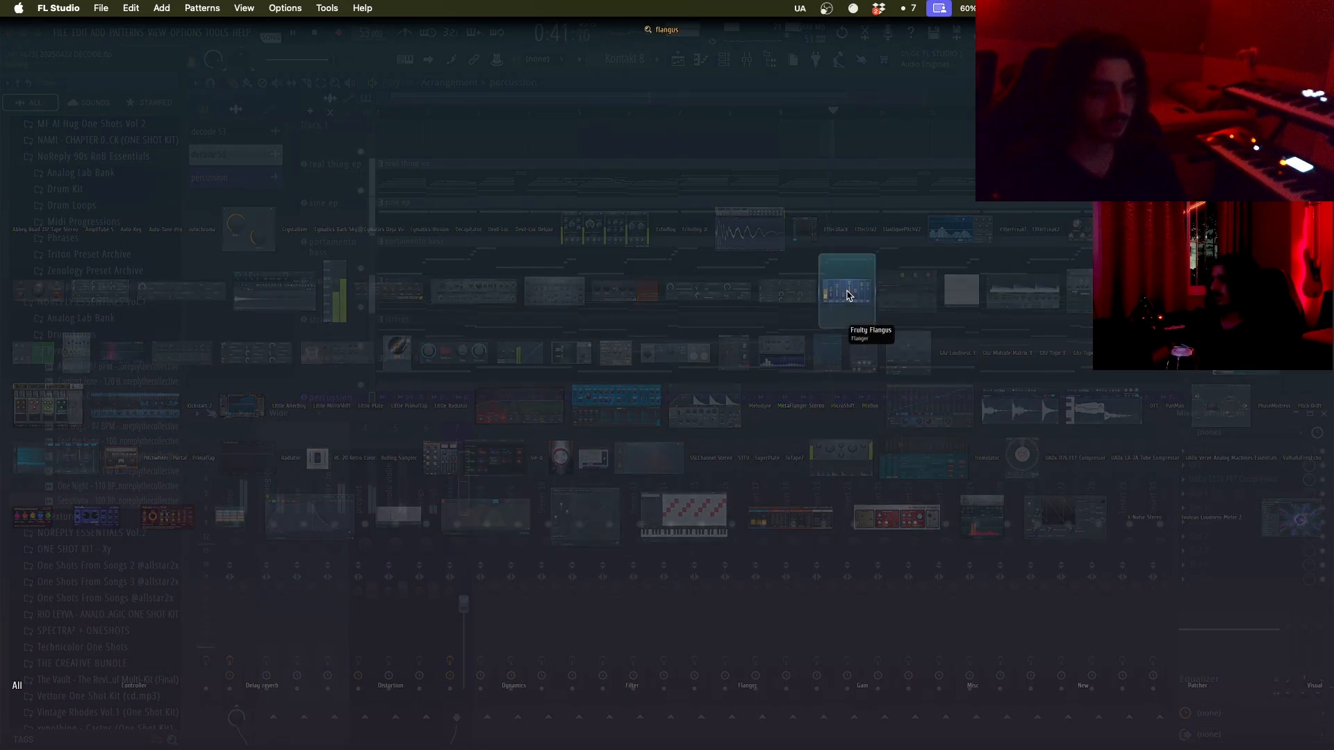
{"action": "left_click", "coordinate": [847, 295]}
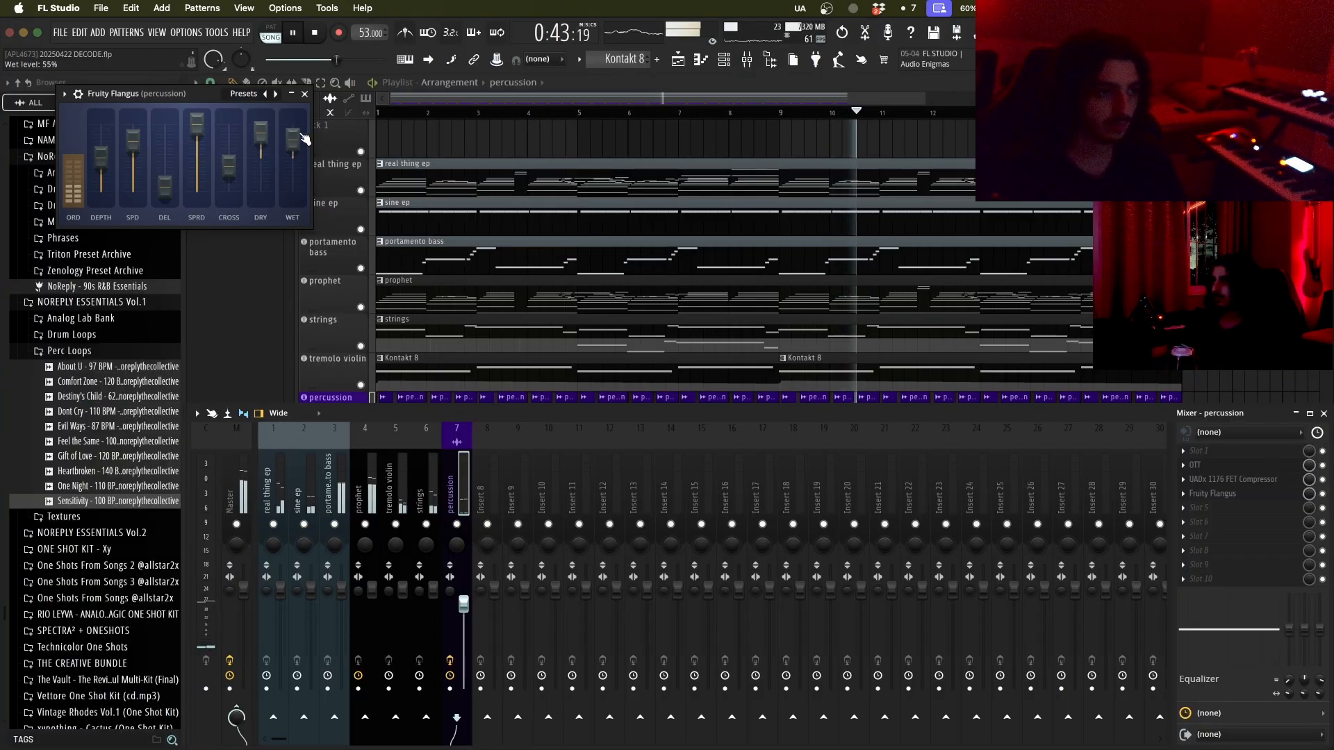
{"action": "left_click", "coordinate": [304, 93]}
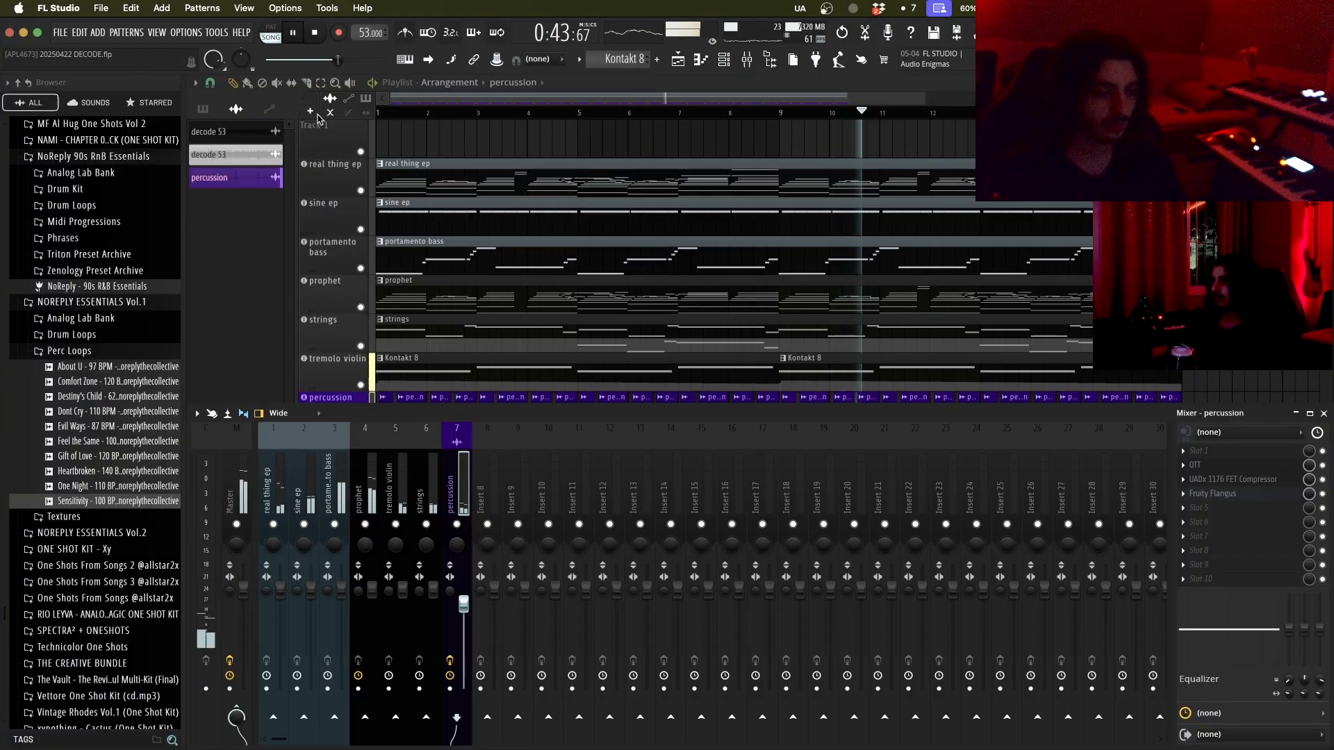
Step: Add Pro-Q 4 to slot 5 of the percussion mixer track and create a 30 dB/oct low cut near 150 Hz
{"action": "left_click", "coordinate": [1241, 526]}
{"action": "type", "text": "pro-"}
{"action": "left_click", "coordinate": [249, 463]}
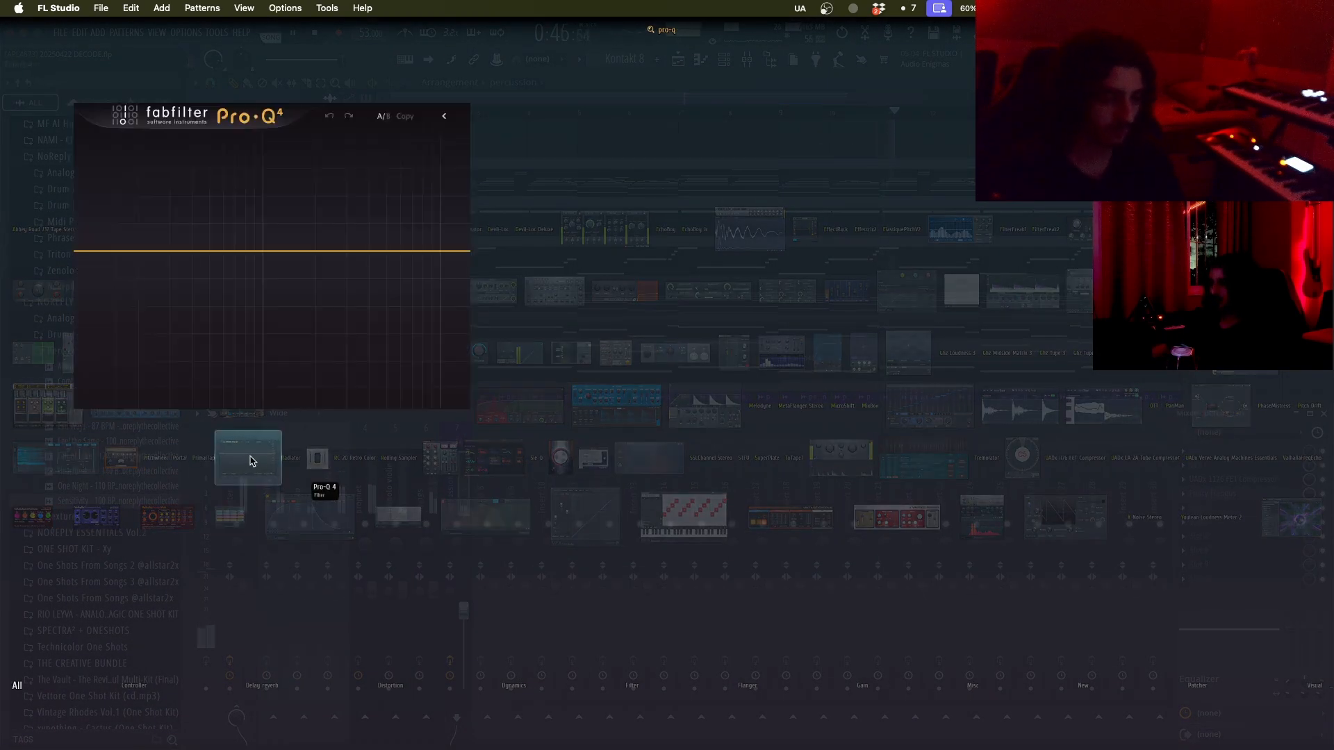
{"action": "left_click", "coordinate": [96, 269]}
{"action": "scroll", "coordinate": [129, 464], "scroll_direction": "up", "scroll_amount": 3}
{"action": "left_click_drag", "start_coordinate": [190, 444], "coordinate": [199, 361]}
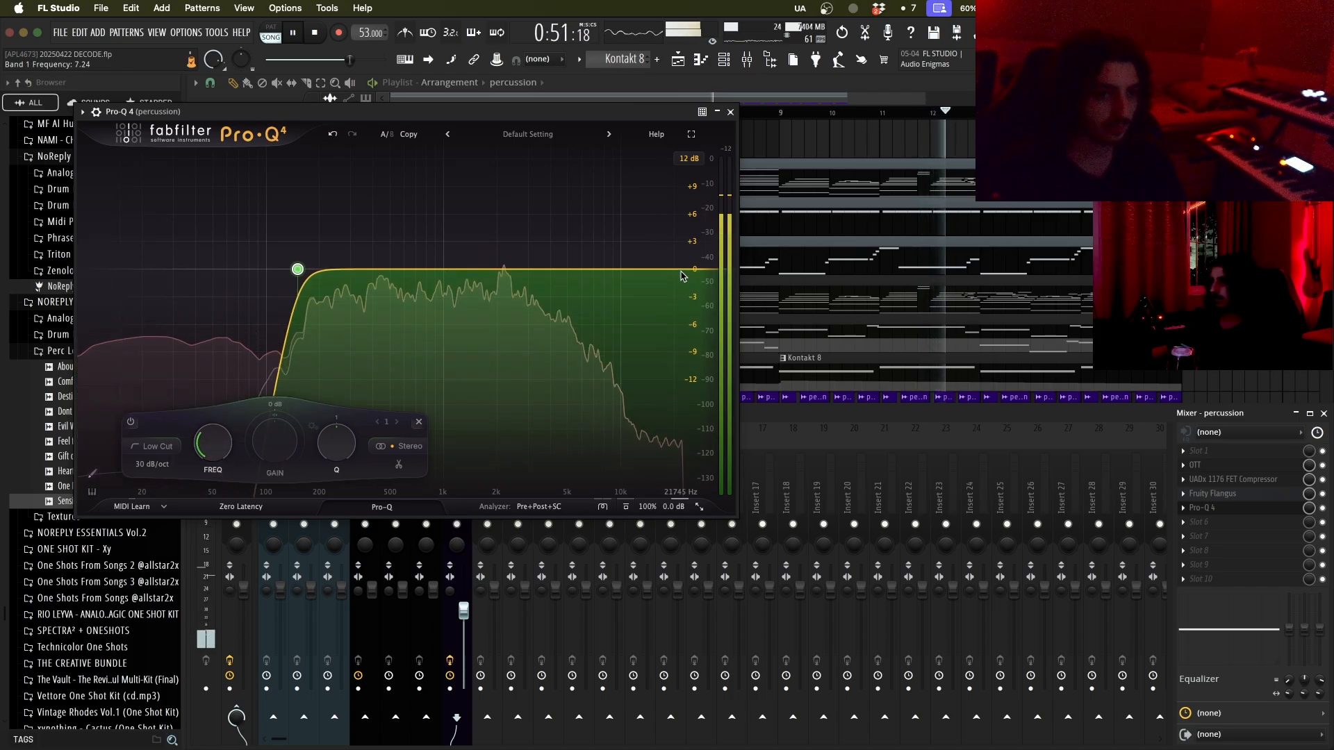
Step: Add a 12 dB/oct high cut at about 1.7 kHz in Pro-Q 4, and close the equalizer and mixer
{"action": "left_click", "coordinate": [620, 269]}
{"action": "left_click_drag", "start_coordinate": [490, 445], "coordinate": [479, 514]}
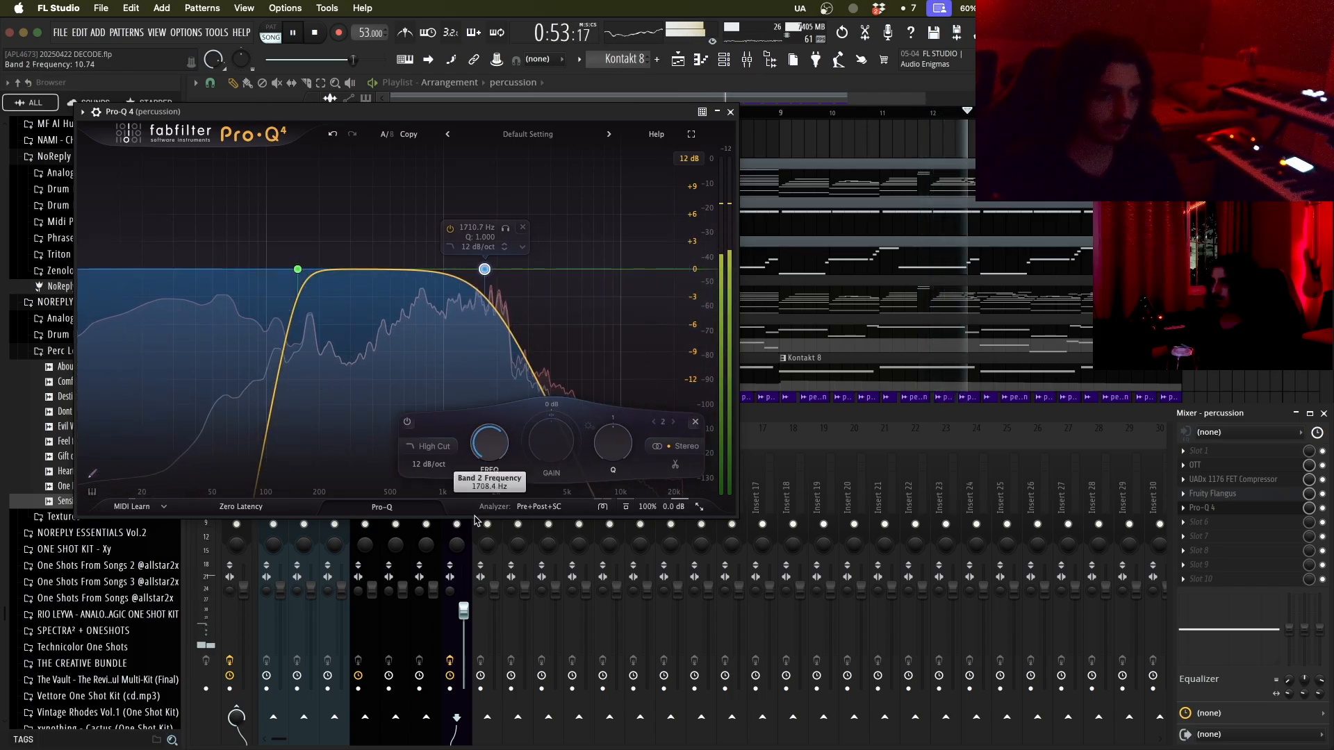
{"action": "left_click", "coordinate": [730, 112]}
{"action": "key", "text": "F9"}
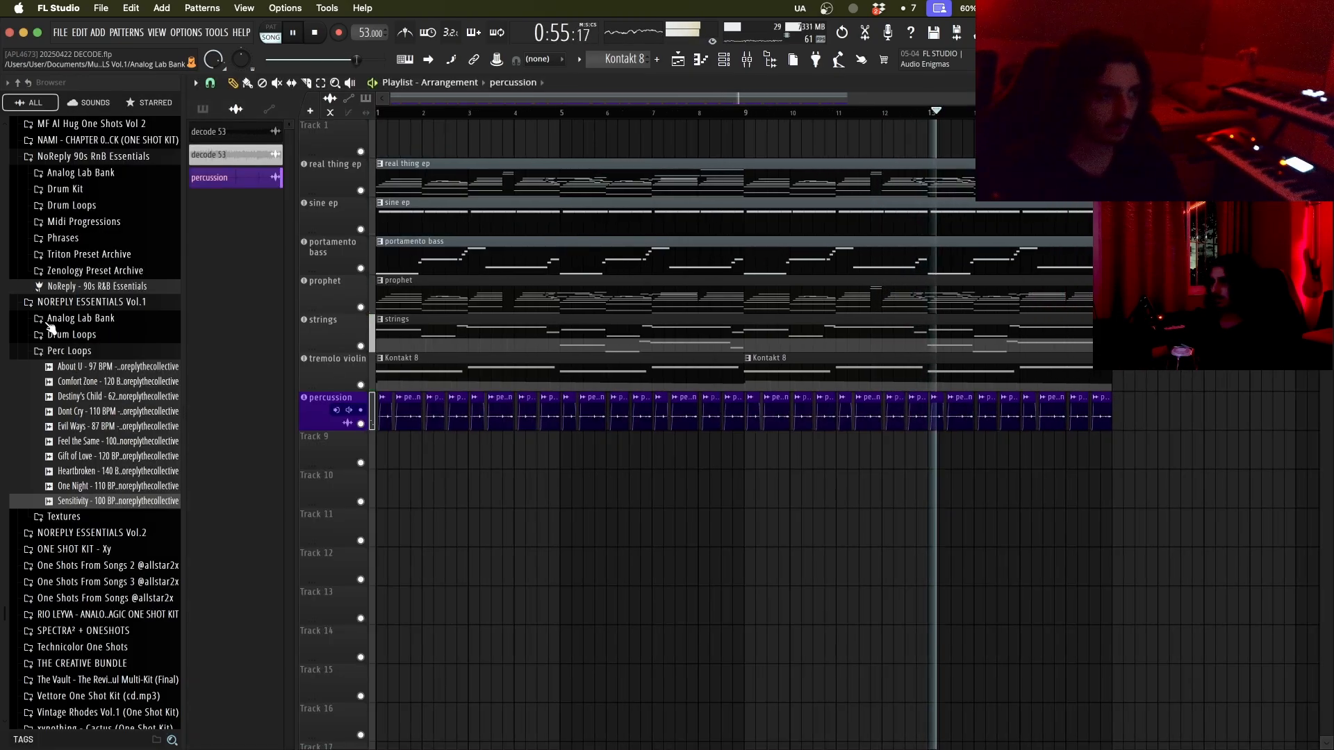
Step: Audition the bass slide, beep and chimes samples in the FX folder of the NoReply 90s RnB Essentials drum kit
{"action": "left_click", "coordinate": [82, 352]}
{"action": "scroll", "coordinate": [97, 333], "scroll_direction": "up", "scroll_amount": 3}
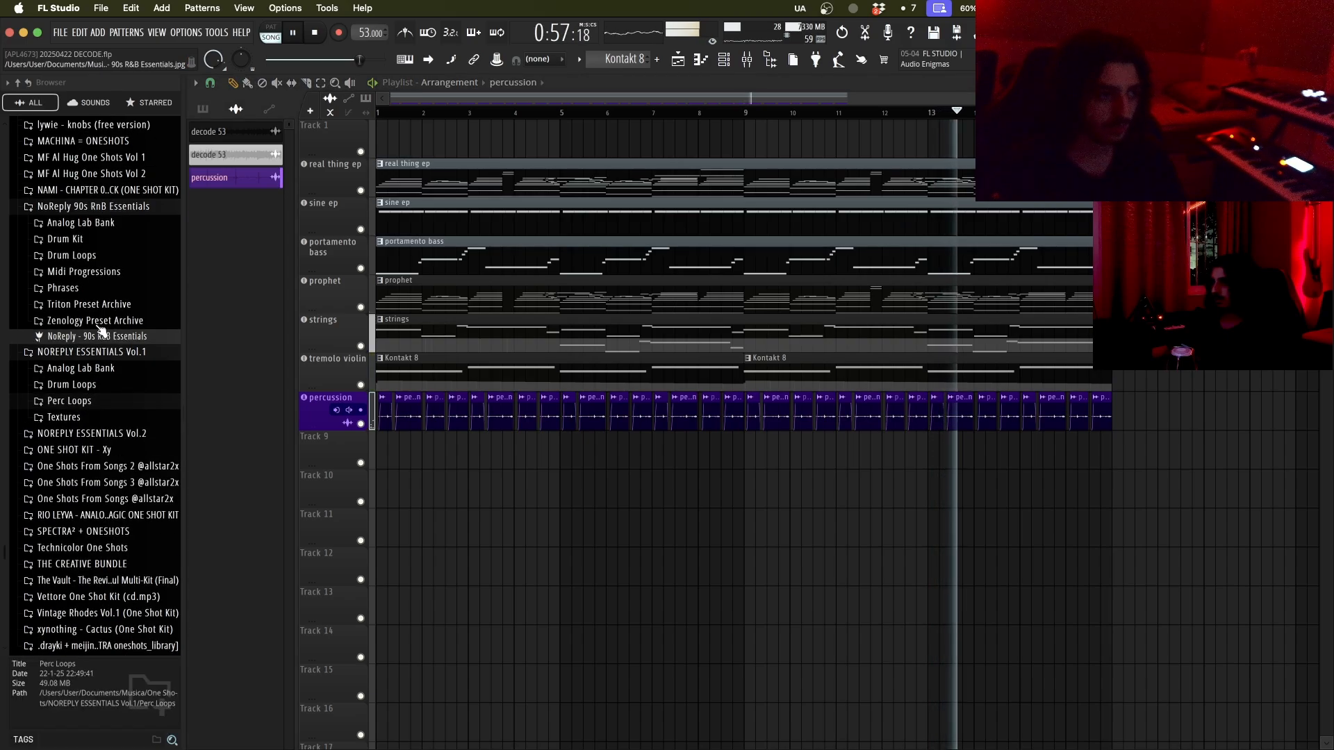
{"action": "left_click", "coordinate": [66, 249]}
{"action": "left_click", "coordinate": [62, 265]}
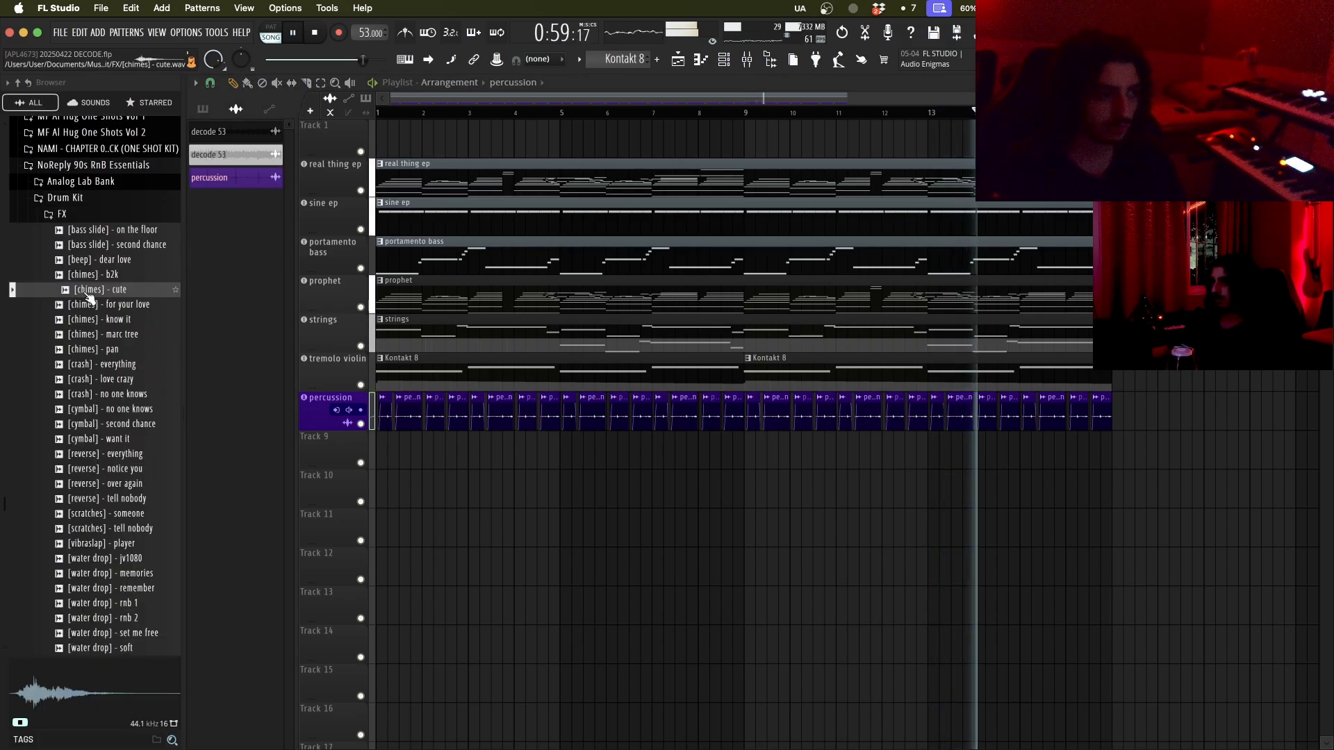
{"action": "left_click", "coordinate": [109, 244]}
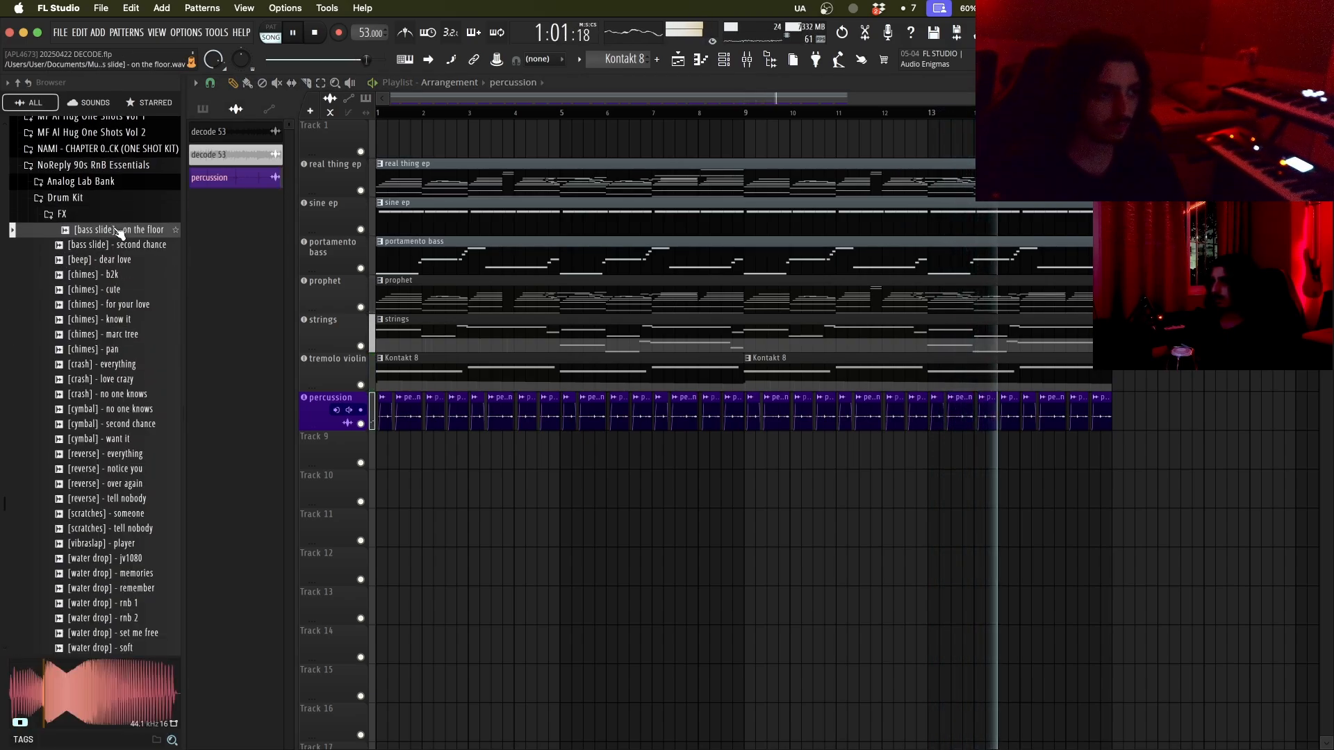
{"action": "left_click", "coordinate": [110, 259]}
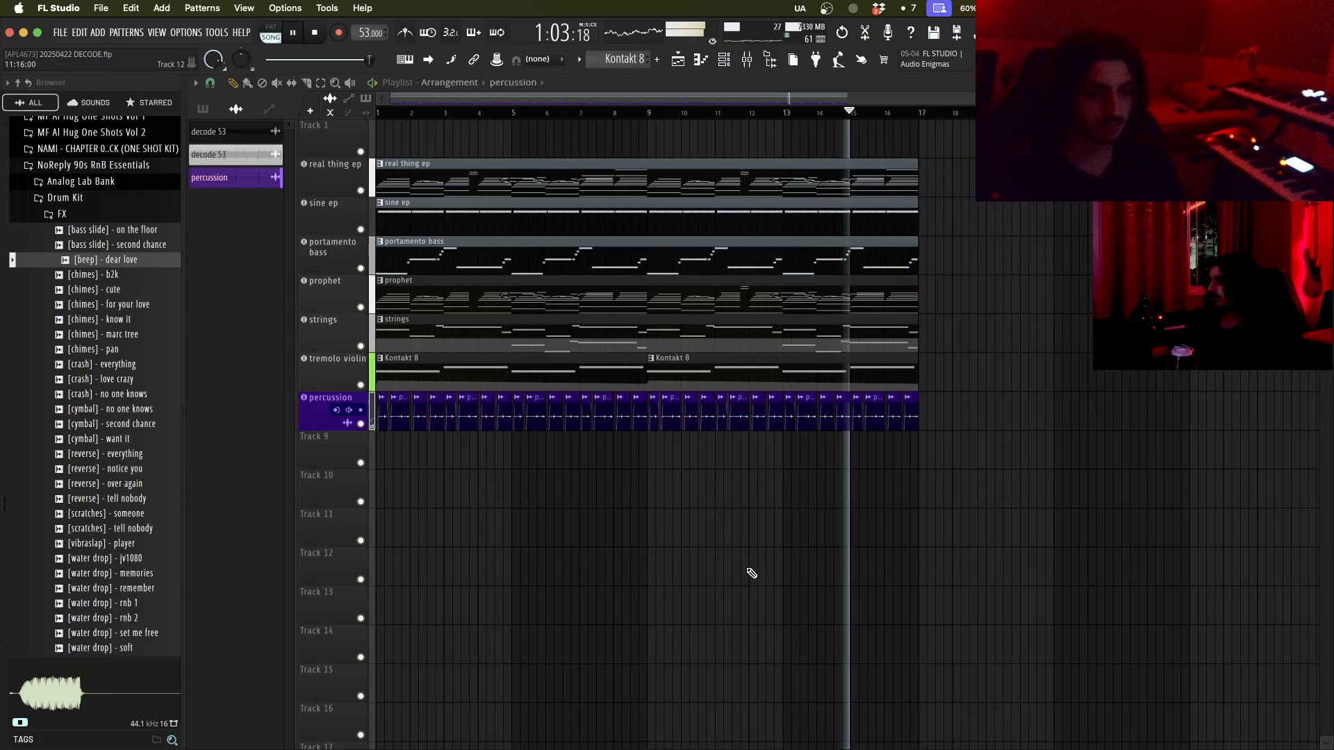
Step: Try shifting the whole arrangement to bar 9 with chimes leading in, and delete the two chimes clips from Tracks 9 and 10
{"action": "key", "text": "ctrl+a"}
{"action": "key", "text": "space"}
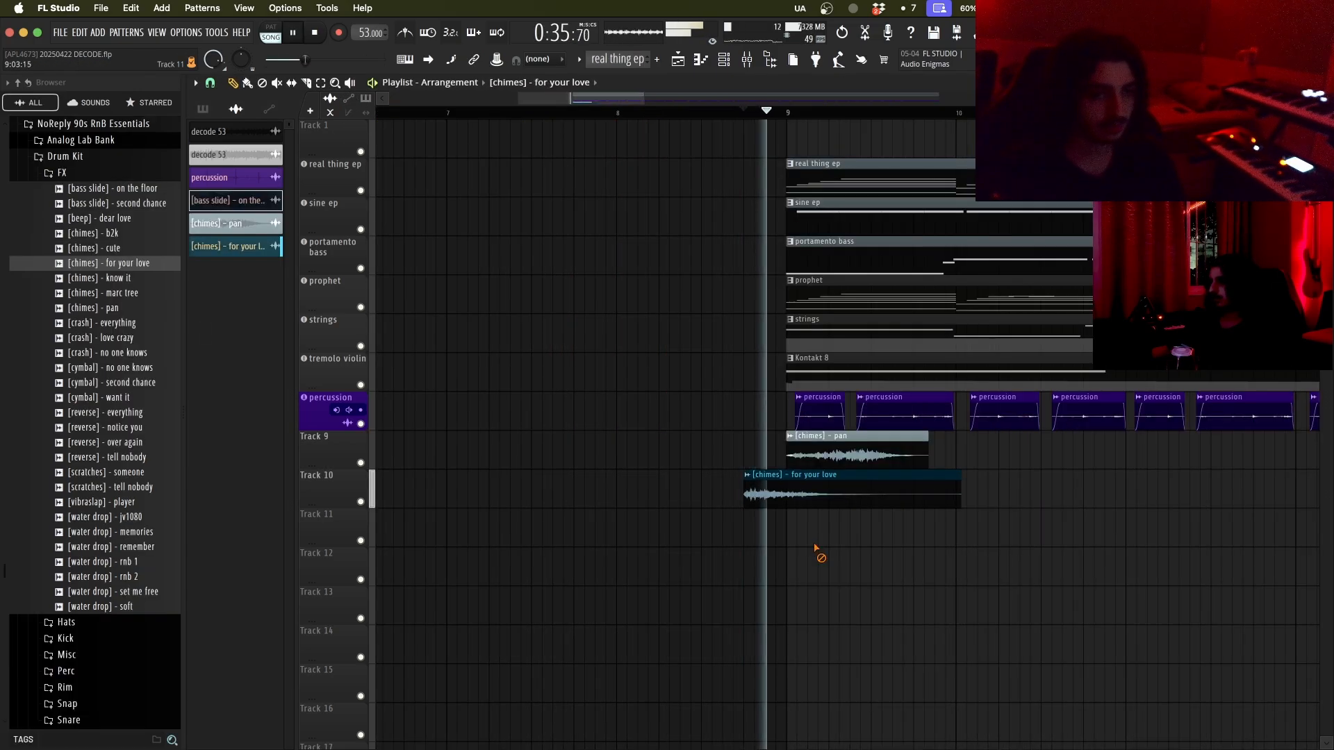
{"action": "scroll", "coordinate": [817, 537], "scroll_direction": "down", "scroll_amount": 5}
{"action": "scroll", "coordinate": [797, 515], "scroll_direction": "down", "scroll_amount": 1}
{"action": "right_click", "coordinate": [679, 489]}
{"action": "right_click", "coordinate": [679, 461]}
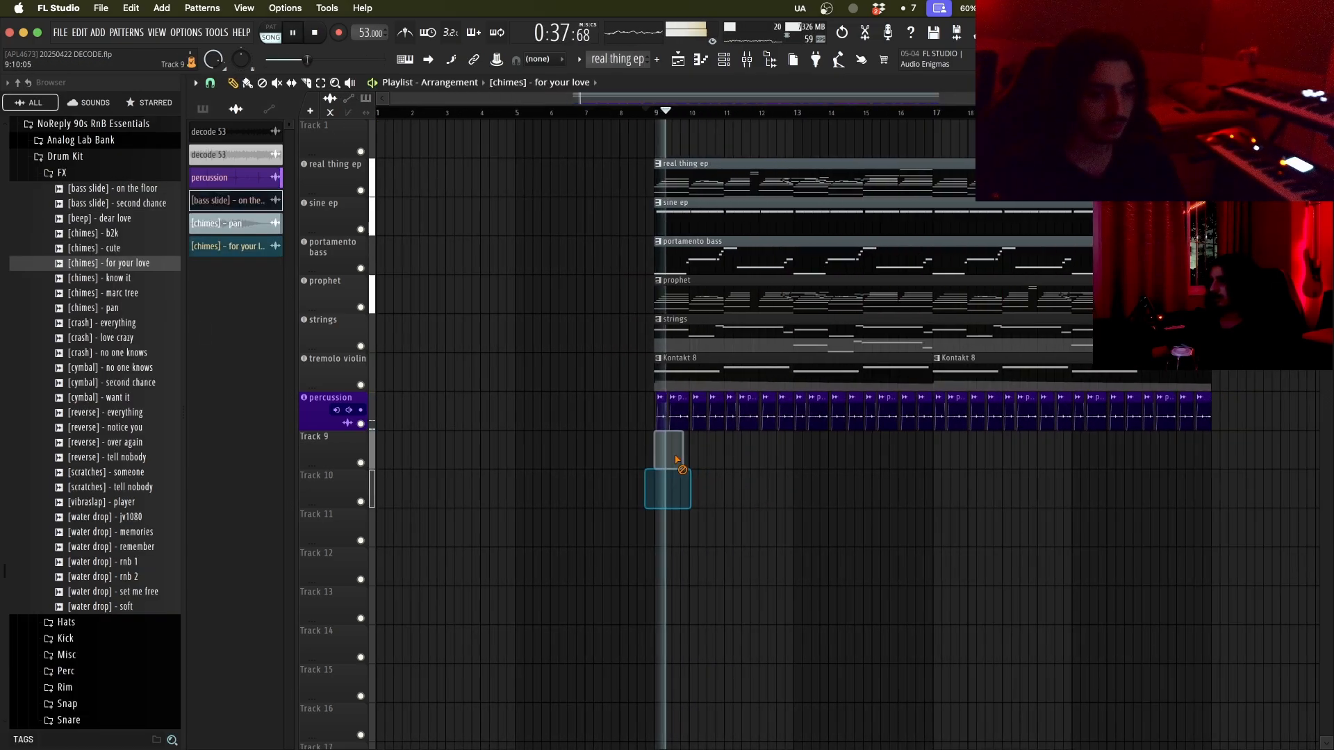
Step: Move all playlist clips back to start at bar 1 and deselect them
{"action": "key", "text": "super+a"}
{"action": "left_click_drag", "start_coordinate": [729, 182], "coordinate": [209, 181]}
{"action": "scroll", "coordinate": [581, 482], "scroll_direction": "up", "scroll_amount": 2}
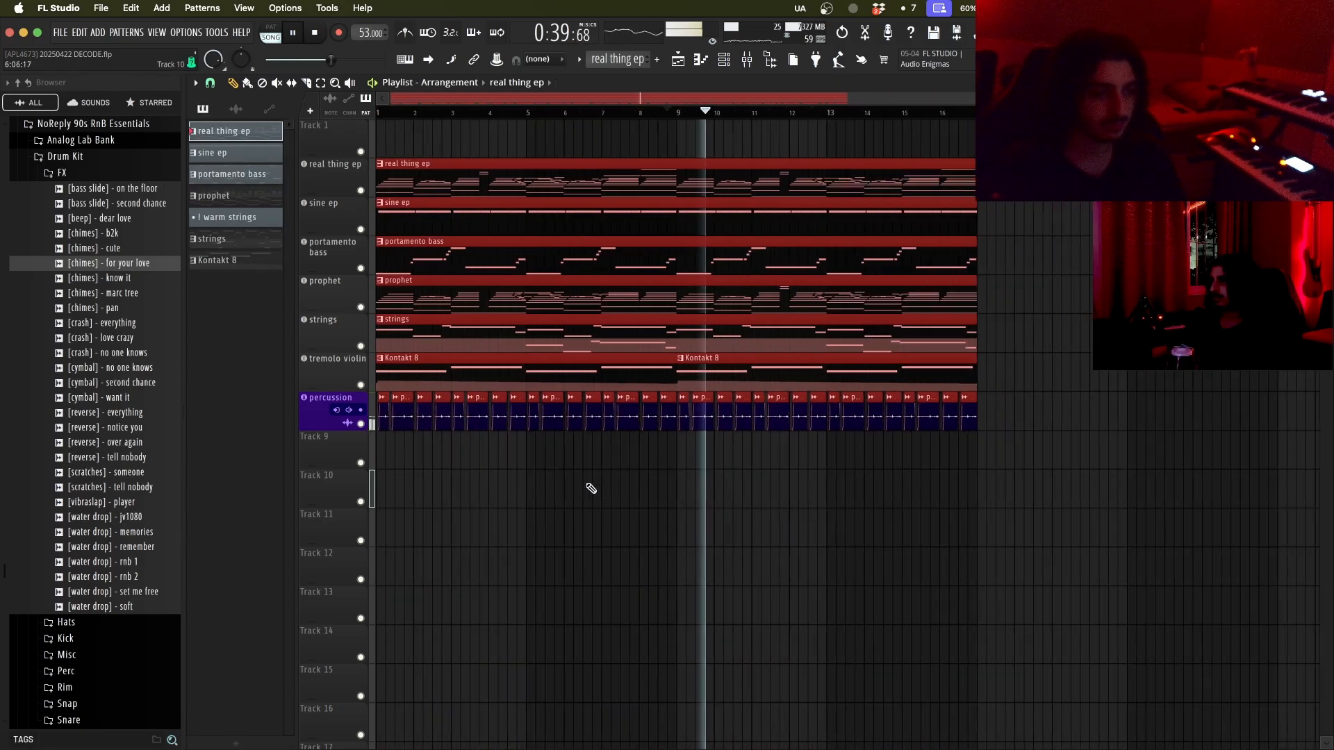
{"action": "scroll", "coordinate": [581, 482], "scroll_direction": "down", "scroll_amount": 1}
{"action": "key", "text": "super+d"}
Step: Place the [snap] - proteus sample from the drum kit's Snap folder on Track 9 in bar 1
{"action": "left_click", "coordinate": [81, 173]}
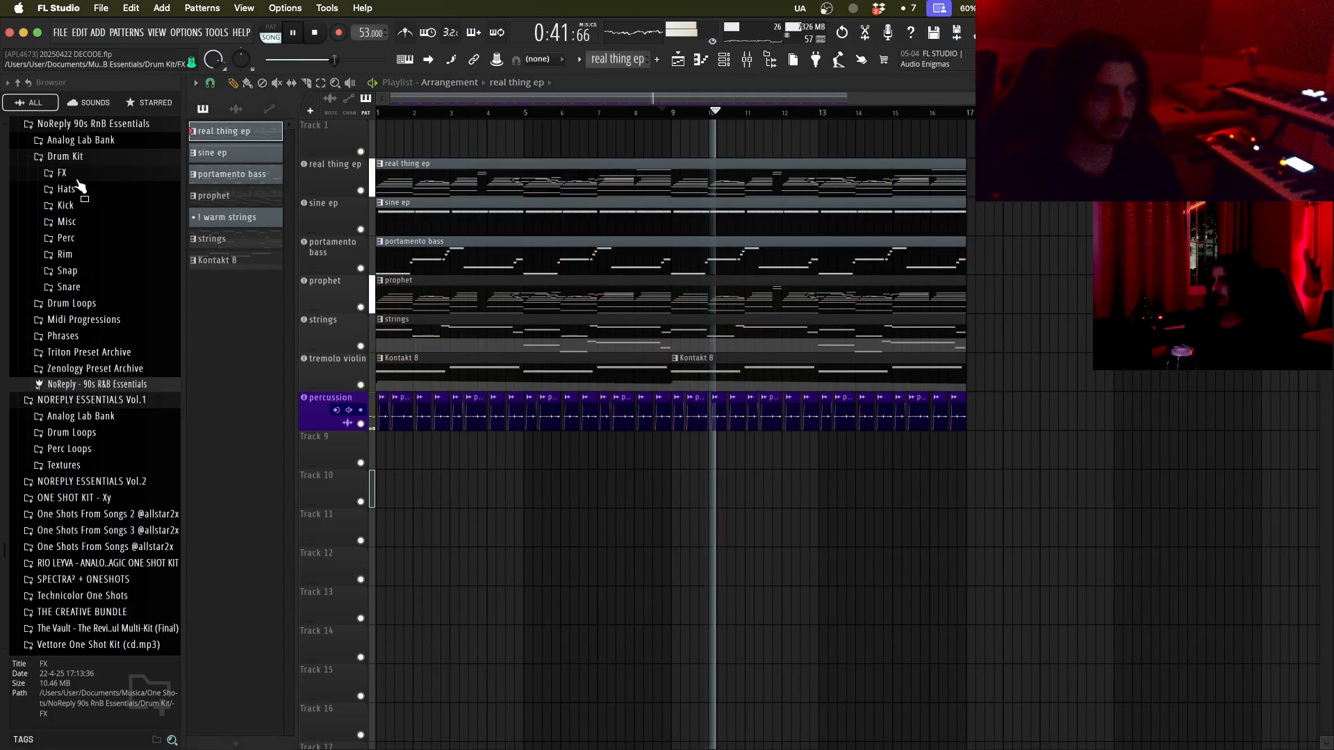
{"action": "left_click", "coordinate": [90, 272]}
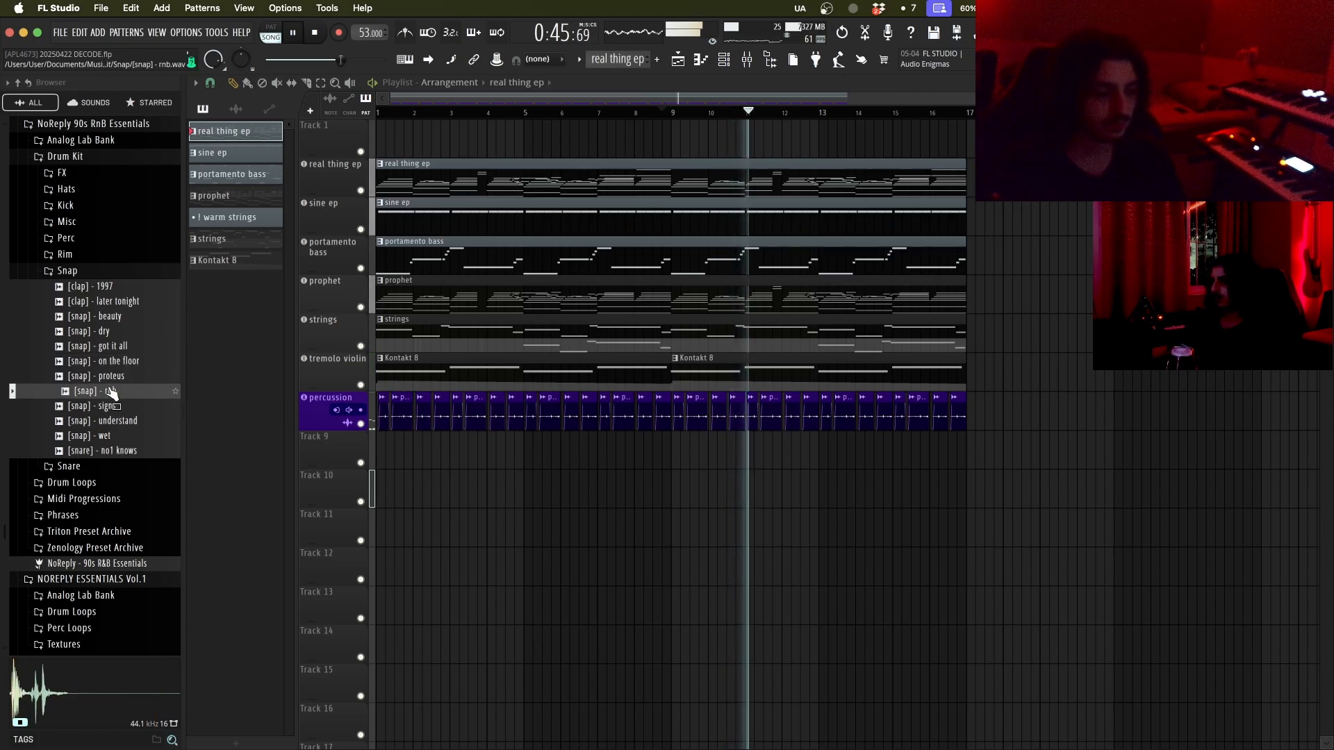
{"action": "left_click_drag", "start_coordinate": [114, 385], "coordinate": [393, 464]}
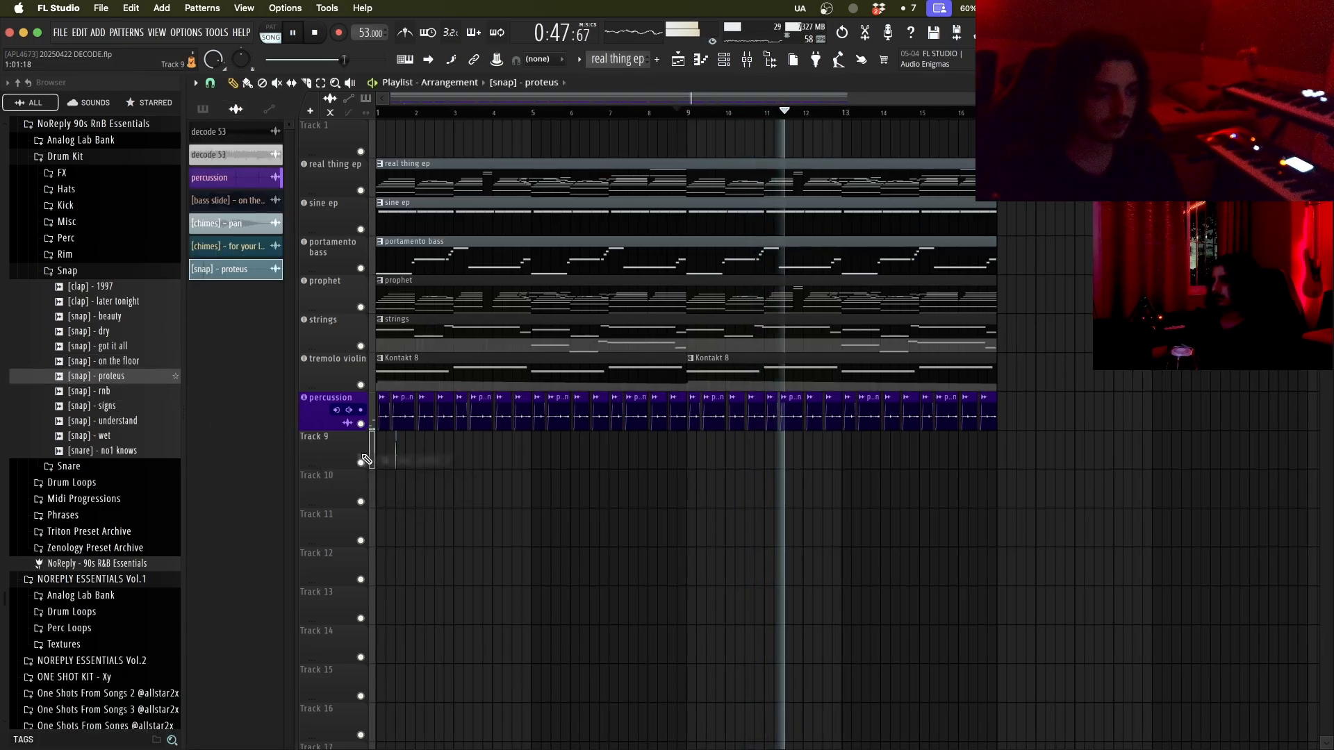
Step: Position snap clips on beats 2 and 4 of bar 1 on Track 9
{"action": "scroll", "coordinate": [364, 461], "scroll_direction": "up", "scroll_amount": 6}
{"action": "right_click", "coordinate": [506, 463]}
{"action": "left_click", "coordinate": [444, 463]}
{"action": "left_click", "coordinate": [595, 463]}
{"action": "left_click_drag", "start_coordinate": [596, 464], "coordinate": [565, 448]}
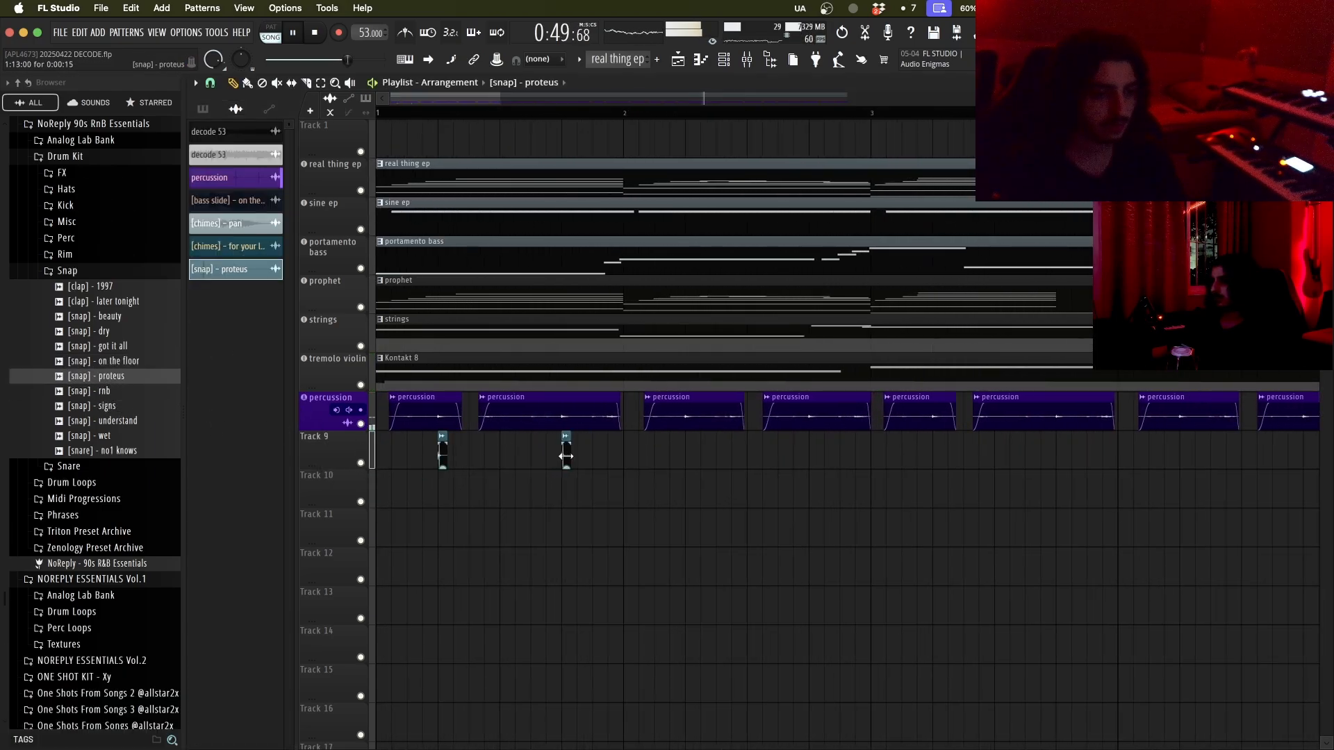
Step: Add a one-bar spacer pattern on Track 10 and duplicate it together with the two snaps through the end of the arrangement
{"action": "scroll", "coordinate": [565, 450], "scroll_direction": "down", "scroll_amount": 6}
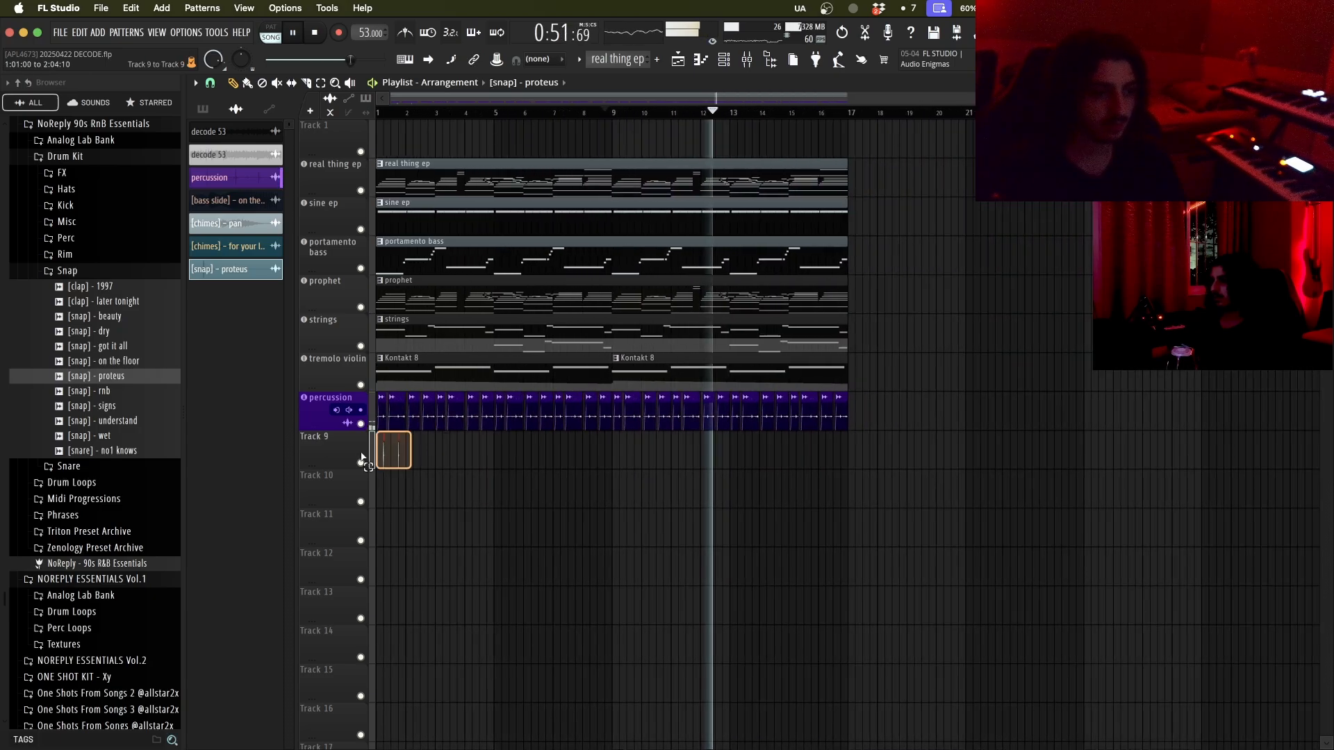
{"action": "scroll", "coordinate": [617, 55], "scroll_direction": "down", "scroll_amount": 4}
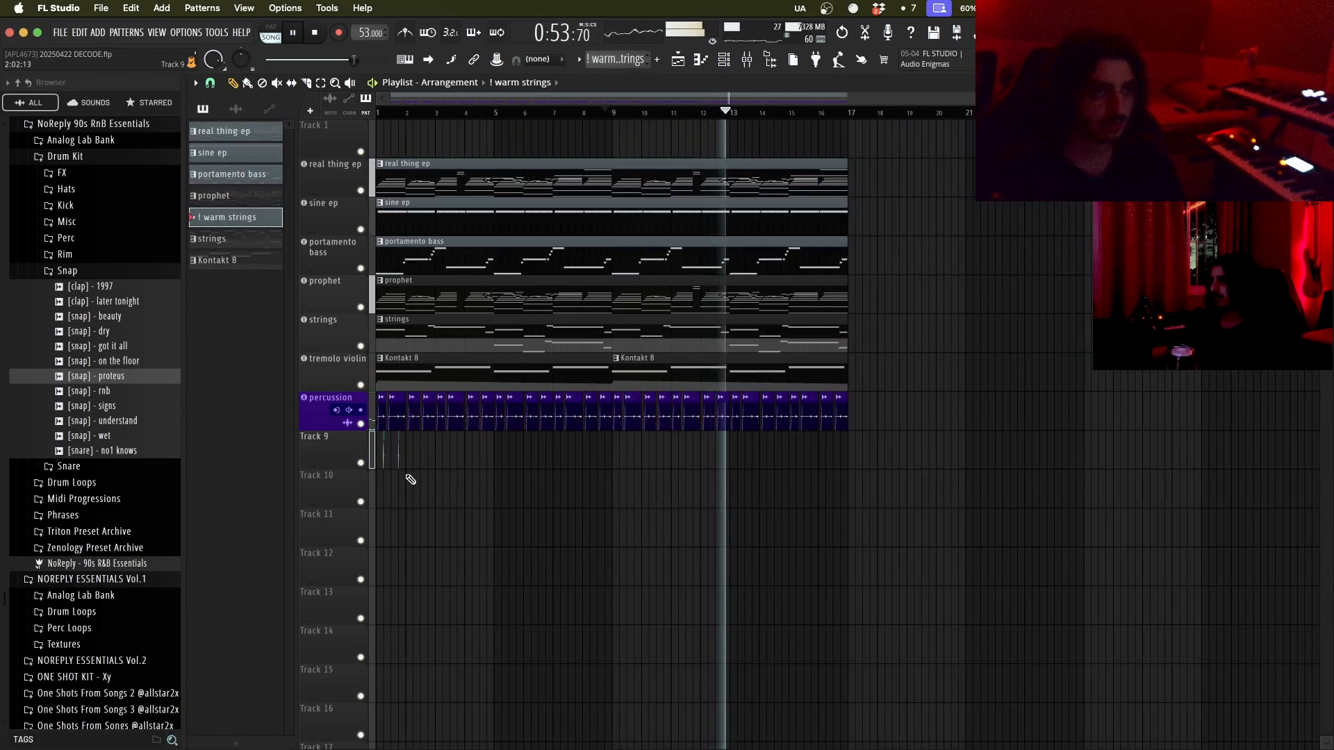
{"action": "scroll", "coordinate": [618, 58], "scroll_direction": "down", "scroll_amount": 3}
{"action": "left_click", "coordinate": [391, 494]}
{"action": "left_click_drag", "start_coordinate": [412, 452], "coordinate": [339, 517]}
{"action": "key", "text": "super+b"}
{"action": "key", "text": "super+b"}
{"action": "key", "text": "super+b"}
{"action": "key", "text": "super+b"}
{"action": "key", "text": "super+b"}
{"action": "key", "text": "super+b"}
{"action": "key", "text": "super+b"}
{"action": "key", "text": "super+b"}
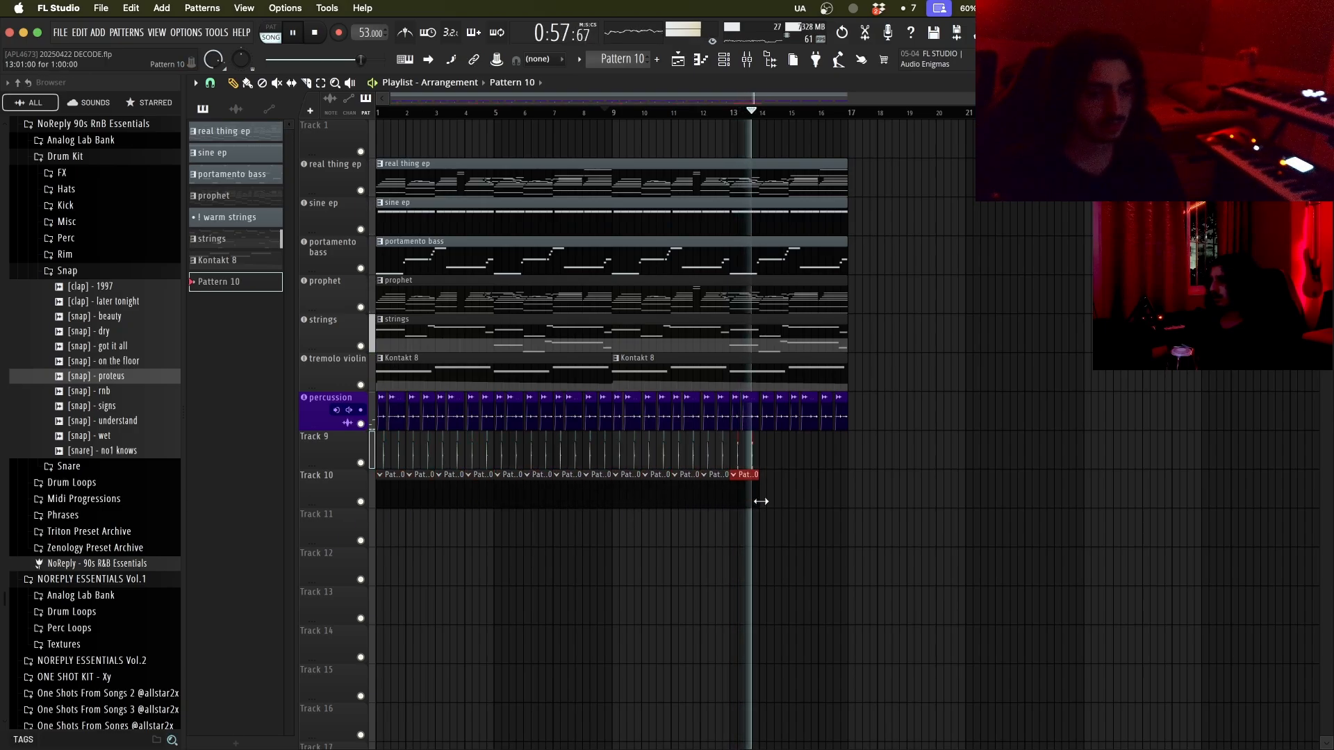
Step: Link Track 9 as an audio track to mixer insert 8, named after the snap sample, and lower its volume
{"action": "right_click", "coordinate": [335, 448]}
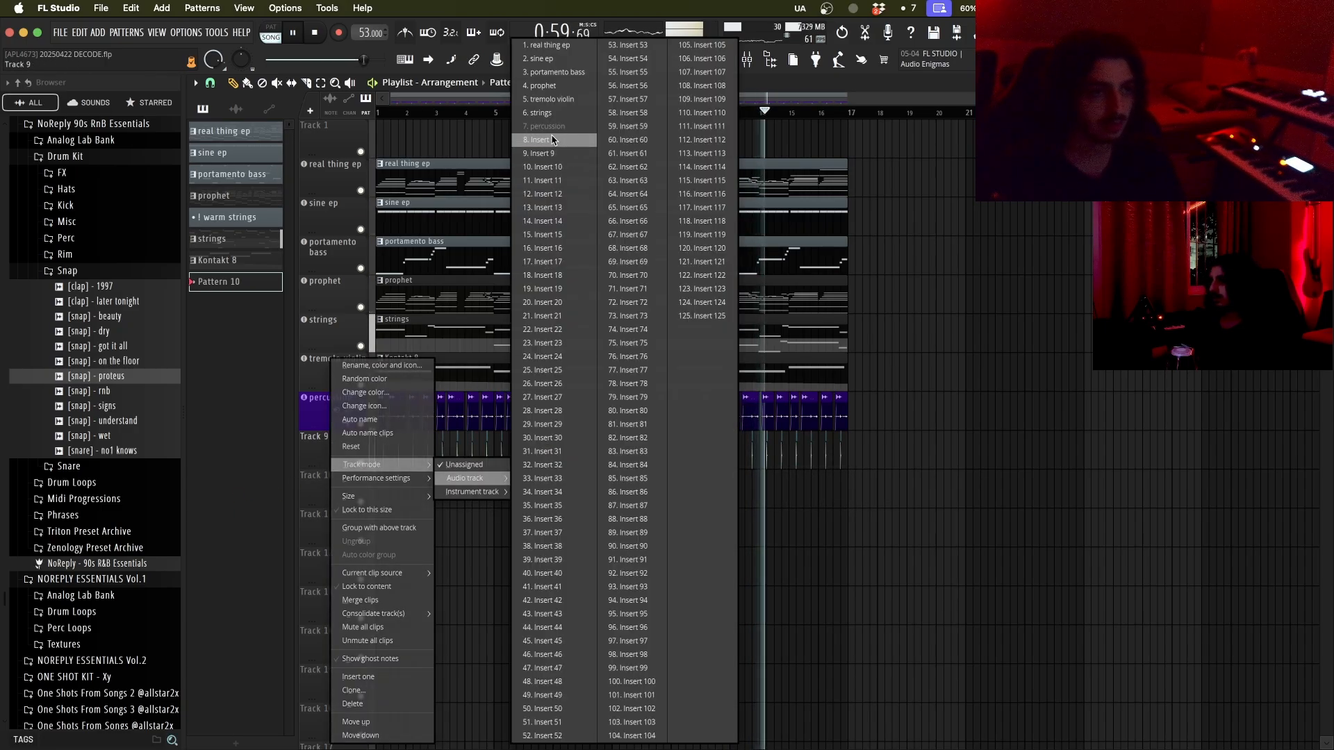
{"action": "left_click", "coordinate": [552, 142]}
{"action": "right_click", "coordinate": [324, 460]}
{"action": "left_click", "coordinate": [320, 422]}
{"action": "key", "text": "F9"}
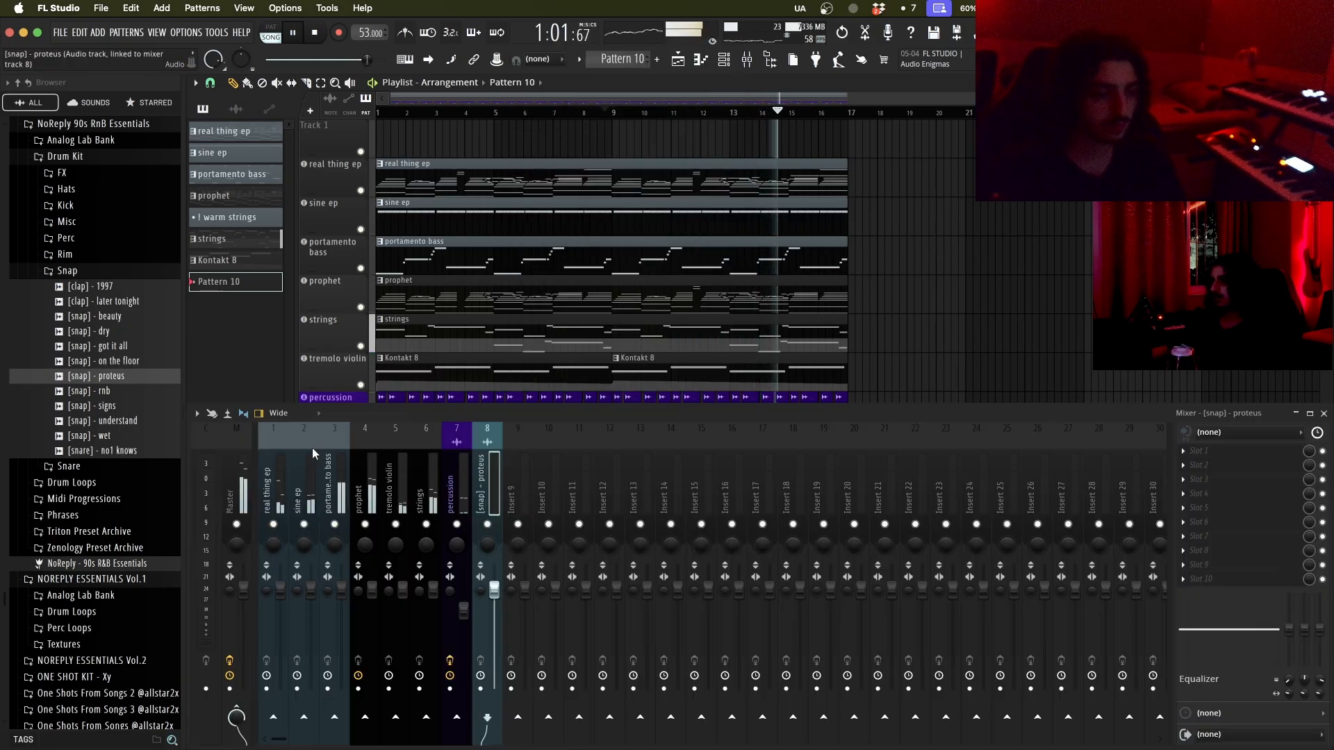
{"action": "left_click_drag", "start_coordinate": [495, 590], "coordinate": [495, 611]}
Step: Add Fruity Parametric EQ 2 to slot 1 of the snap mixer track and load its Radio preset
{"action": "key", "text": "F8"}
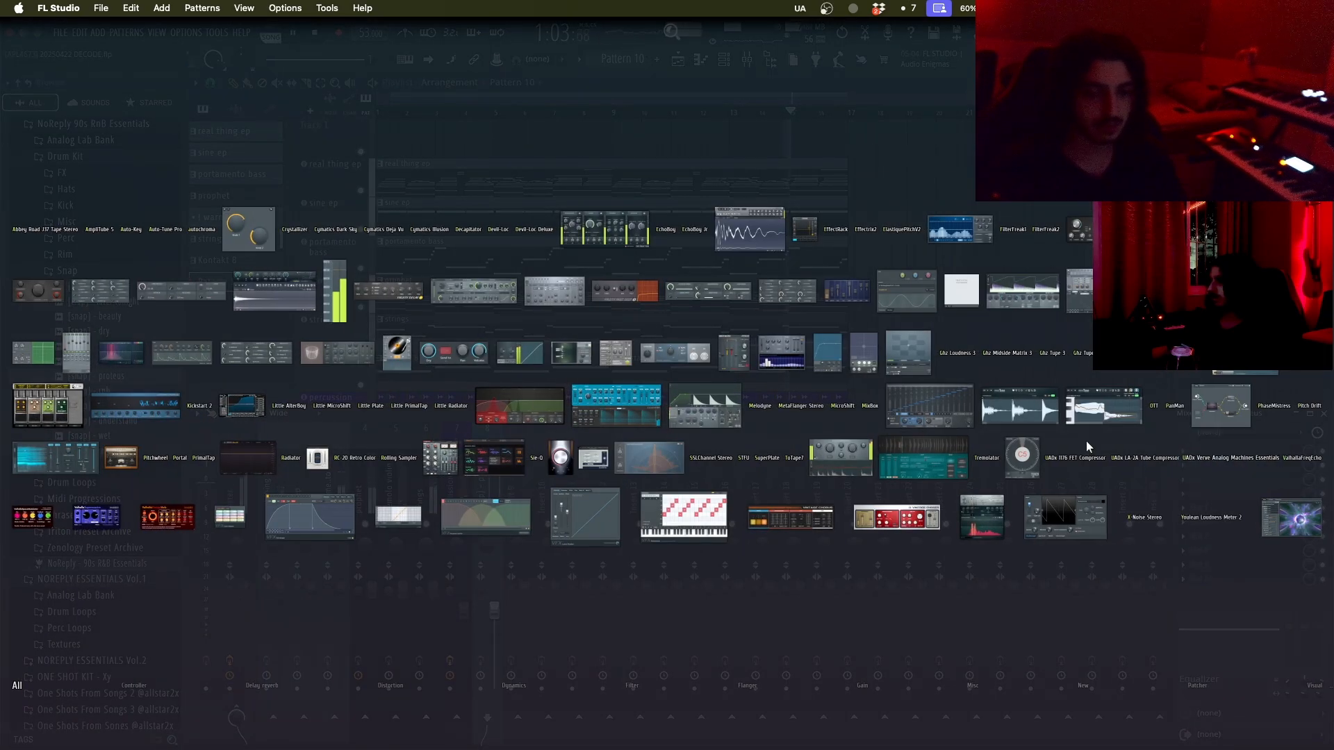
{"action": "key", "text": "F8"}
{"action": "left_click", "coordinate": [1213, 450]}
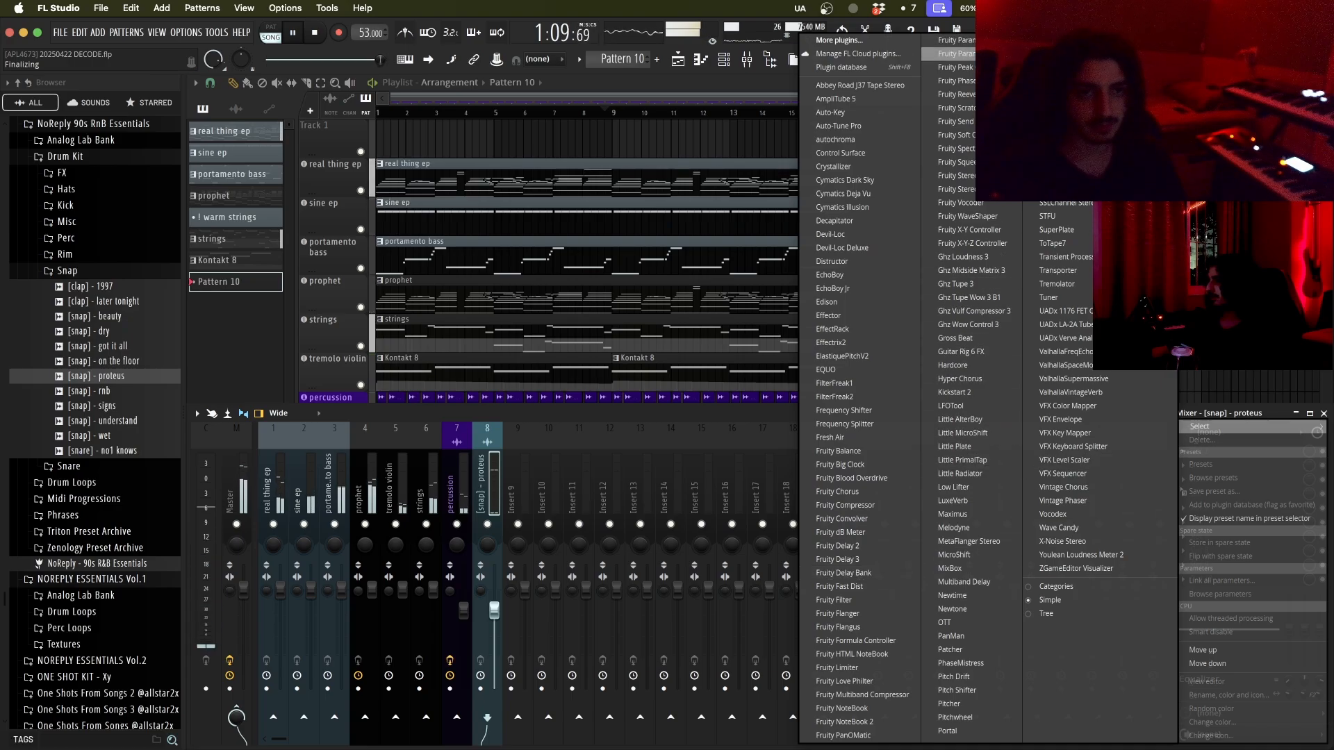
{"action": "left_click", "coordinate": [958, 53]}
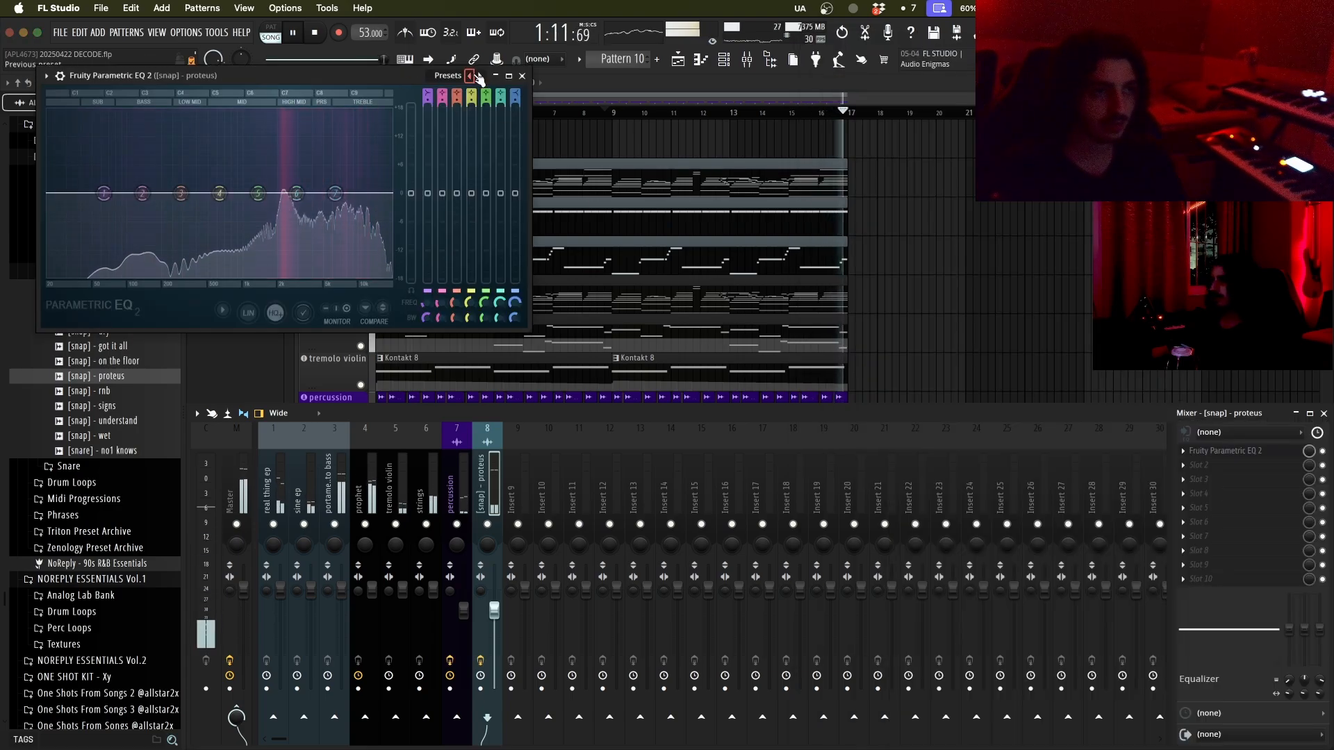
{"action": "left_click", "coordinate": [448, 75]}
{"action": "left_click", "coordinate": [511, 216]}
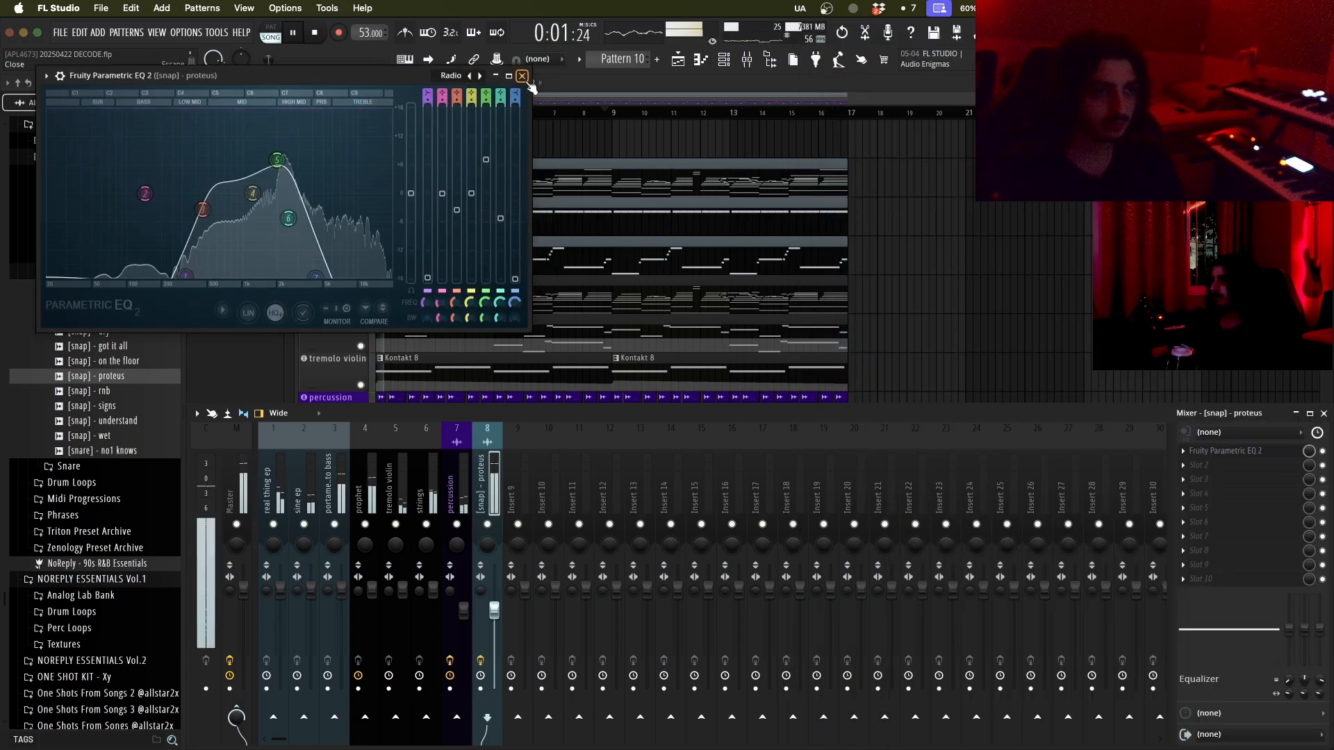
{"action": "left_click", "coordinate": [521, 76]}
Step: Add ValhallaVintageVerb to slot 9 of the snap mixer track with 22.3% mix, NOW color and a 410 Hz low cut
{"action": "key", "text": "F8"}
{"action": "type", "text": "valhall"}
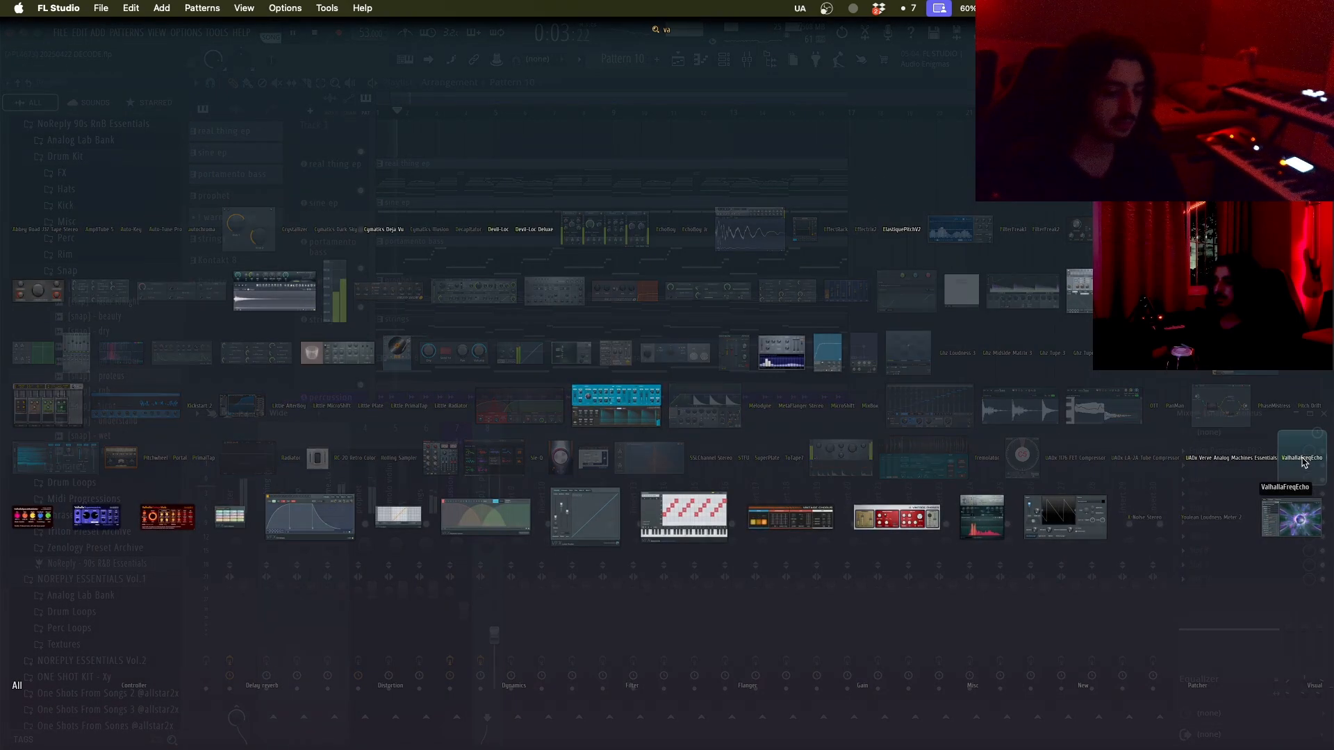
{"action": "left_click", "coordinate": [168, 518]}
{"action": "left_click_drag", "start_coordinate": [83, 203], "coordinate": [83, 340]}
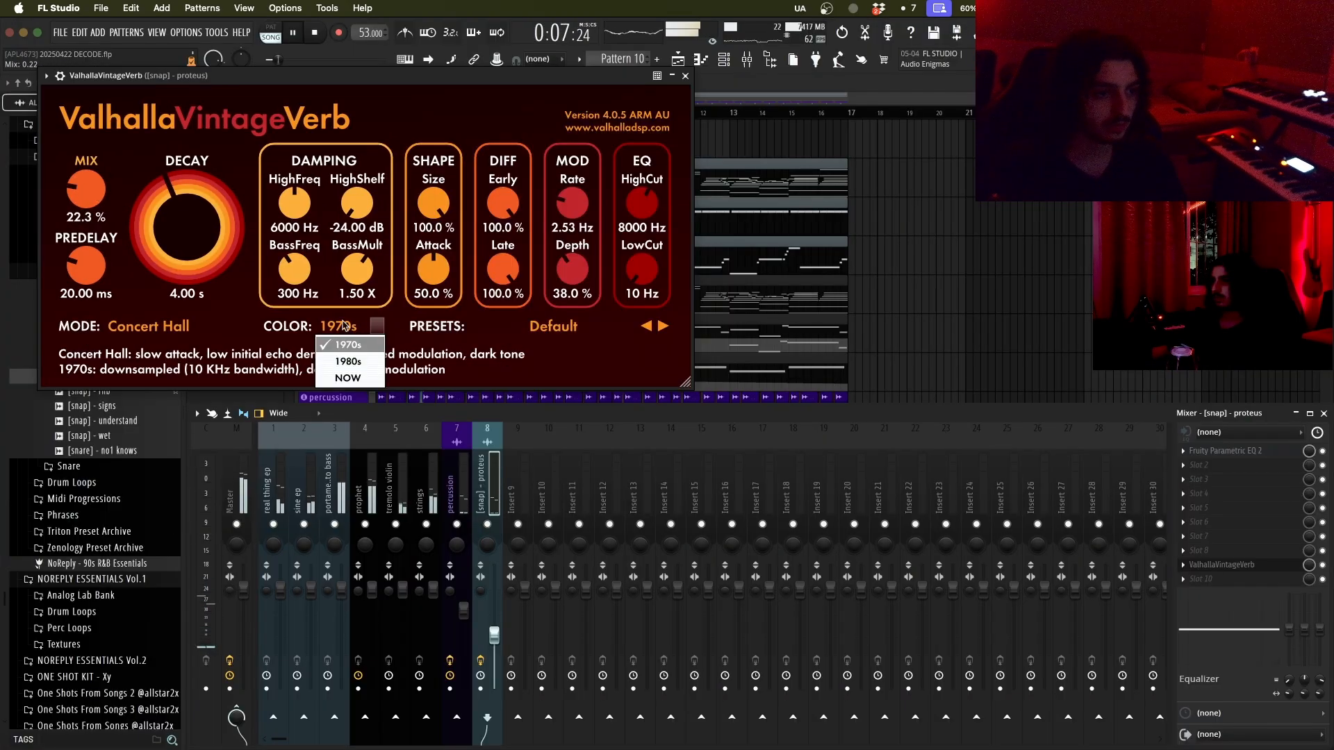
{"action": "left_click", "coordinate": [347, 377]}
{"action": "left_click_drag", "start_coordinate": [642, 269], "coordinate": [642, 229]}
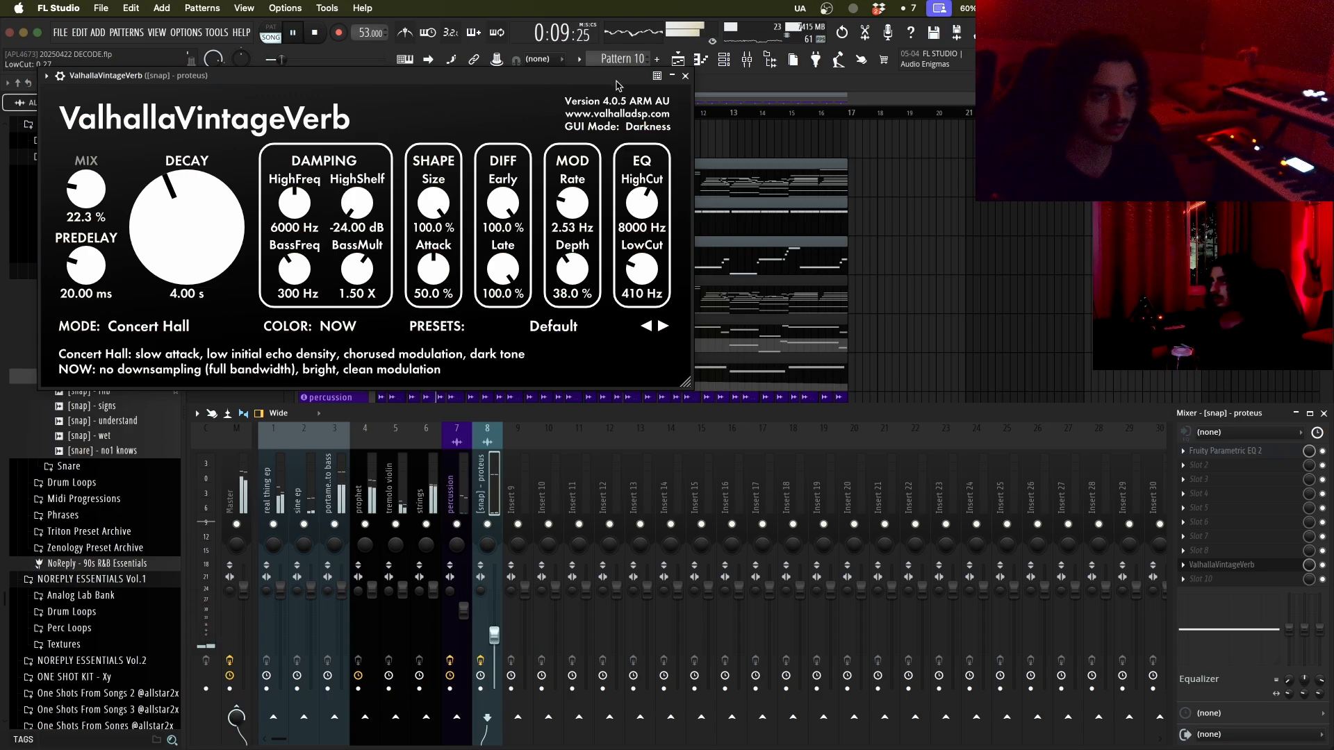
{"action": "left_click", "coordinate": [685, 76]}
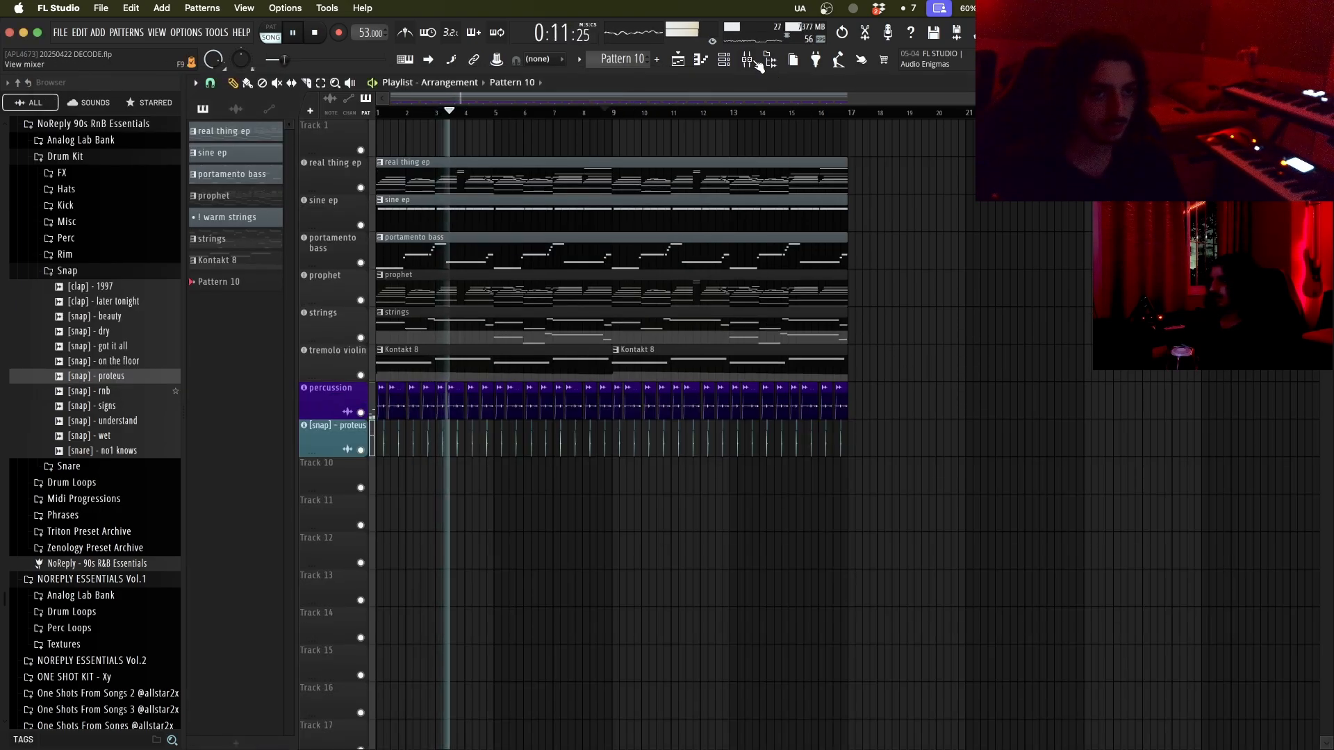
Step: Pan the tremolo violin mixer track 48% right and the strings track left, and unmute the prophet track
{"action": "left_click", "coordinate": [758, 62]}
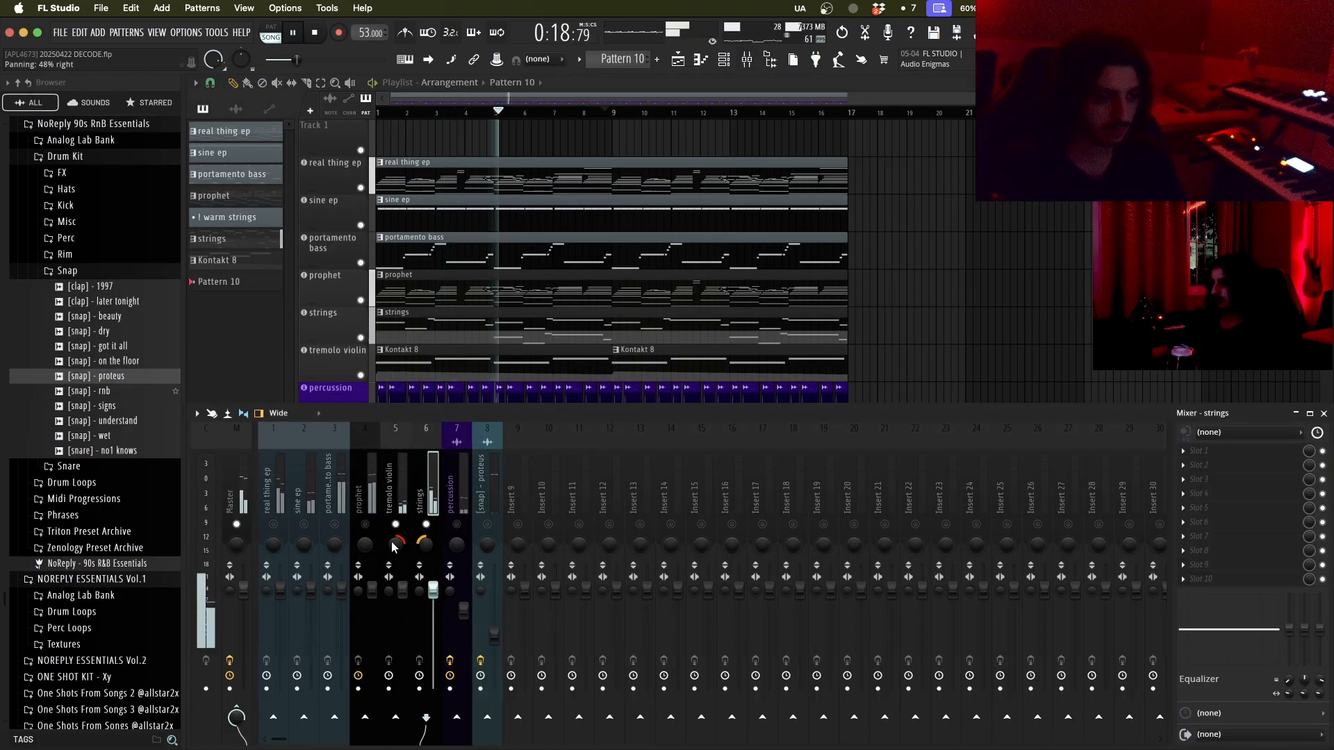
{"action": "left_click", "coordinate": [366, 525]}
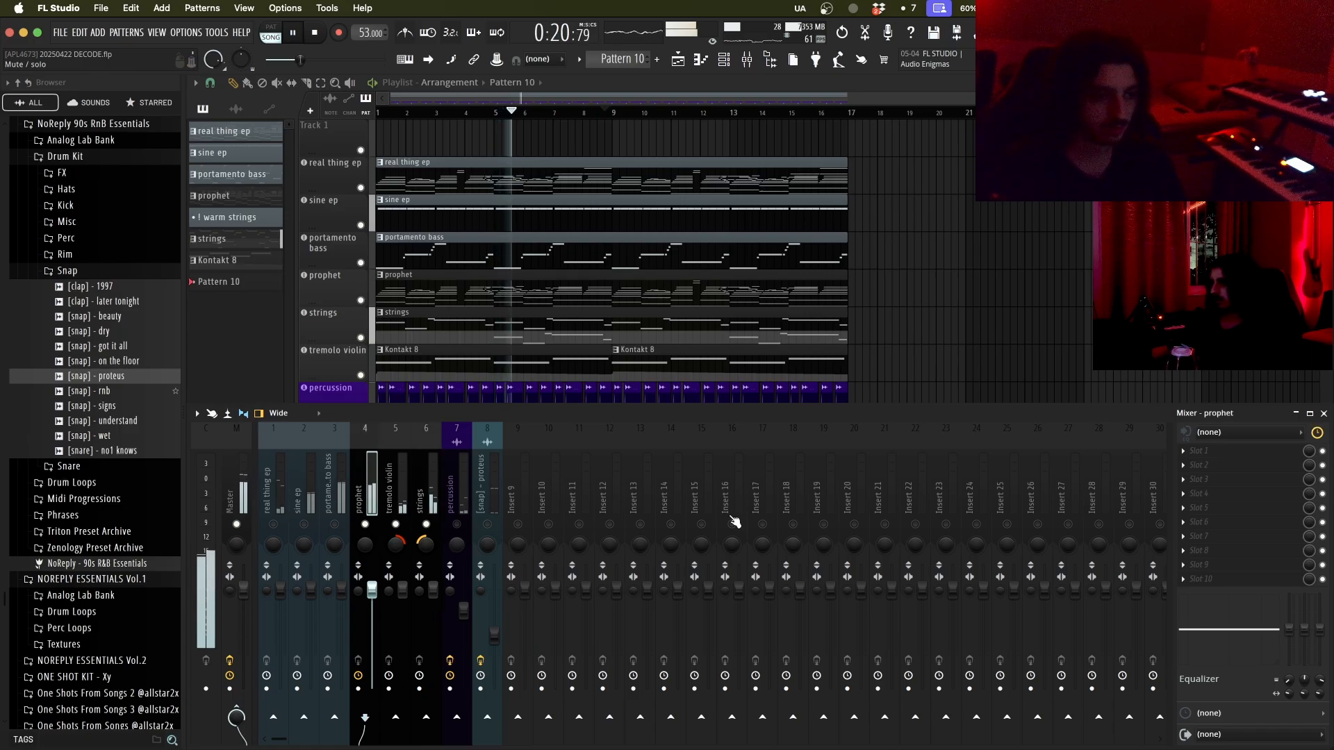
Step: Add Ghz Vulf Compressor 3 to slot 2 of the prophet mixer track with 43% comp, 15% wow and 39% lofi
{"action": "left_click", "coordinate": [1215, 460]}
{"action": "type", "text": "vulf compr"}
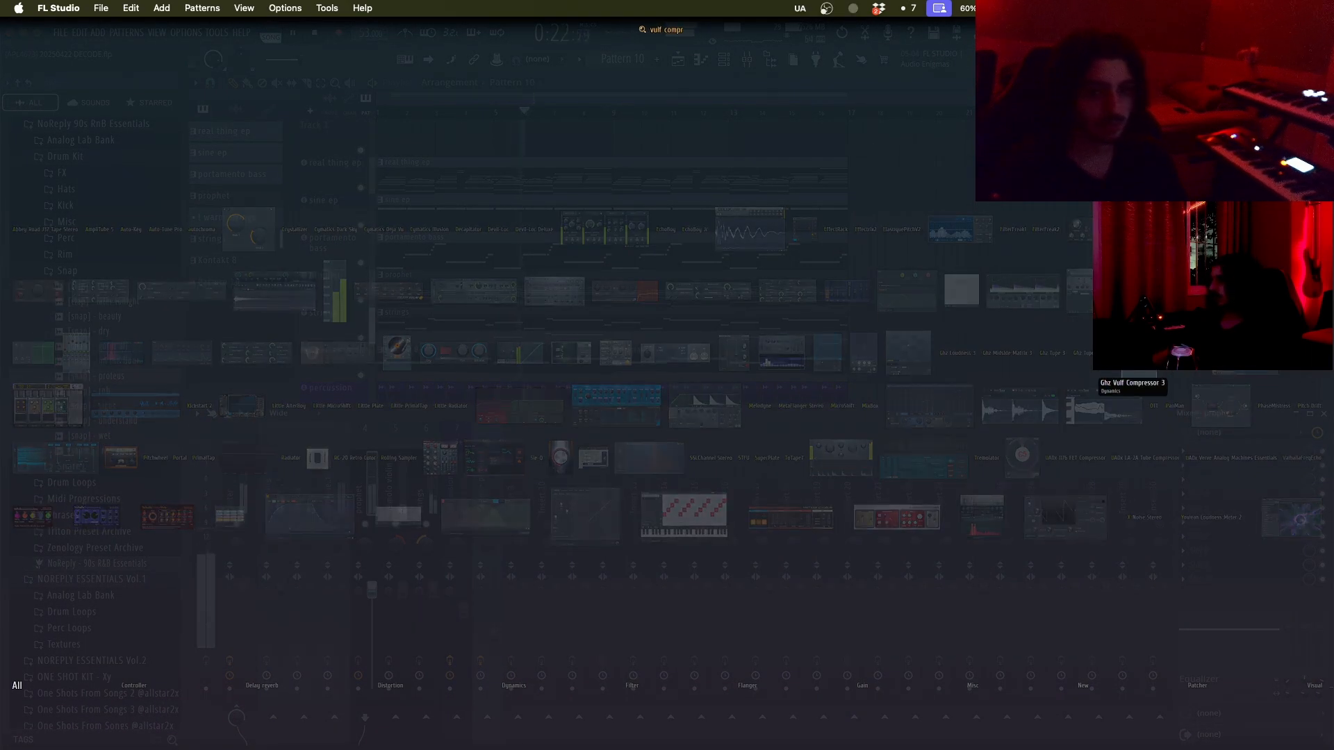
{"action": "type", "text": "e"}
{"action": "key", "text": "Return"}
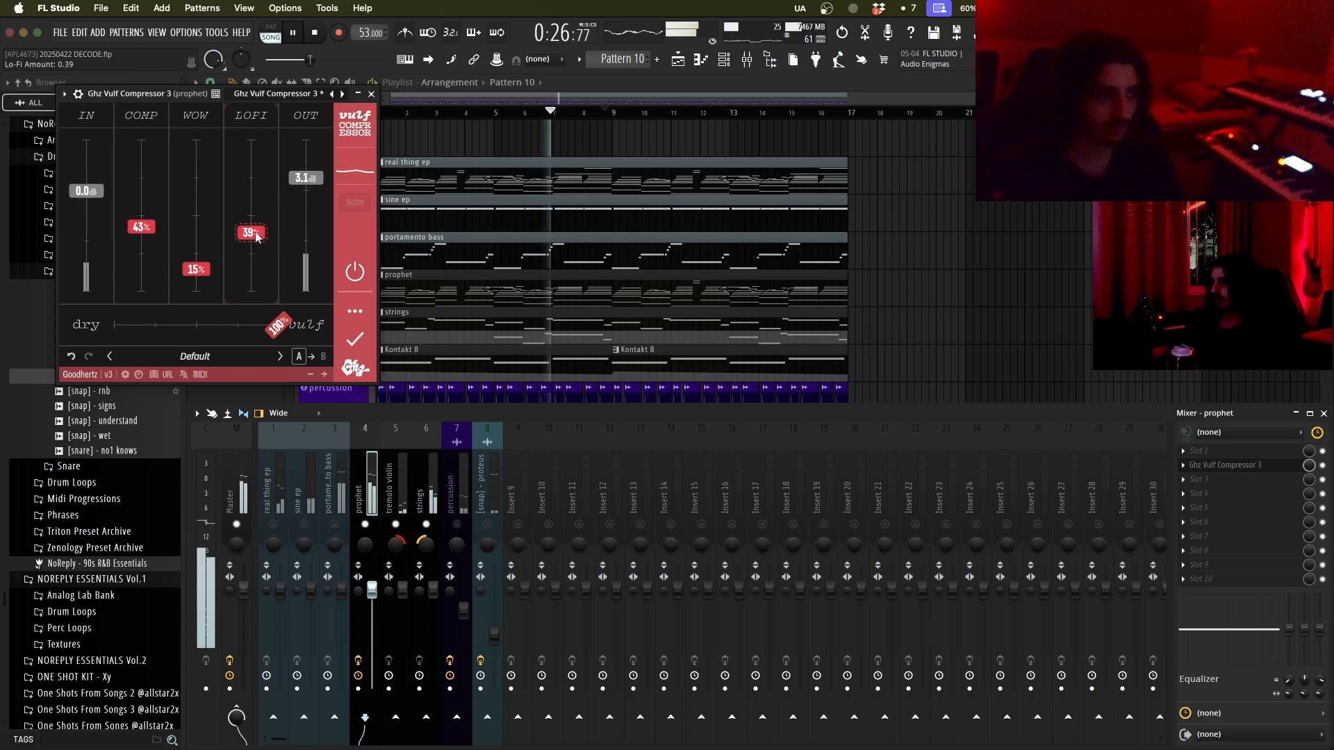
{"action": "left_click", "coordinate": [371, 94]}
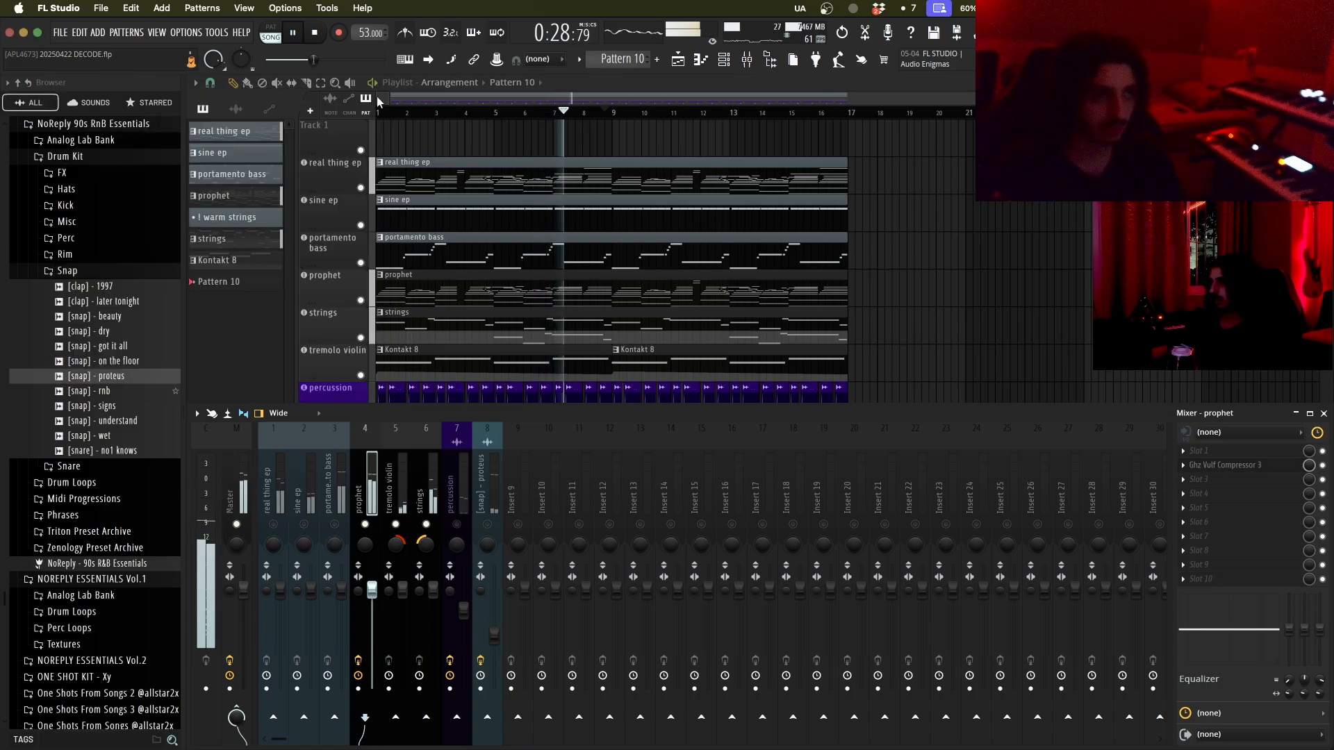
Step: Add Pro-Q 4 to slot 3 of the prophet mixer track with a 24 dB/oct low cut and raise the cut frequency
{"action": "left_click", "coordinate": [1229, 480]}
{"action": "type", "text": "pro-q"}
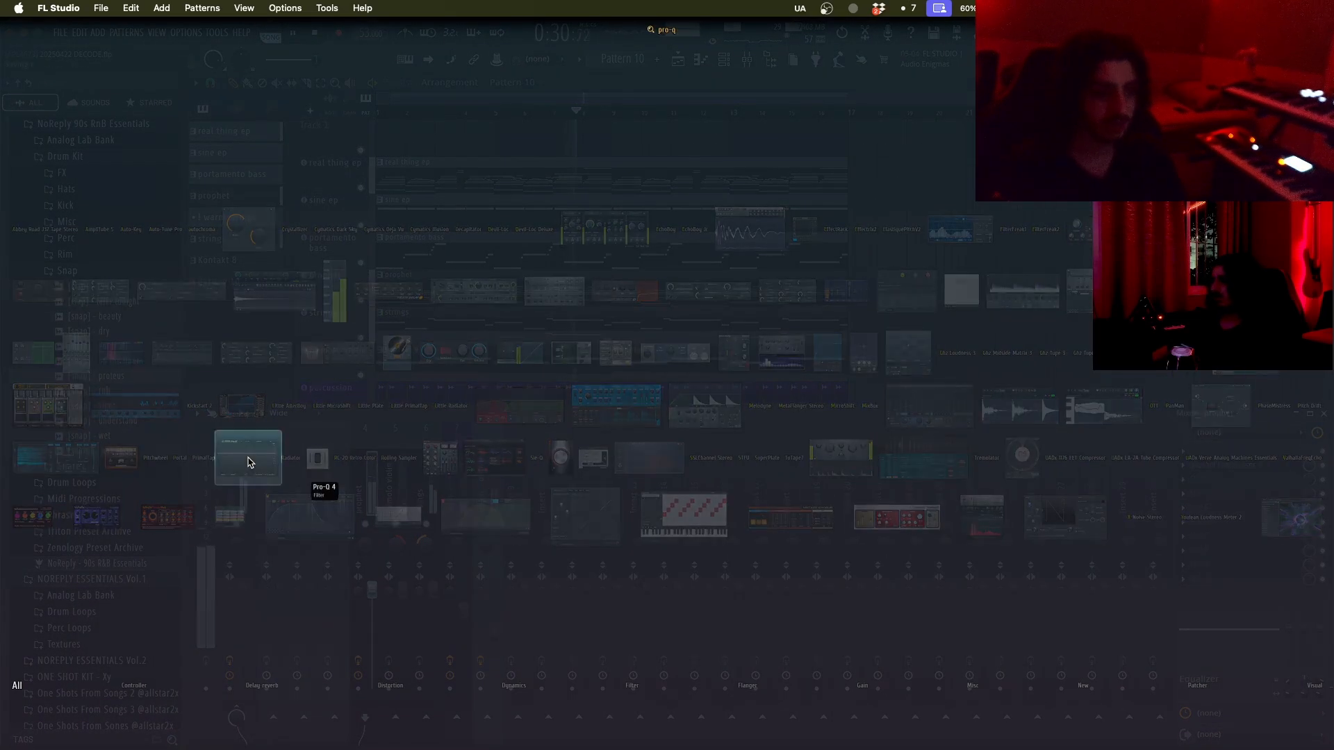
{"action": "left_click", "coordinate": [249, 460]}
{"action": "left_click", "coordinate": [129, 464]}
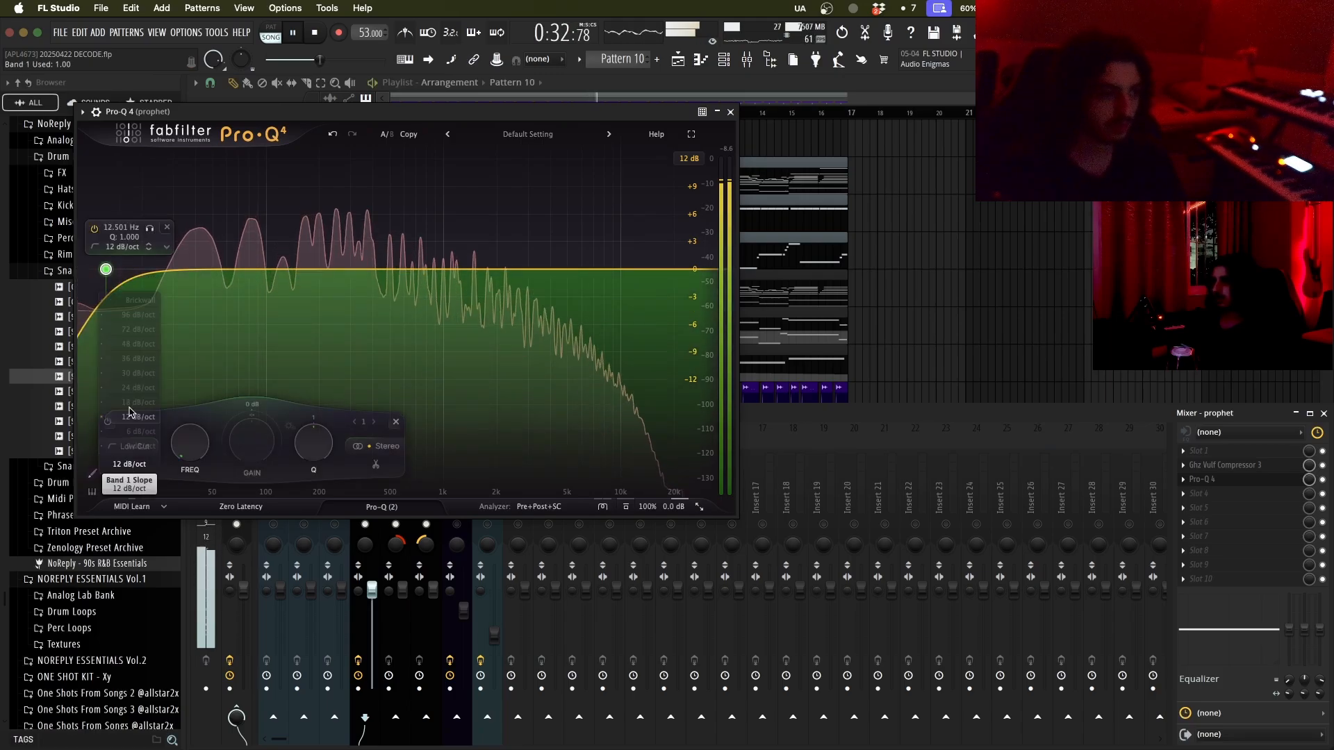
{"action": "left_click", "coordinate": [132, 388]}
{"action": "left_click_drag", "start_coordinate": [178, 436], "coordinate": [178, 329]}
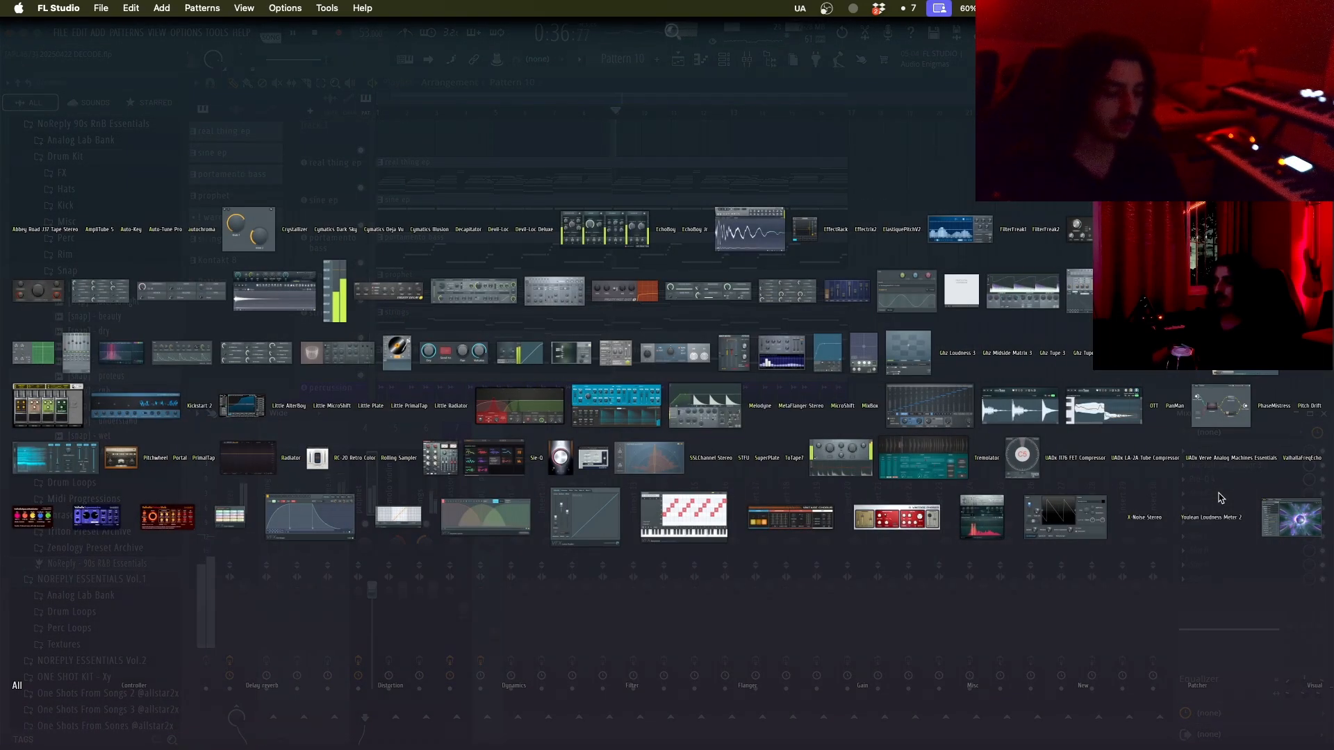
Step: Add Fruity Flangus to slot 4 of the prophet mixer track with a 55% wet level
{"action": "left_click", "coordinate": [842, 292]}
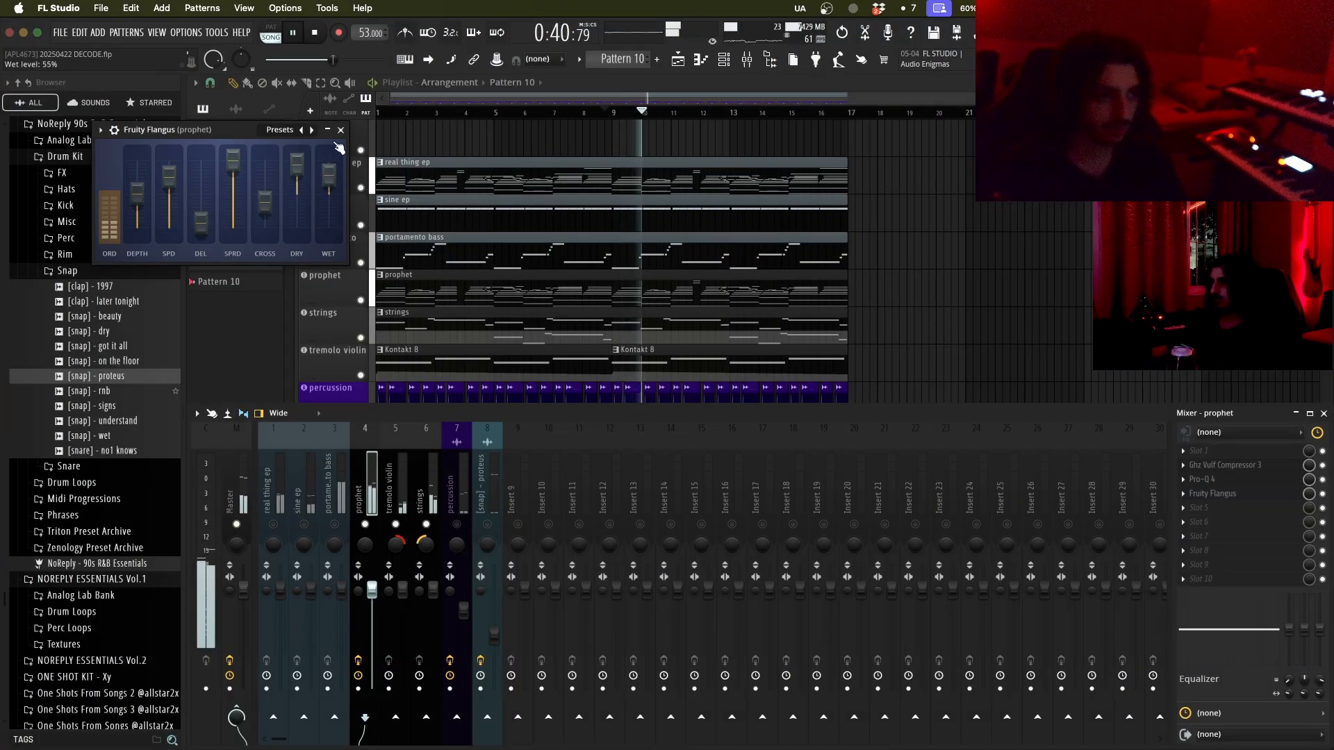
{"action": "key", "text": "Escape"}
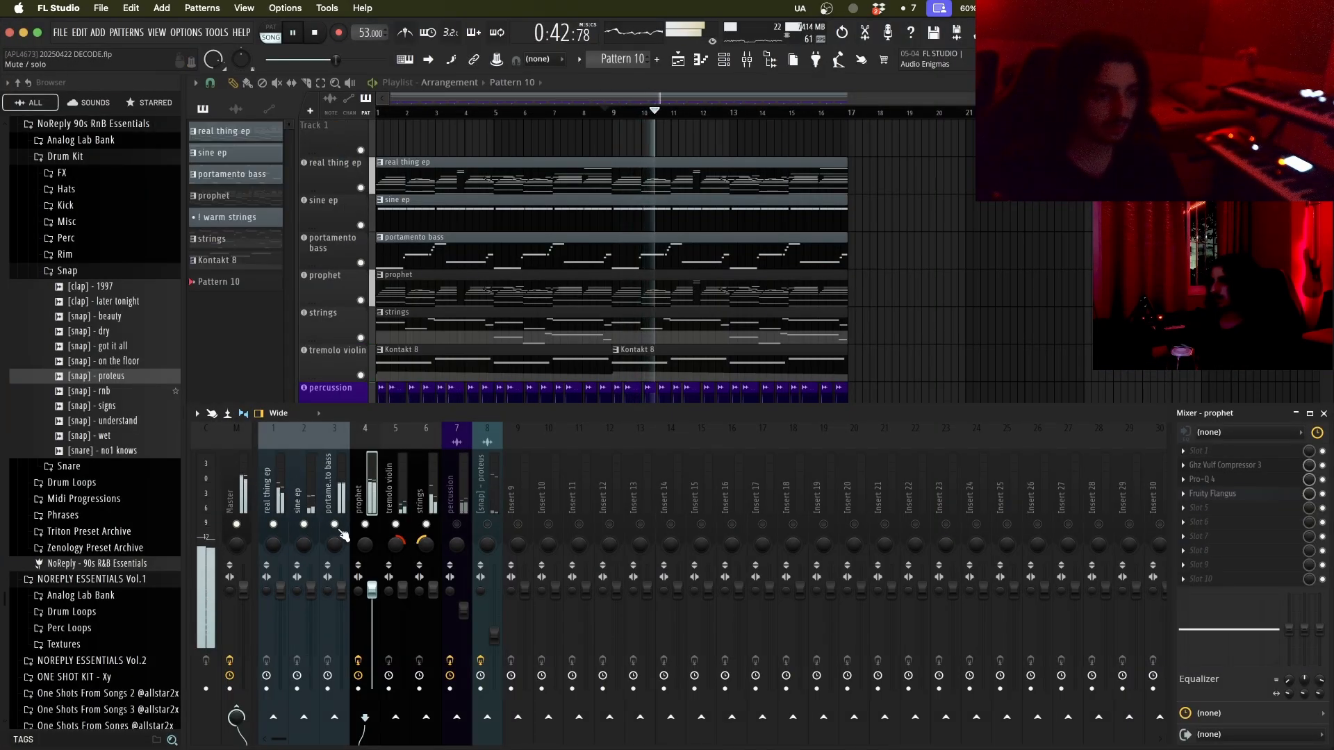
Step: Add RBass Stereo to slot 2 of the portamento bass mixer track with an intensity of 1.7 and a gain of -1.6
{"action": "left_click", "coordinate": [337, 493]}
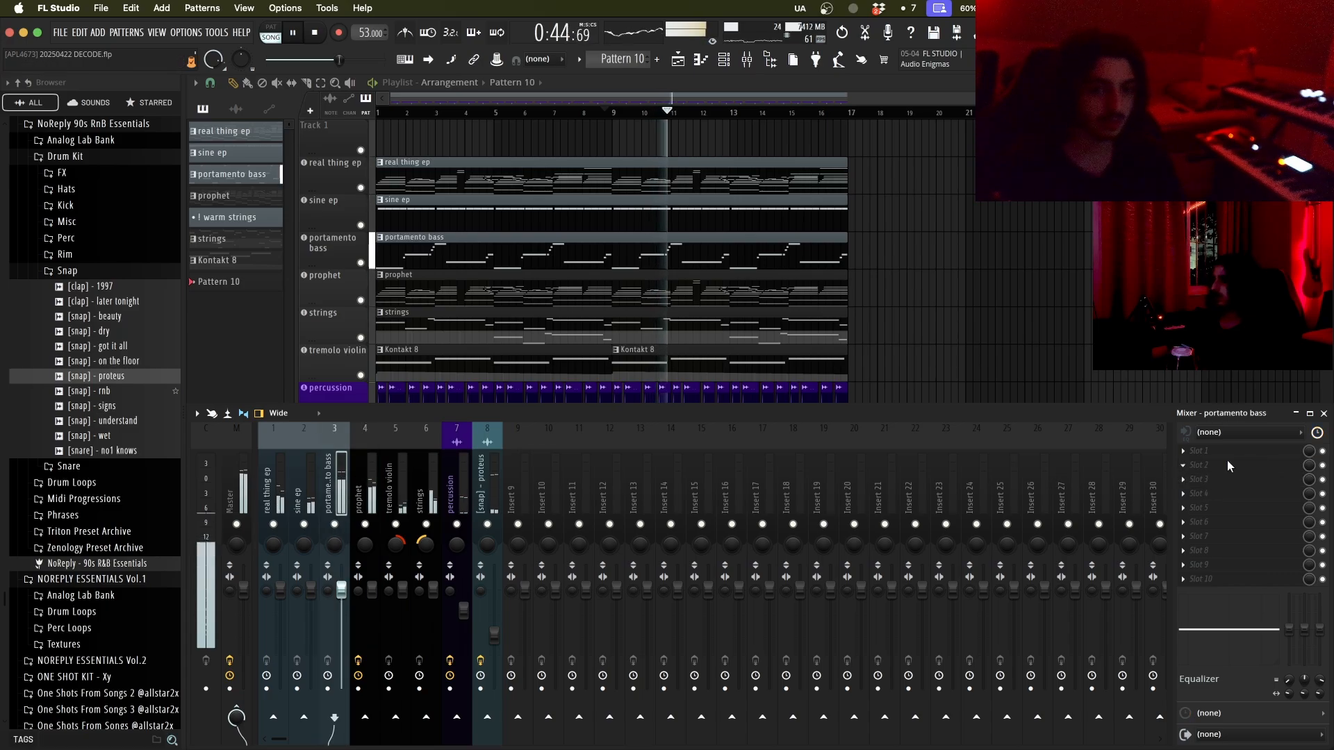
{"action": "key", "text": "F8"}
{"action": "type", "text": "rbass"}
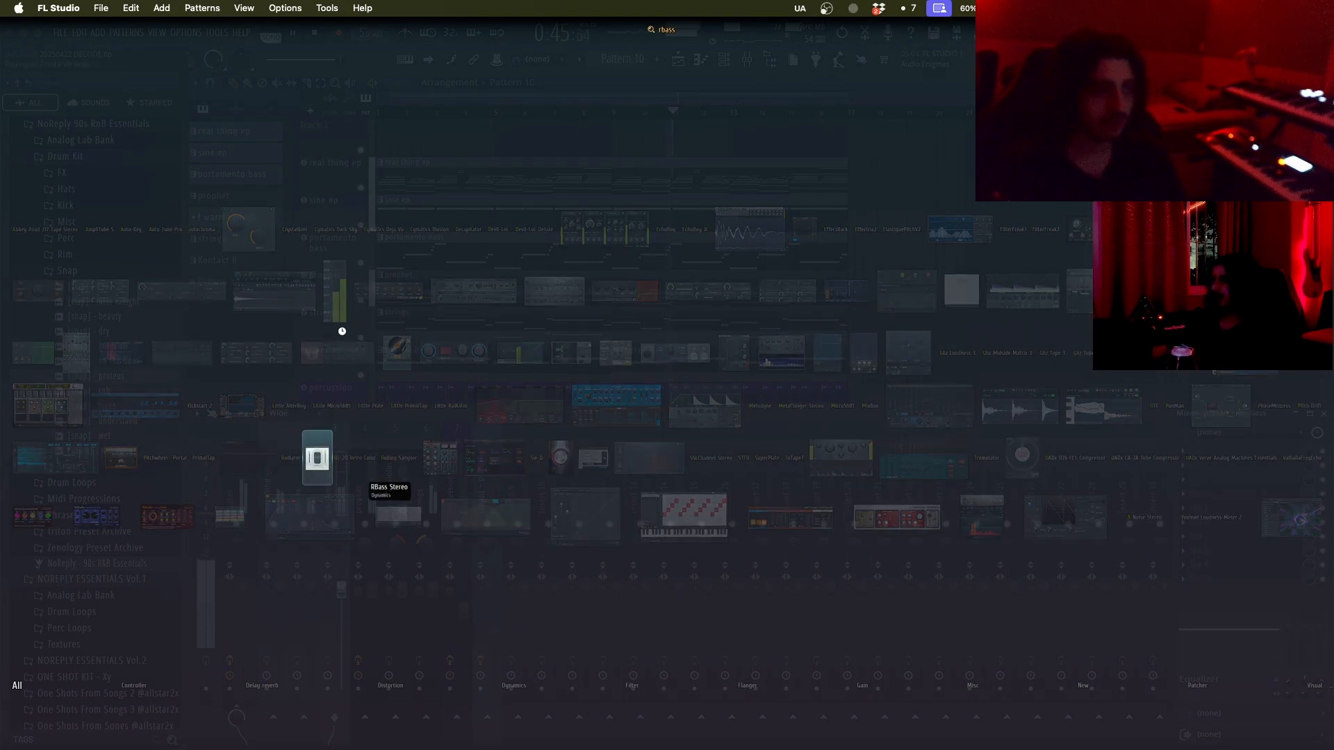
{"action": "key", "text": "Return"}
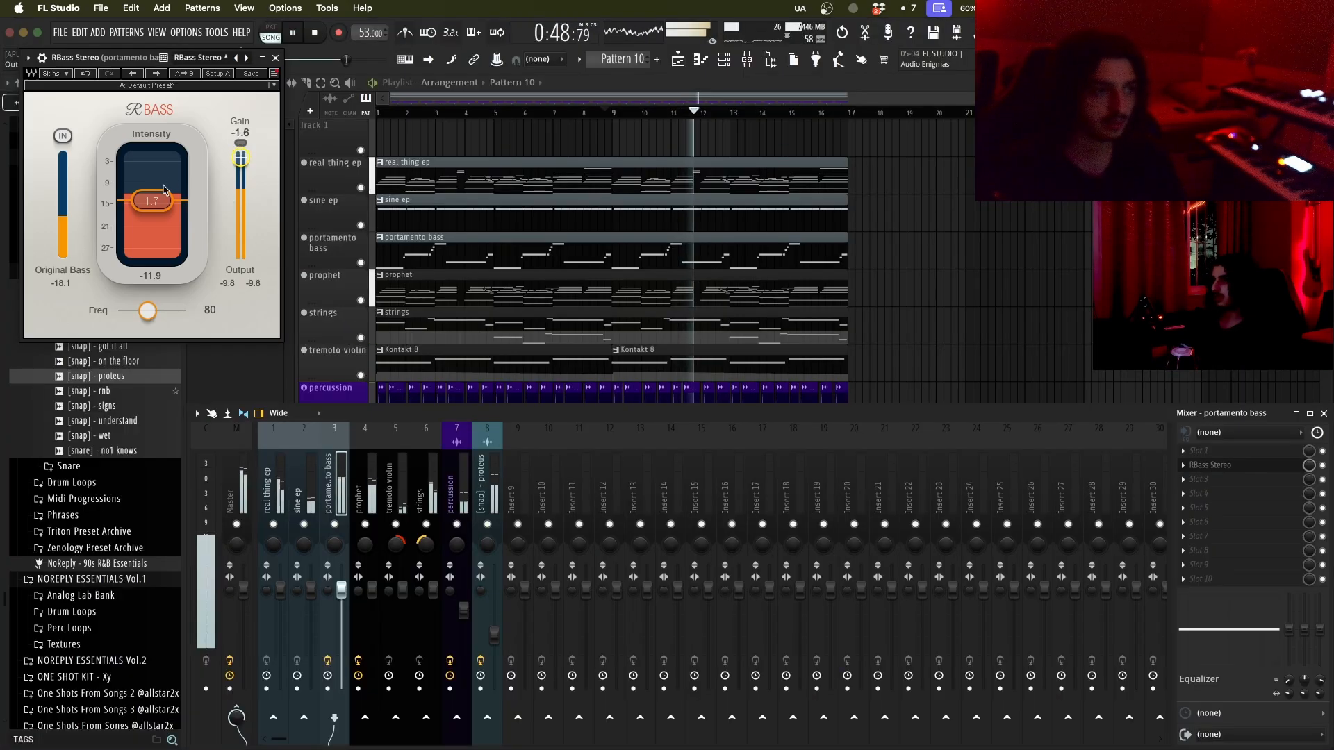
{"action": "key", "text": "F12"}
Step: Insert a new playlist track above portamento bass and make it a Repro-5 instrument track
{"action": "right_click", "coordinate": [341, 248]}
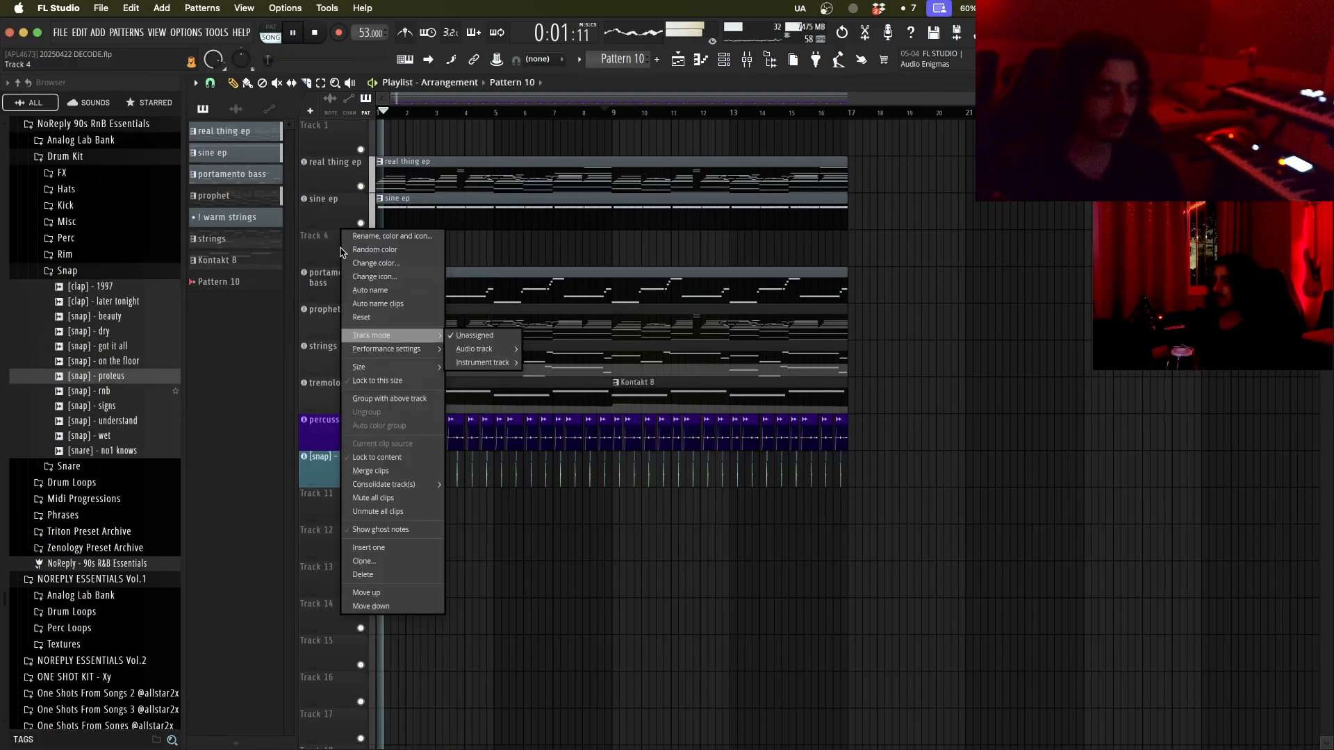
{"action": "mouse_move", "coordinate": [484, 362]}
{"action": "left_click", "coordinate": [545, 682]}
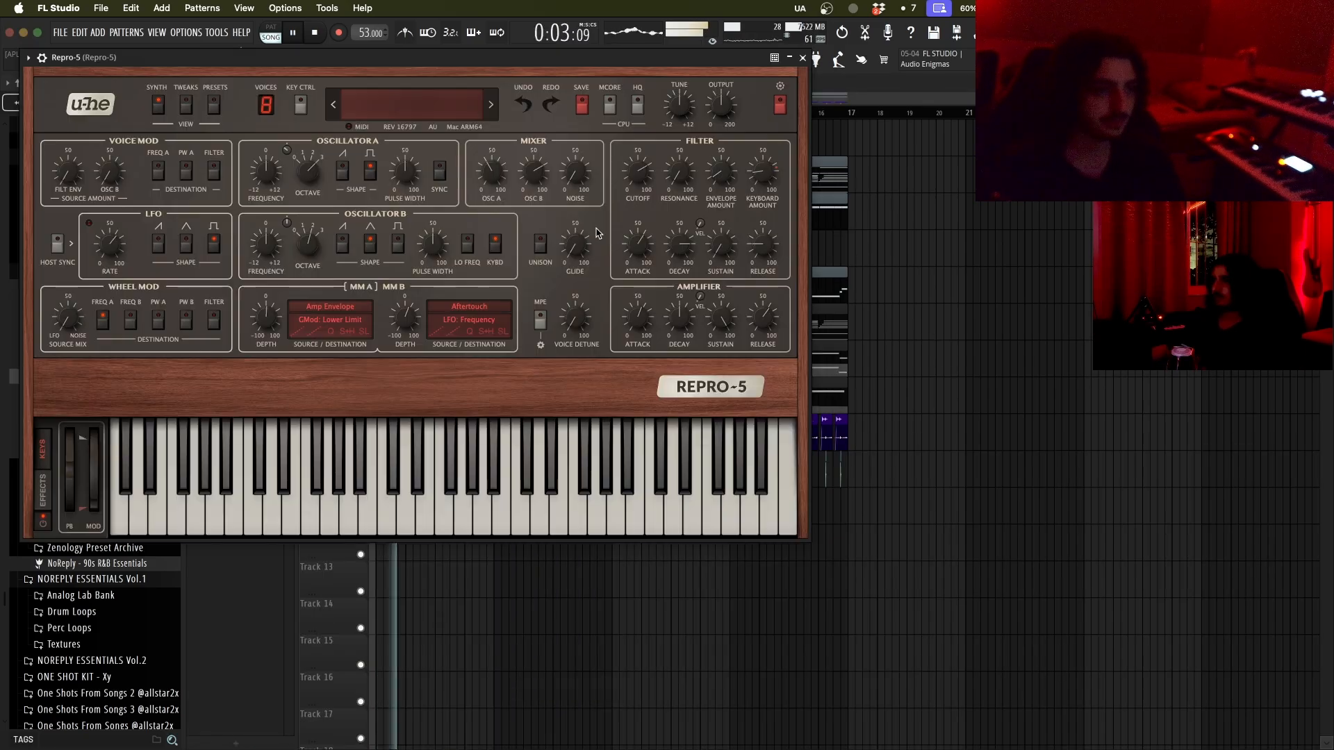
{"action": "key", "text": "Escape"}
Step: Copy the notes of the sine ep pattern into a new Repro-5 pattern at the start of its track
{"action": "double_click", "coordinate": [619, 214]}
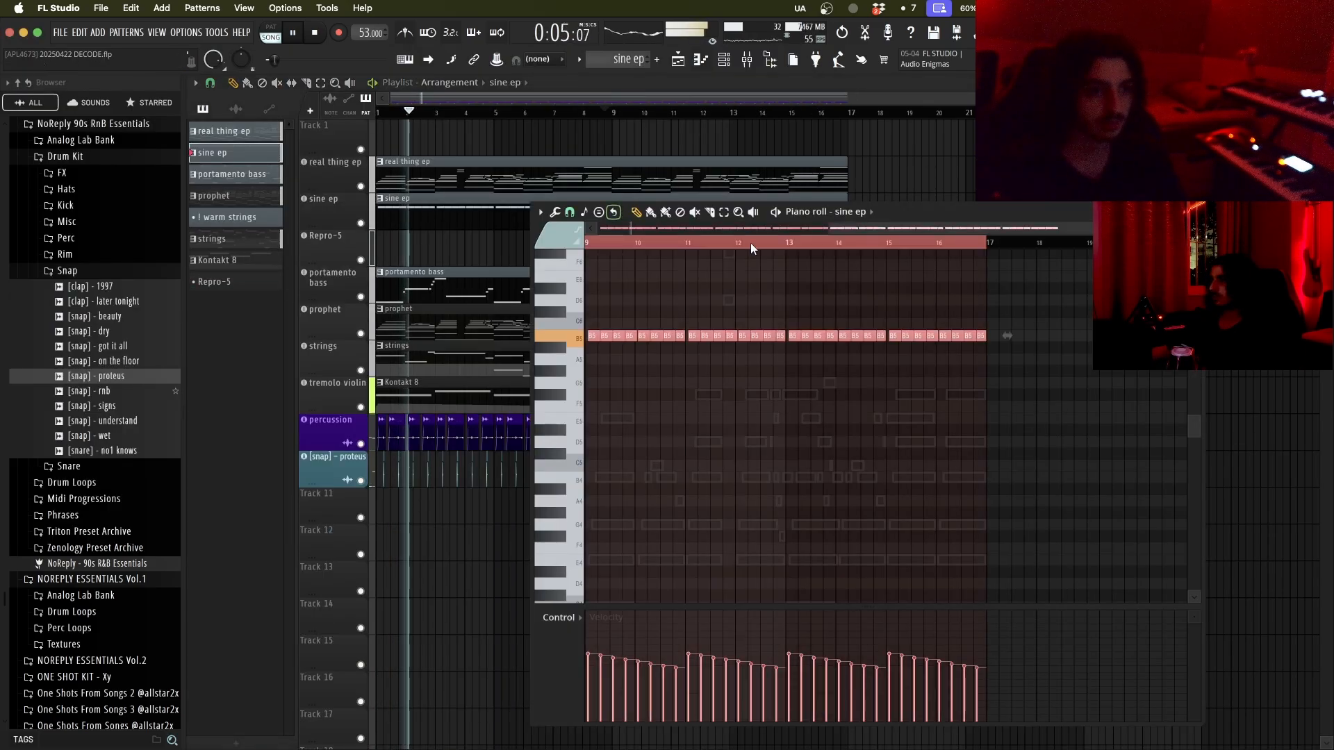
{"action": "left_click", "coordinate": [1179, 212]}
{"action": "double_click", "coordinate": [619, 239]}
{"action": "key", "text": "super+v"}
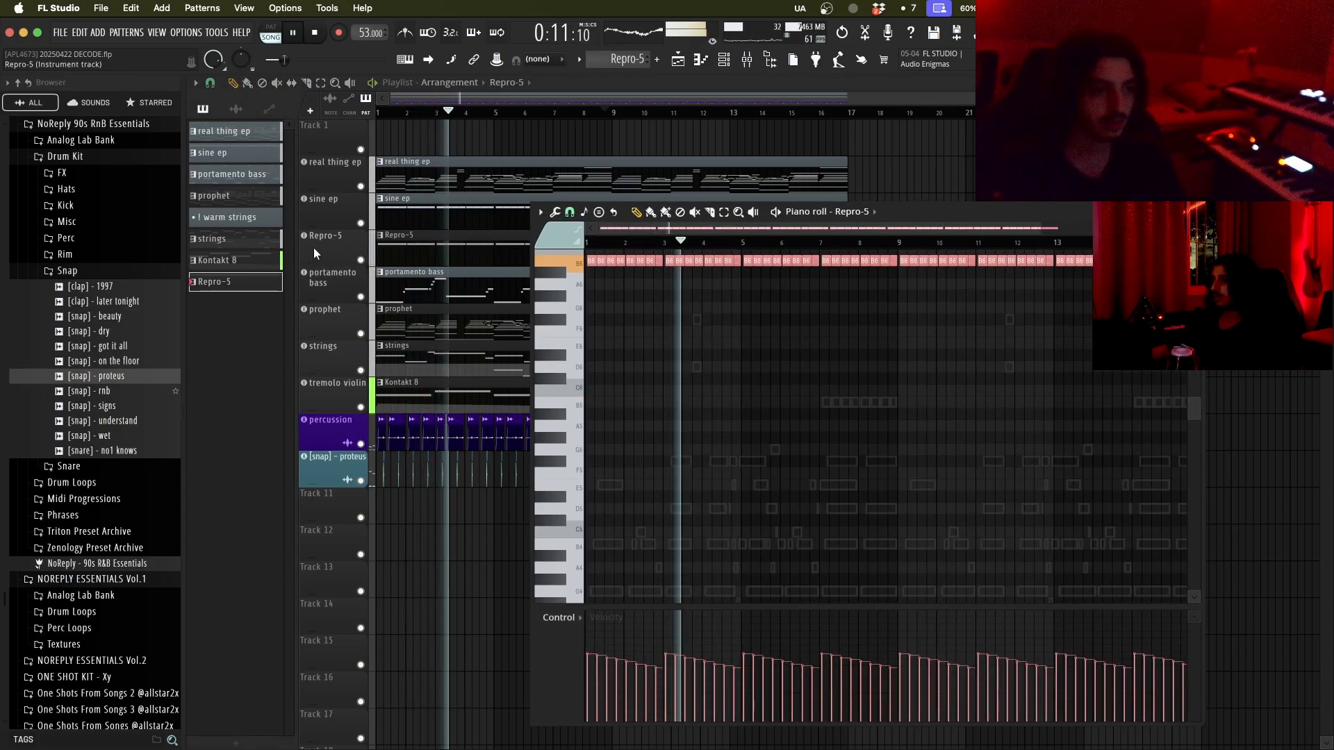
Step: Open the Repro-5 preset browser and audition several general presets, ending on Throbbing Mayhem
{"action": "left_click", "coordinate": [338, 251]}
{"action": "left_click", "coordinate": [338, 250]}
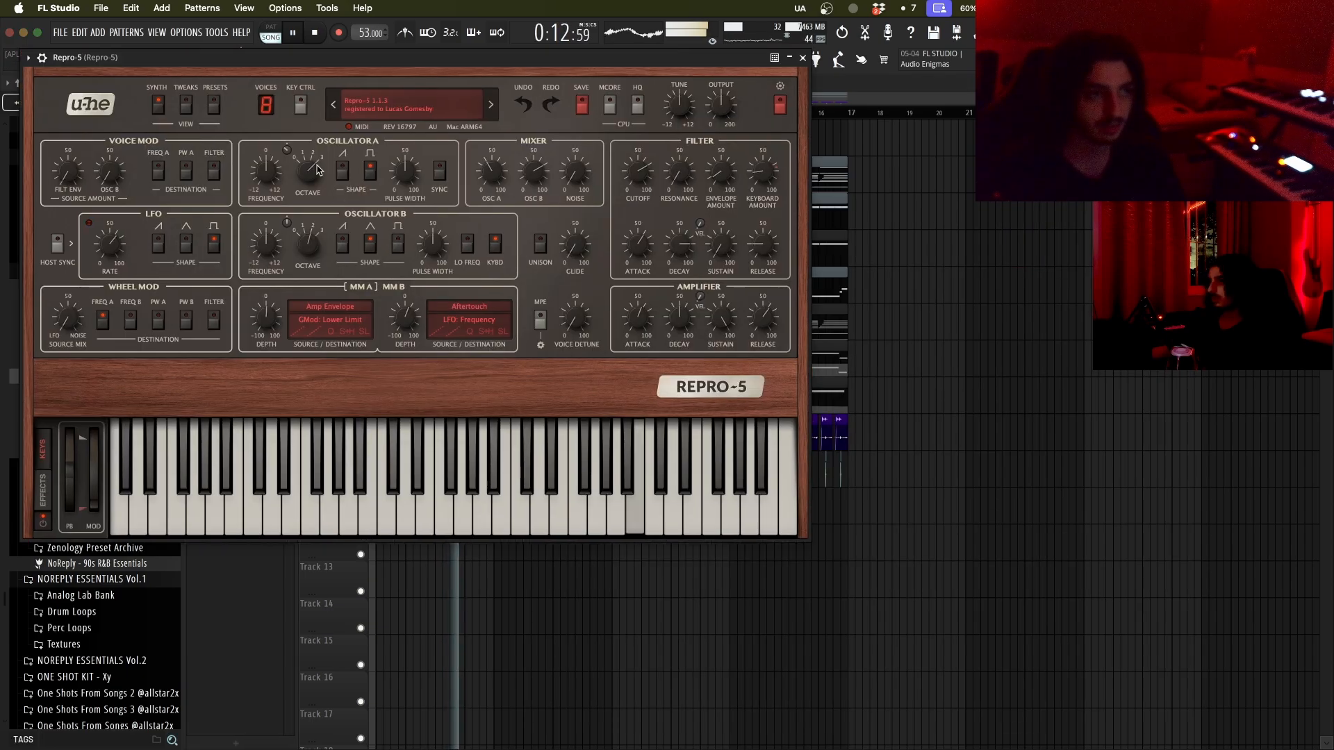
{"action": "left_click", "coordinate": [206, 108]}
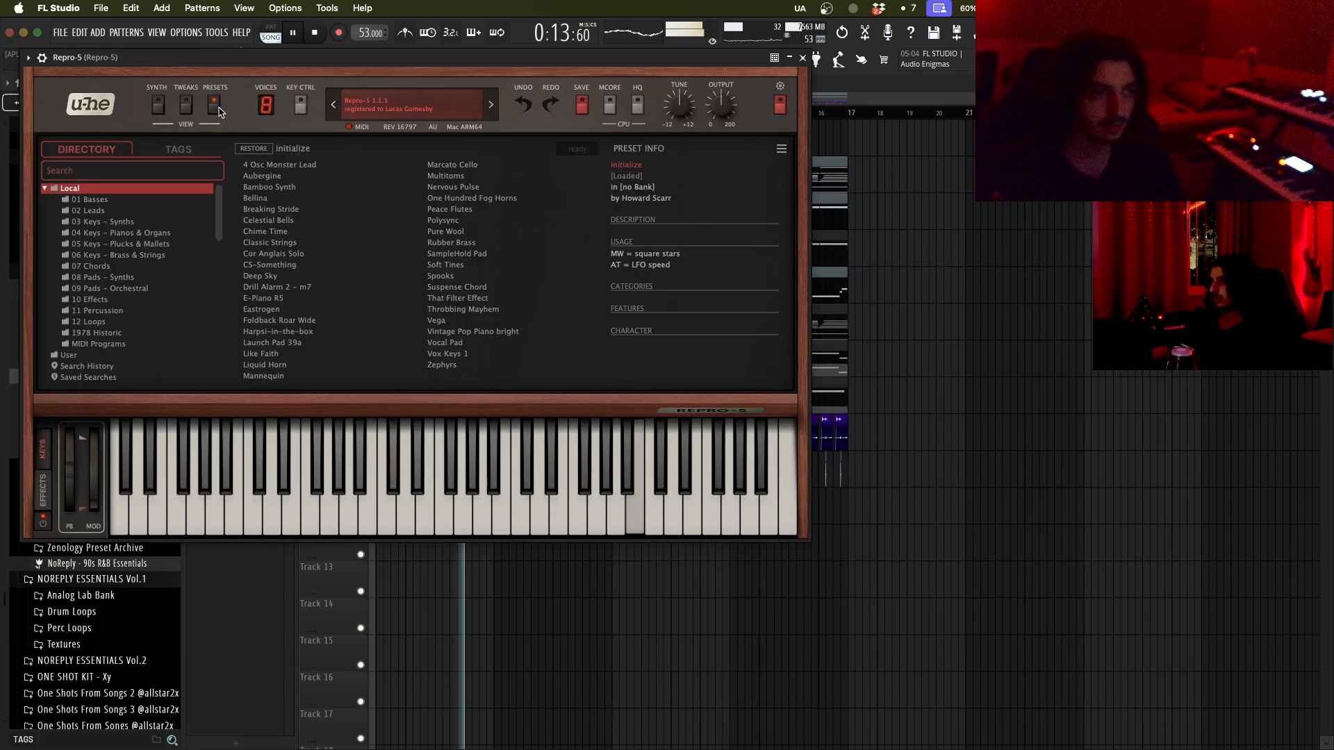
{"action": "left_click", "coordinate": [332, 277]}
{"action": "left_click", "coordinate": [313, 309]}
{"action": "left_click", "coordinate": [322, 331]}
{"action": "left_click", "coordinate": [470, 309]}
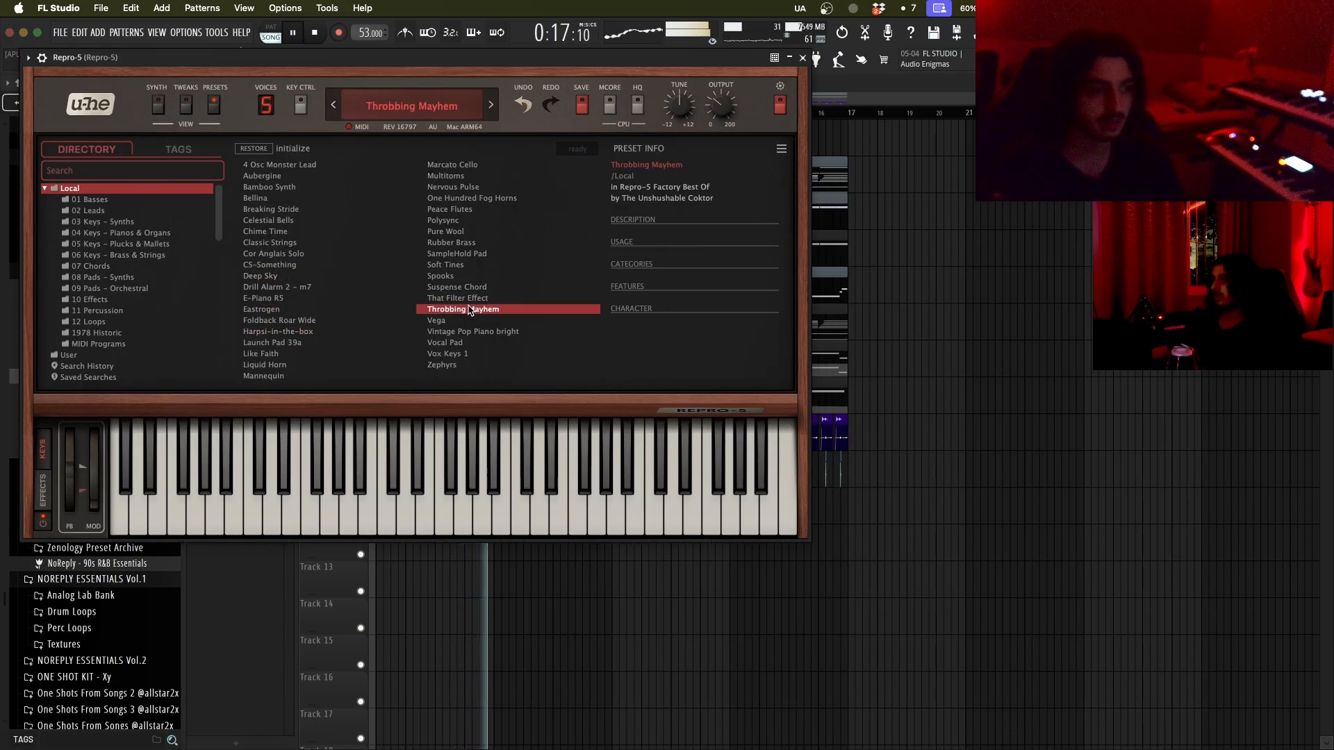
Step: Audition the Pianos & Organs presets HS Weasely, JH E-Piano R5 and JH Funk Mashine in Repro-5
{"action": "left_click", "coordinate": [130, 234]}
{"action": "left_click", "coordinate": [484, 320]}
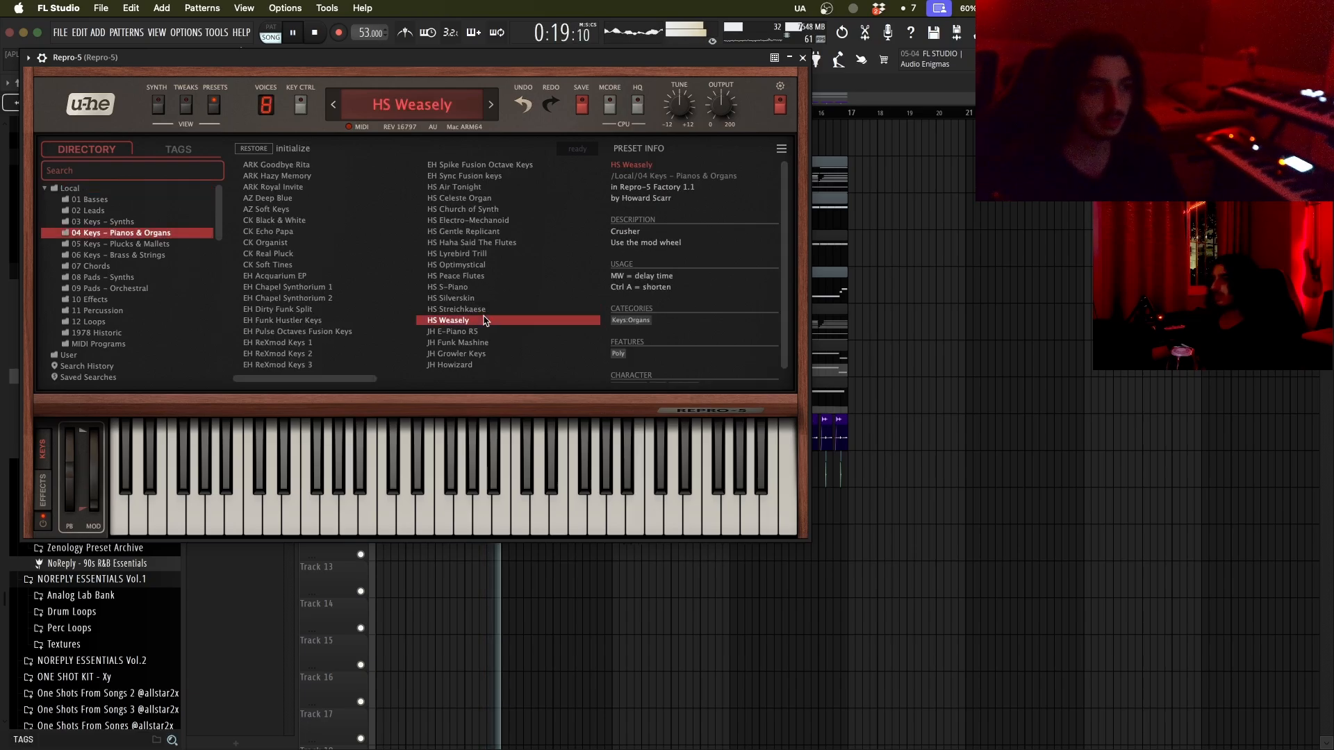
{"action": "left_click", "coordinate": [471, 332]}
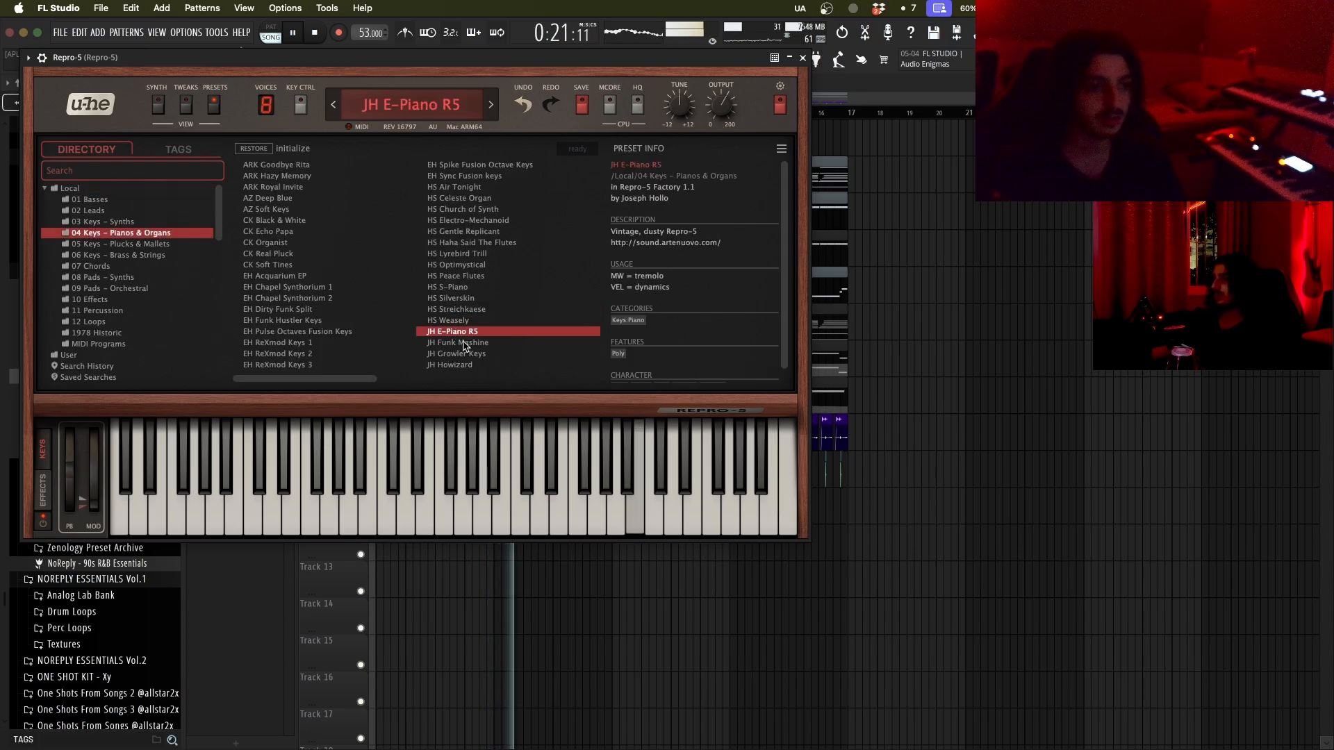
{"action": "left_click", "coordinate": [476, 343]}
Step: Lower the Repro-5 notes by an octave and audition more Pianos & Organs presets
{"action": "double_click", "coordinate": [834, 249]}
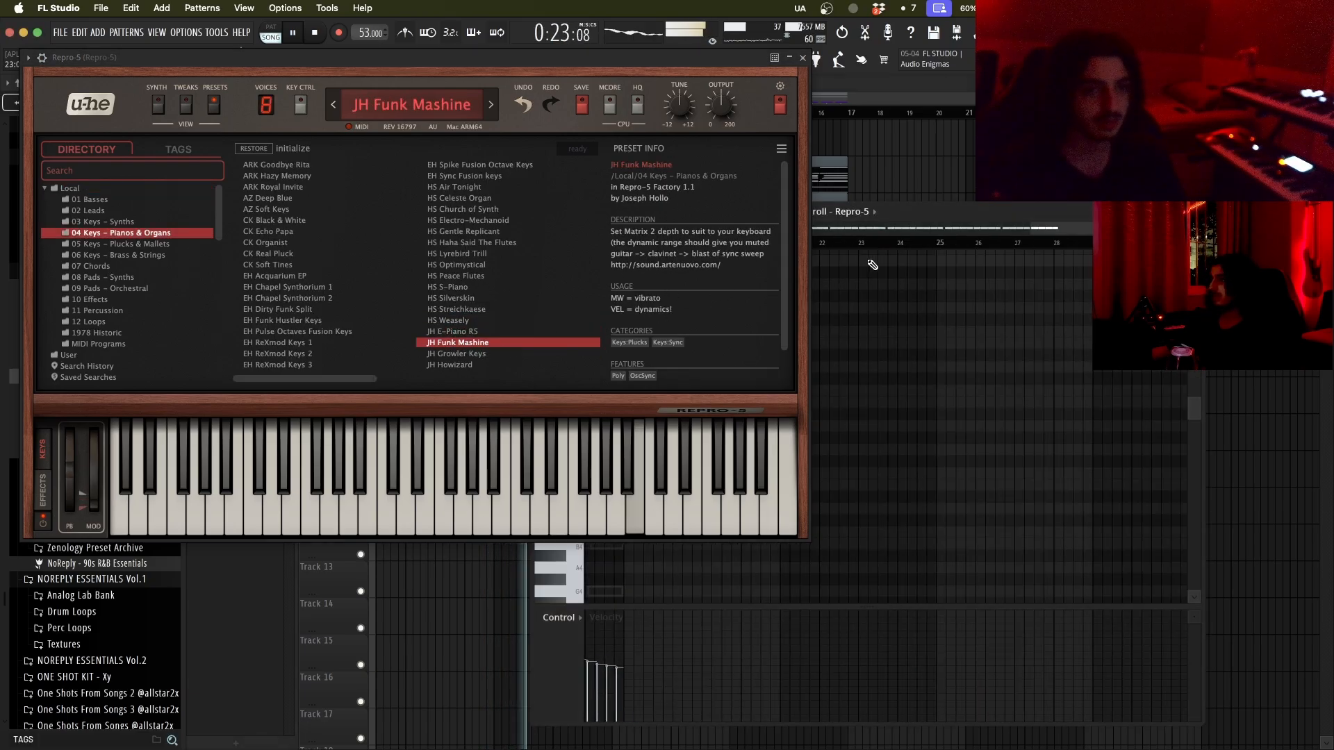
{"action": "left_click", "coordinate": [500, 298]}
{"action": "scroll", "coordinate": [514, 278], "scroll_direction": "right", "scroll_amount": 3}
{"action": "left_click", "coordinate": [488, 211]}
{"action": "scroll", "coordinate": [469, 278], "scroll_direction": "left", "scroll_amount": 3}
{"action": "left_click", "coordinate": [475, 277]}
Step: Audition the Plucks & Mallets presets AZ Velvet, AZ Water Bell, AZ WaterWheel, CK Bluebells and CK Left Bank
{"action": "left_click", "coordinate": [148, 244]}
{"action": "left_click", "coordinate": [352, 265]}
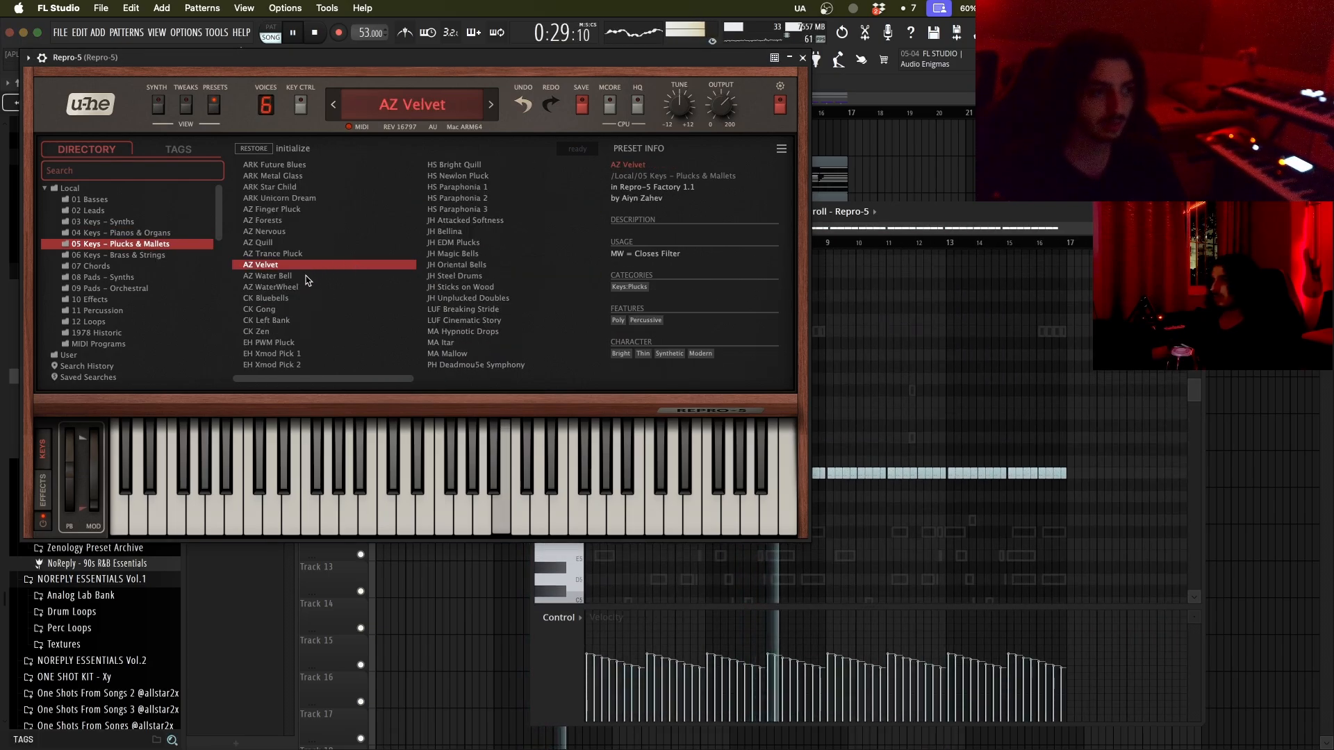
{"action": "left_click", "coordinate": [305, 276]}
{"action": "left_click", "coordinate": [309, 286]}
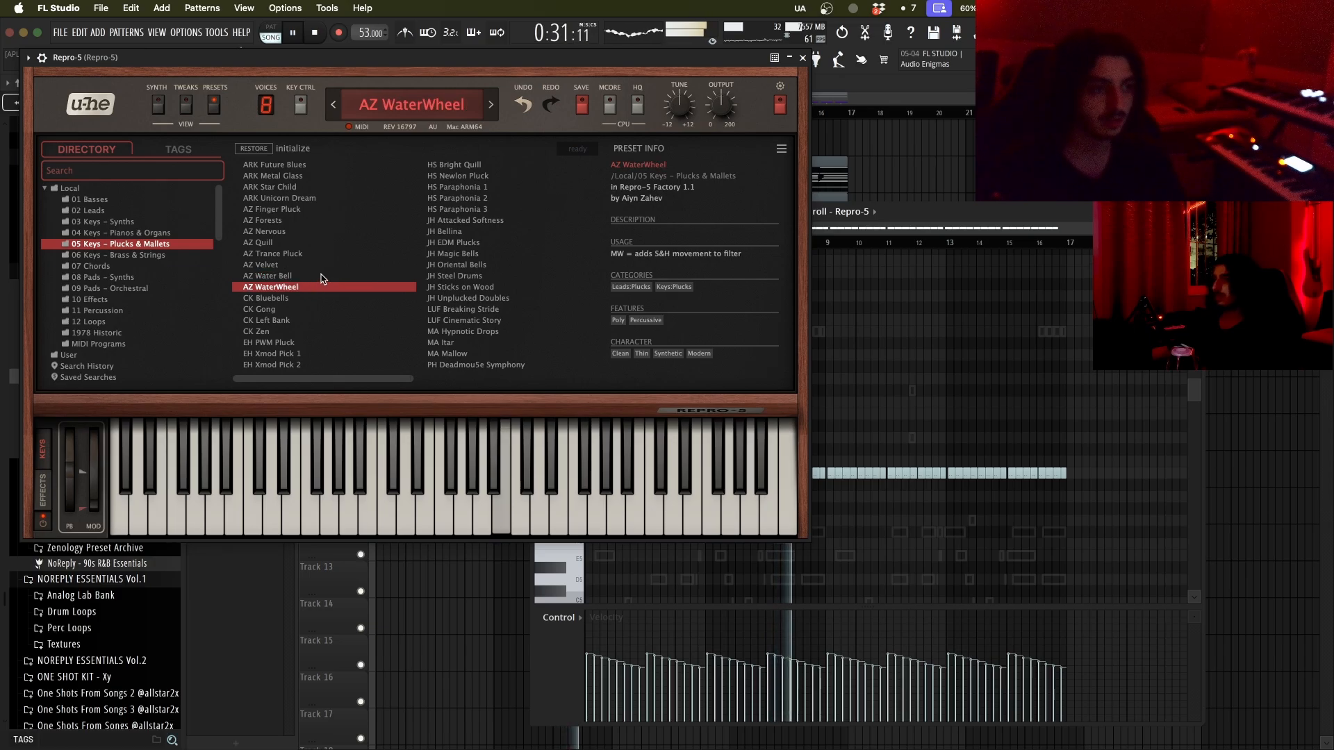
{"action": "left_click", "coordinate": [309, 298]}
{"action": "left_click", "coordinate": [357, 320]}
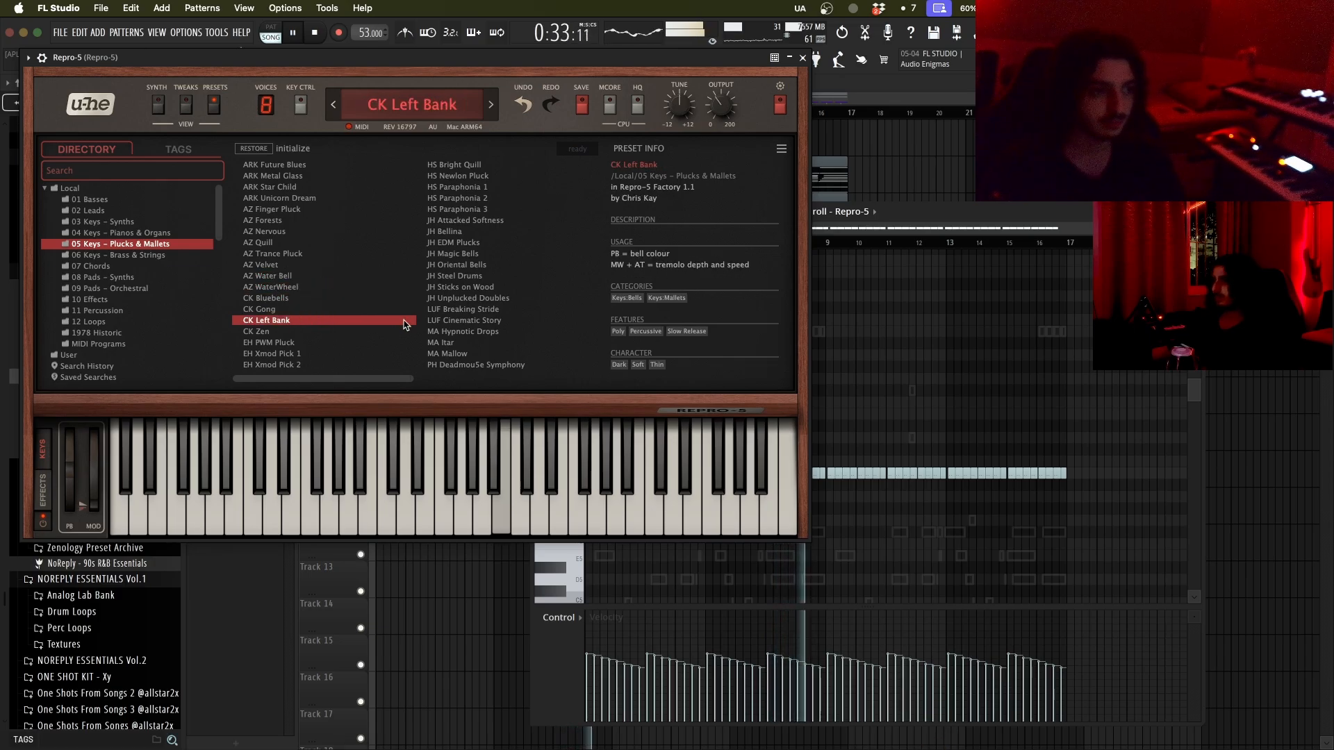
Step: Delete the Repro-5 instrument channel together with its associated patterns, mixer track and automations
{"action": "left_click", "coordinate": [803, 59]}
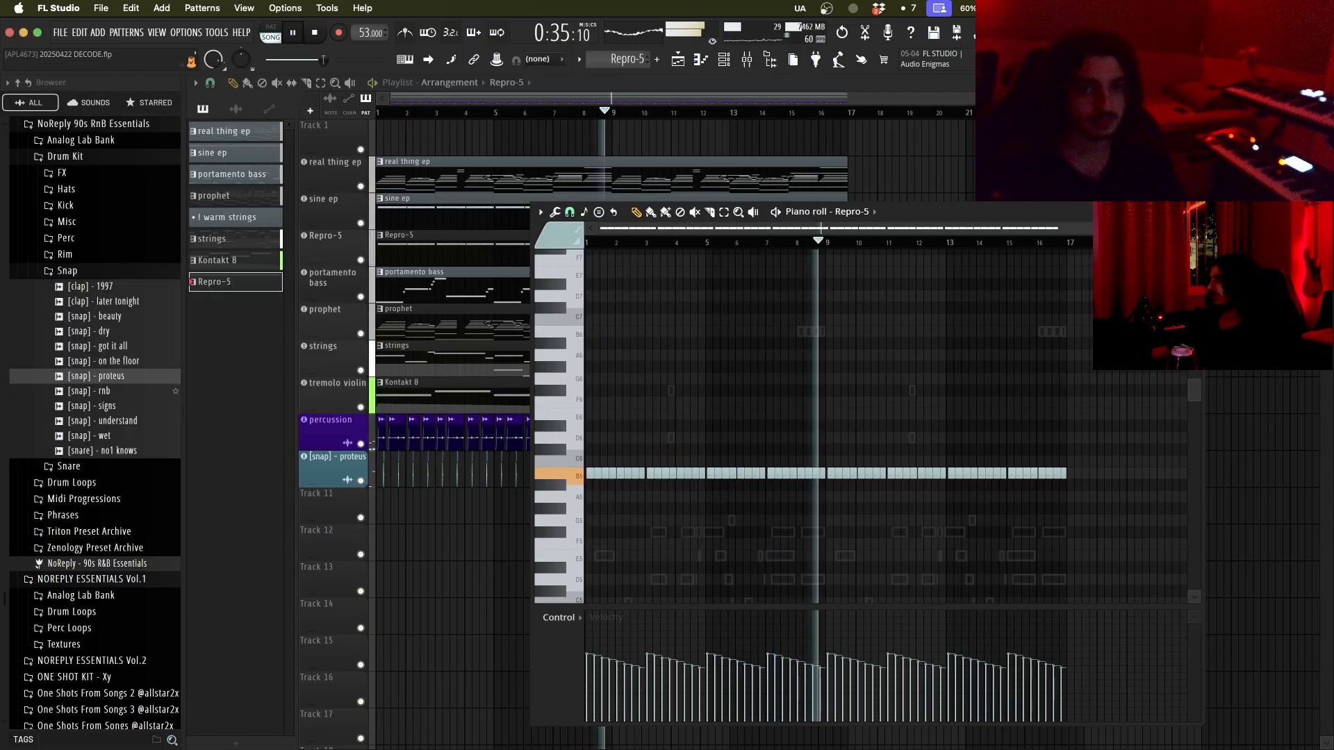
{"action": "key", "text": "F7"}
{"action": "right_click", "coordinate": [357, 242]}
{"action": "key", "text": "d"}
{"action": "key", "text": "Return"}
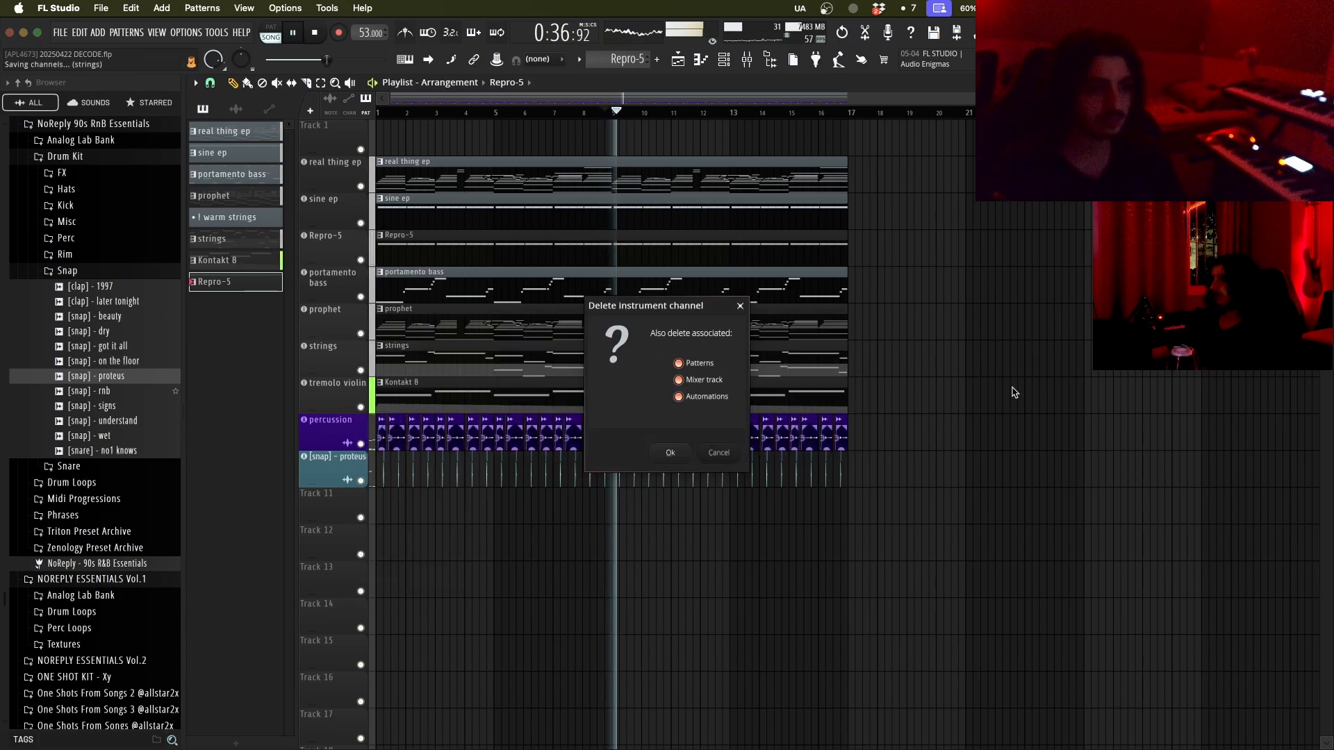
{"action": "key", "text": "Return"}
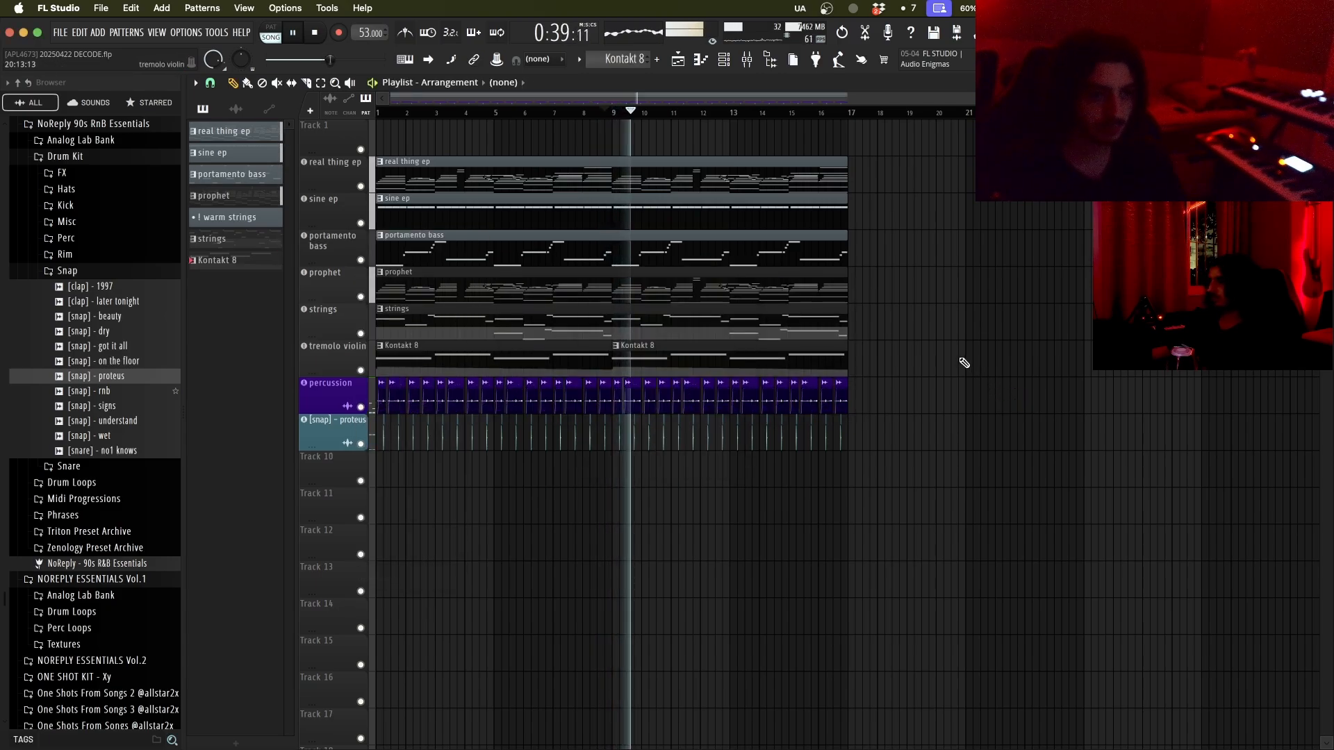
Step: Add Ghz Vulf Compressor 3 to slot 1 of the sine ep mixer track with 46% comp, 41% lofi and 3.3 dB output
{"action": "left_click", "coordinate": [747, 61]}
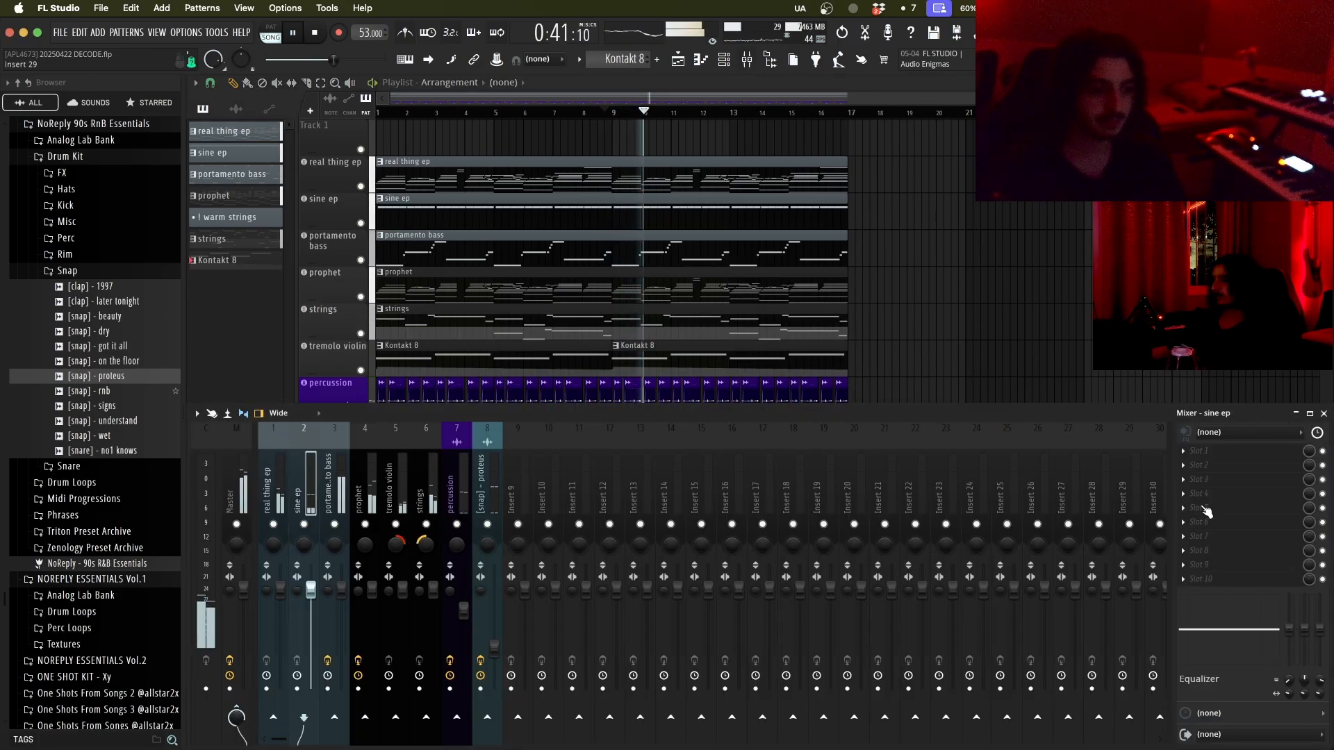
{"action": "key", "text": "F8"}
{"action": "type", "text": "vulf comre"}
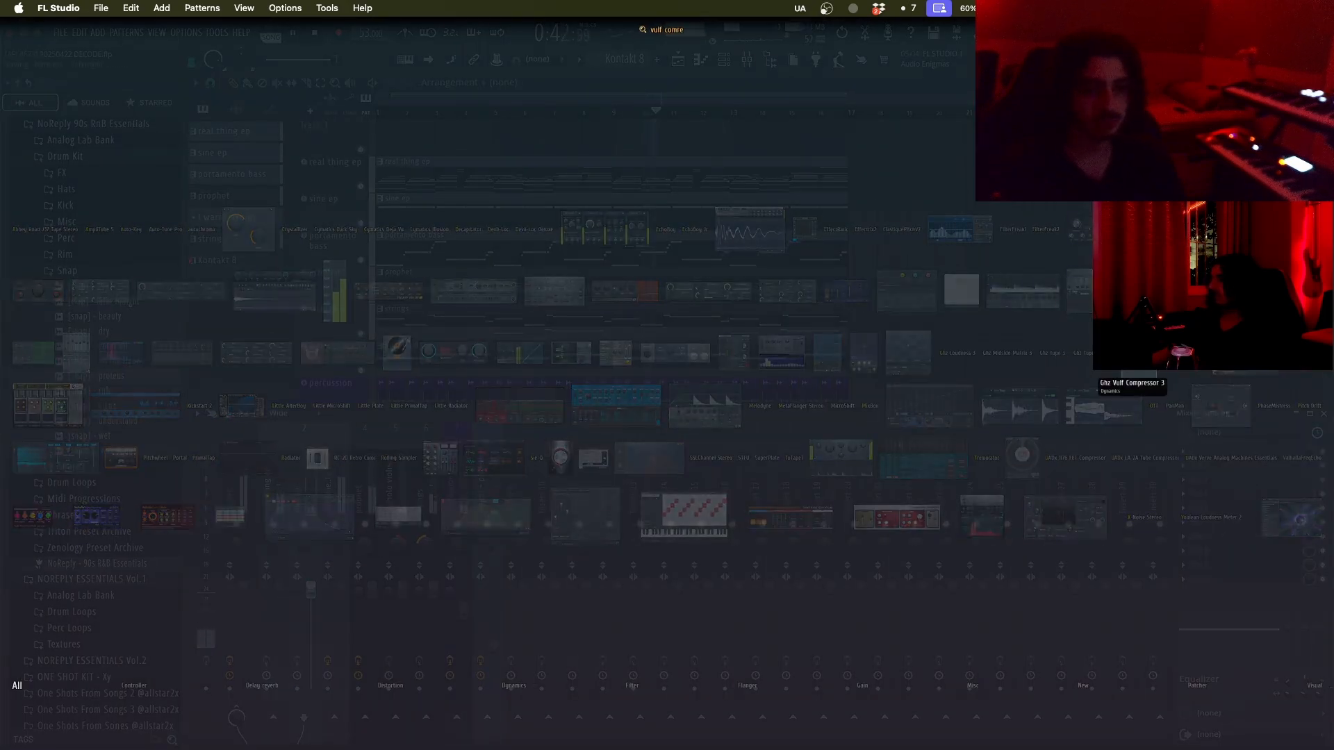
{"action": "key", "text": "Return"}
{"action": "left_click_drag", "start_coordinate": [304, 290], "coordinate": [304, 297]}
{"action": "left_click_drag", "start_coordinate": [360, 245], "coordinate": [358, 222]}
{"action": "left_click_drag", "start_coordinate": [189, 280], "coordinate": [228, 285]}
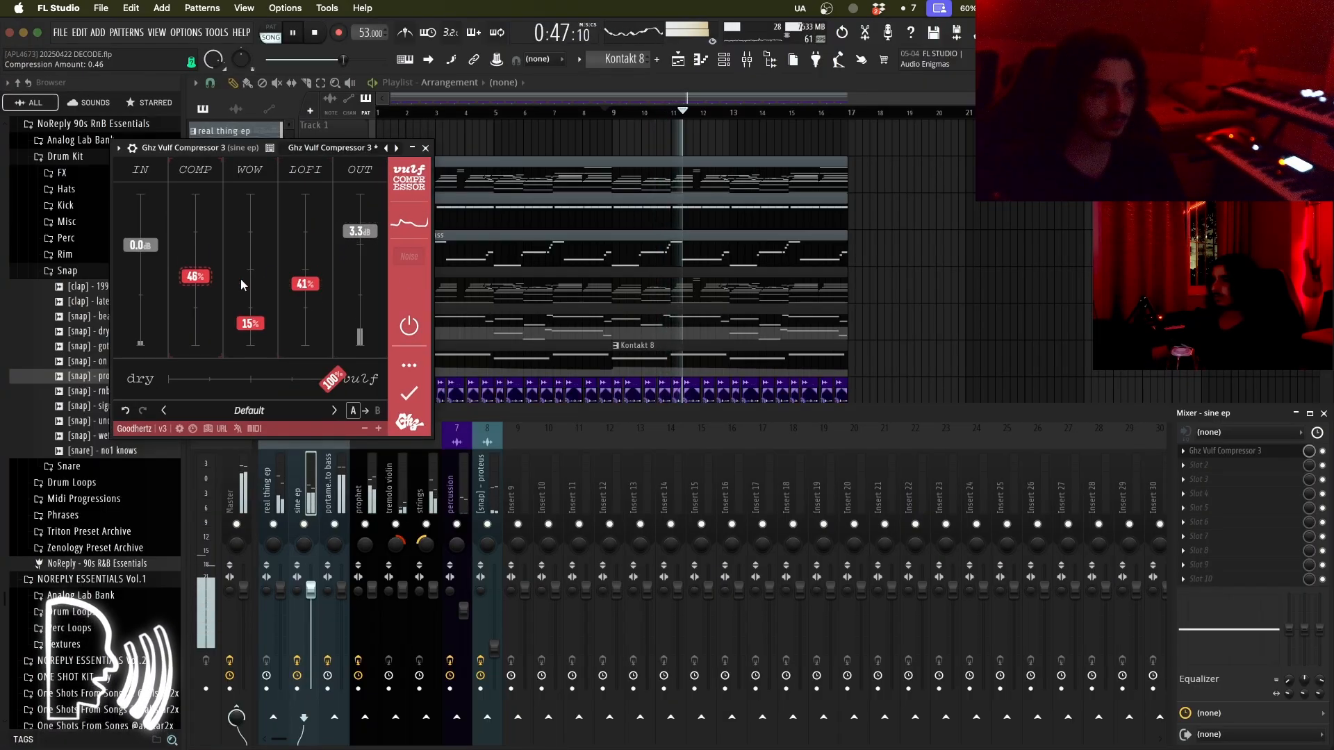
Step: Add Scheps 73 Stereo to slot 2 of the sine ep mixer track with a high gain of 4.1 dB
{"action": "left_click", "coordinate": [1234, 470]}
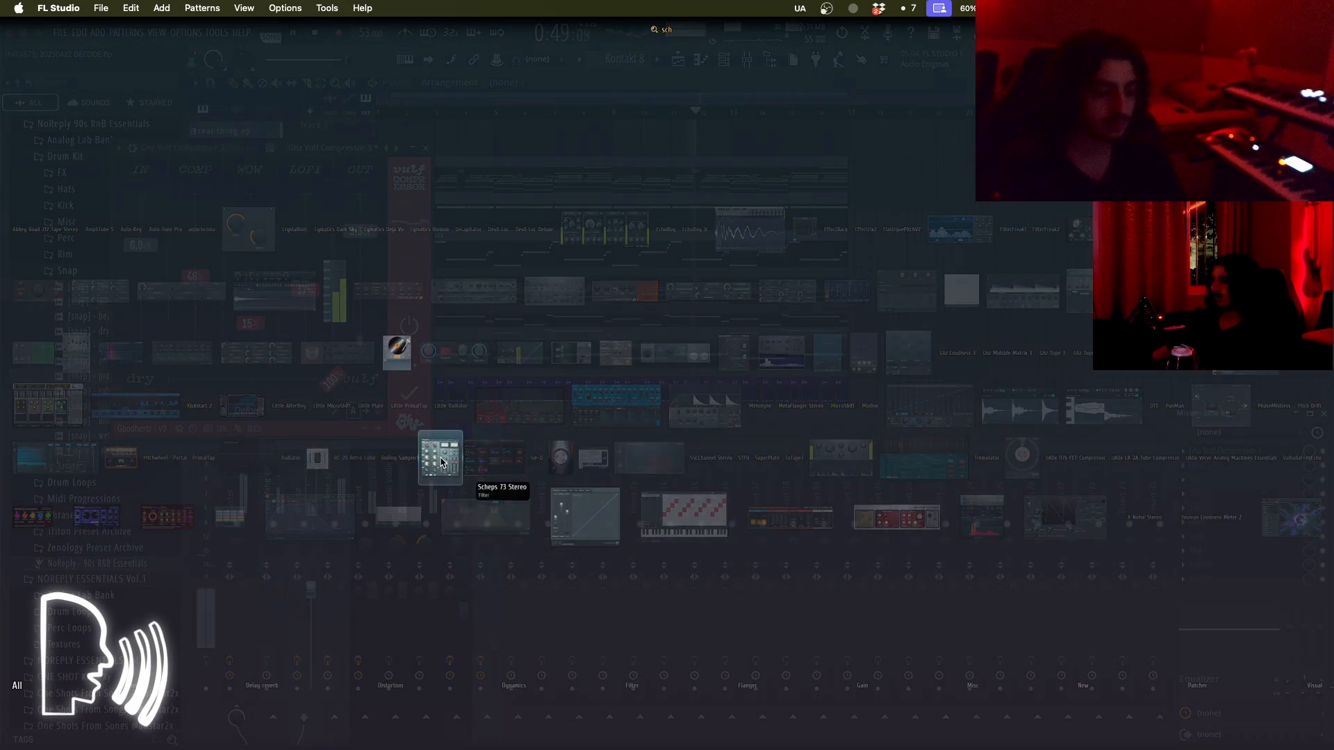
{"action": "left_click", "coordinate": [442, 458]}
{"action": "left_click_drag", "start_coordinate": [194, 309], "coordinate": [196, 296]}
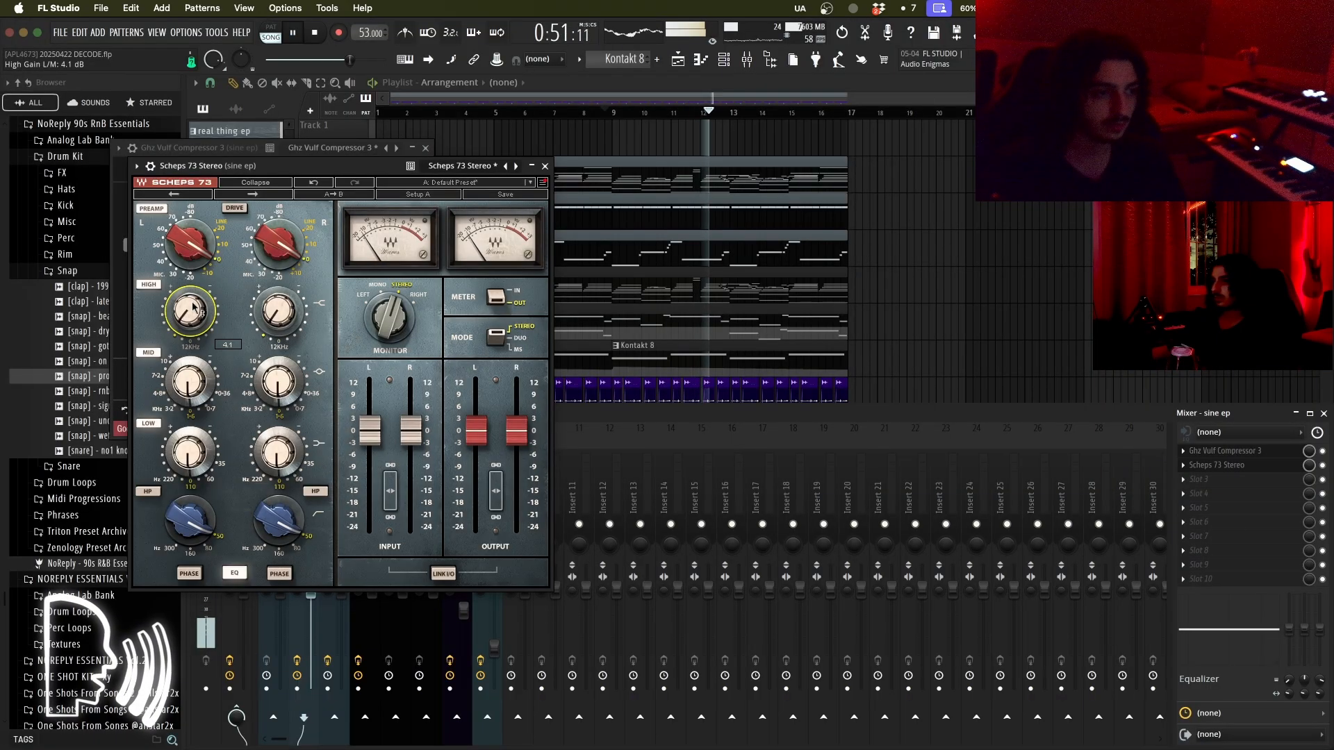
{"action": "left_click", "coordinate": [545, 167]}
{"action": "left_click", "coordinate": [425, 148]}
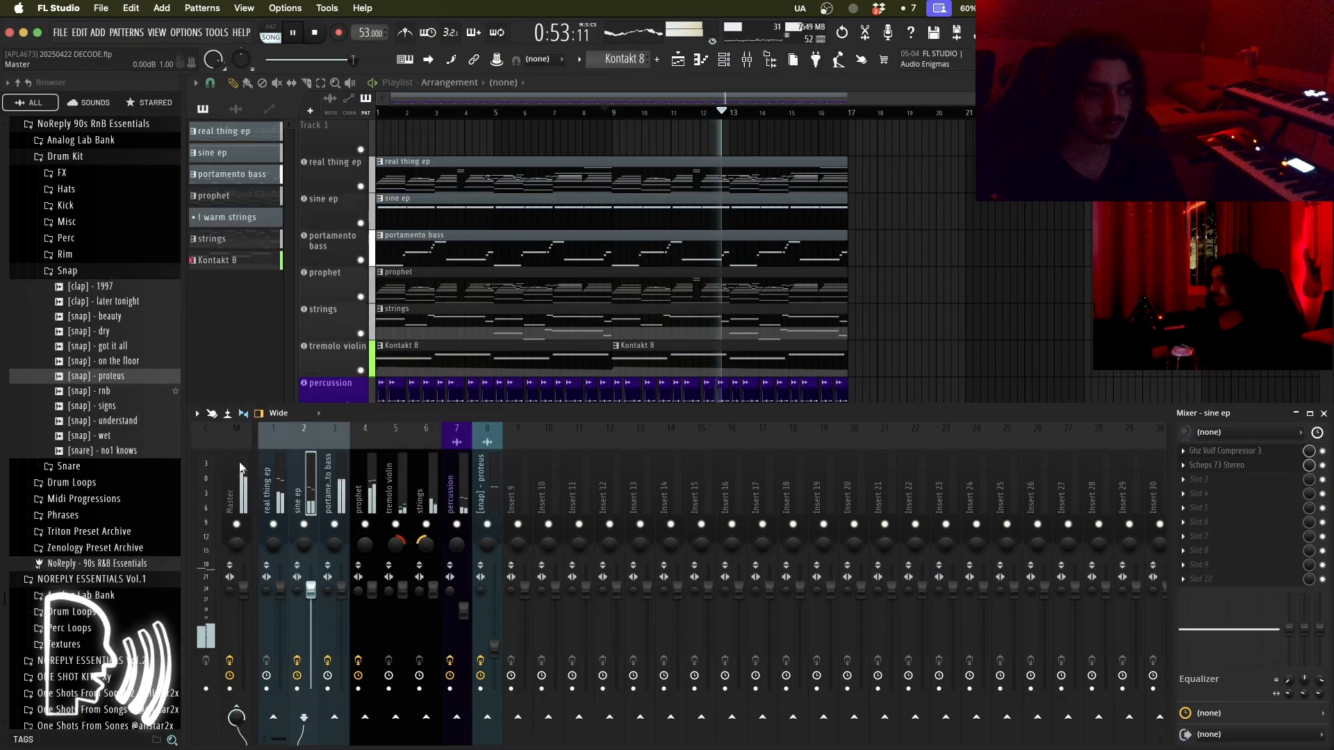
{"action": "left_click", "coordinate": [239, 464]}
{"action": "left_click", "coordinate": [1226, 495]}
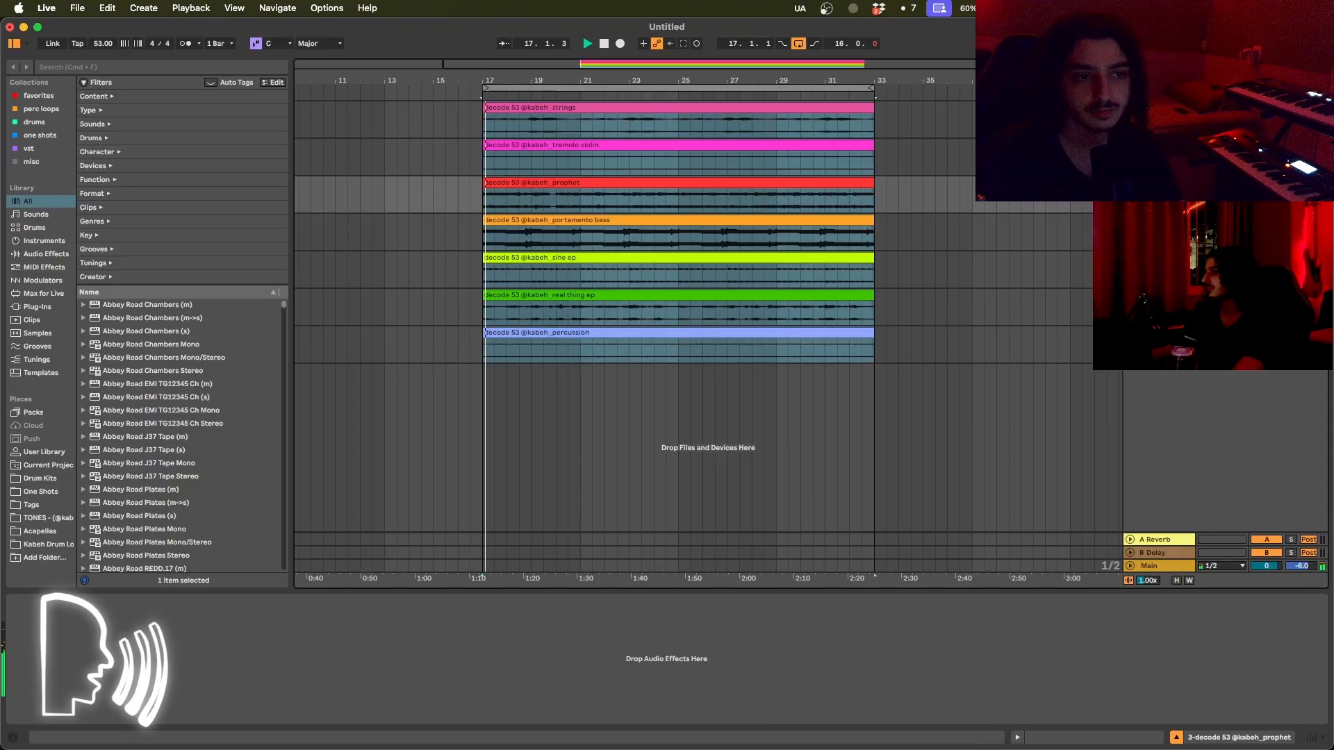
Step: Switch to Ableton Live, move the real thing ep track above the strings track and rename it rhodes
{"action": "left_click", "coordinate": [1158, 258]}
{"action": "left_click_drag", "start_coordinate": [1158, 295], "coordinate": [1155, 107]}
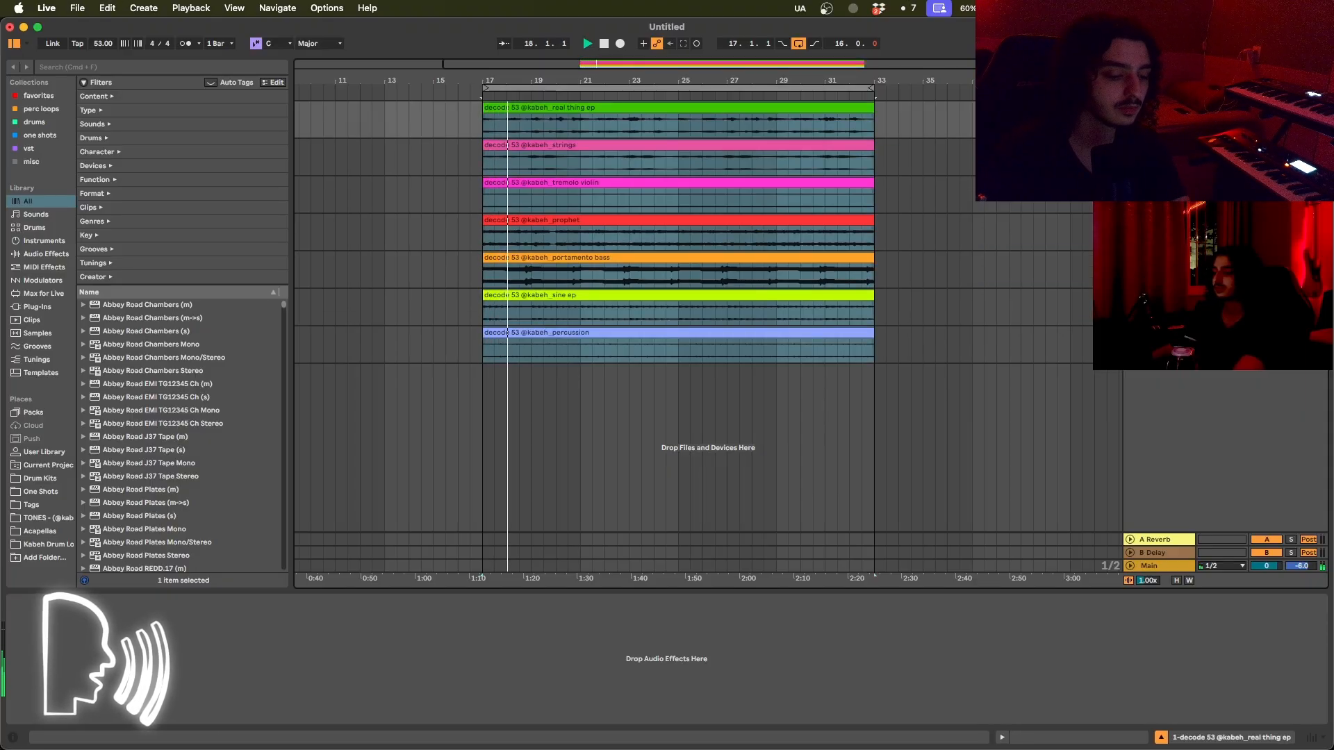
Step: Add Glue Compressor to the rhodes track with a threshold of -10.5 dB and 3.11 dB makeup
{"action": "key", "text": "super+f"}
{"action": "type", "text": "glu"}
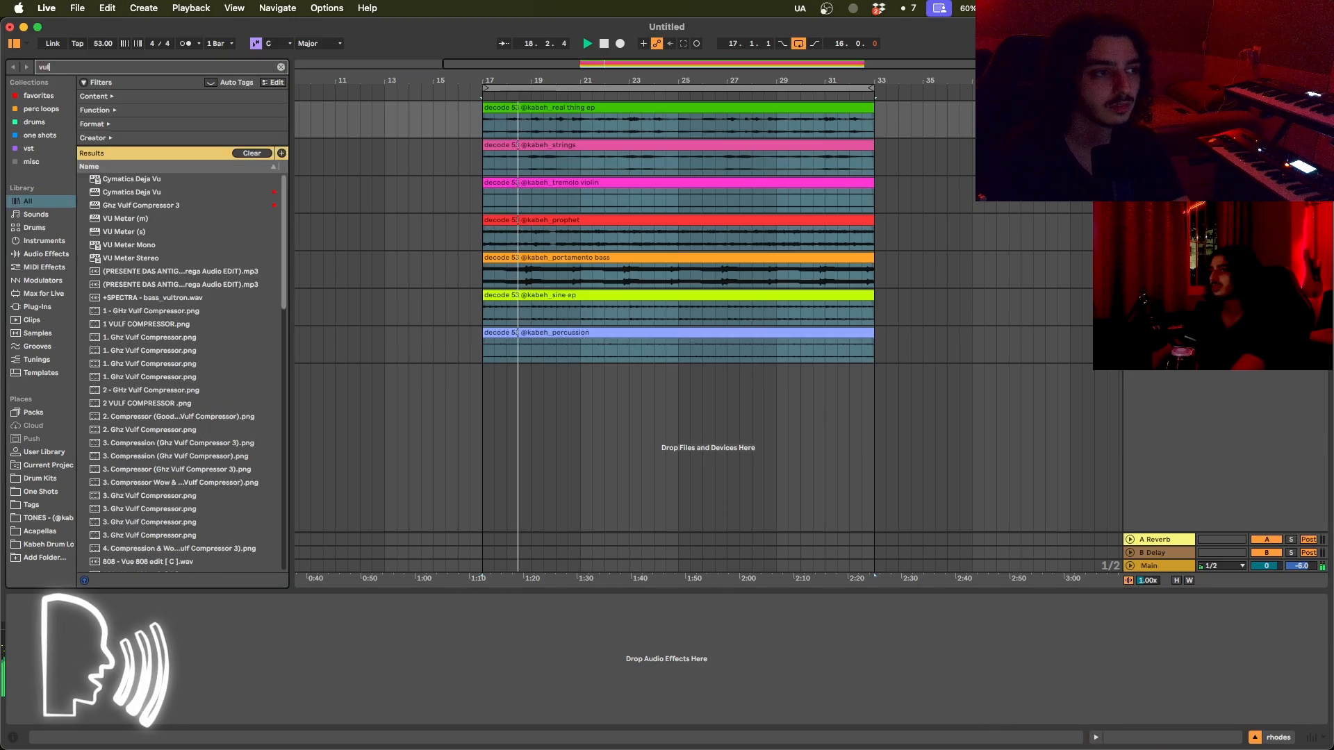
{"action": "type", "text": "e com"}
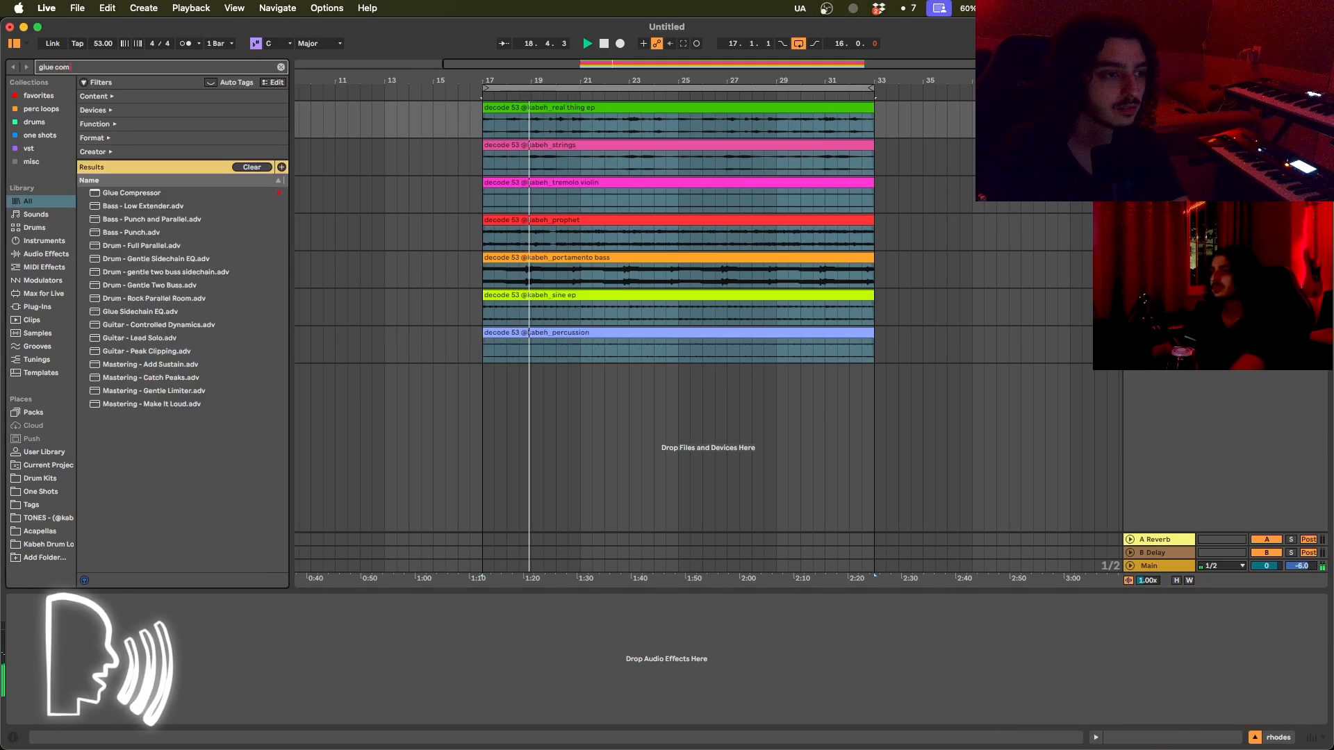
{"action": "left_click_drag", "start_coordinate": [161, 193], "coordinate": [687, 134]}
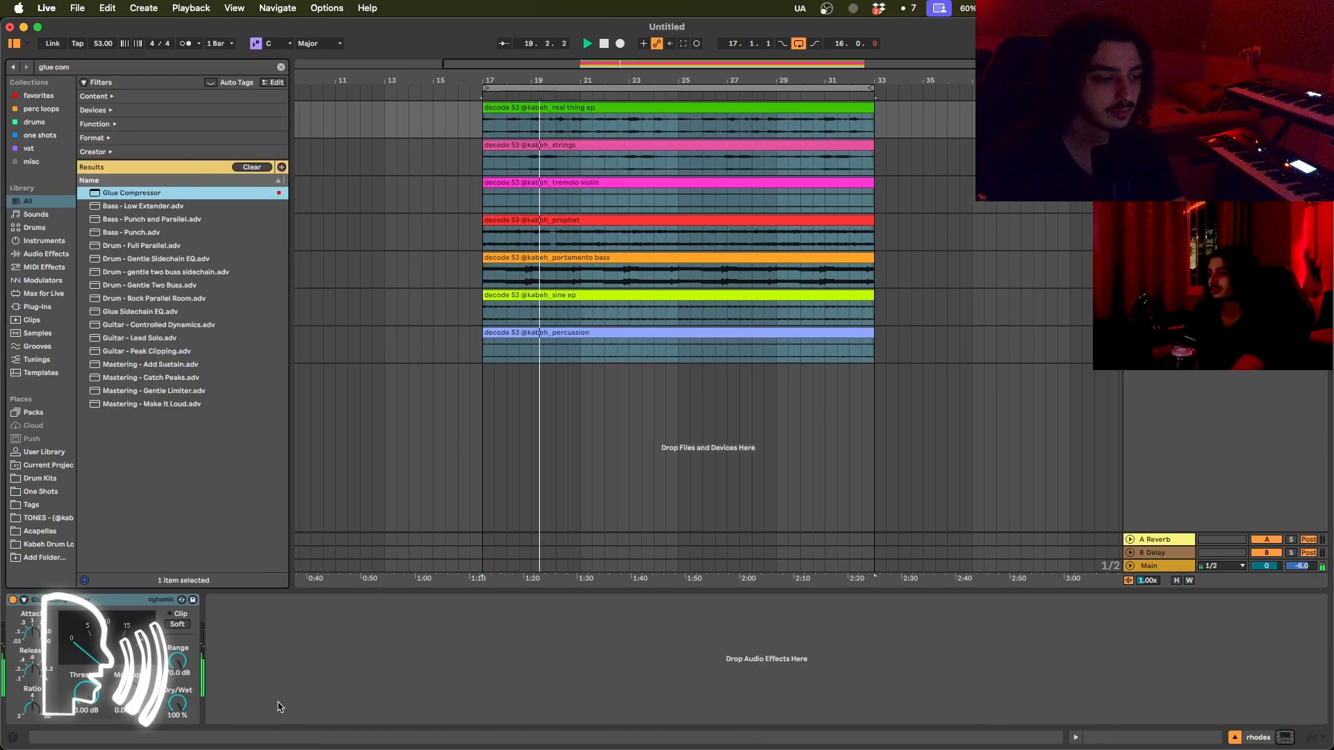
{"action": "left_click_drag", "start_coordinate": [86, 692], "coordinate": [86, 699]}
Step: Add Scheps 73 (s) to the rhodes track with a high gain of 3.7, and fit the heights of all seven tracks to the arrangement
{"action": "key", "text": "super+f"}
{"action": "type", "text": "scheps"}
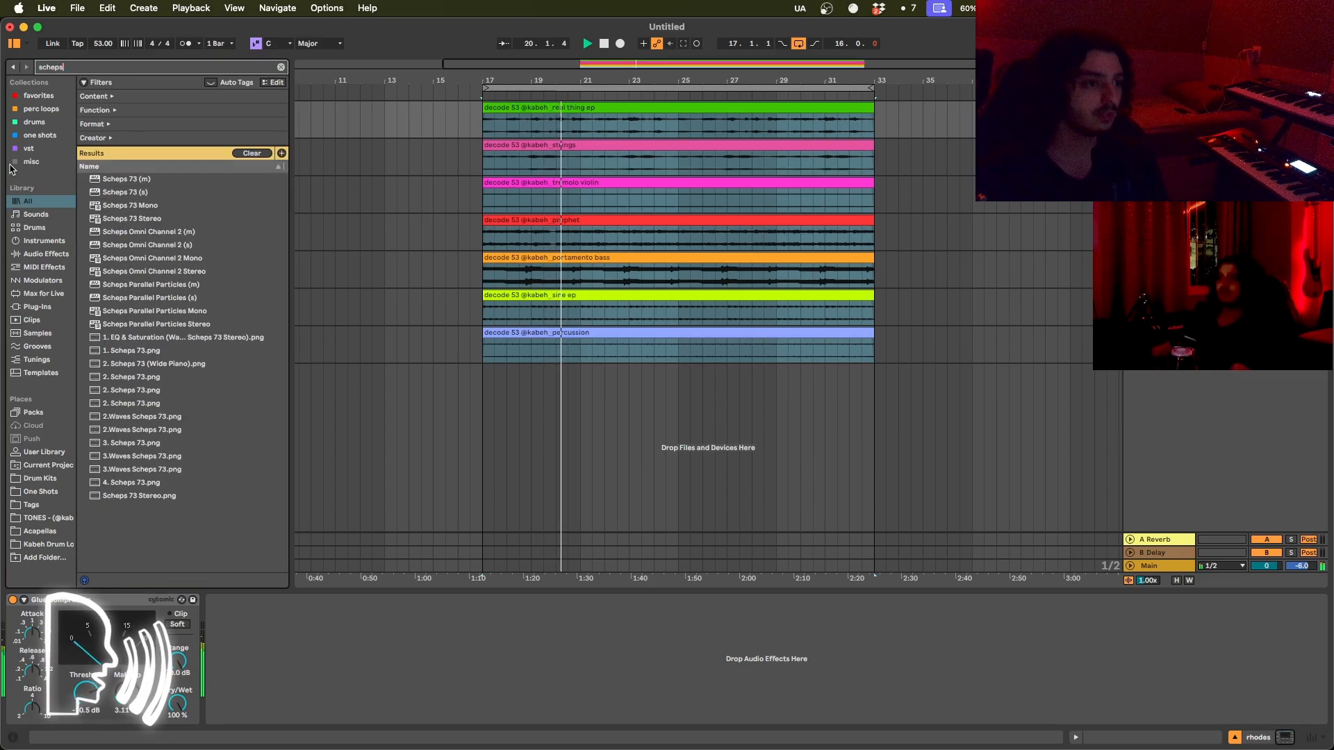
{"action": "left_click_drag", "start_coordinate": [125, 191], "coordinate": [599, 163]}
{"action": "left_click", "coordinate": [1159, 333]}
{"action": "left_click", "coordinate": [1159, 107]}
{"action": "key", "text": "h"}
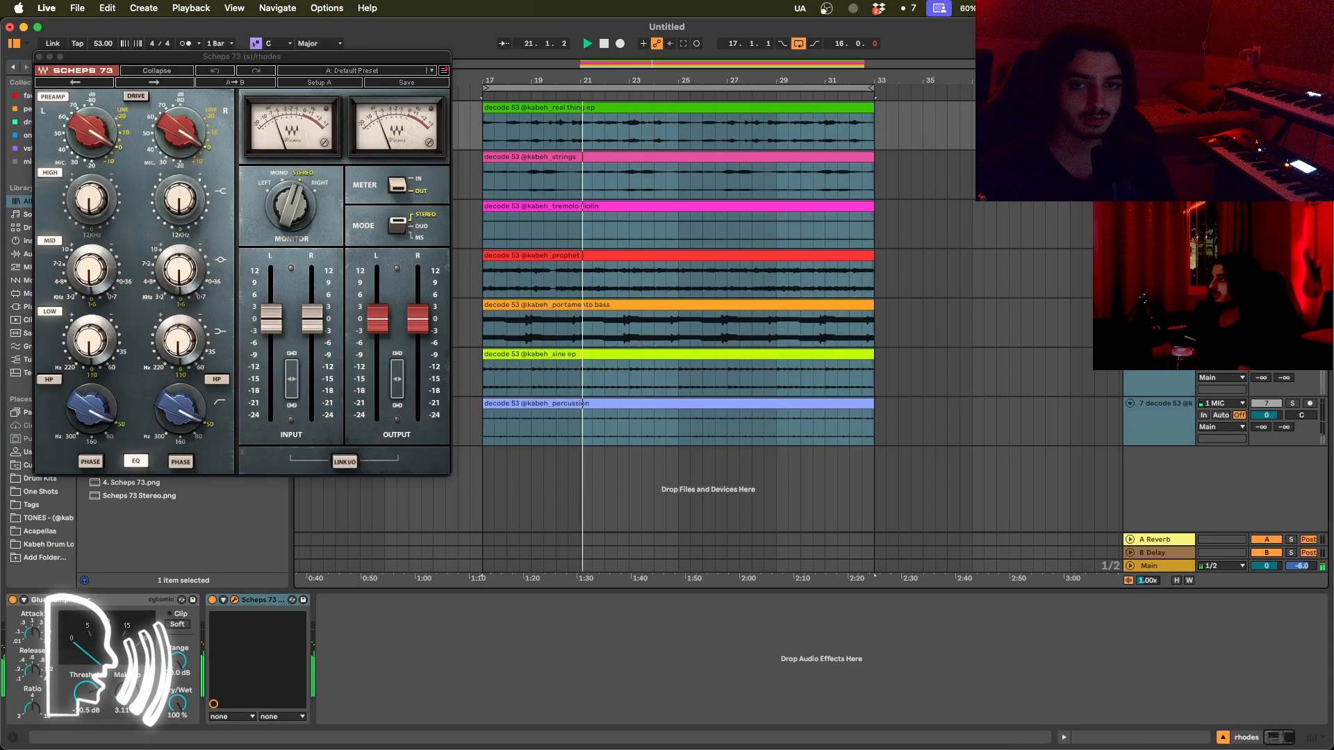
{"action": "left_click_drag", "start_coordinate": [235, 55], "coordinate": [505, 248]}
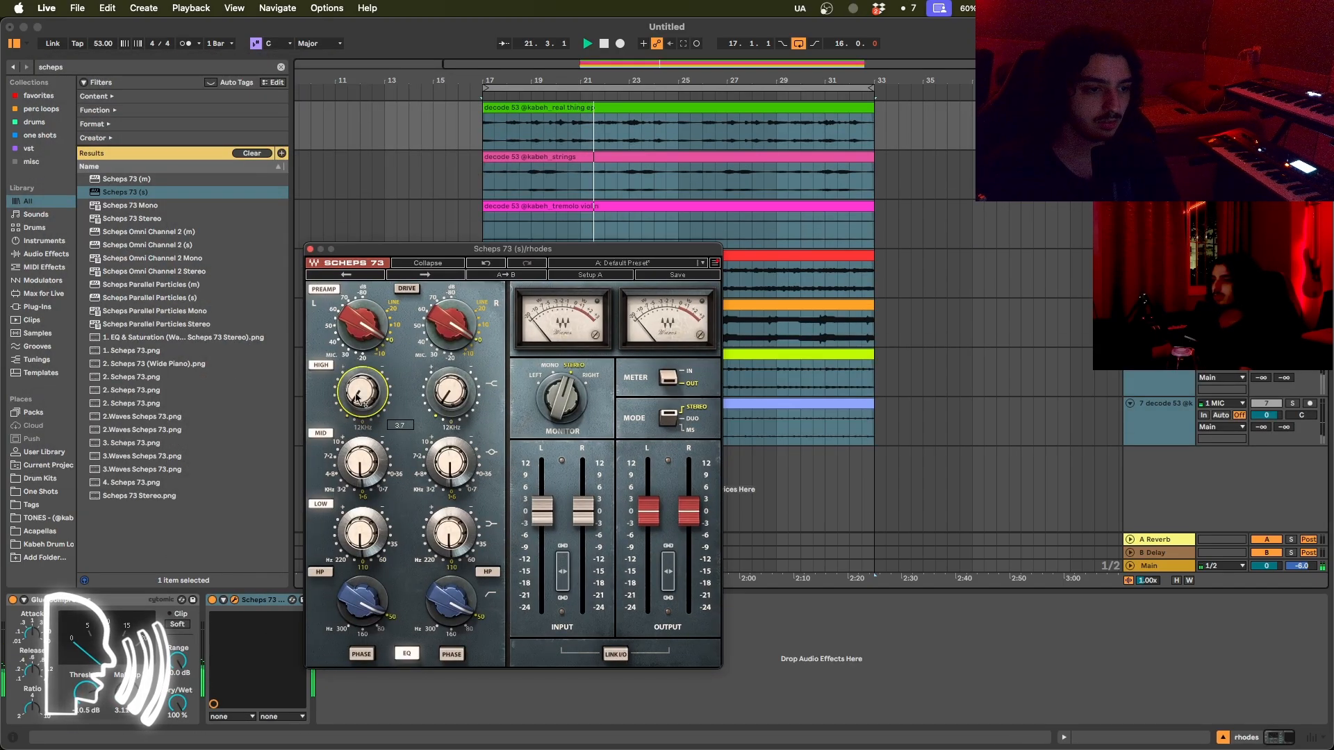
{"action": "left_click", "coordinate": [314, 249]}
Step: Add ValhallaVintageVerb after Scheps 73 on the rhodes track
{"action": "key", "text": "super+f"}
{"action": "type", "text": "valhall"}
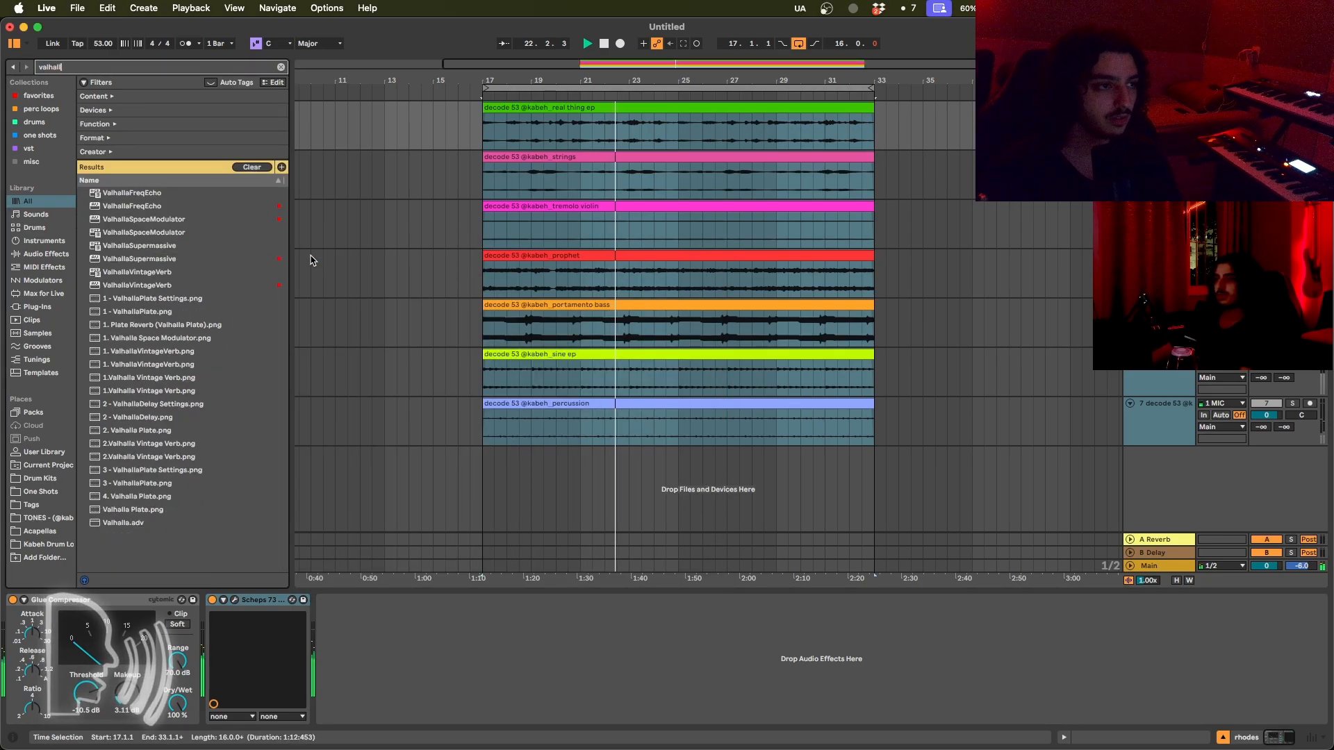
{"action": "double_click", "coordinate": [120, 286]}
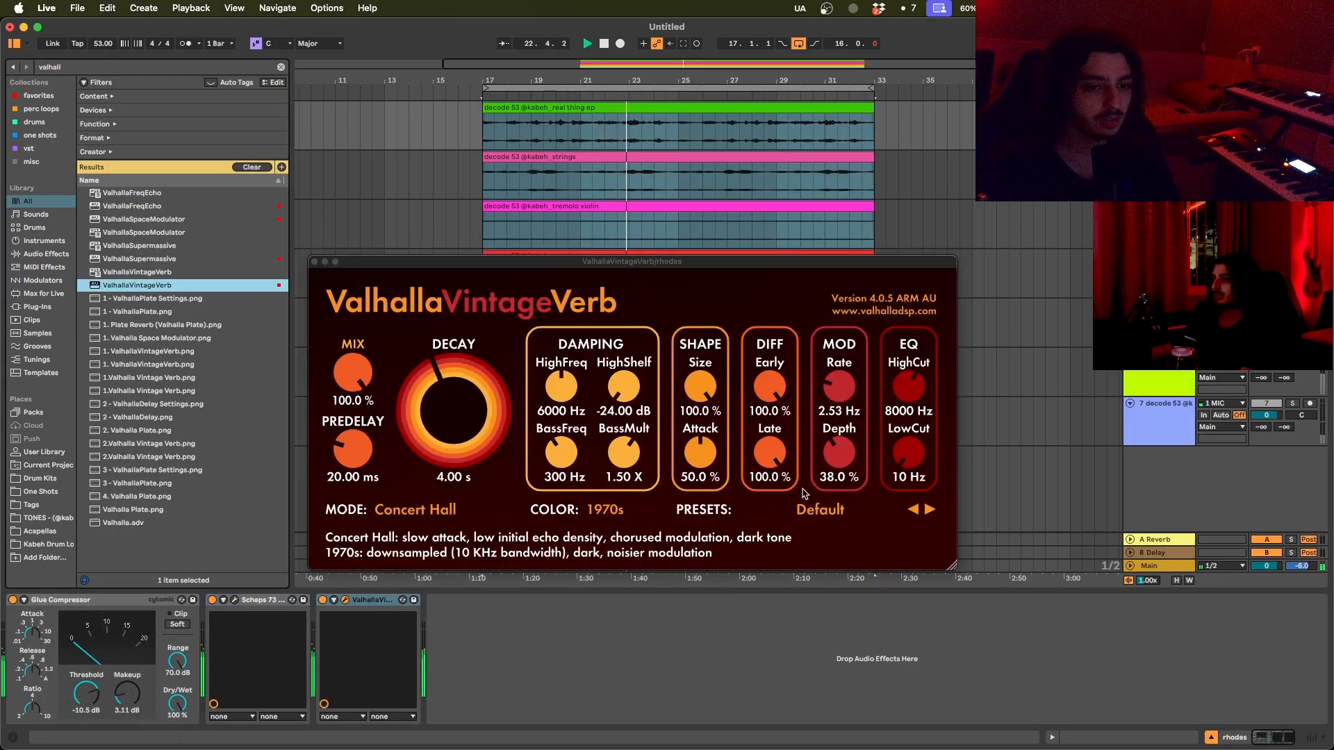
Step: Set ValhallaVintageVerb on the rhodes track to the 1980s color, 19.5% mix and a 470 Hz low cut
{"action": "left_click", "coordinate": [611, 509]}
{"action": "left_click", "coordinate": [615, 566]}
{"action": "left_click_drag", "start_coordinate": [353, 373], "coordinate": [353, 403]}
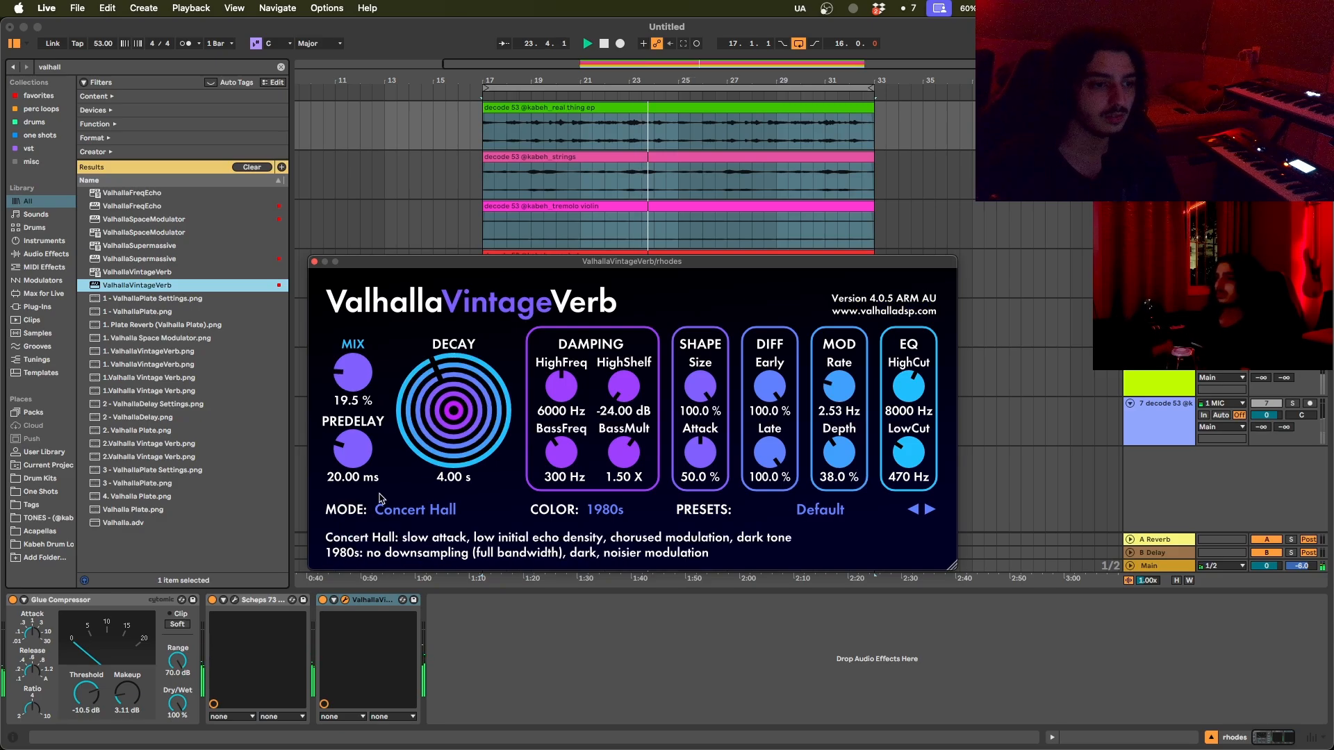
{"action": "left_click", "coordinate": [314, 261]}
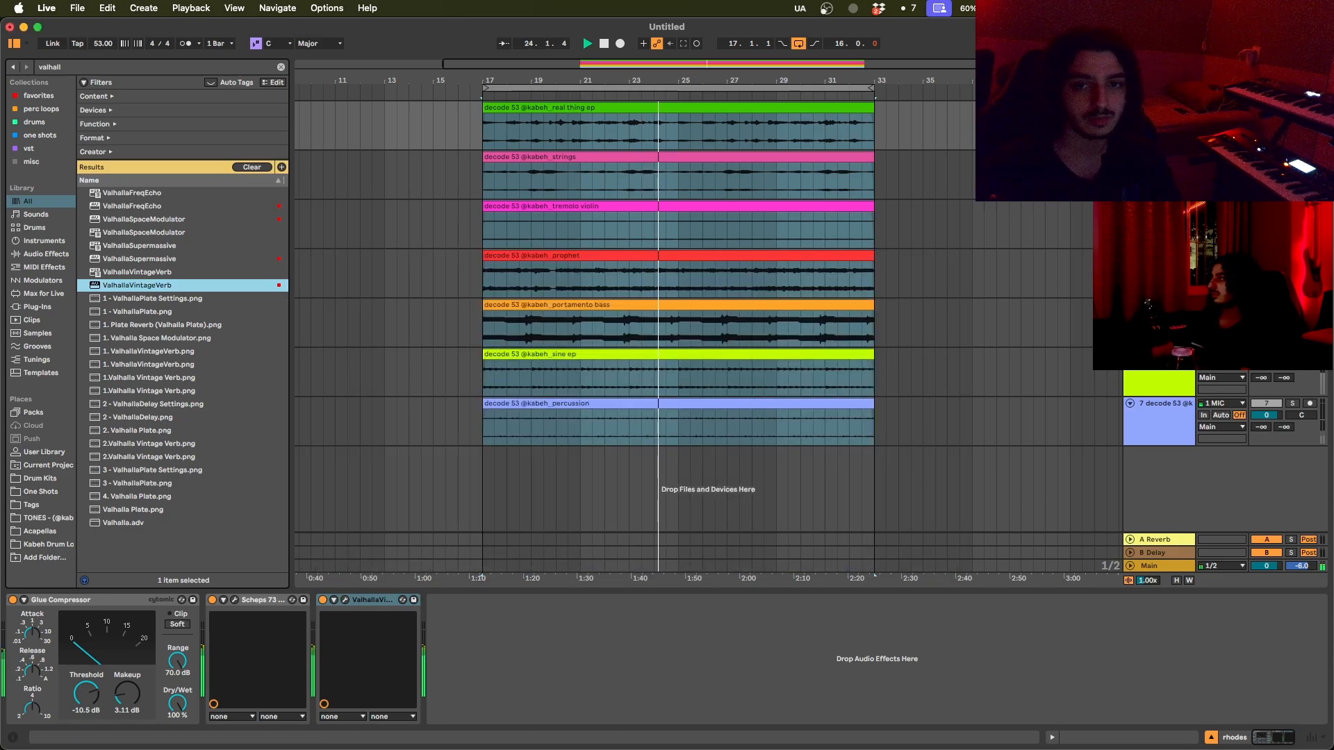
Step: Add Utility to the strings track
{"action": "left_click", "coordinate": [1266, 169]}
{"action": "key", "text": "super+f"}
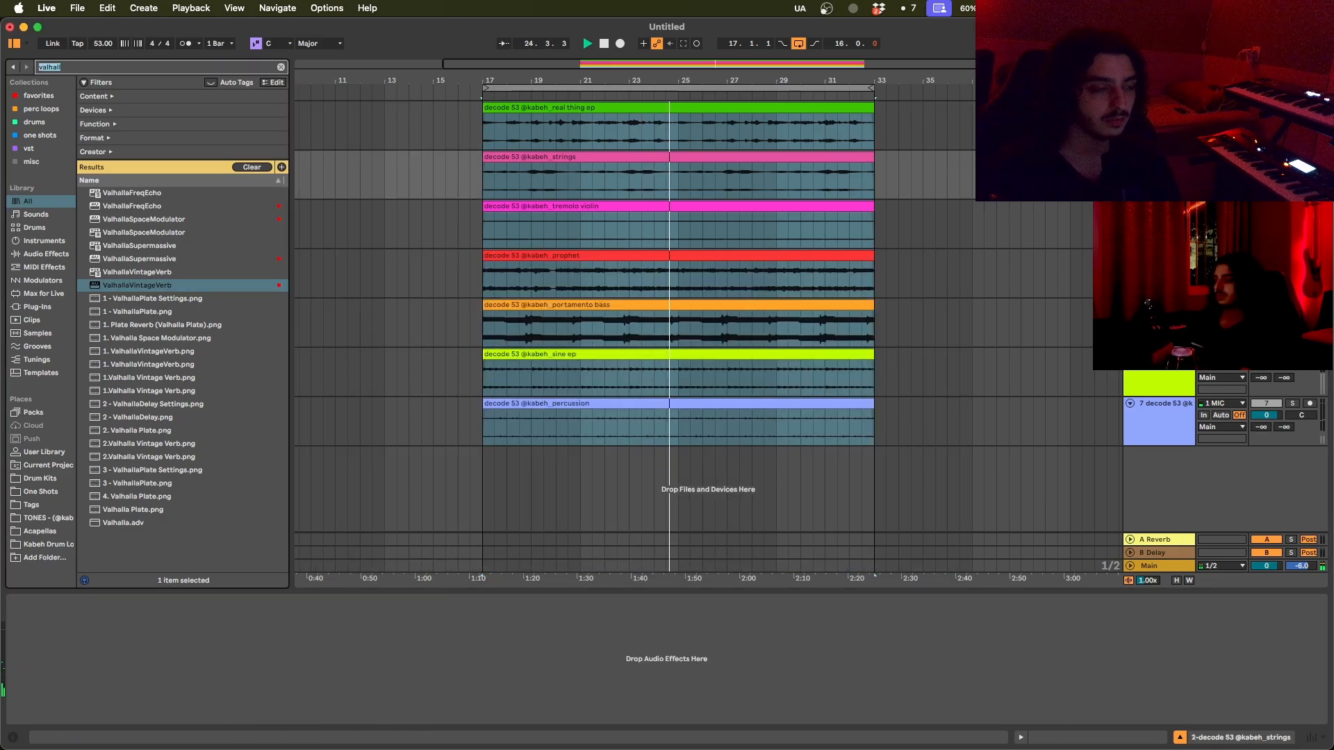
{"action": "type", "text": "utili"}
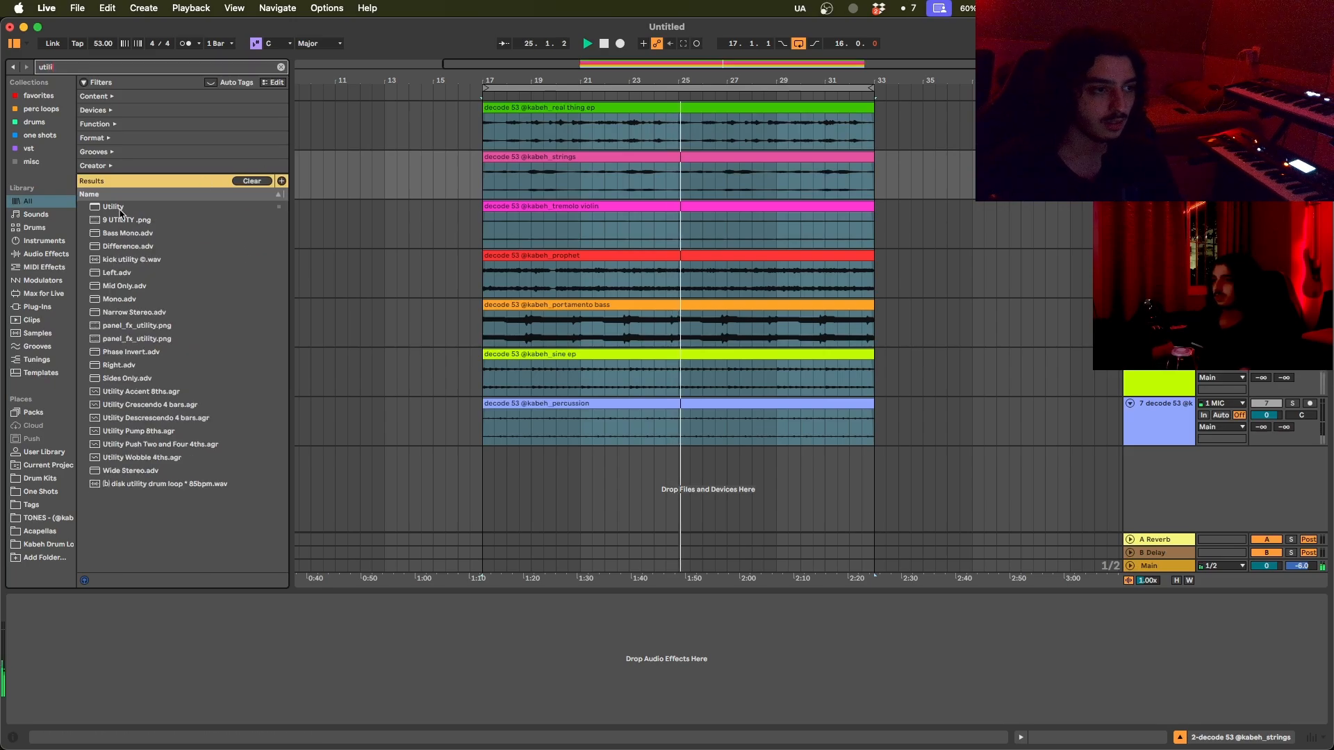
{"action": "double_click", "coordinate": [110, 207]}
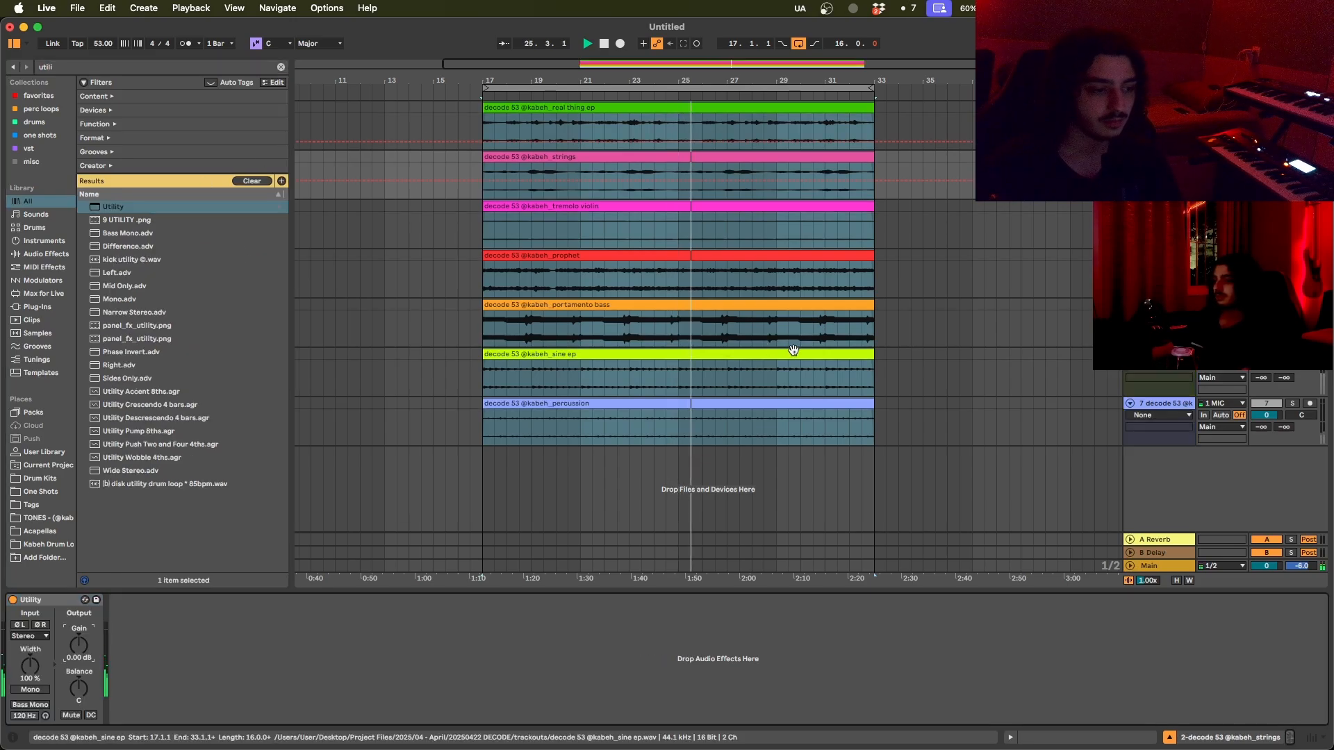
Step: Automate Utility's gain on the strings track as a curved rise from bar 17 to 0 dB at bar 18
{"action": "left_click", "coordinate": [461, 202]}
{"action": "scroll", "coordinate": [461, 202], "scroll_direction": "up", "scroll_amount": 5}
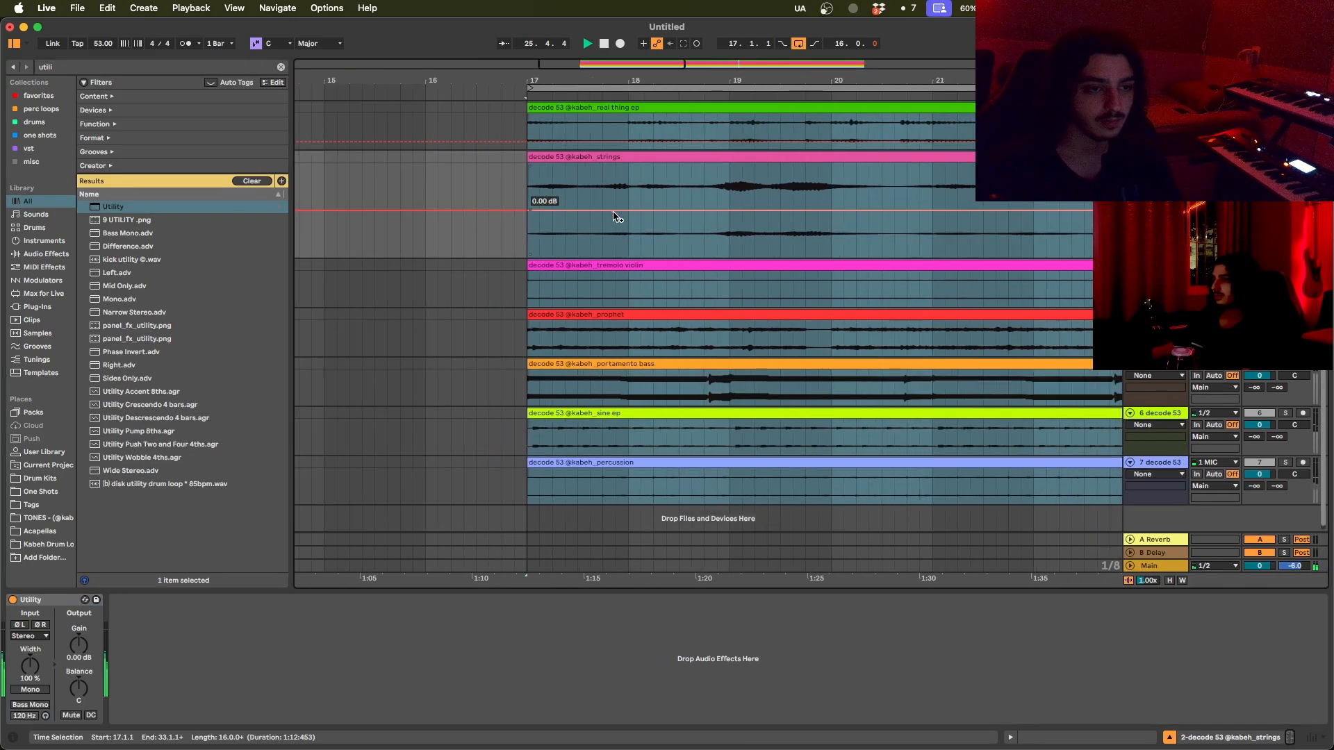
{"action": "left_click", "coordinate": [627, 210]}
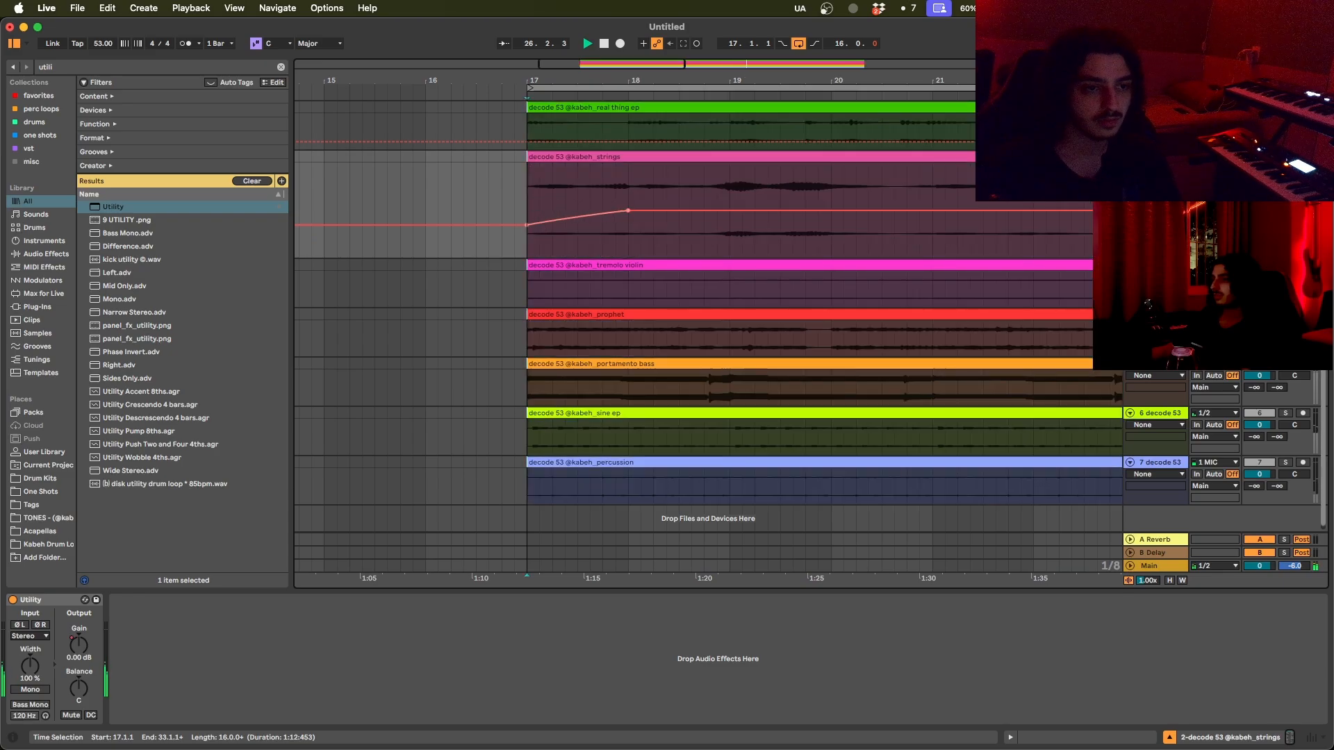
{"action": "left_click", "coordinate": [517, 216]}
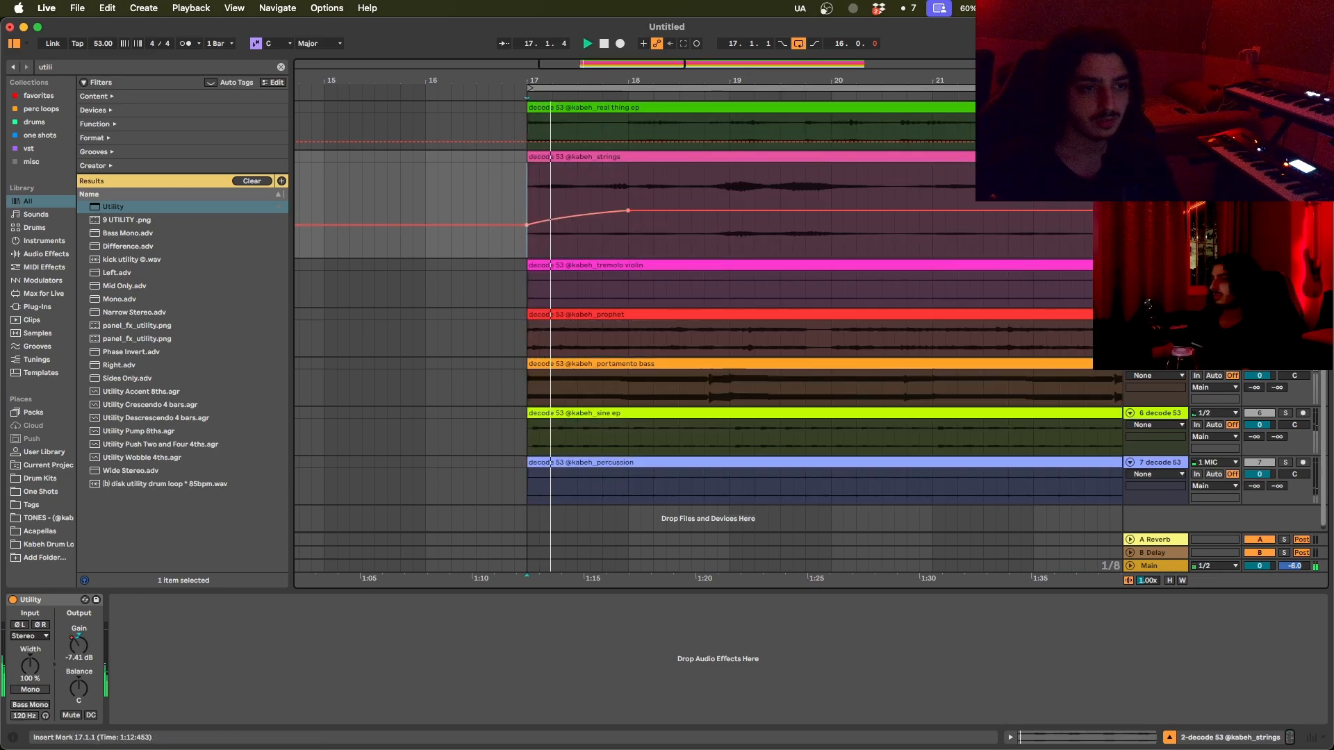
{"action": "scroll", "coordinate": [574, 249], "scroll_direction": "down", "scroll_amount": 2}
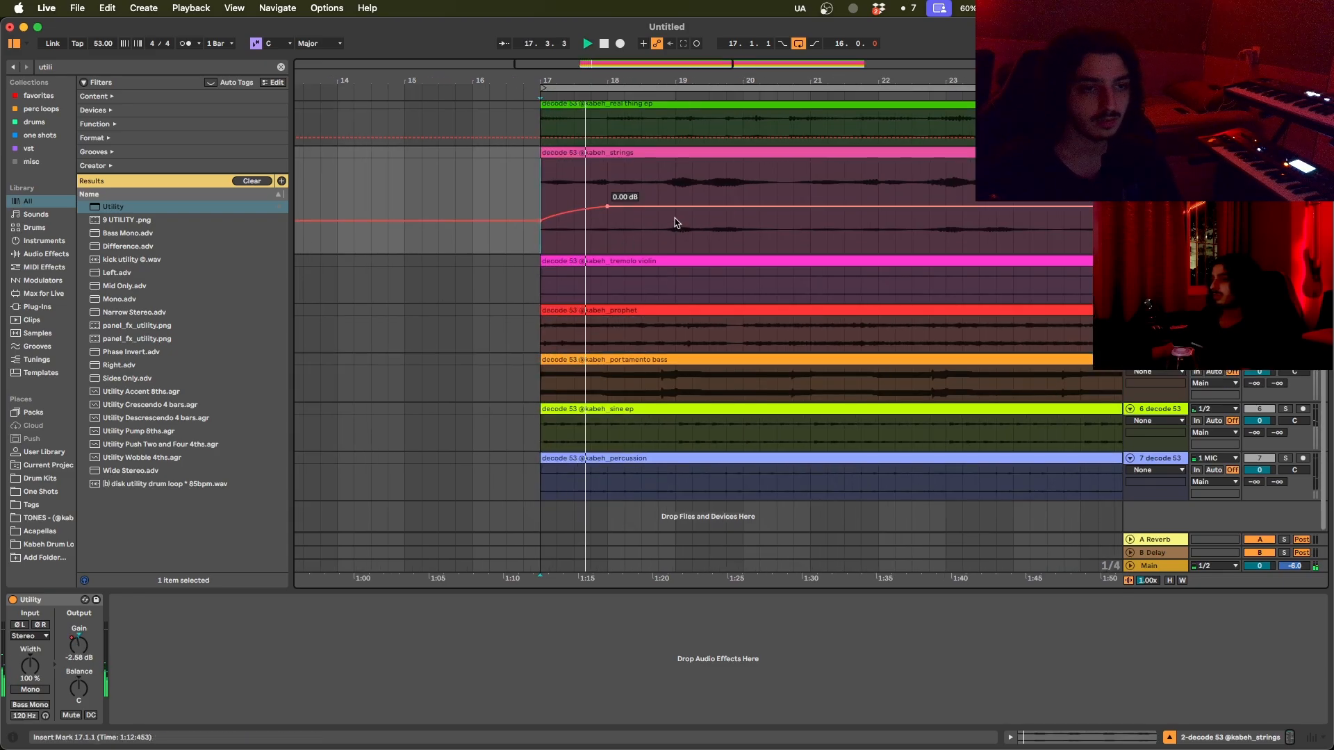
{"action": "scroll", "coordinate": [674, 213], "scroll_direction": "down", "scroll_amount": 2}
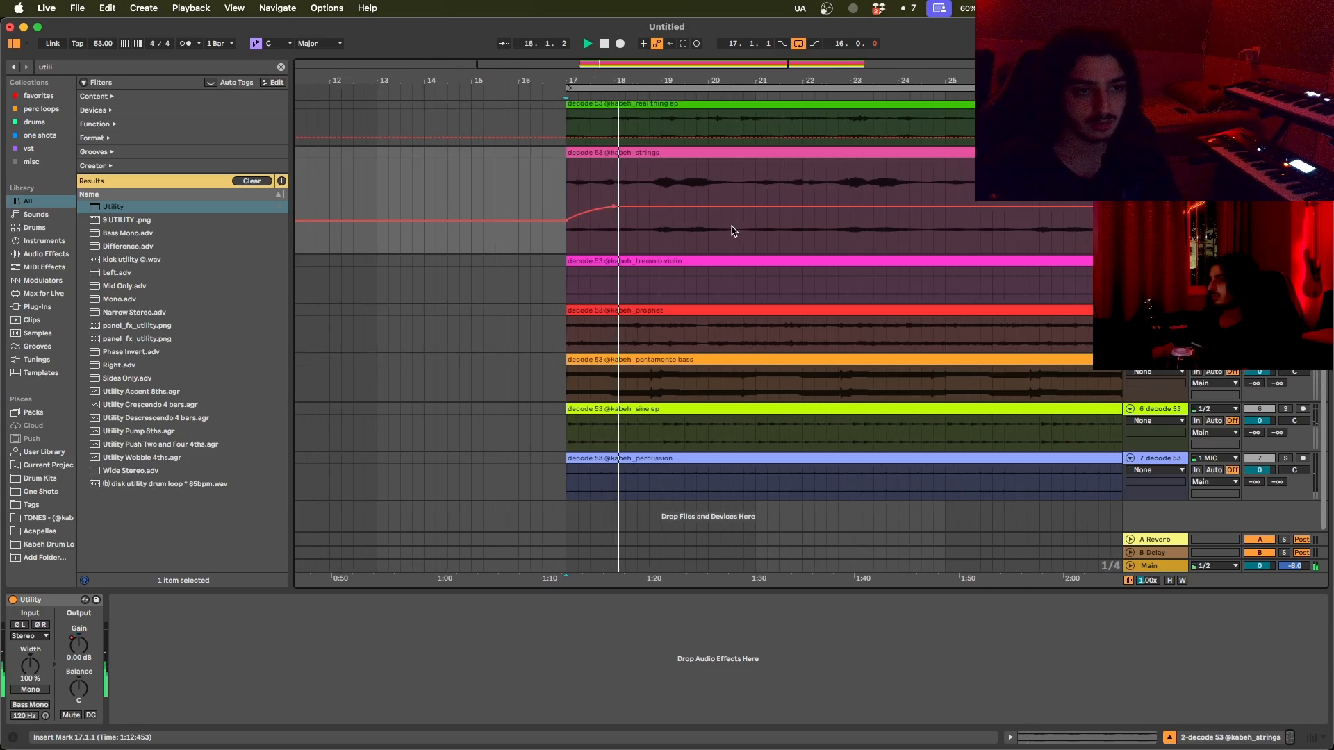
{"action": "key", "text": "a"}
Step: Search the browser for shaperbox
{"action": "key", "text": "super+f"}
{"action": "type", "text": "vb"}
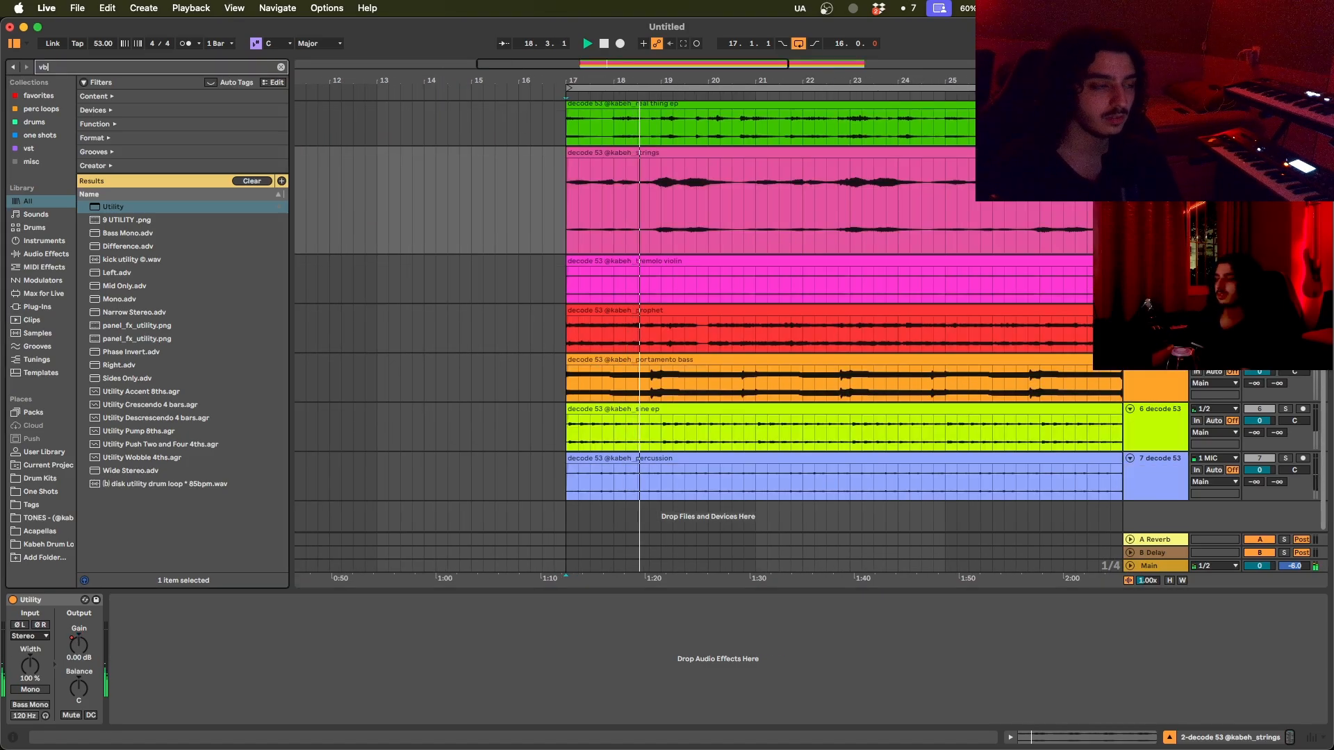
{"action": "key", "text": "BackSpace"}
{"action": "key", "text": "BackSpace"}
{"action": "type", "text": "shaperbox"}
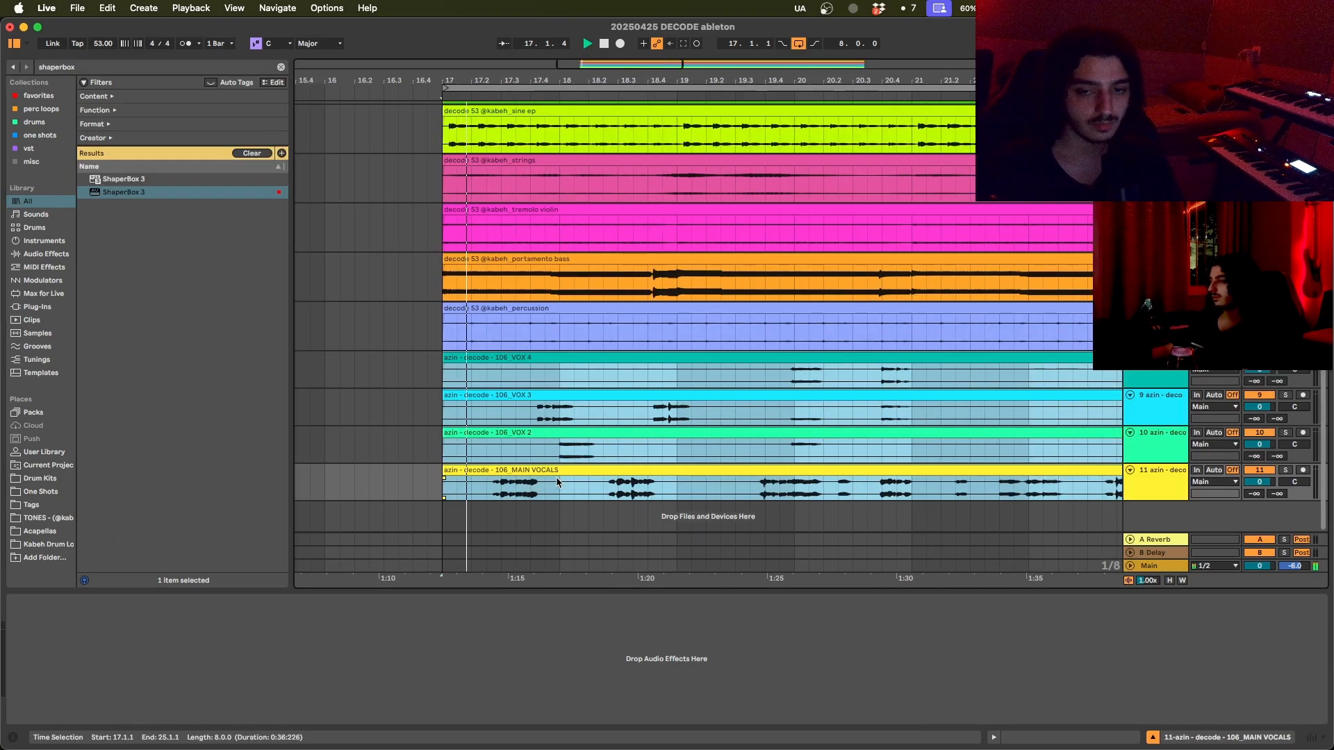
Step: Group the four vocal tracks and name the group with the vocalist's name followed by VOX
{"action": "scroll", "coordinate": [557, 483], "scroll_direction": "down", "scroll_amount": 1}
{"action": "scroll", "coordinate": [876, 491], "scroll_direction": "down", "scroll_amount": 3}
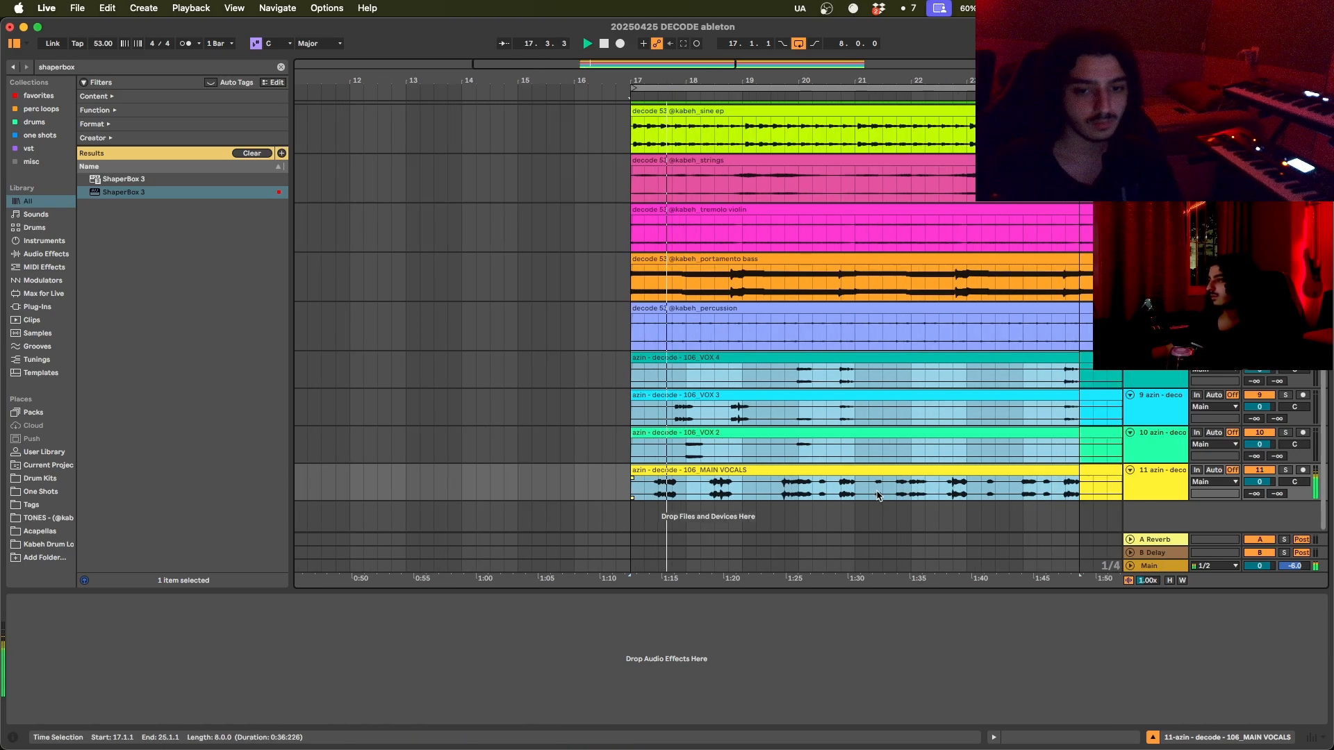
{"action": "left_click", "coordinate": [1174, 488]}
{"action": "left_click", "coordinate": [1167, 364], "text": "shift"}
{"action": "key", "text": "super+g"}
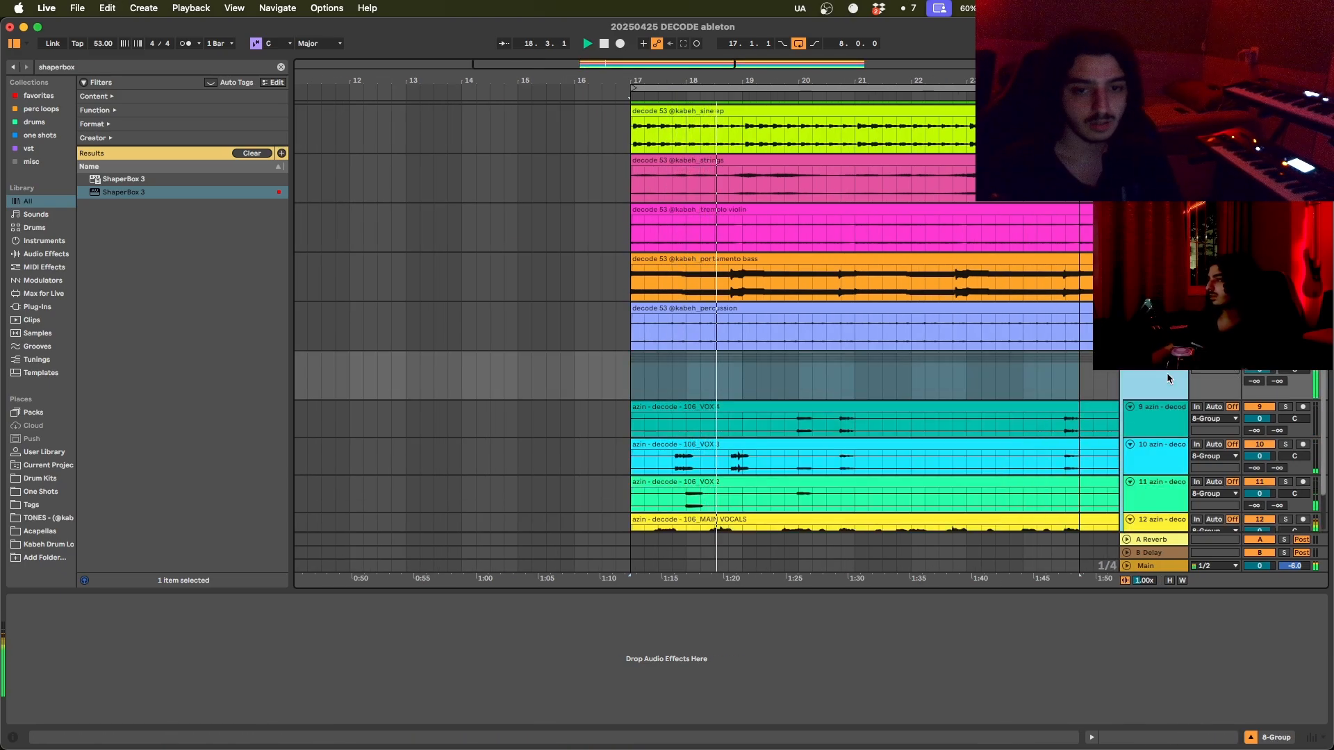
Step: Color the vocal group deep pink and assign that color to its grouped tracks and clips
{"action": "right_click", "coordinate": [1167, 379]}
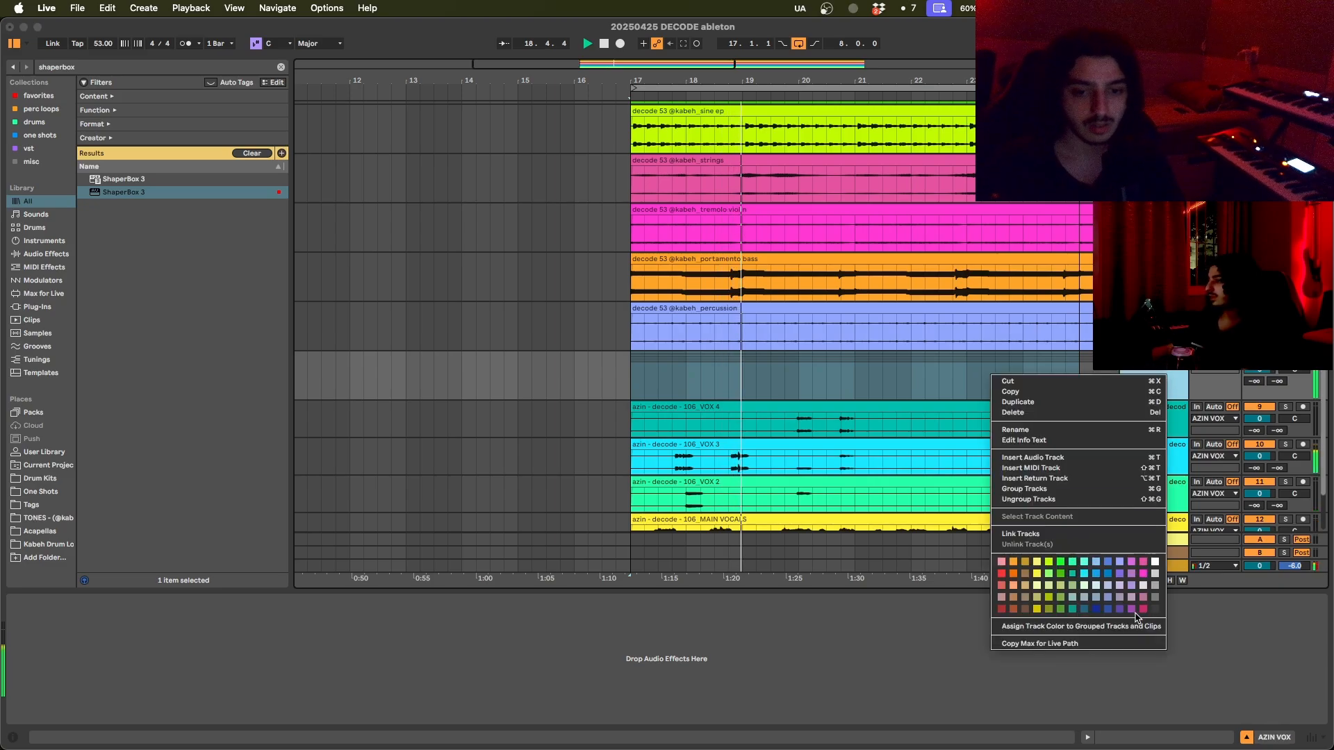
{"action": "left_click", "coordinate": [1137, 616]}
{"action": "right_click", "coordinate": [1167, 378]}
{"action": "left_click", "coordinate": [1143, 608]}
{"action": "scroll", "coordinate": [942, 453], "scroll_direction": "down", "scroll_amount": 1}
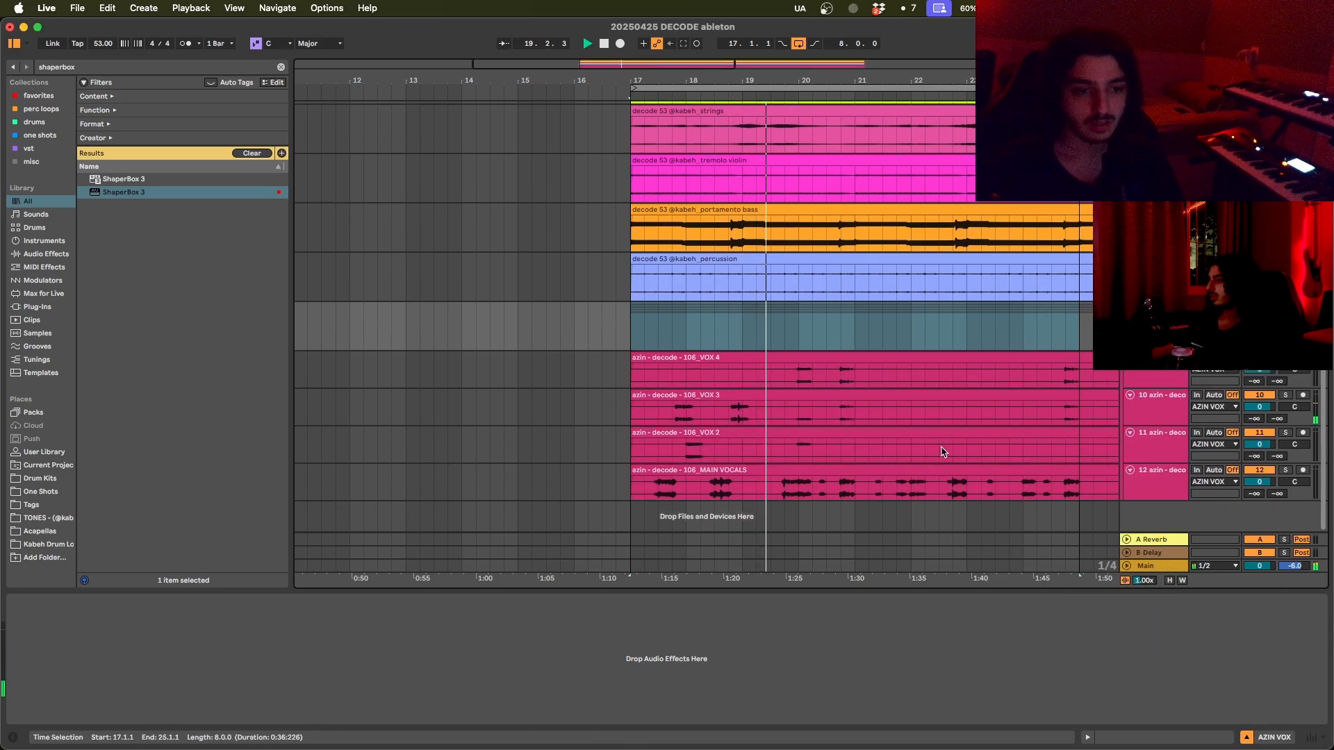
Step: Reorder the tracks inside the vocal group to MAIN VOCALS, VOX 4, VOX 2 and VOX 3
{"action": "scroll", "coordinate": [906, 446], "scroll_direction": "up", "scroll_amount": 5}
{"action": "scroll", "coordinate": [715, 408], "scroll_direction": "left", "scroll_amount": 3}
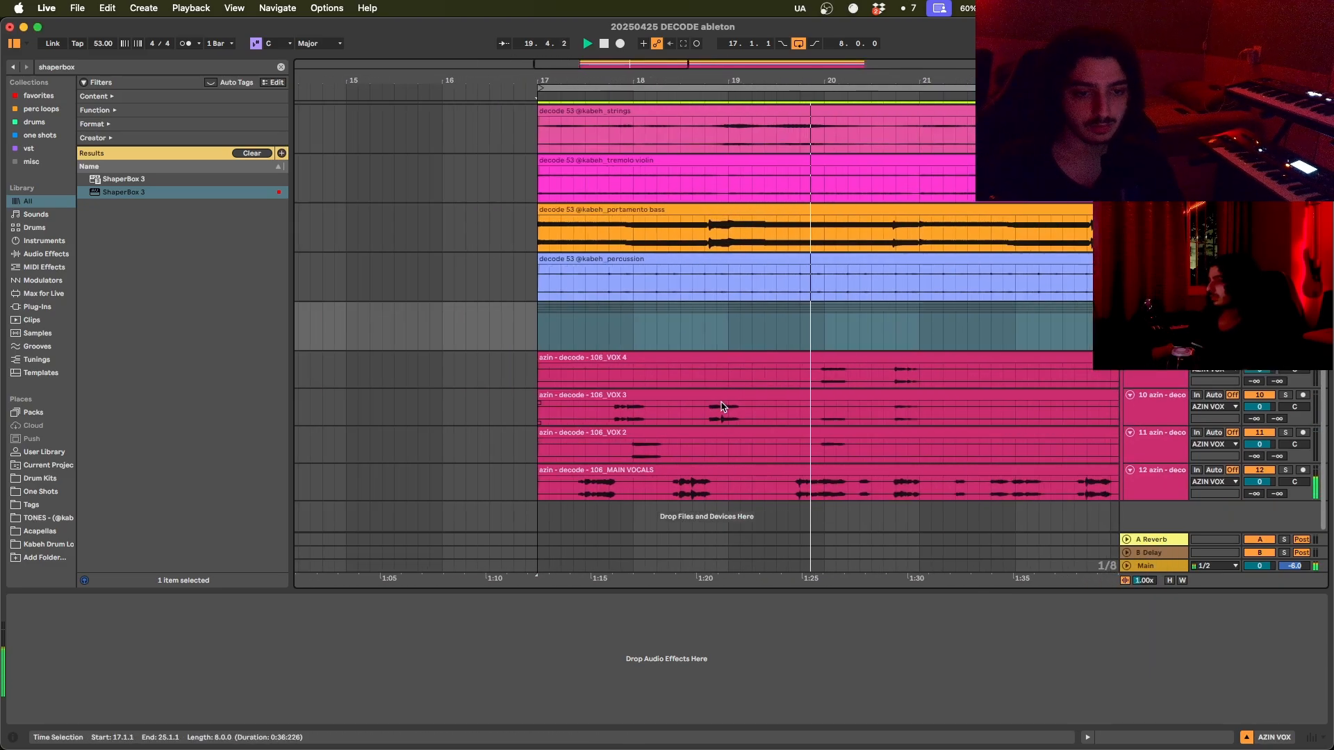
{"action": "scroll", "coordinate": [722, 406], "scroll_direction": "right", "scroll_amount": 2}
{"action": "left_click_drag", "start_coordinate": [1150, 482], "coordinate": [1146, 358]}
{"action": "scroll", "coordinate": [887, 454], "scroll_direction": "down", "scroll_amount": 1}
{"action": "left_click_drag", "start_coordinate": [1153, 479], "coordinate": [1148, 439]}
{"action": "scroll", "coordinate": [868, 479], "scroll_direction": "down", "scroll_amount": 2}
{"action": "scroll", "coordinate": [859, 466], "scroll_direction": "down", "scroll_amount": 2}
{"action": "scroll", "coordinate": [867, 464], "scroll_direction": "up", "scroll_amount": 2}
{"action": "scroll", "coordinate": [868, 464], "scroll_direction": "right", "scroll_amount": 2}
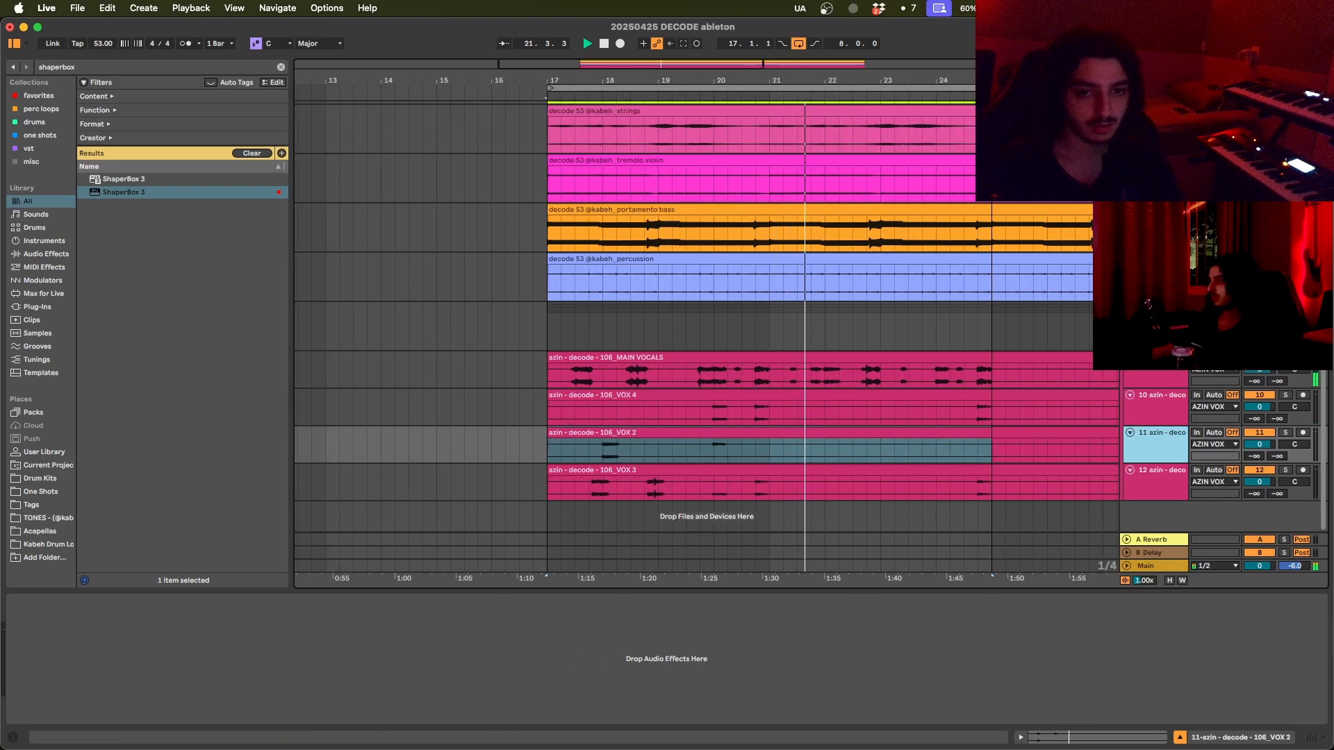
Step: Find Auto-Tune Pro in the browser and add it to the vocal group
{"action": "left_click", "coordinate": [1151, 309]}
{"action": "key", "text": "super+f"}
{"action": "type", "text": "auto"}
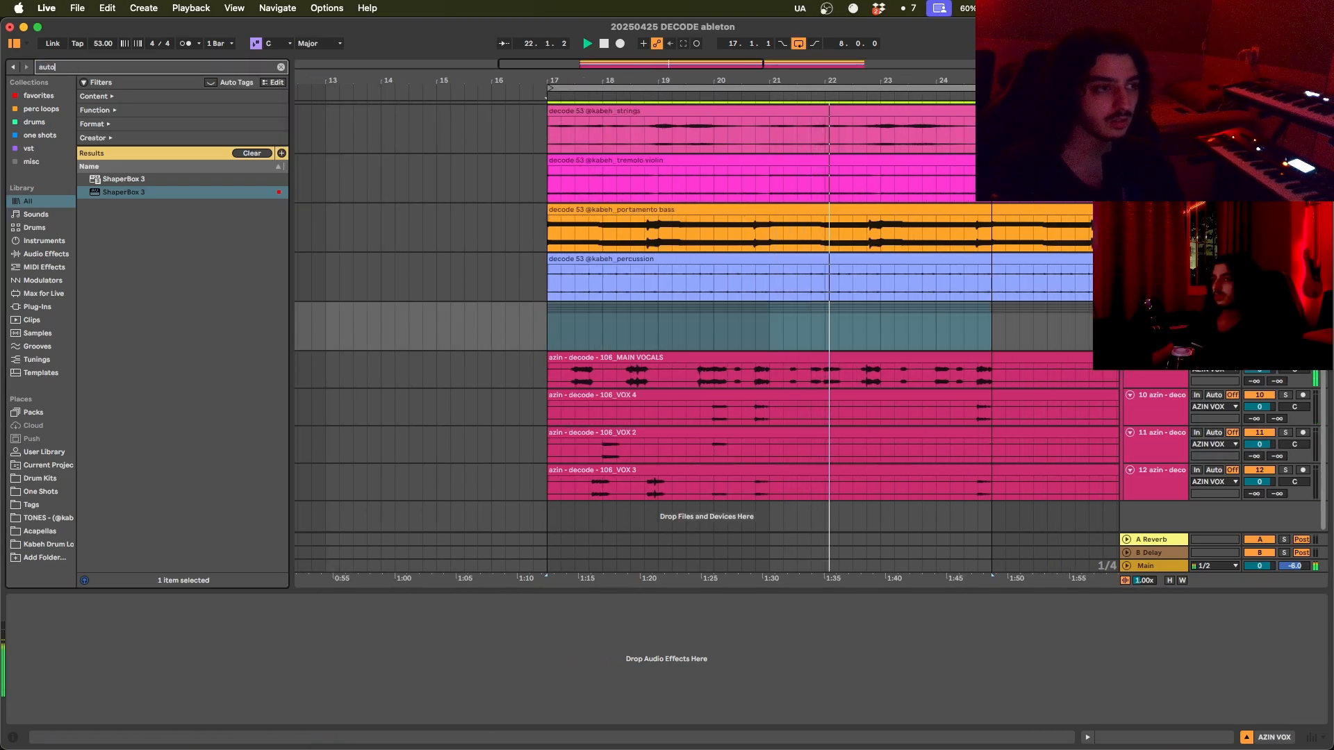
{"action": "type", "text": "-tune"}
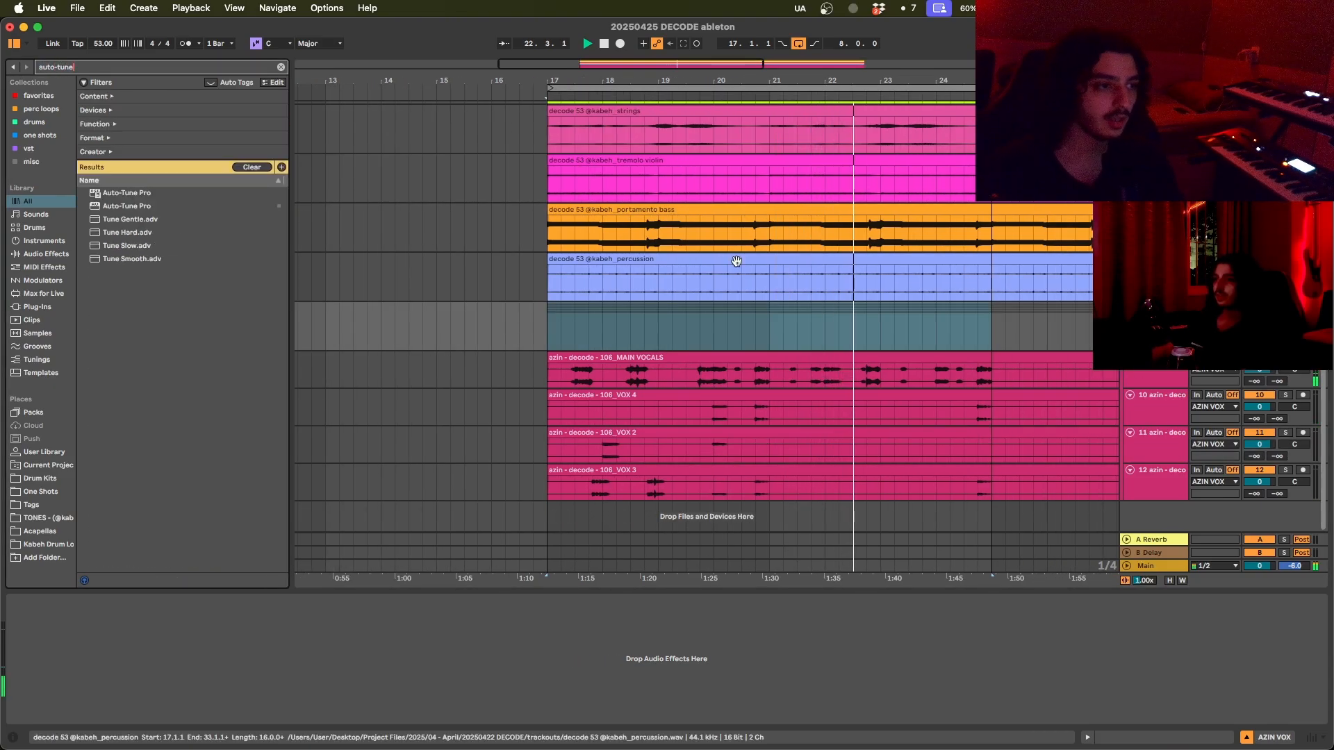
{"action": "left_click_drag", "start_coordinate": [110, 208], "coordinate": [624, 338]}
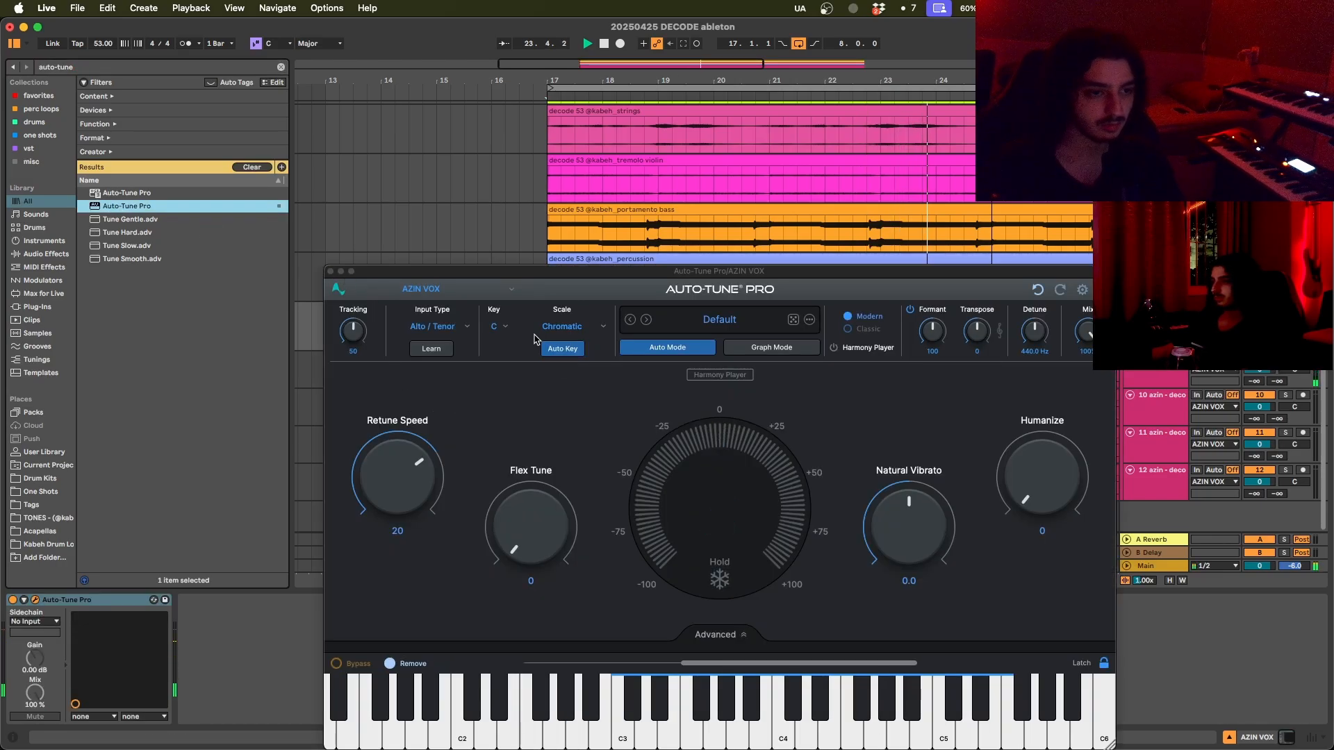
Step: Set Auto-Tune Pro's key to E and its scale to Minor, and close the plugin window
{"action": "left_click", "coordinate": [499, 327]}
{"action": "left_click", "coordinate": [501, 435]}
{"action": "left_click", "coordinate": [562, 327]}
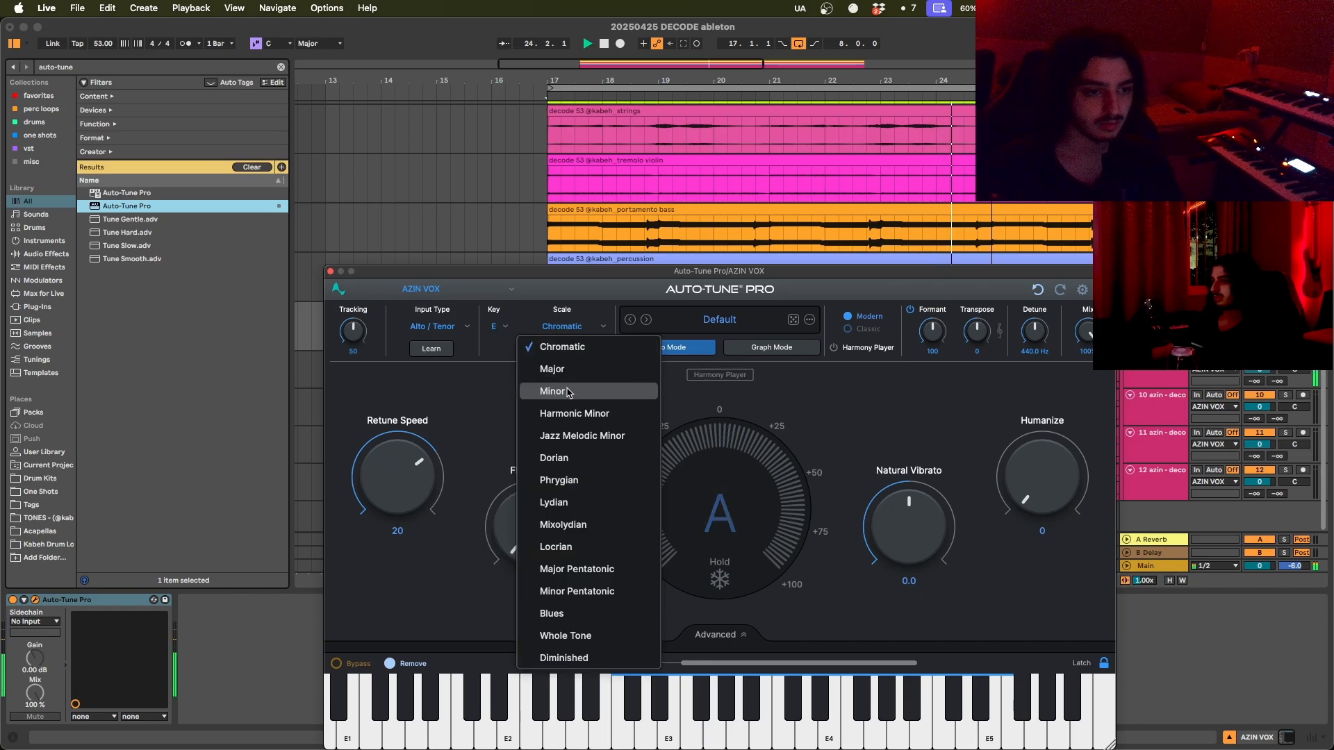
{"action": "left_click", "coordinate": [569, 394]}
{"action": "key", "text": "super+w"}
Step: Move Auto-Tune Pro from the vocal group to MAIN VOCALS and paste copies onto VOX 4, VOX 2 and VOX 3
{"action": "left_click_drag", "start_coordinate": [115, 599], "coordinate": [671, 378]}
{"action": "left_click", "coordinate": [1150, 377]}
{"action": "left_click", "coordinate": [124, 601]}
{"action": "key", "text": "super+c"}
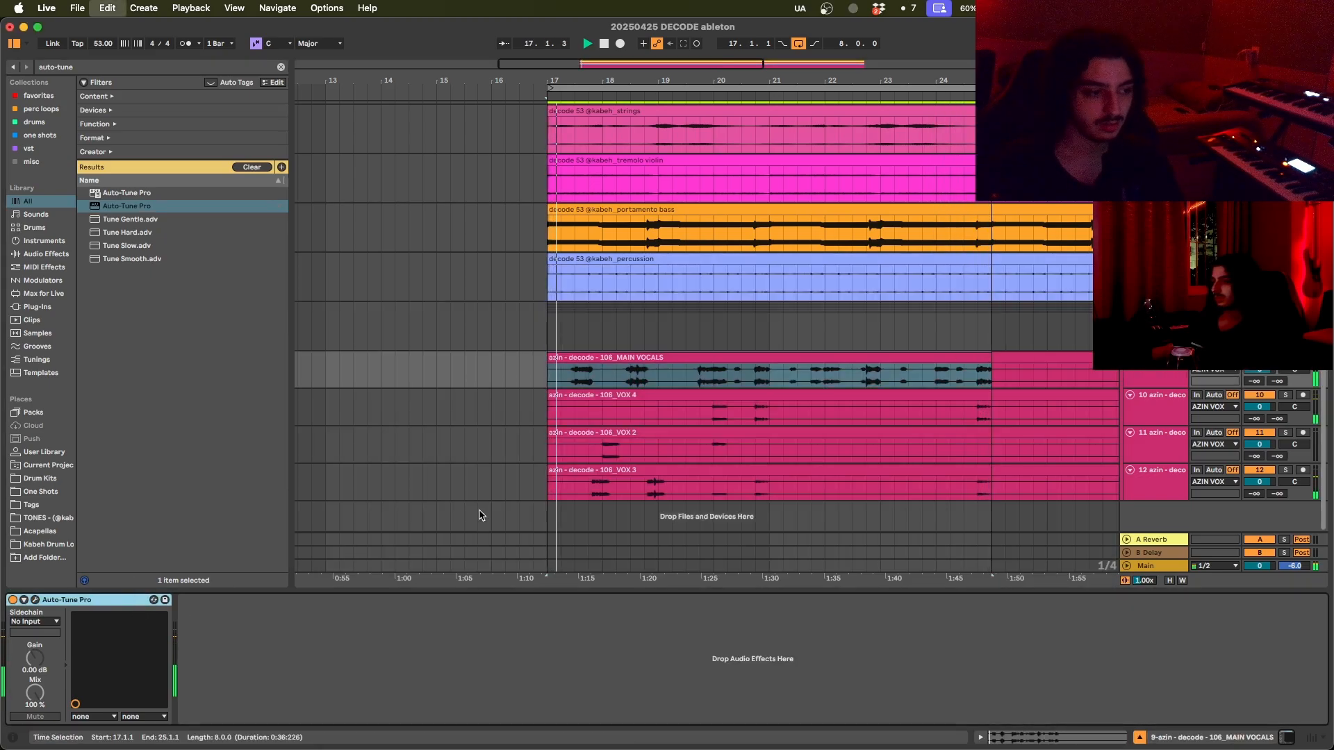
{"action": "left_click", "coordinate": [1160, 409]}
{"action": "key", "text": "super+v"}
{"action": "left_click", "coordinate": [1171, 443]}
{"action": "key", "text": "super+v"}
{"action": "key", "text": "Down"}
{"action": "key", "text": "super+v"}
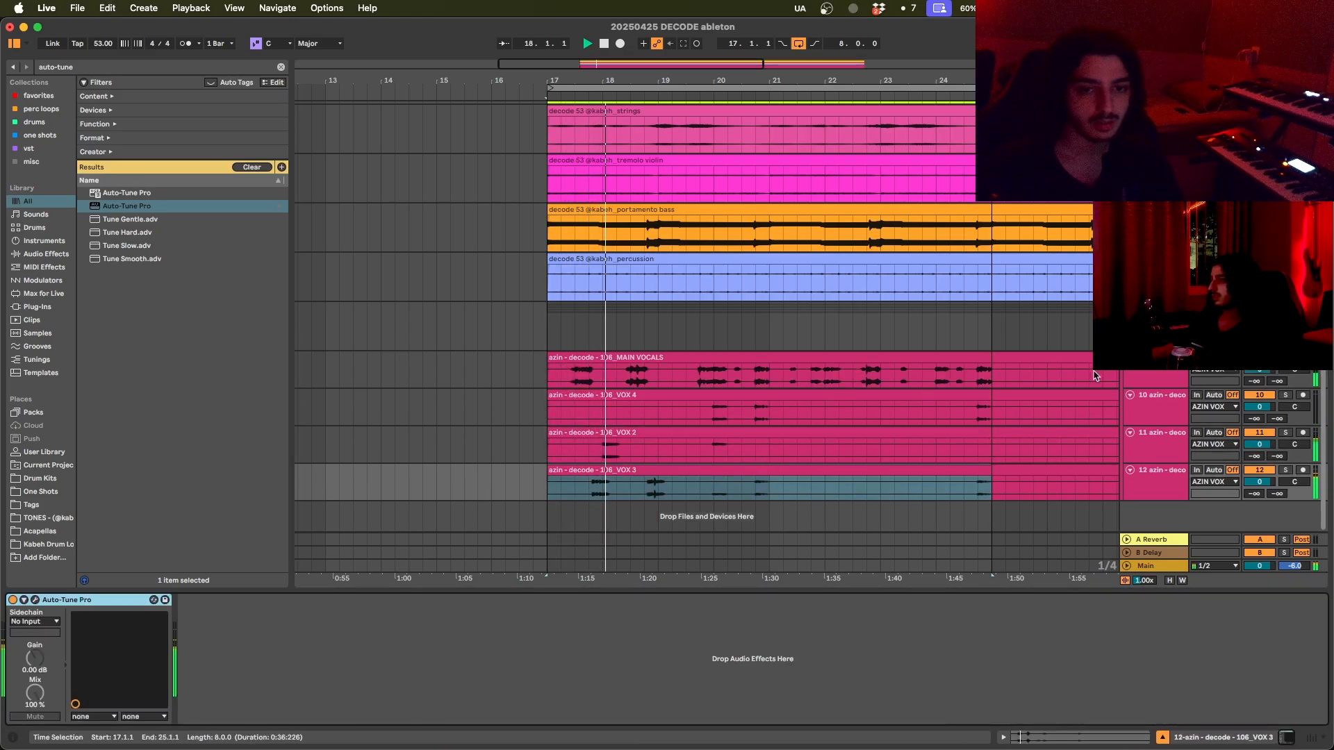
Step: Open the Harmony Player view of Auto-Tune Pro on the MAIN VOCALS track
{"action": "left_click", "coordinate": [1147, 376]}
{"action": "left_click", "coordinate": [35, 600]}
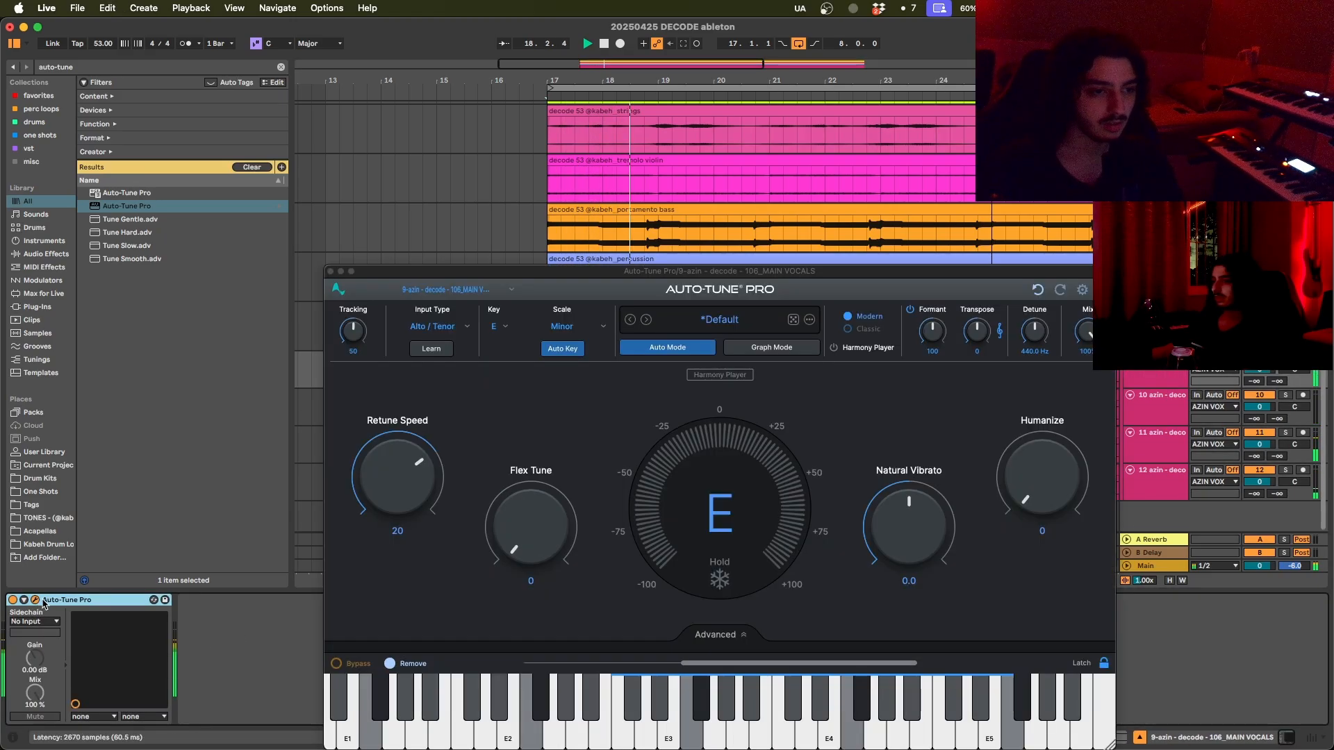
{"action": "left_click", "coordinate": [720, 375]}
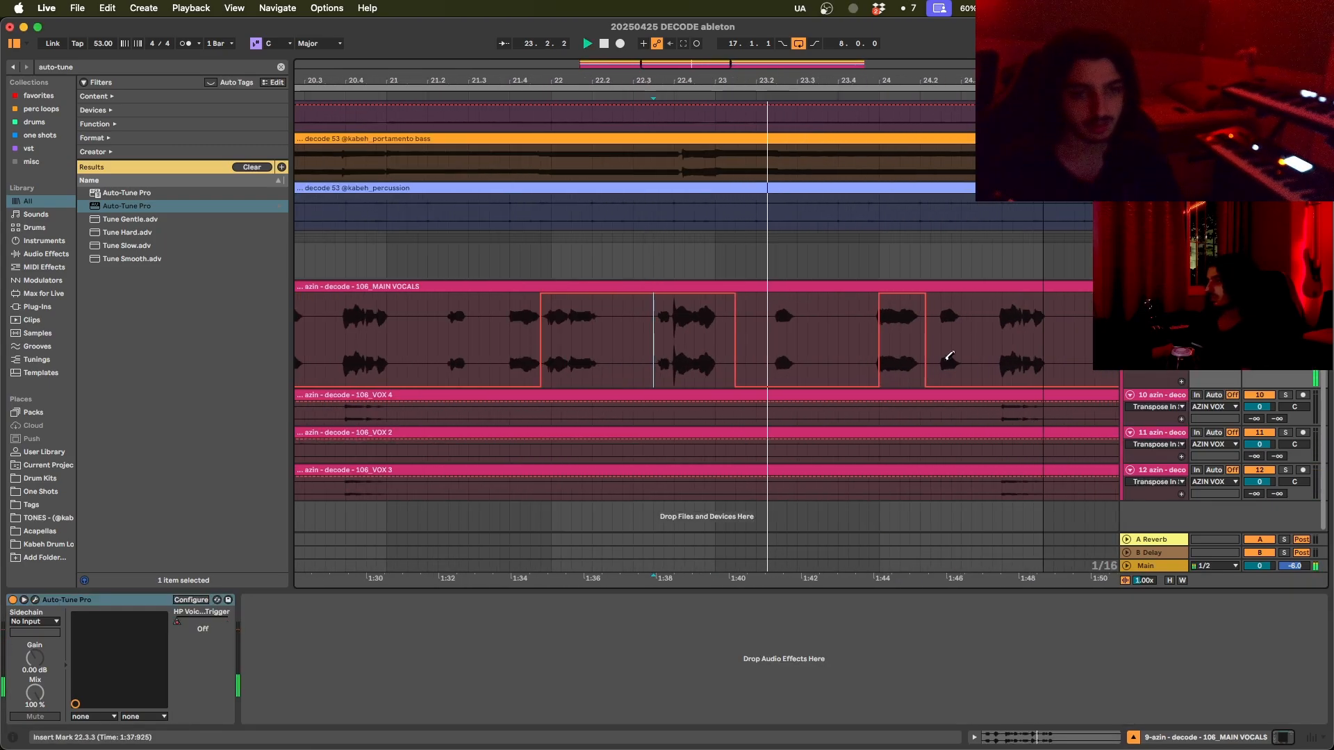
Step: Examine the Harmony Player voice trigger automation against the vocal phrases on the MAIN VOCALS and VOX 3 tracks
{"action": "scroll", "coordinate": [892, 364], "scroll_direction": "down", "scroll_amount": 10}
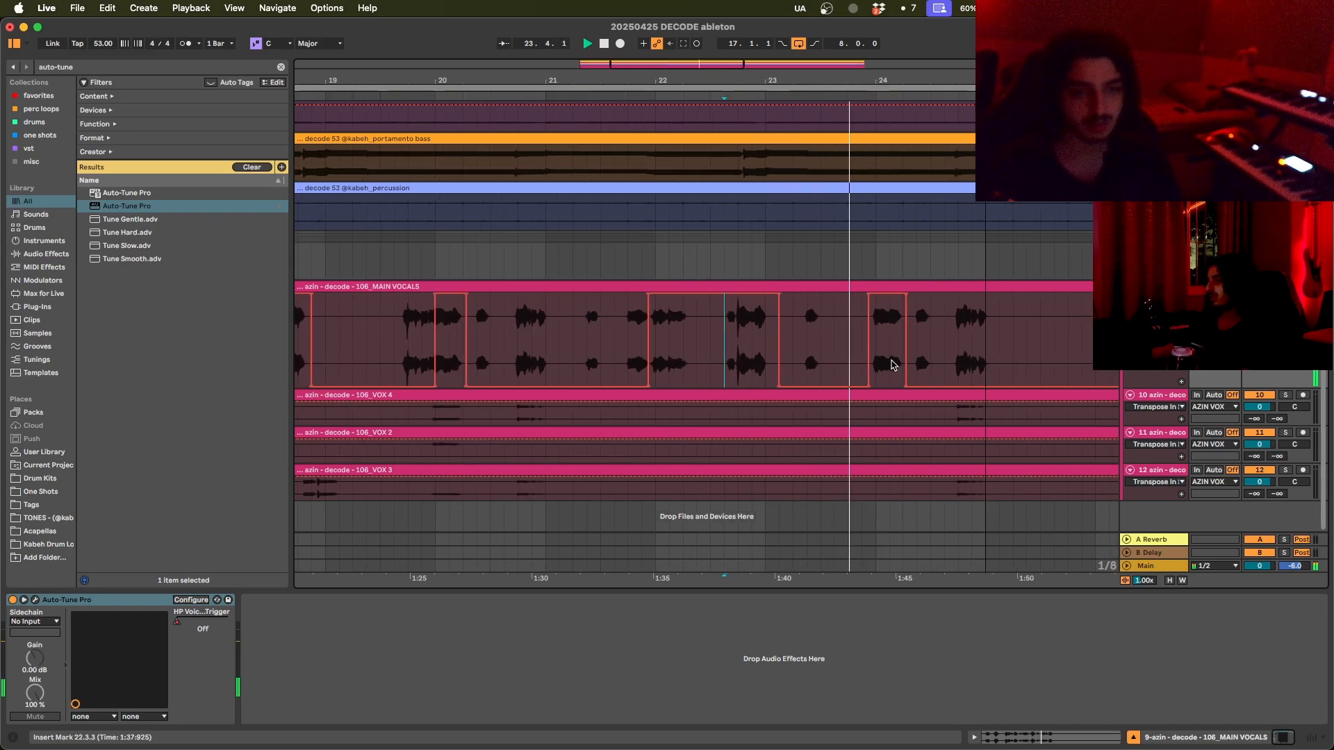
{"action": "scroll", "coordinate": [906, 375], "scroll_direction": "up", "scroll_amount": 4}
{"action": "scroll", "coordinate": [906, 373], "scroll_direction": "up", "scroll_amount": 2}
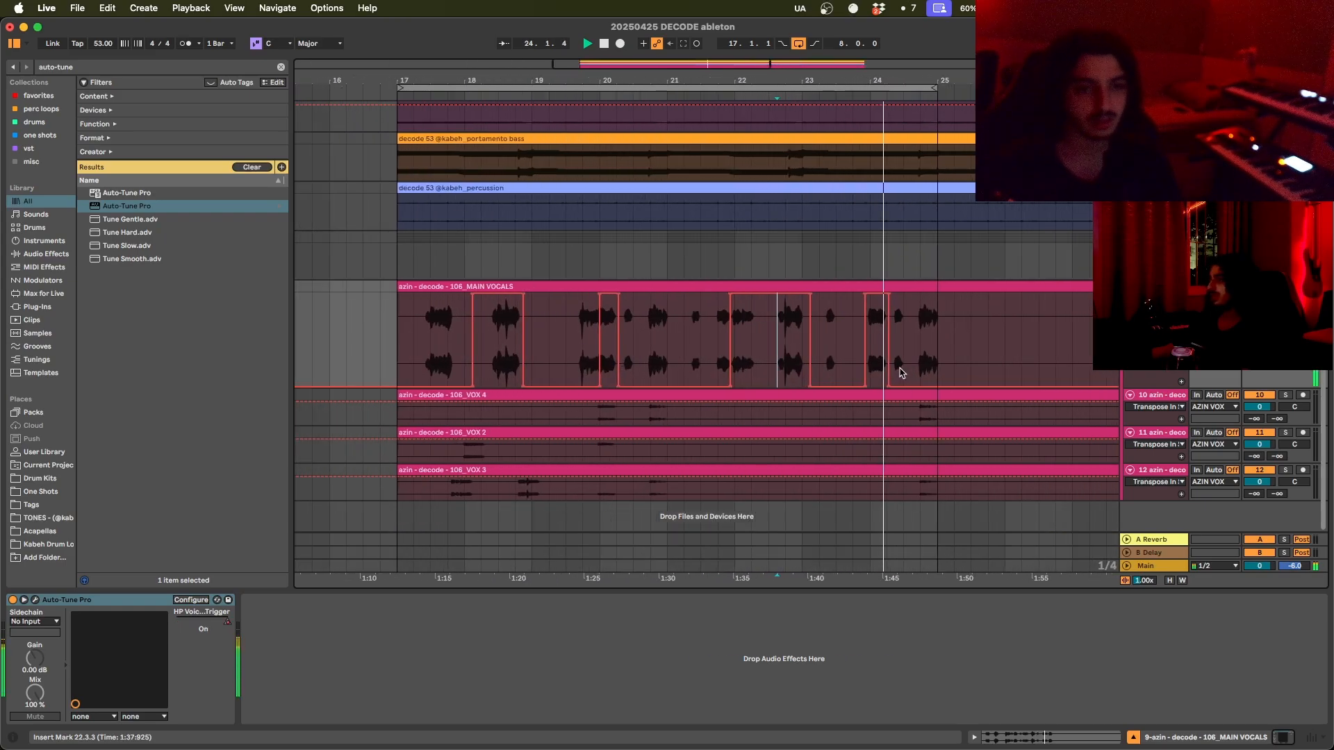
{"action": "scroll", "coordinate": [905, 373], "scroll_direction": "down", "scroll_amount": 5}
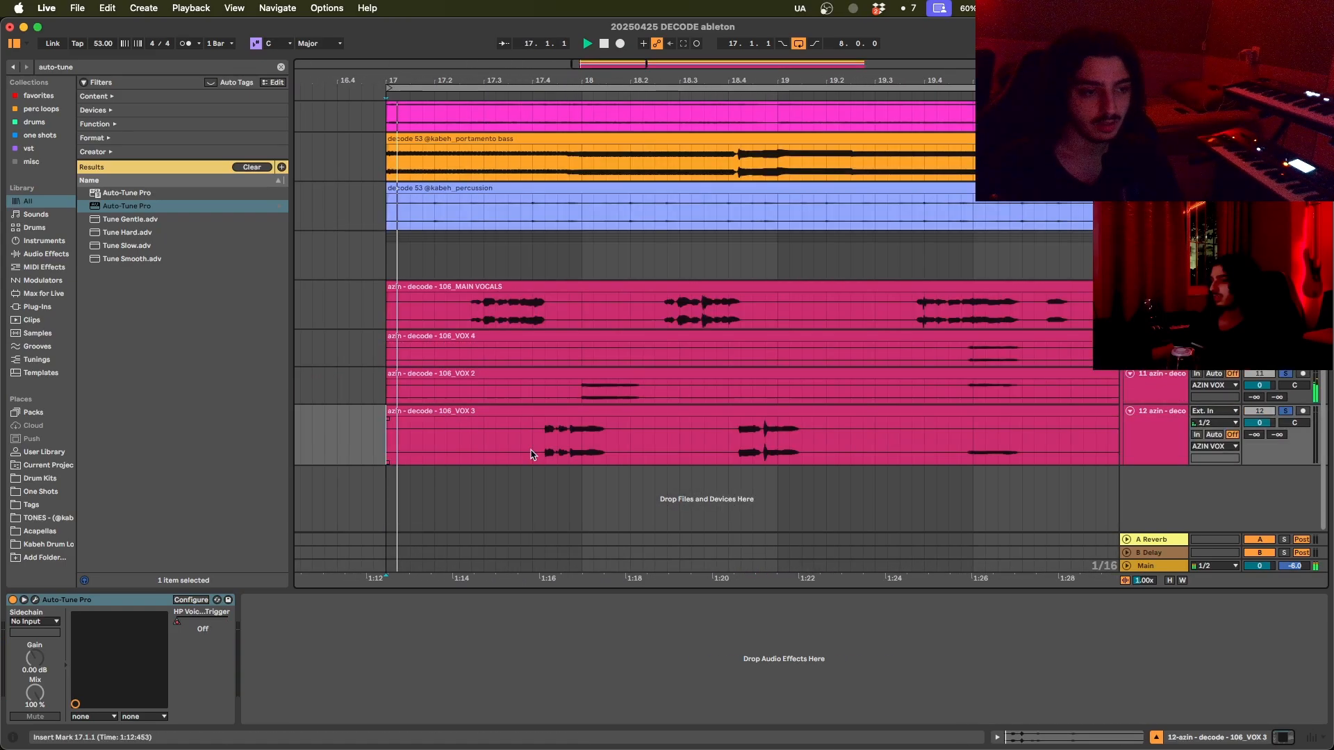
{"action": "key", "text": "a"}
{"action": "key", "text": "a"}
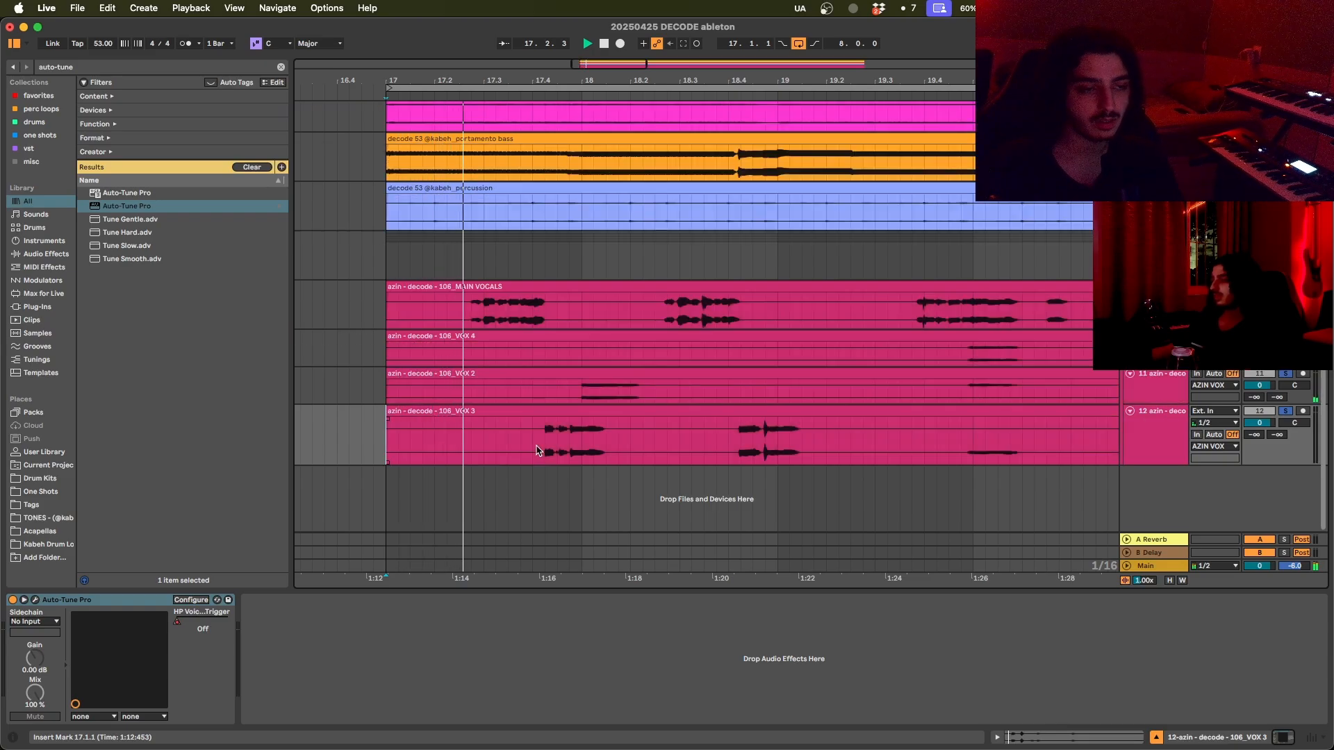
{"action": "scroll", "coordinate": [536, 450], "scroll_direction": "up", "scroll_amount": 2}
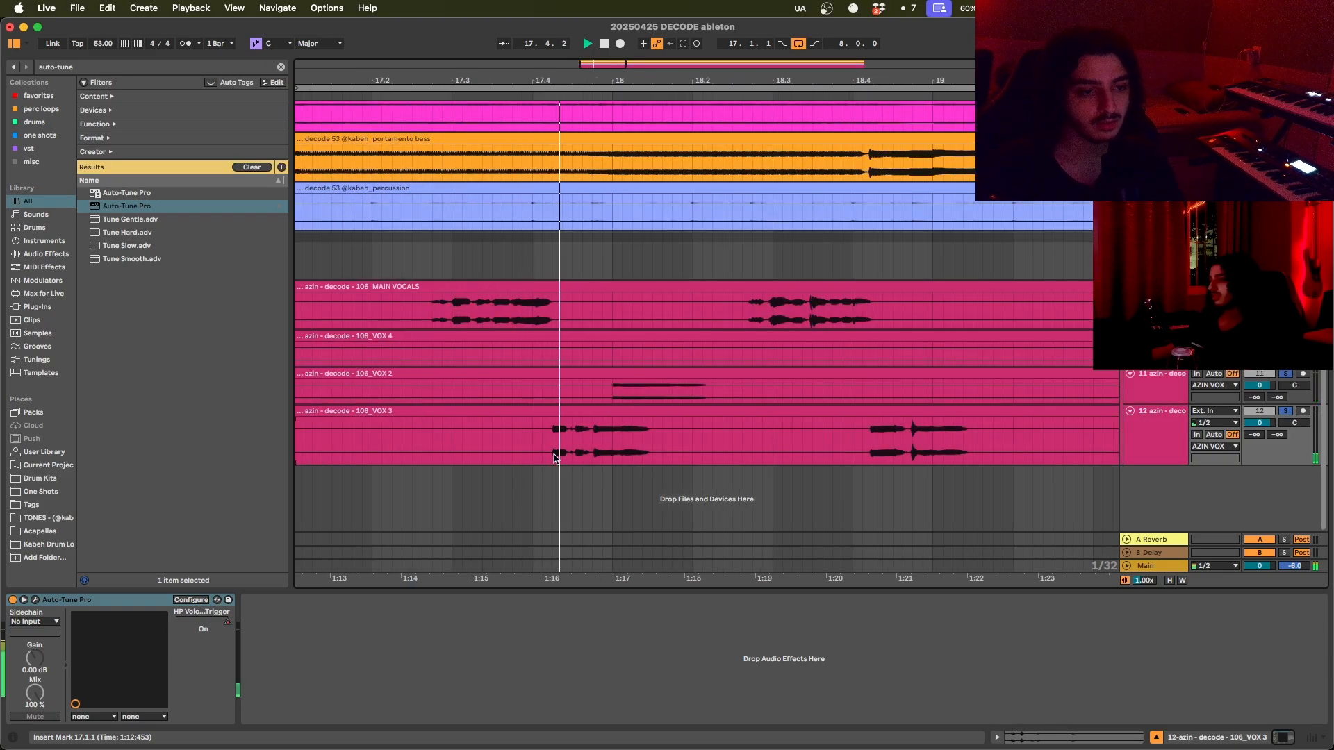
{"action": "key", "text": "a"}
{"action": "scroll", "coordinate": [562, 450], "scroll_direction": "down", "scroll_amount": 2}
{"action": "scroll", "coordinate": [605, 448], "scroll_direction": "right", "scroll_amount": 2}
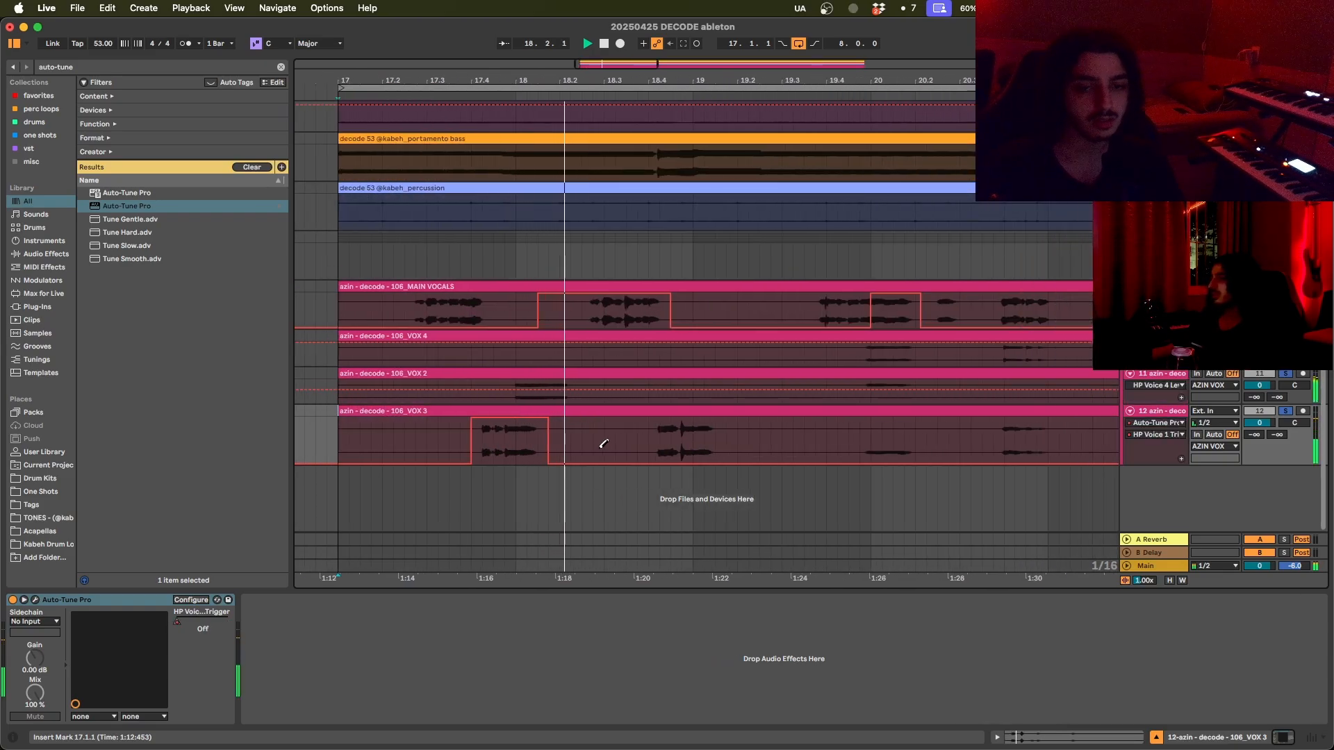
{"action": "scroll", "coordinate": [737, 459], "scroll_direction": "right", "scroll_amount": 2}
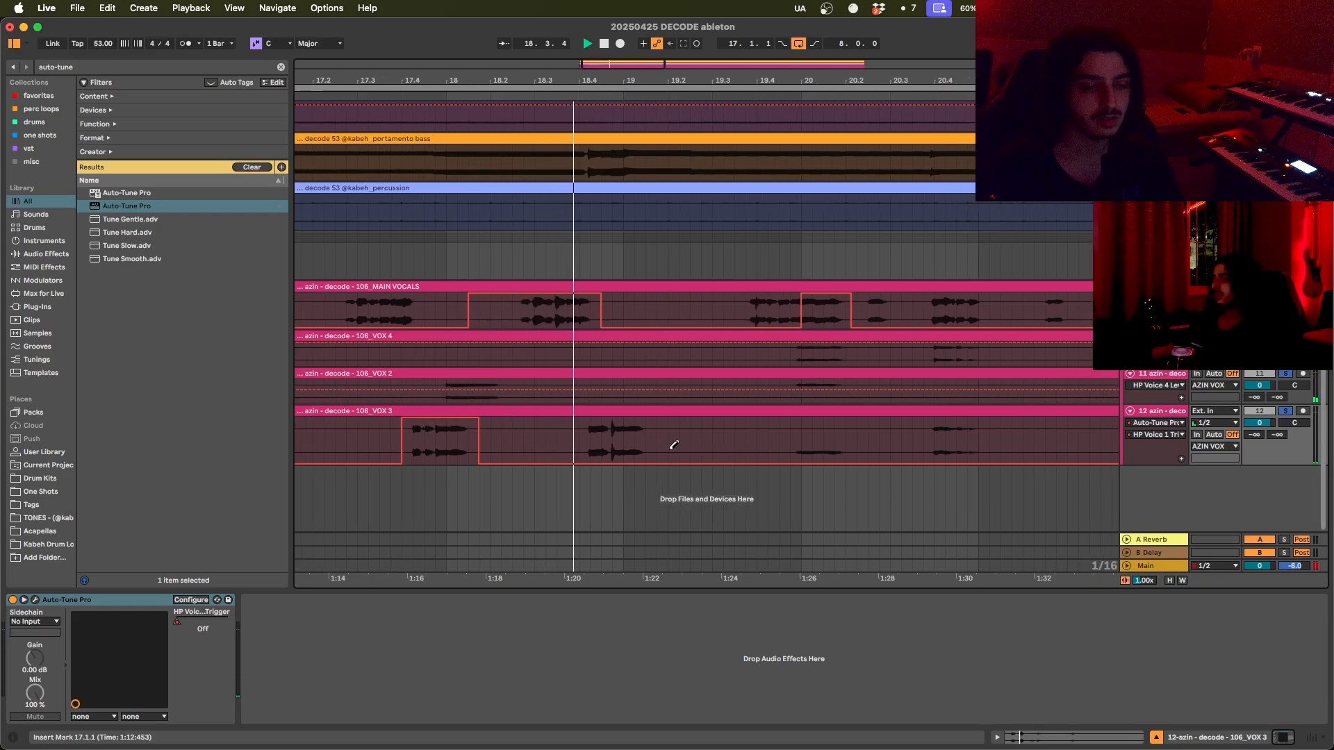
{"action": "key", "text": "a"}
{"action": "scroll", "coordinate": [715, 450], "scroll_direction": "down", "scroll_amount": 3}
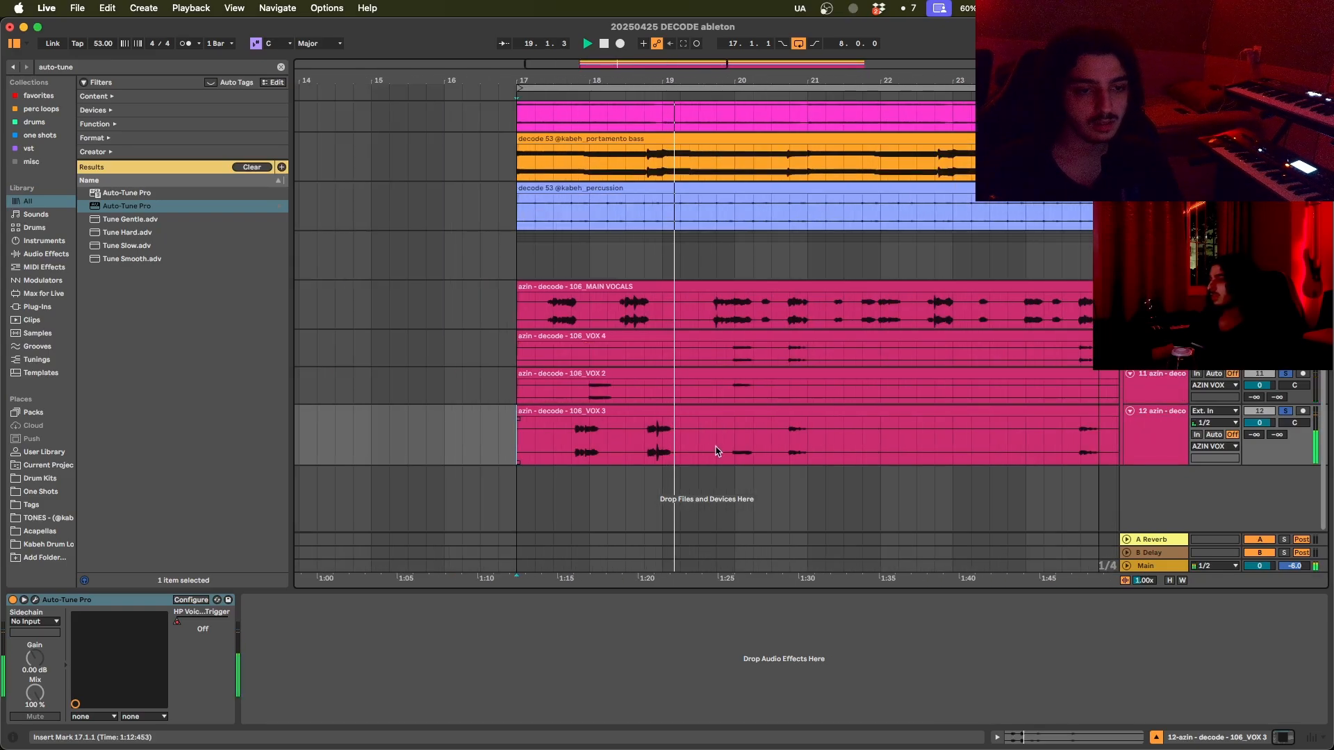
{"action": "scroll", "coordinate": [742, 452], "scroll_direction": "up", "scroll_amount": 3}
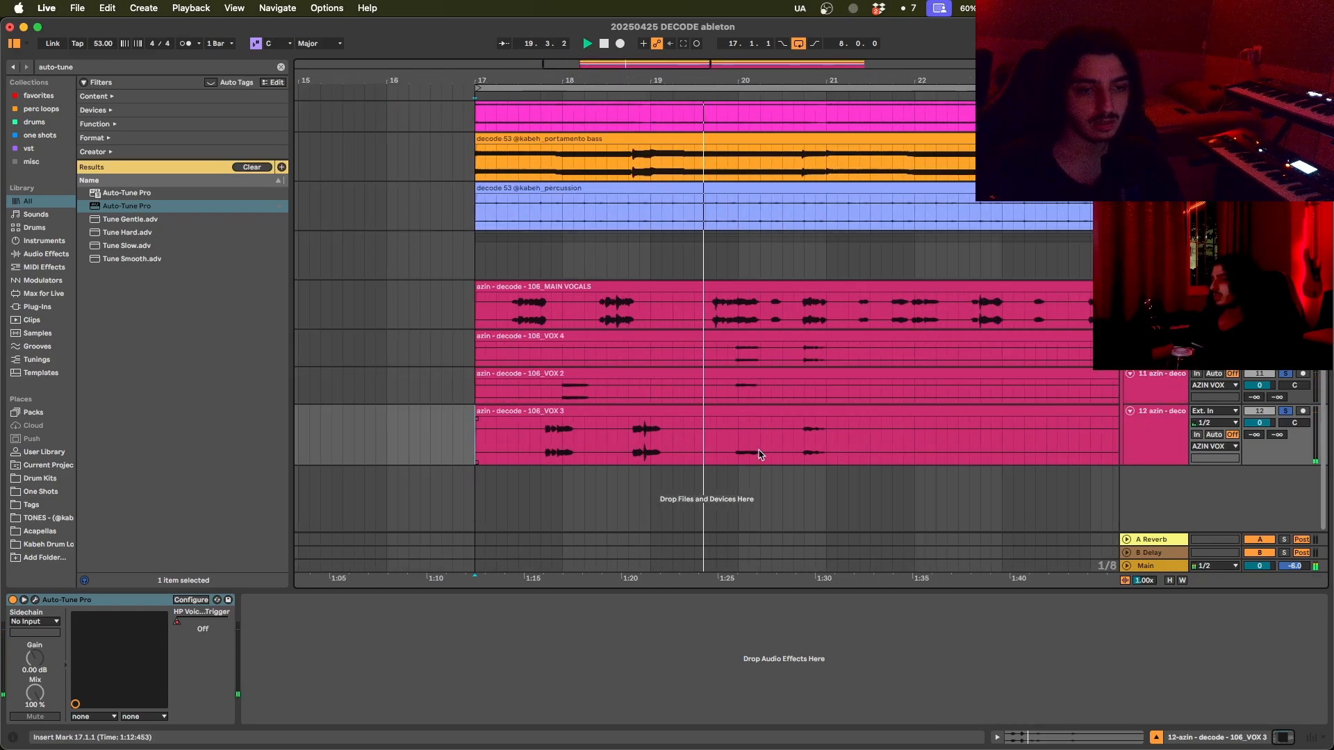
Step: Reduce the height of the VOX 3 track lane in the arrangement
{"action": "scroll", "coordinate": [757, 452], "scroll_direction": "down", "scroll_amount": 4}
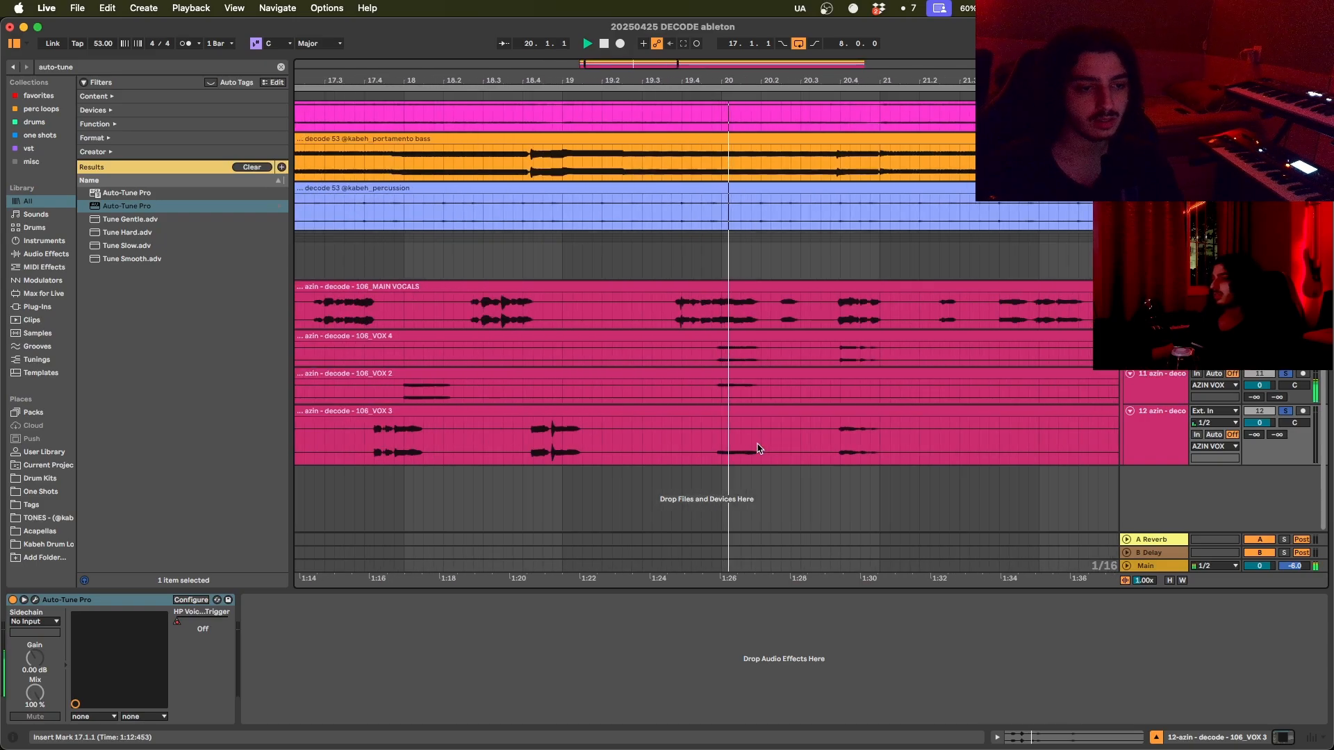
{"action": "left_click_drag", "start_coordinate": [1271, 465], "coordinate": [1272, 428]}
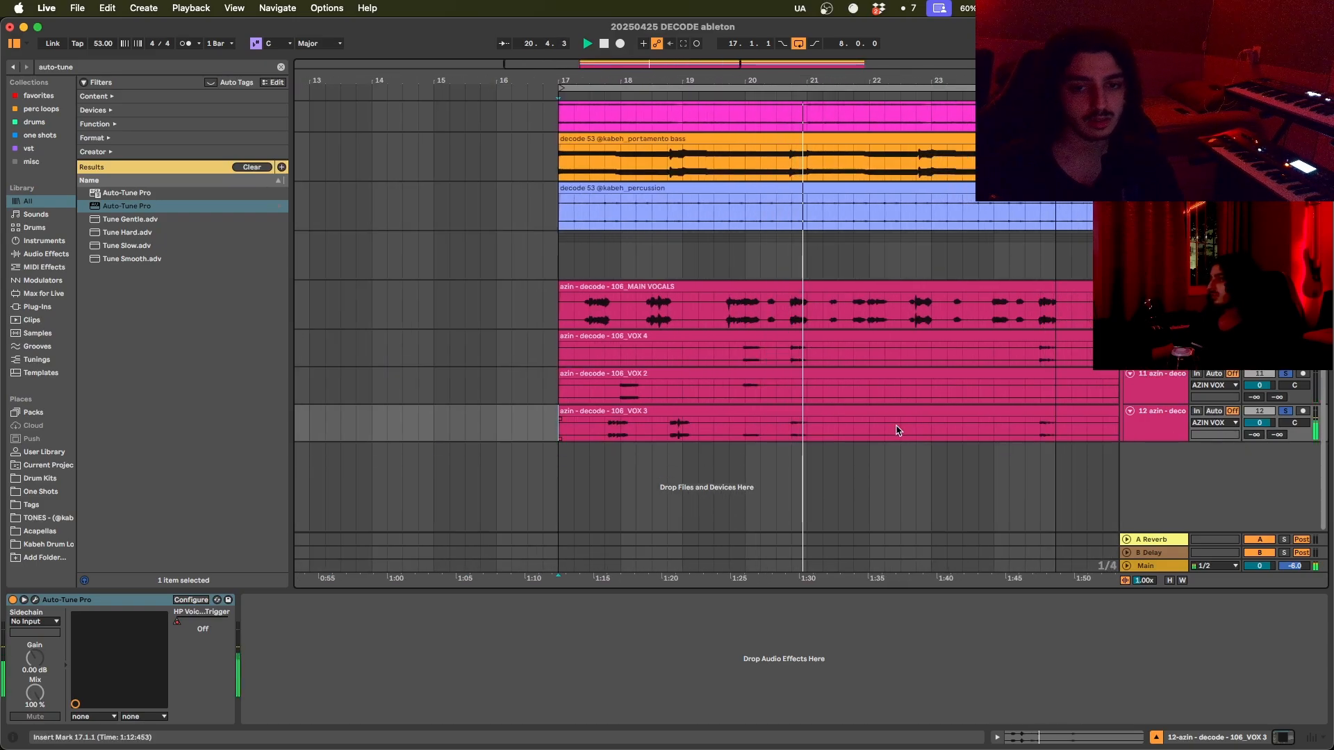
{"action": "scroll", "coordinate": [896, 430], "scroll_direction": "up", "scroll_amount": 2}
{"action": "scroll", "coordinate": [895, 420], "scroll_direction": "down", "scroll_amount": 4}
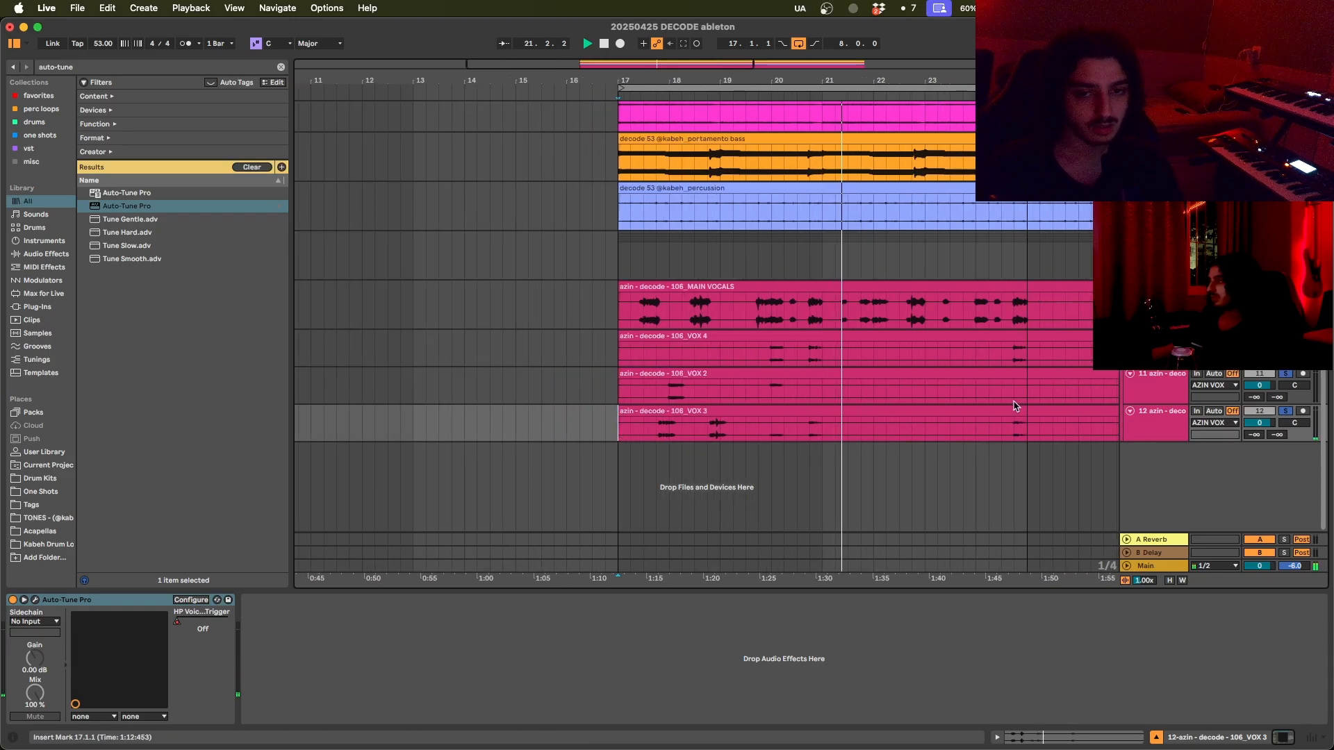
Step: Pan the VOX 3 track to 34R and the VOX 2 track to 26L
{"action": "left_click_drag", "start_coordinate": [1293, 440], "coordinate": [1293, 423]}
{"action": "left_click_drag", "start_coordinate": [1294, 386], "coordinate": [1294, 414]}
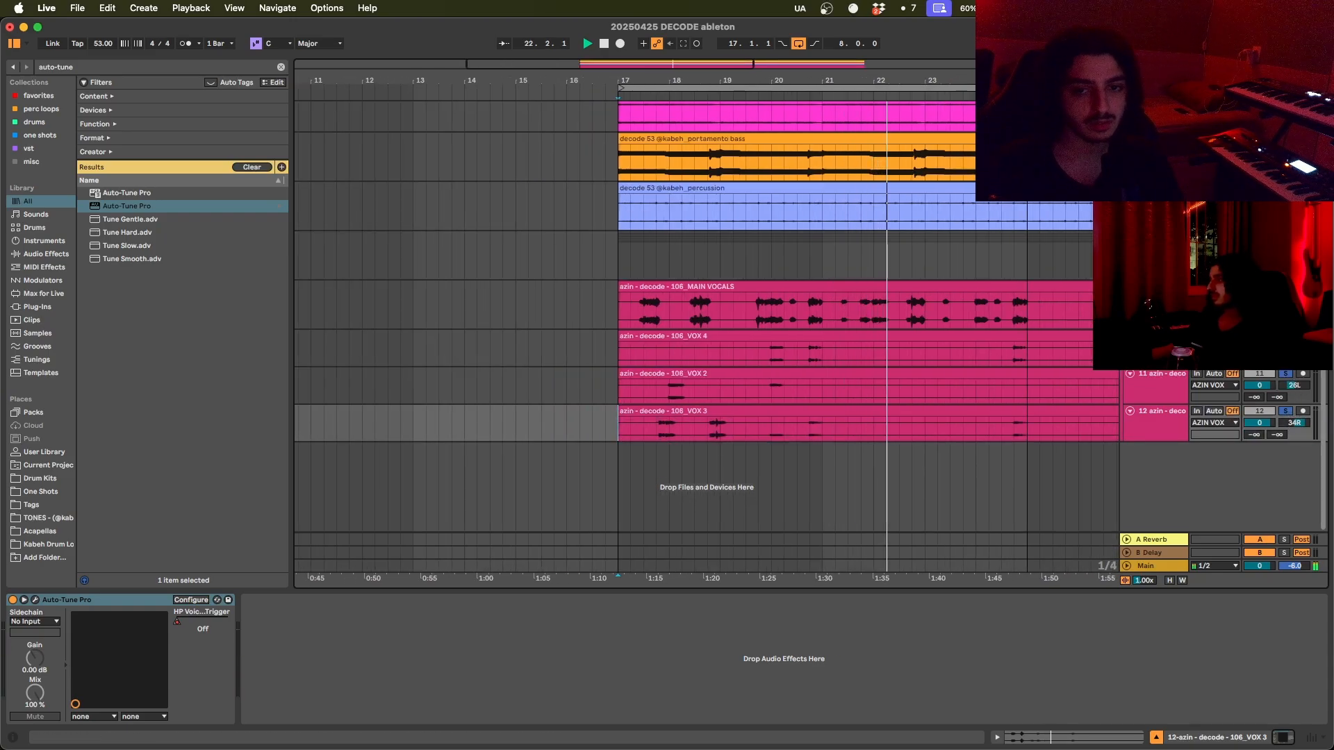
{"action": "scroll", "coordinate": [905, 378], "scroll_direction": "down", "scroll_amount": 1}
{"action": "scroll", "coordinate": [902, 370], "scroll_direction": "up", "scroll_amount": 3}
{"action": "scroll", "coordinate": [898, 368], "scroll_direction": "down", "scroll_amount": 6}
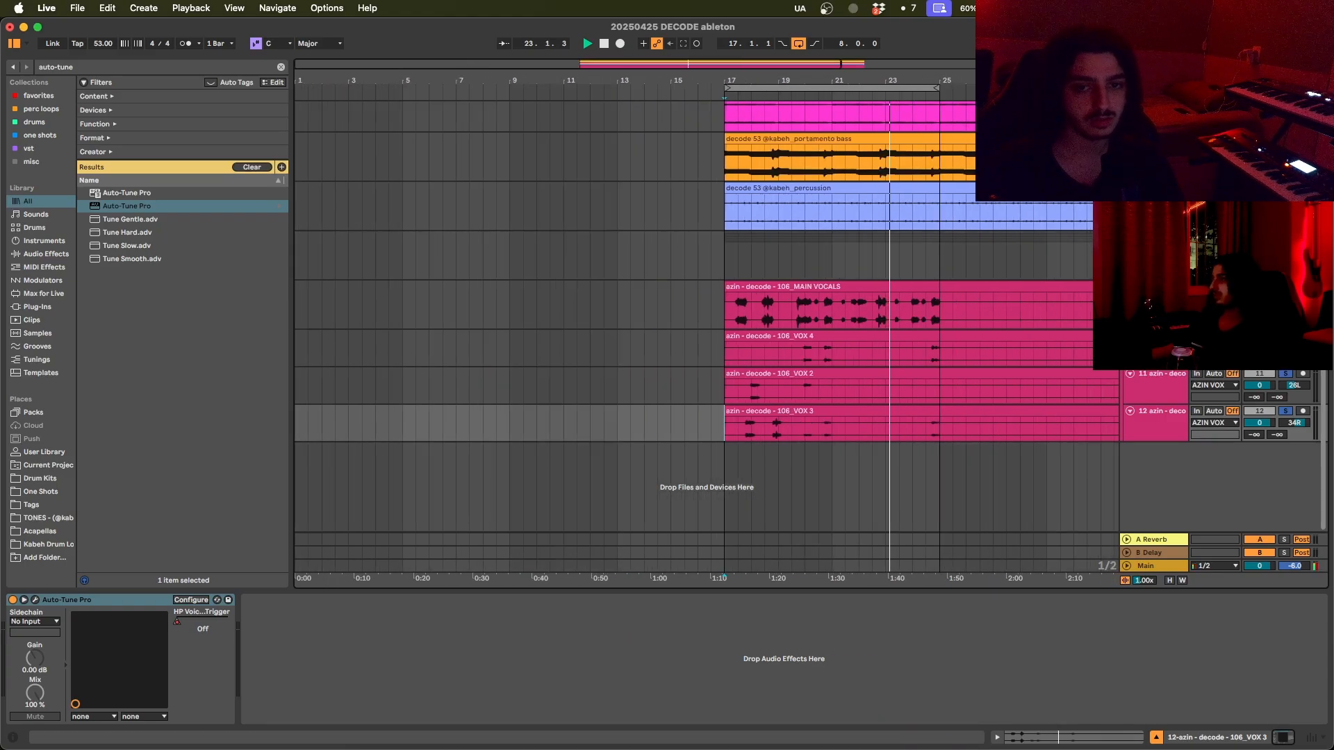
Step: Reduce the height of the MAIN VOCALS track lane
{"action": "left_click_drag", "start_coordinate": [1156, 329], "coordinate": [1156, 318]}
{"action": "scroll", "coordinate": [881, 336], "scroll_direction": "down", "scroll_amount": 4}
{"action": "scroll", "coordinate": [534, 267], "scroll_direction": "up", "scroll_amount": 5}
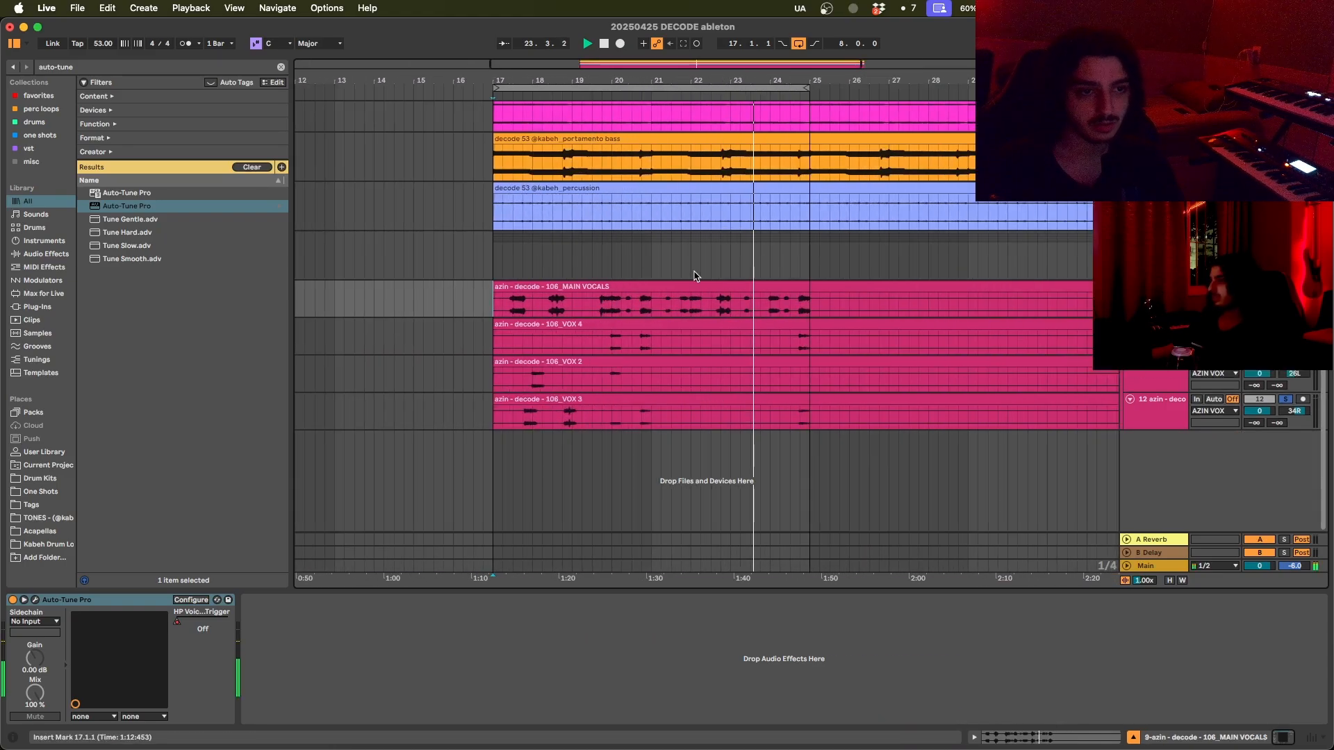
Step: Search the browser for Utility and add the effect to the percussion track
{"action": "scroll", "coordinate": [692, 276], "scroll_direction": "up", "scroll_amount": 1}
{"action": "left_click", "coordinate": [694, 253]}
{"action": "scroll", "coordinate": [928, 304], "scroll_direction": "down", "scroll_amount": 3}
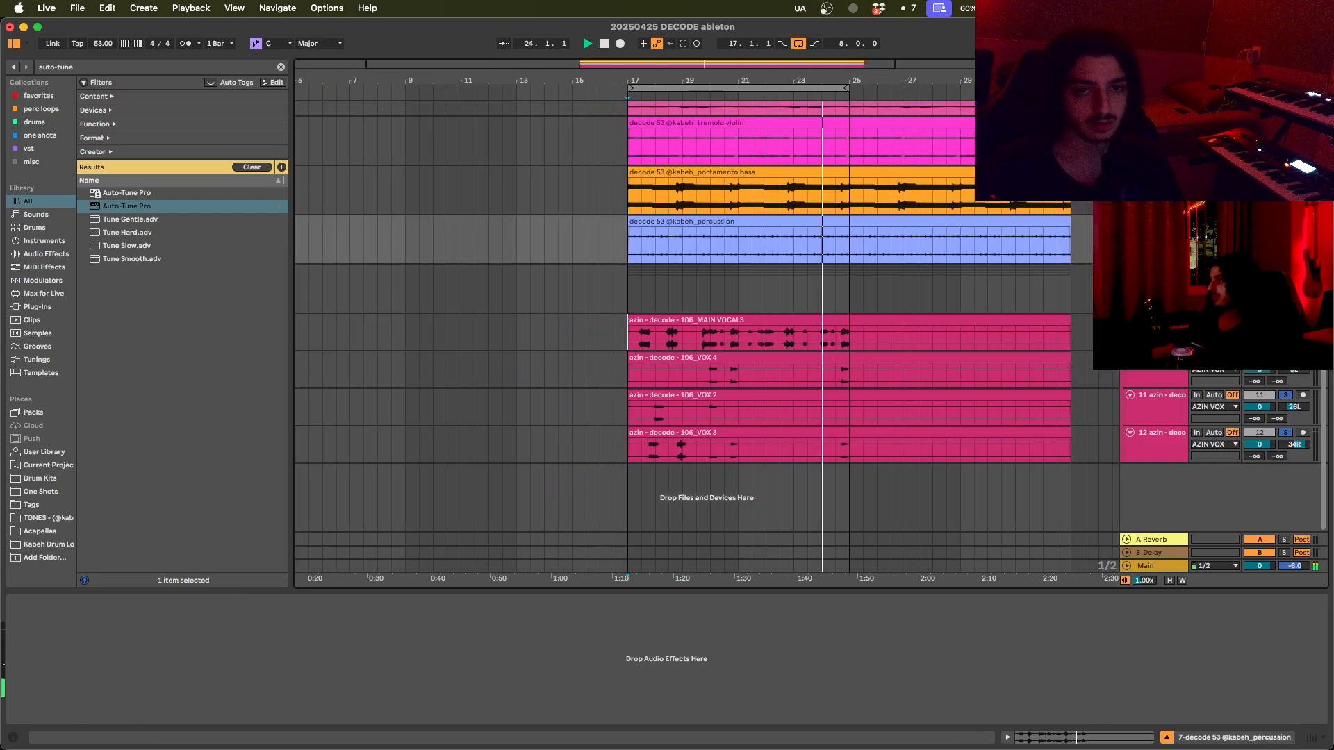
{"action": "key", "text": "super+f"}
{"action": "type", "text": "ut"}
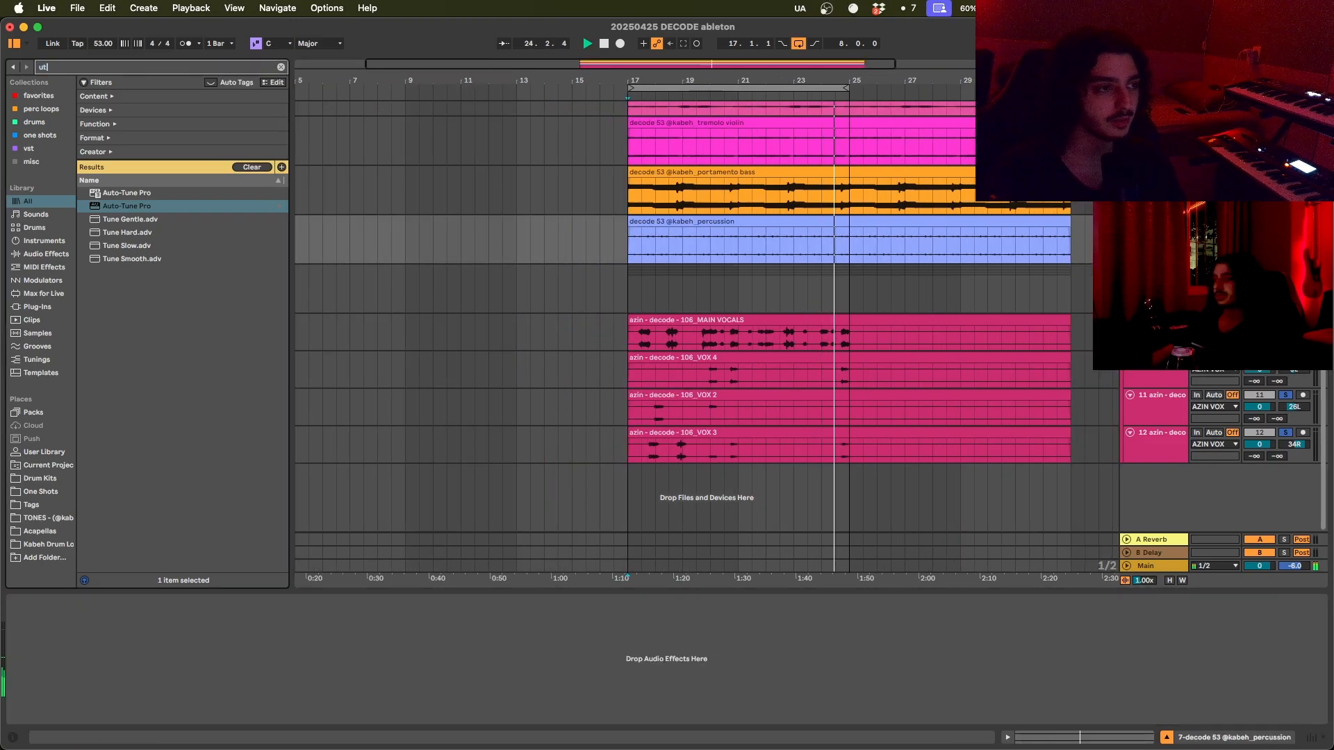
{"action": "type", "text": "ilit"}
{"action": "key", "text": "Down"}
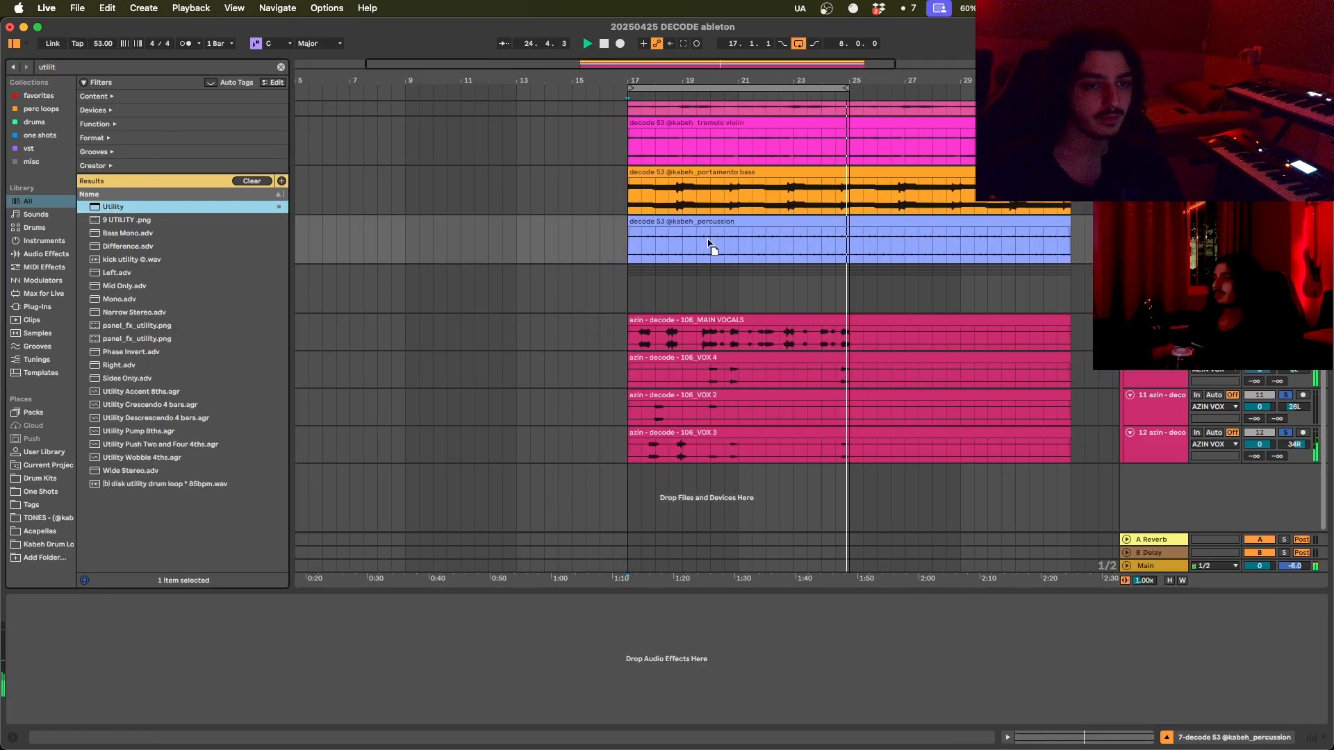
{"action": "key", "text": "Return"}
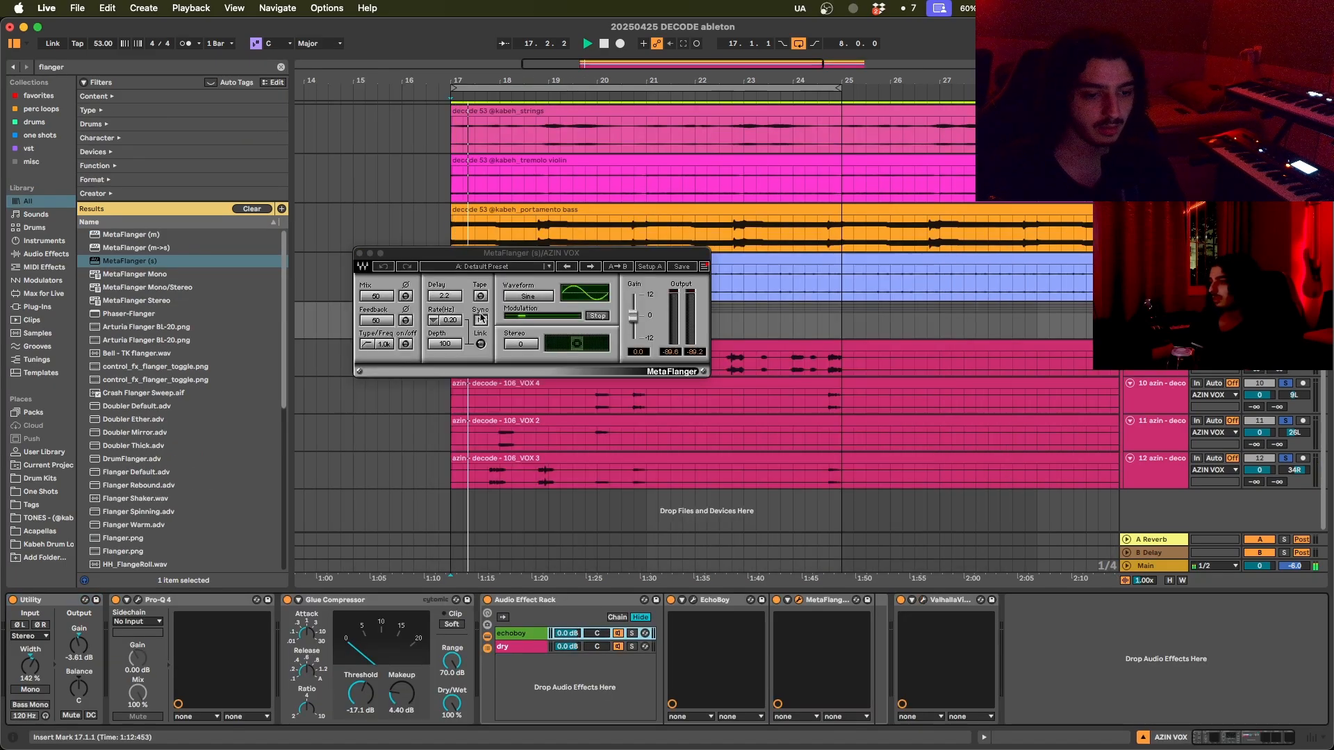
Step: Set the MetaFlanger mix to 53 and lower the echoboy chain volume to -7.8 dB on the AZIN VOX group
{"action": "left_click", "coordinate": [388, 298]}
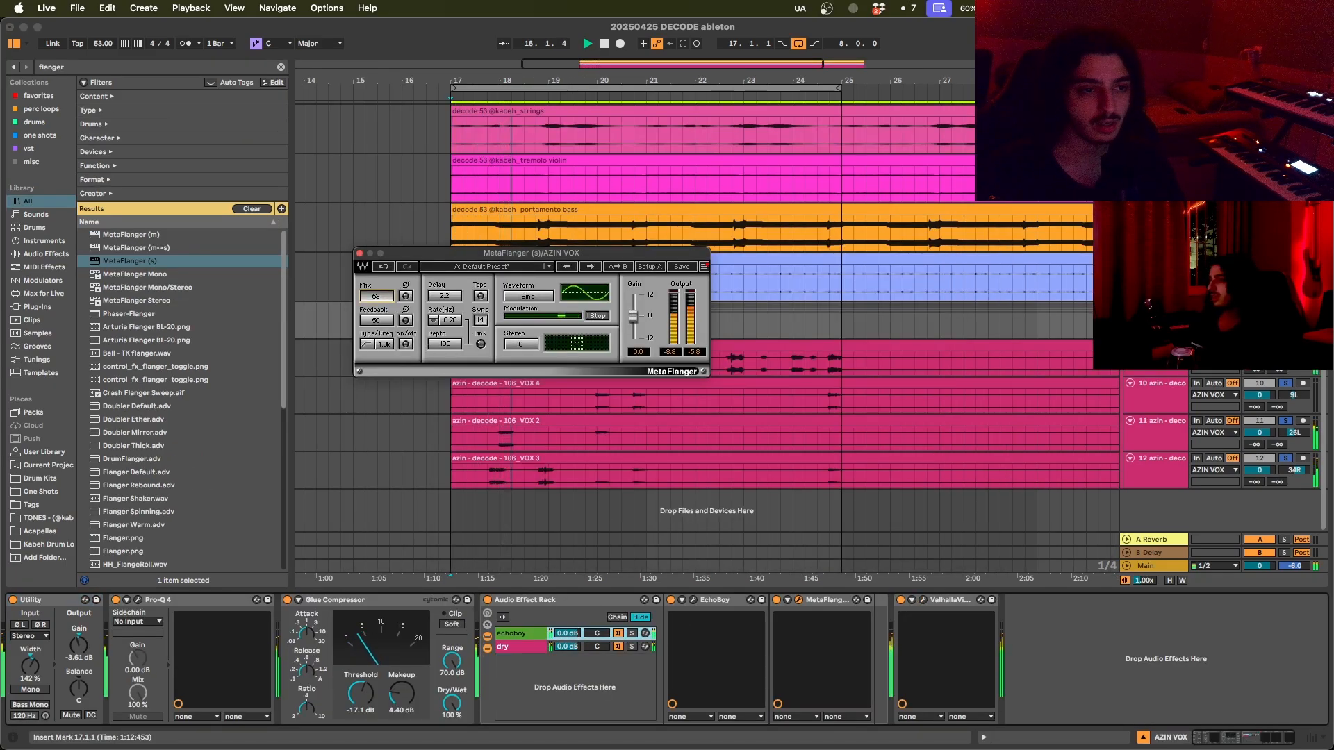
{"action": "left_click_drag", "start_coordinate": [567, 633], "coordinate": [567, 653]}
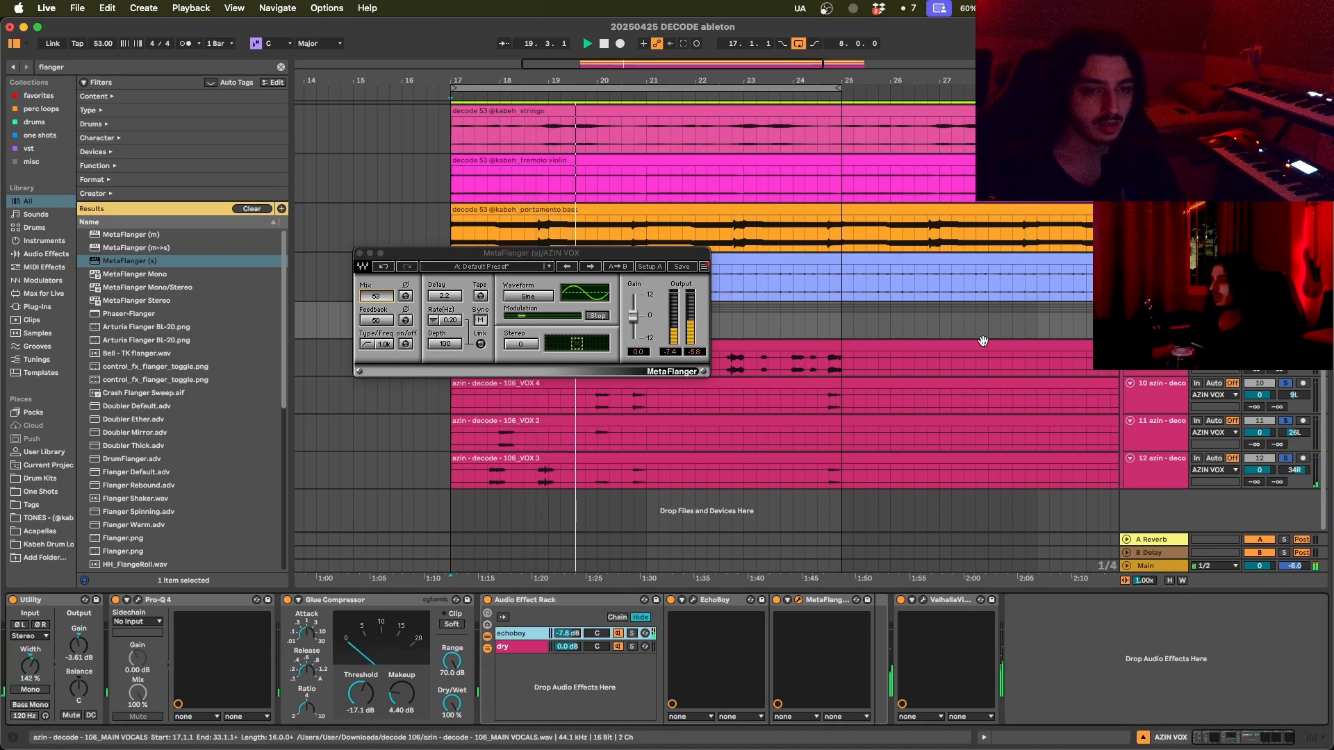
Step: Set EchoBoy's Ping echo time on the AZIN VOX group to a 1/16th note and close its window
{"action": "left_click", "coordinate": [692, 600]}
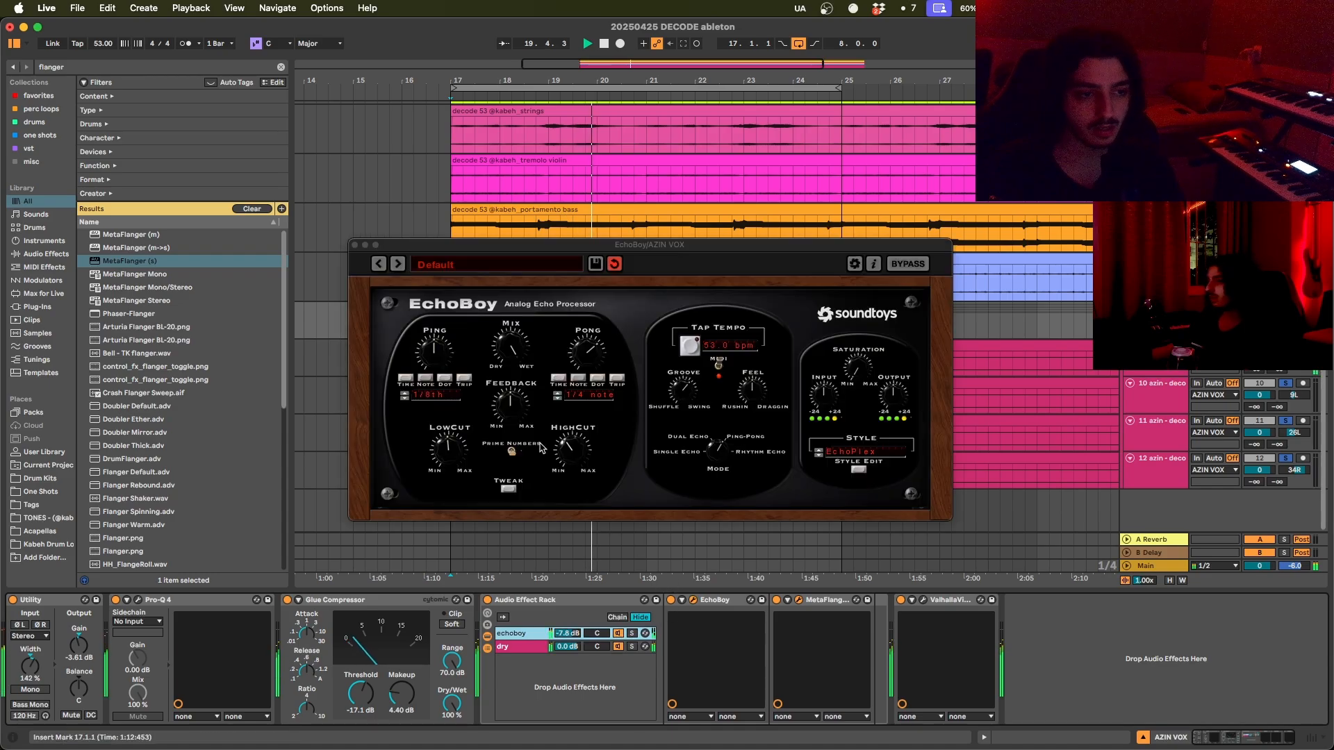
{"action": "left_click", "coordinate": [431, 355]}
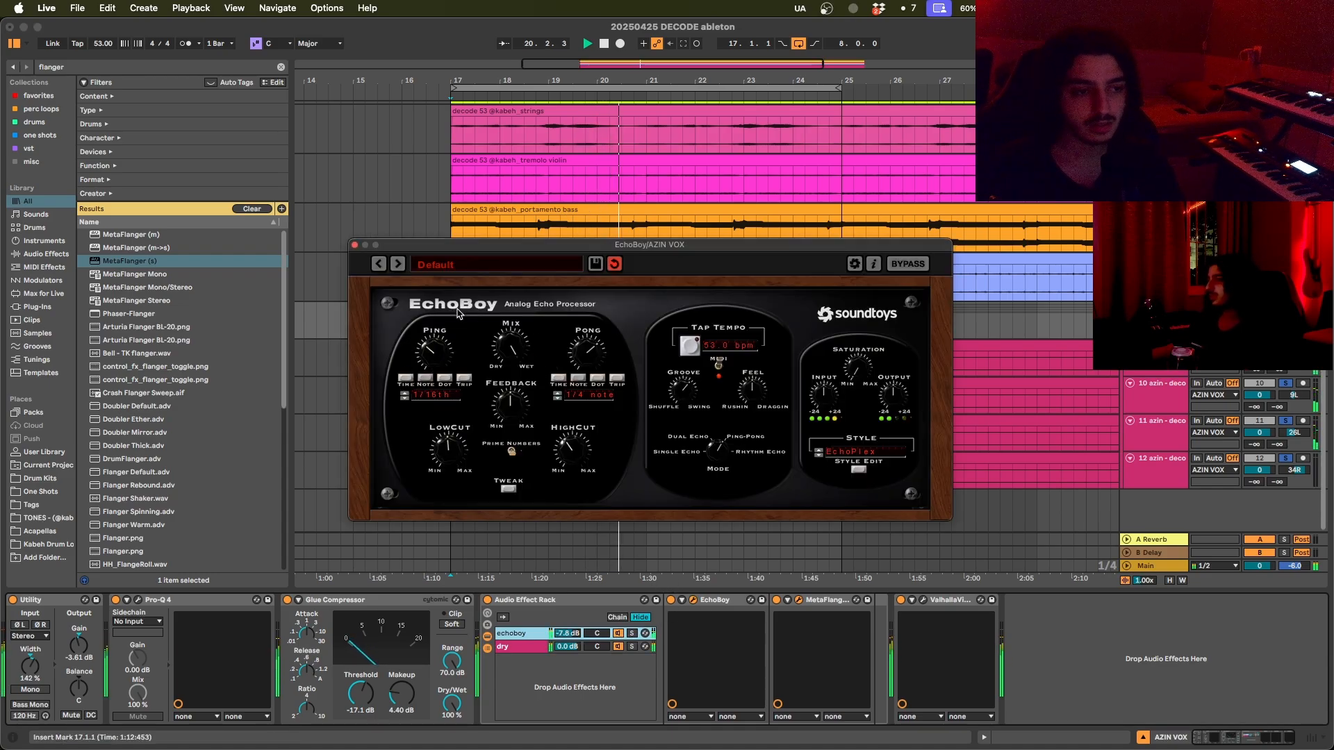
{"action": "left_click", "coordinate": [354, 245]}
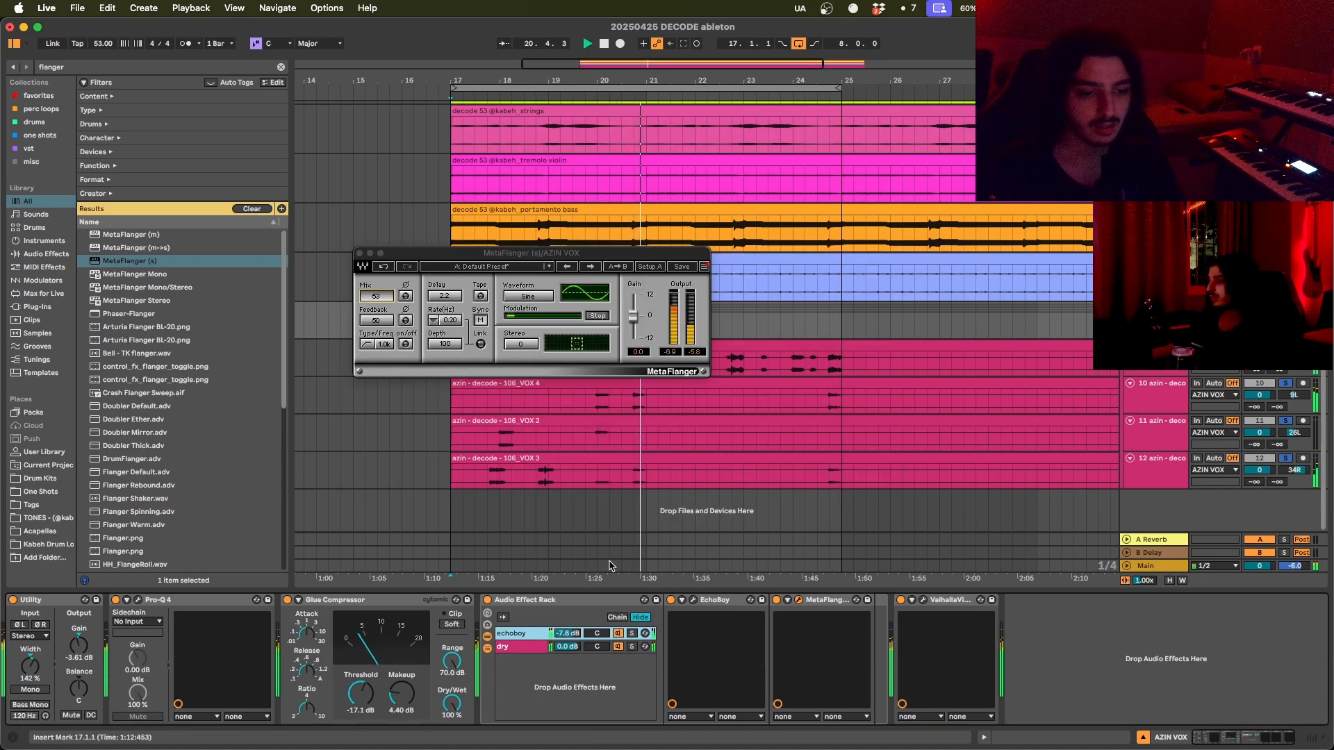
Step: Review the ValhallaVintageVerb mix setting on the AZIN VOX group and close the open plugin windows
{"action": "left_click", "coordinate": [924, 602]}
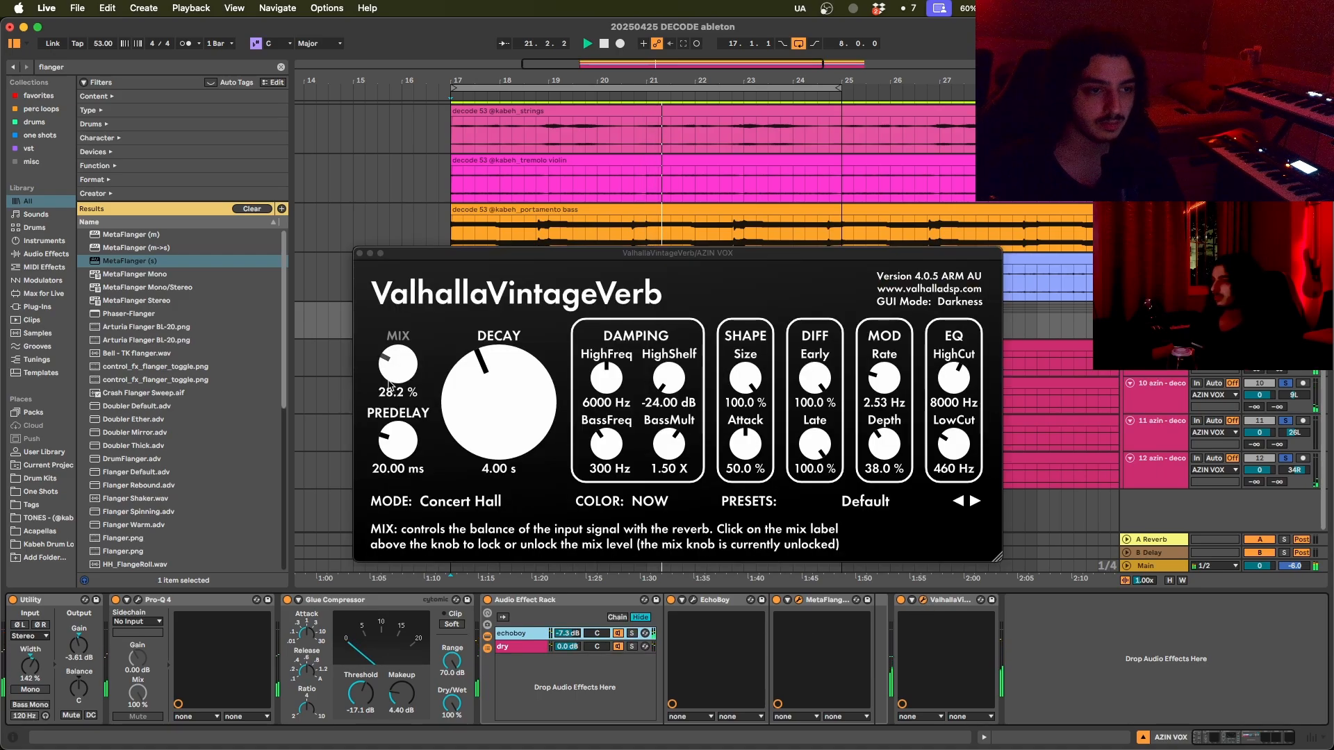
{"action": "left_click", "coordinate": [359, 253]}
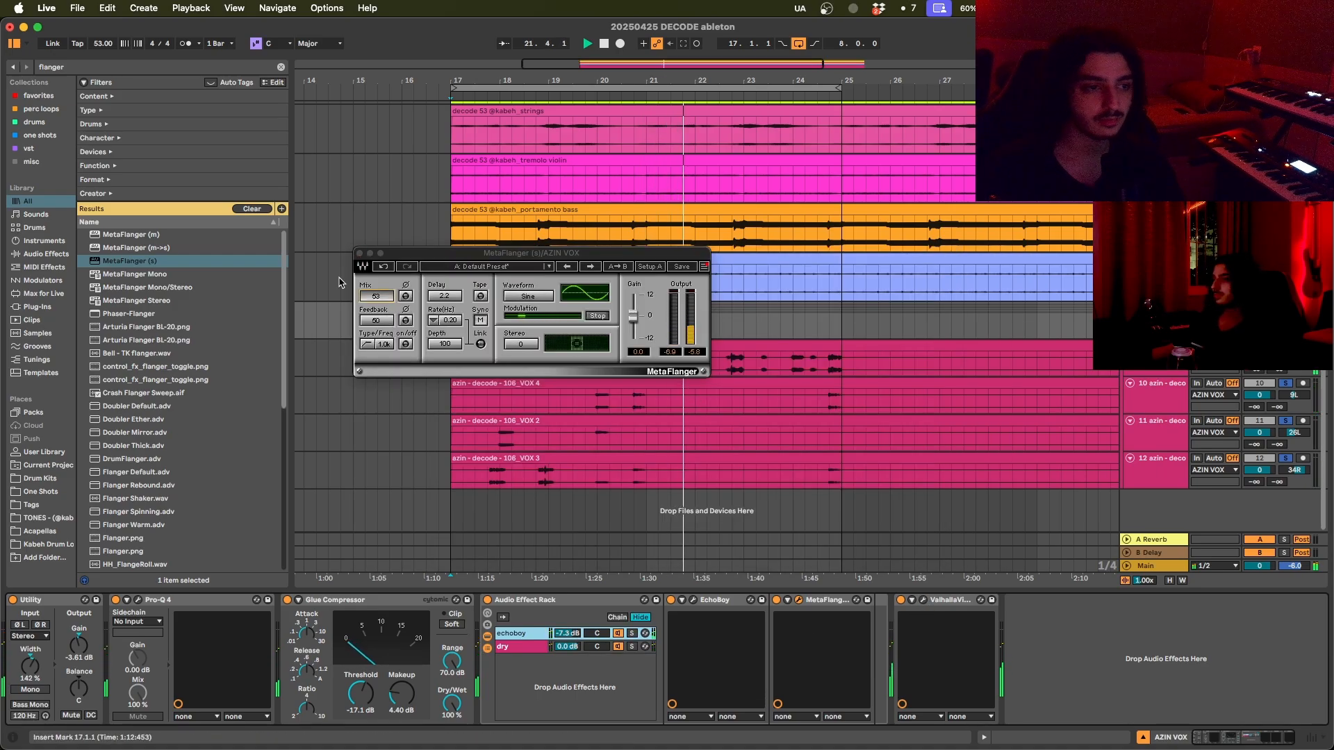
{"action": "left_click", "coordinate": [360, 253]}
Step: Add LFOTool to the end of the AZIN VOX effect chain and set its smoothing to 37
{"action": "type", "text": "l;f"}
{"action": "key", "text": "BackSpace"}
{"action": "key", "text": "BackSpace"}
{"action": "type", "text": "fo"}
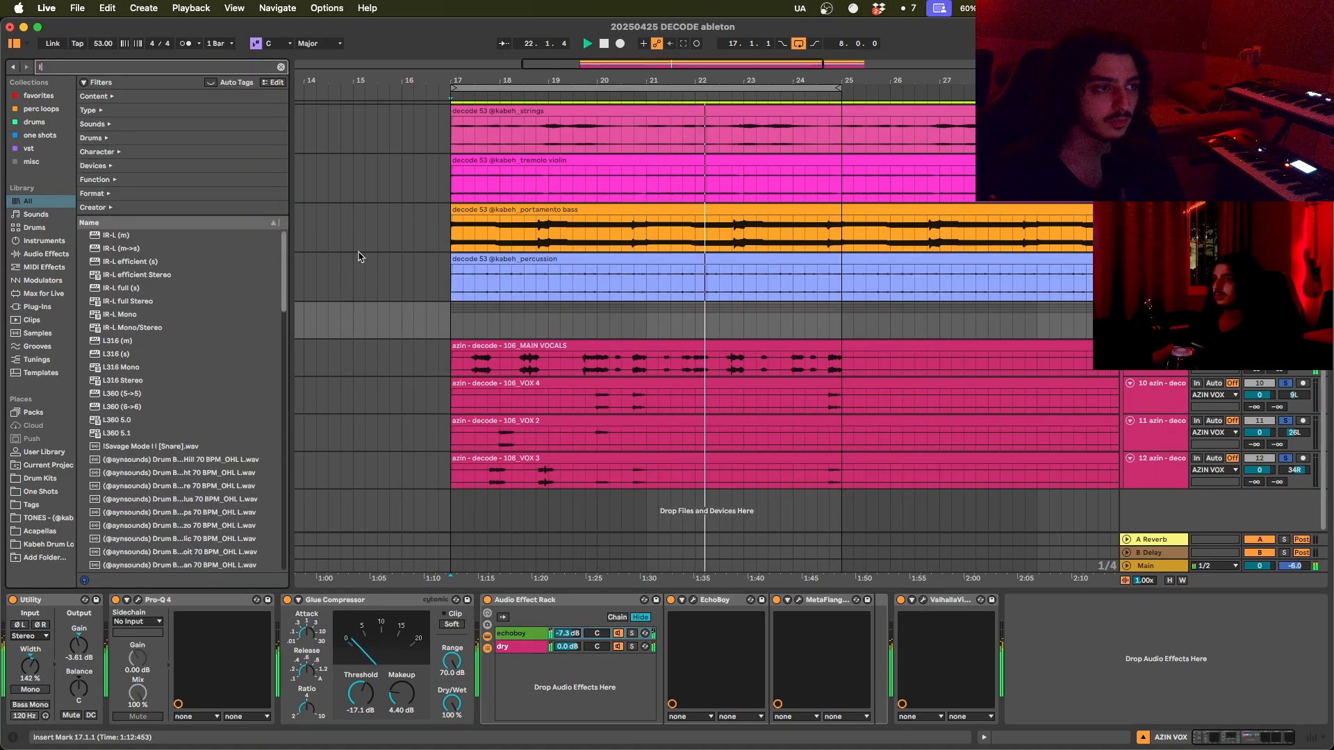
{"action": "key", "text": "Down"}
{"action": "key", "text": "Down"}
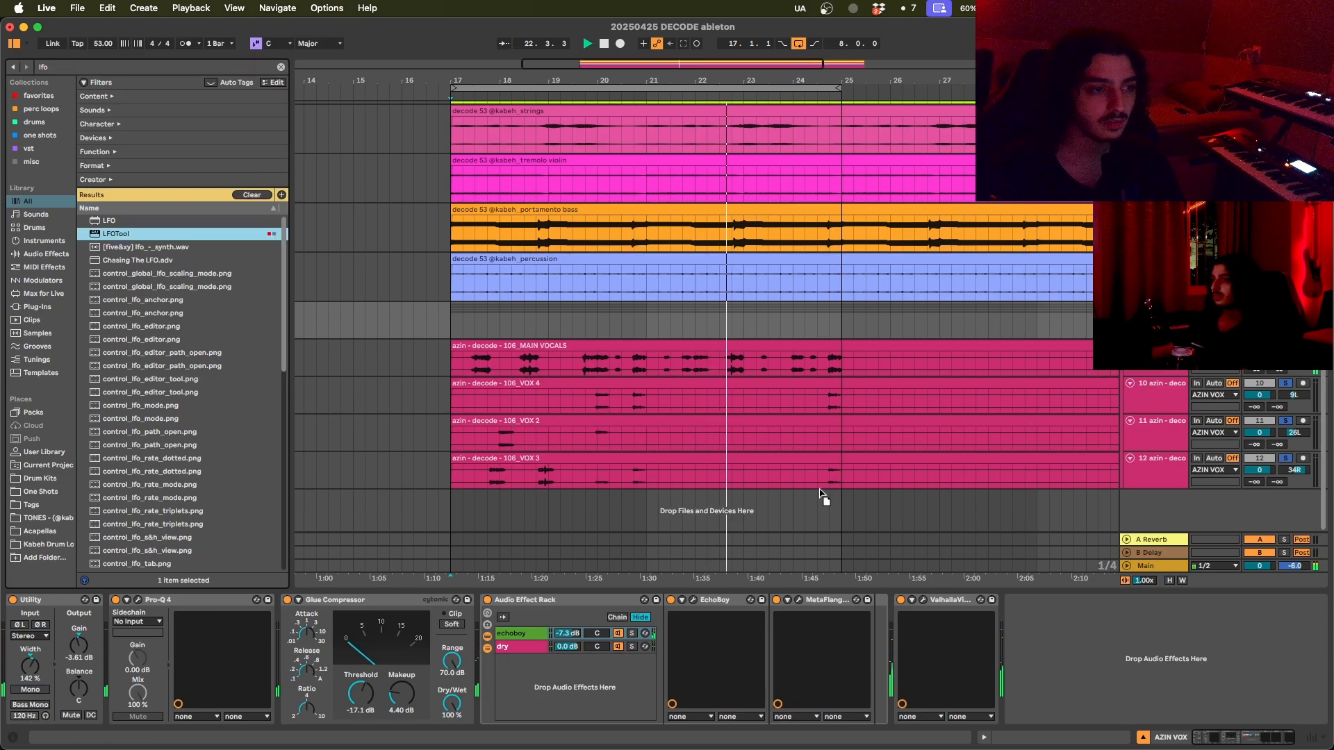
{"action": "key", "text": "Return"}
{"action": "left_click_drag", "start_coordinate": [682, 482], "coordinate": [692, 481]}
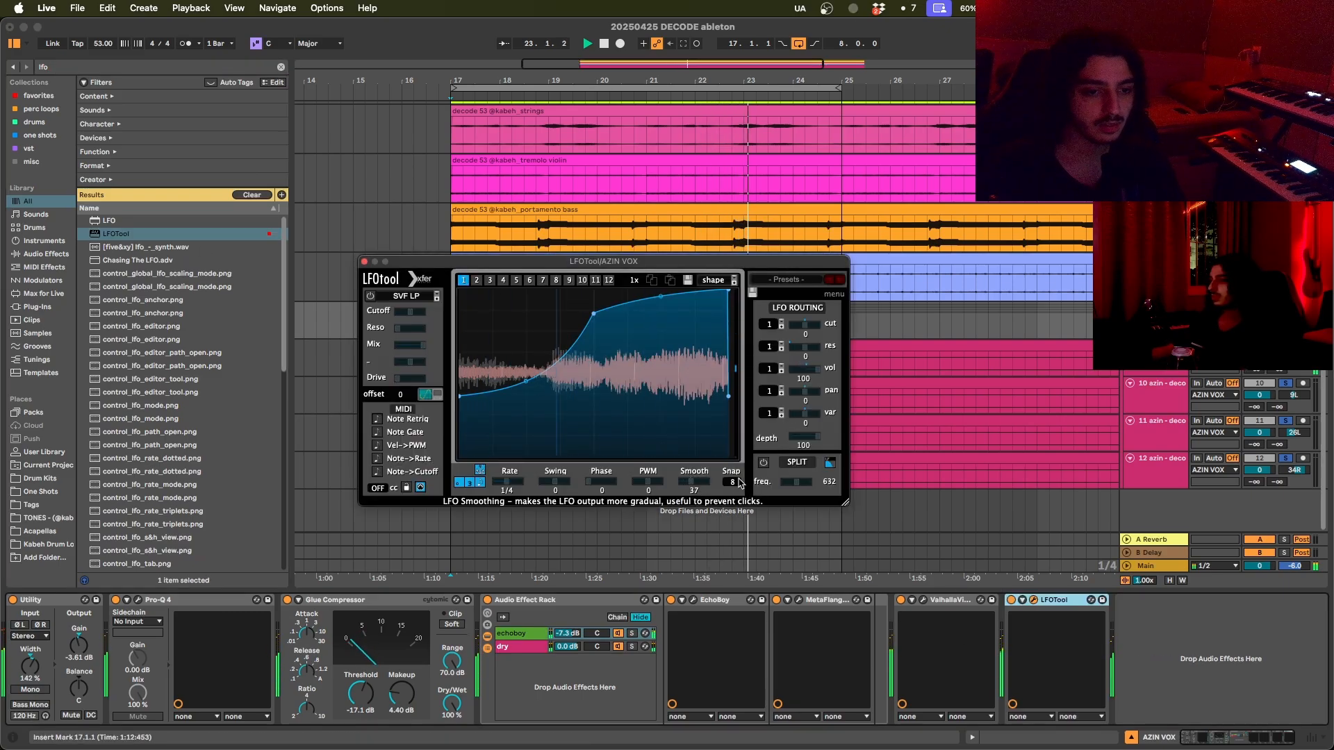
Step: Reshape the LFOTool curve to rise from about mid-level to full level within the first quarter of the cycle
{"action": "left_click_drag", "start_coordinate": [594, 314], "coordinate": [557, 282]}
{"action": "left_click_drag", "start_coordinate": [459, 397], "coordinate": [460, 427]}
{"action": "left_click_drag", "start_coordinate": [558, 290], "coordinate": [523, 290]}
{"action": "left_click_drag", "start_coordinate": [459, 428], "coordinate": [452, 386]}
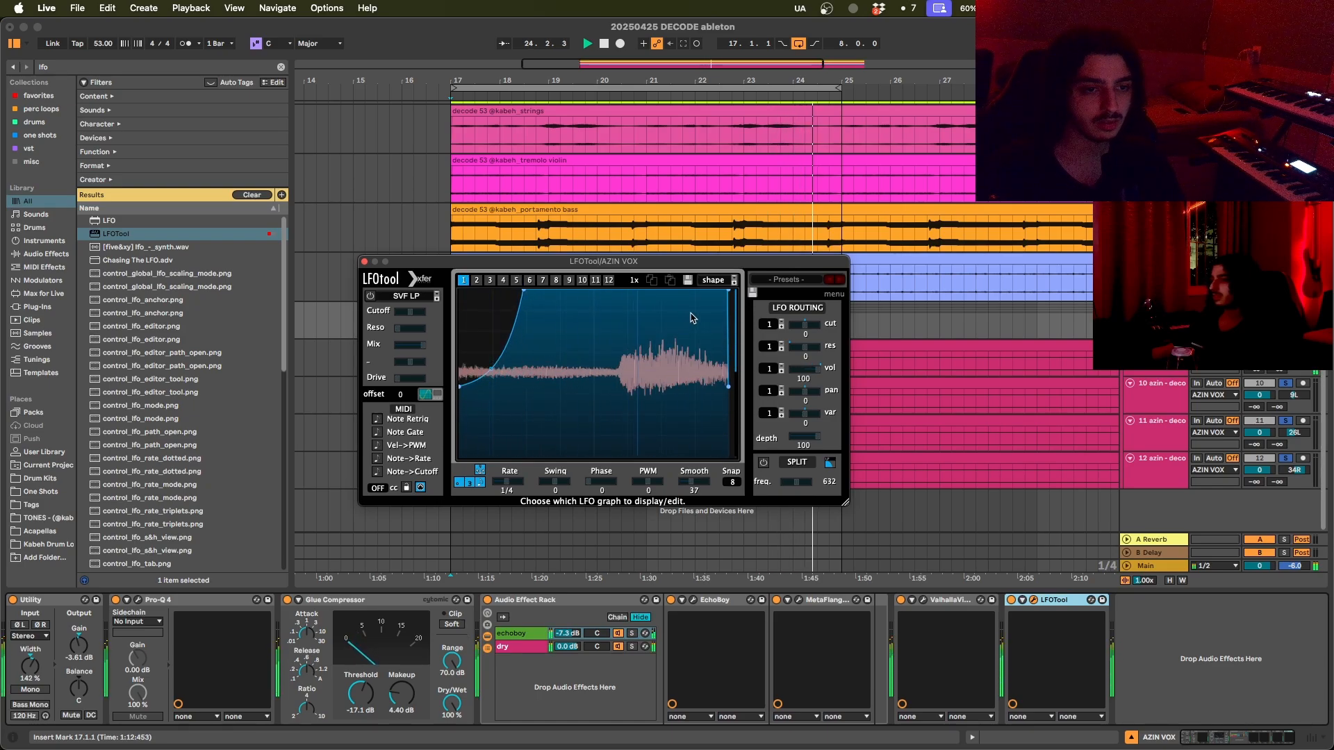
Step: Cut a shallow rectangular dip near the end of the LFOTool curve, set smoothing to 42, and close the window
{"action": "left_click_drag", "start_coordinate": [677, 295], "coordinate": [679, 543]}
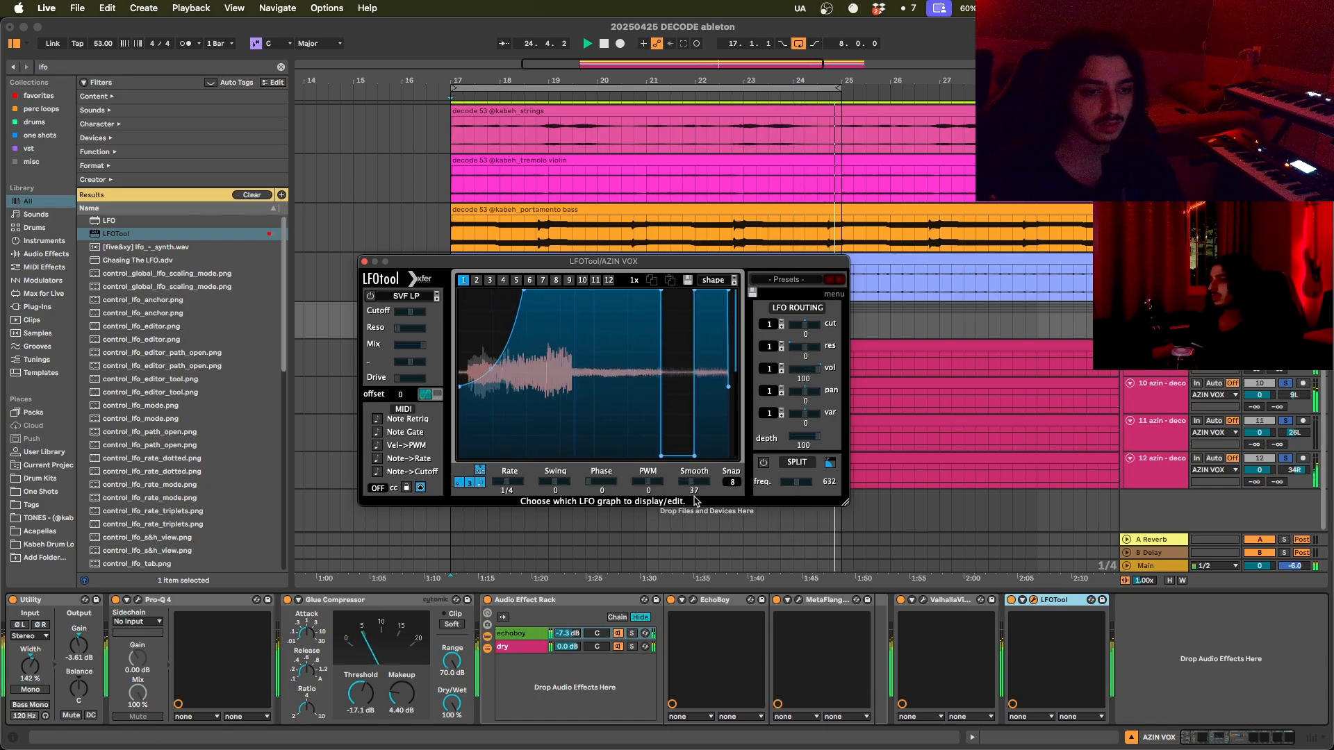
{"action": "left_click_drag", "start_coordinate": [694, 481], "coordinate": [681, 354]}
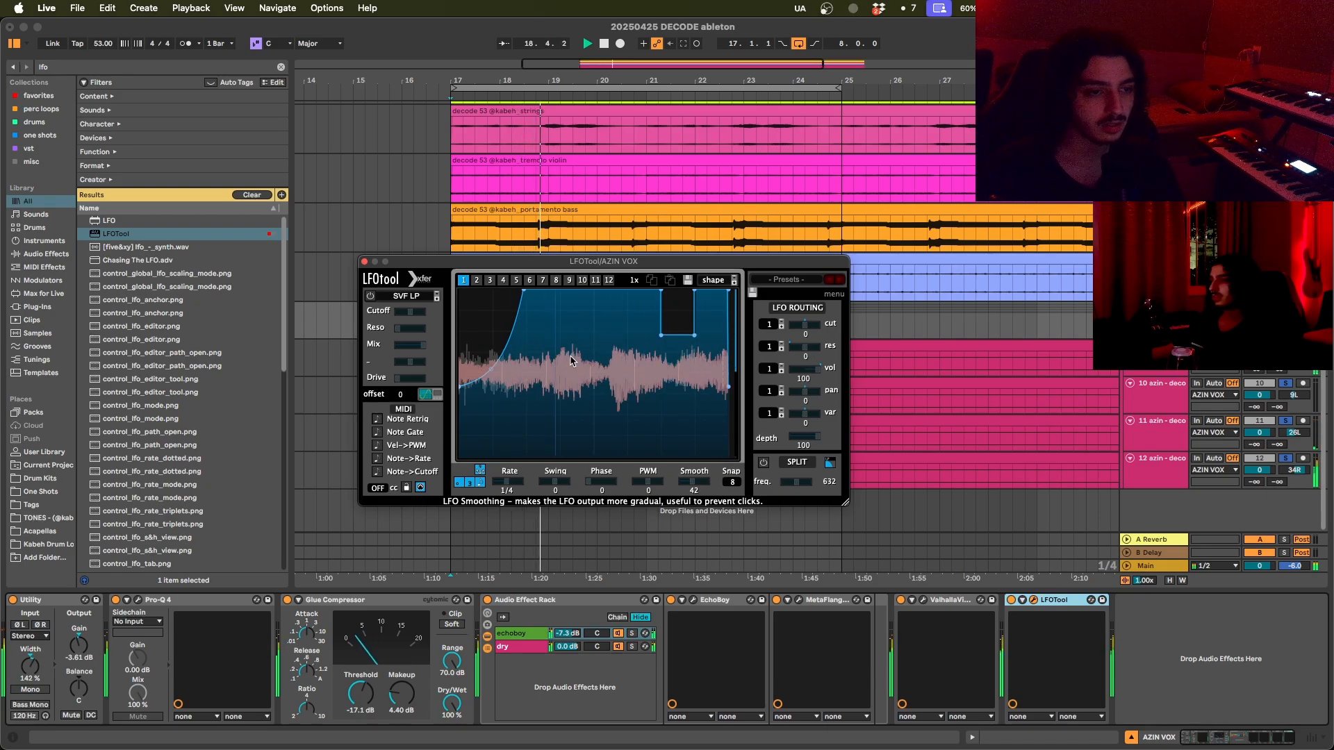
{"action": "left_click", "coordinate": [364, 261]}
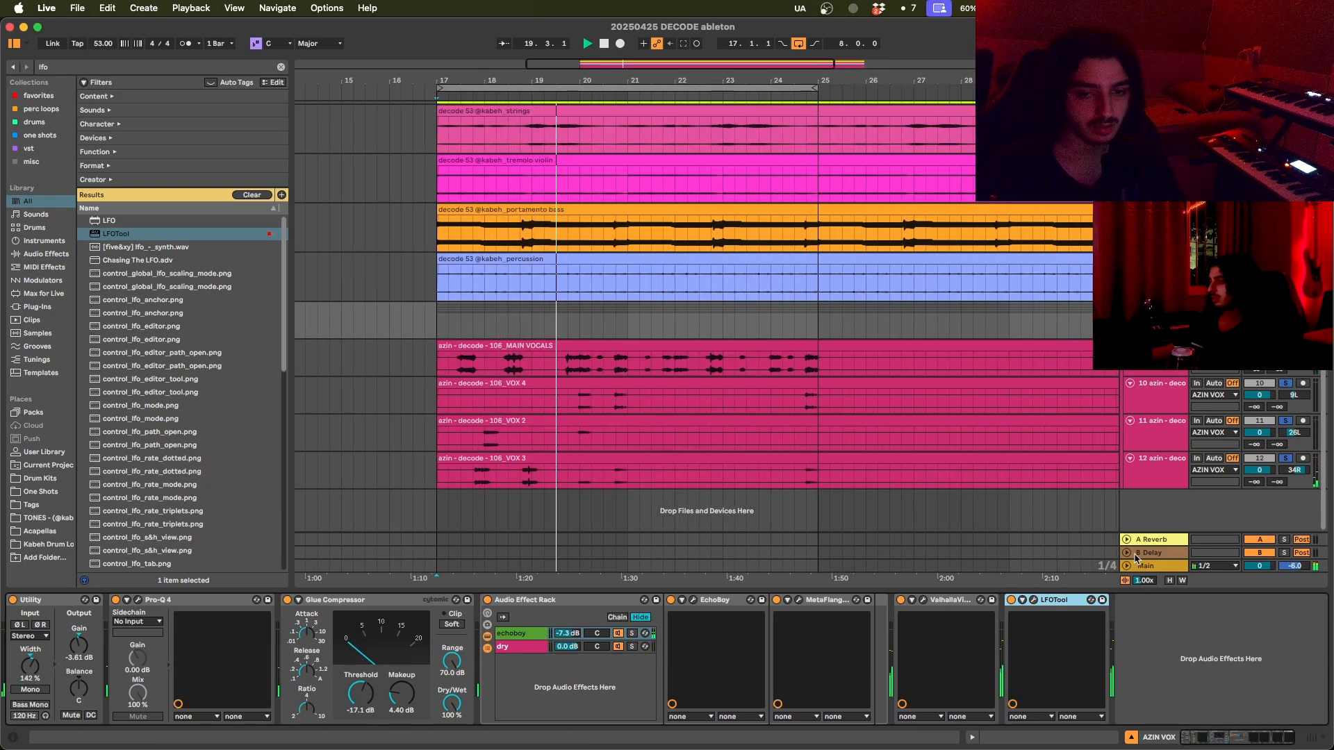
Step: Search the browser for Saturator and add the effect to the Main track
{"action": "left_click", "coordinate": [1055, 564]}
{"action": "key", "text": "super+f"}
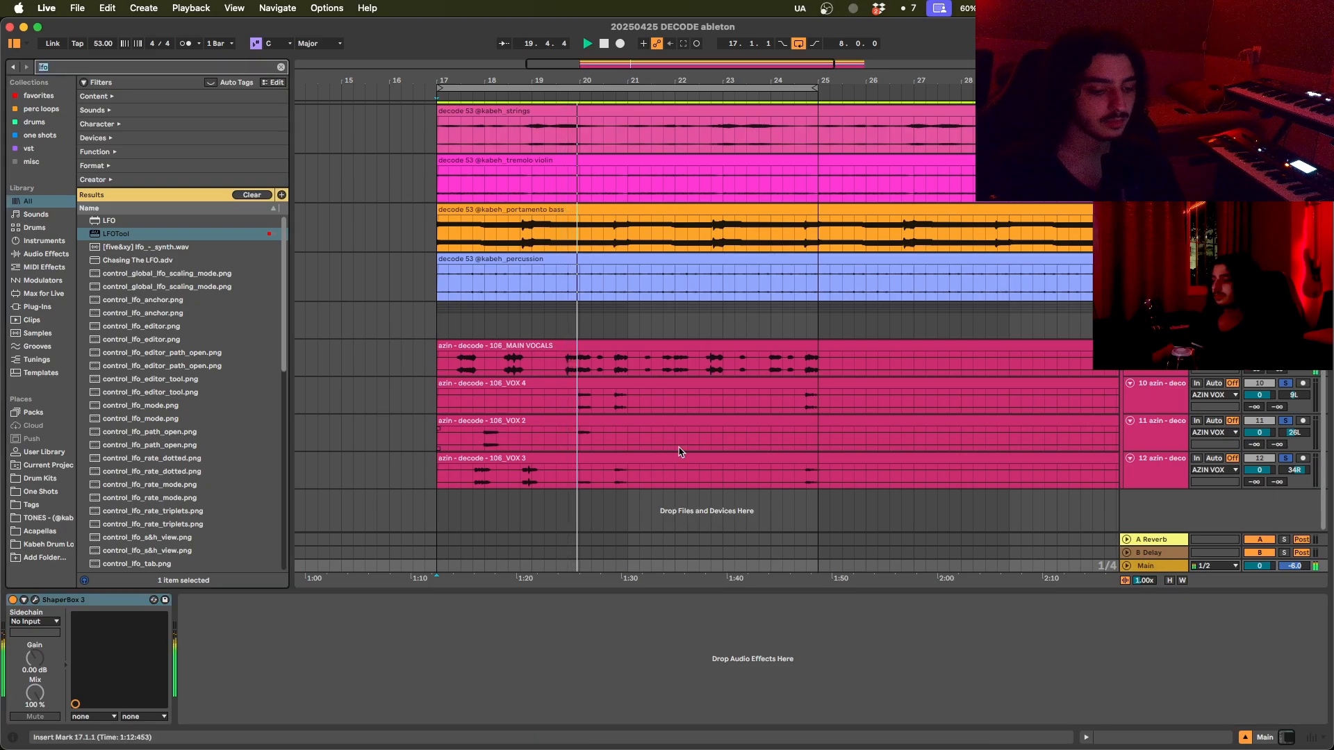
{"action": "type", "text": "satura"}
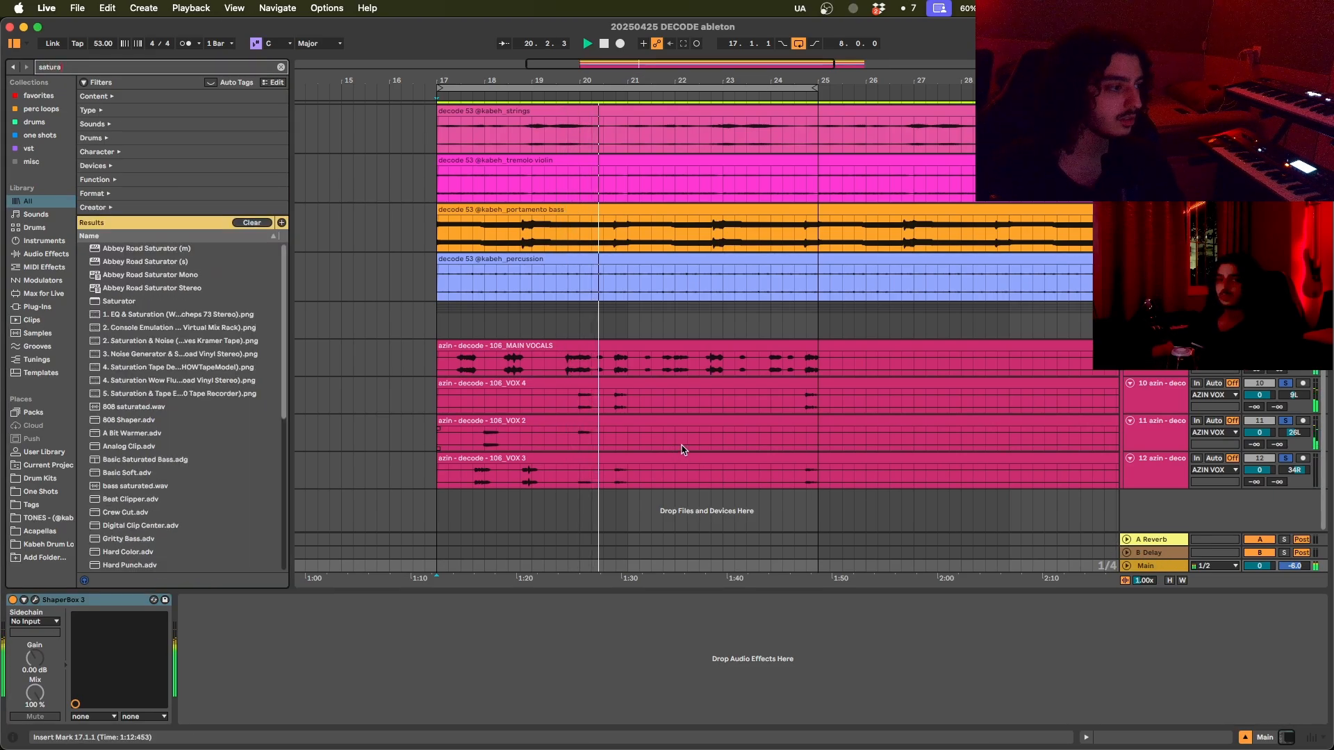
{"action": "left_click_drag", "start_coordinate": [121, 303], "coordinate": [1061, 567]}
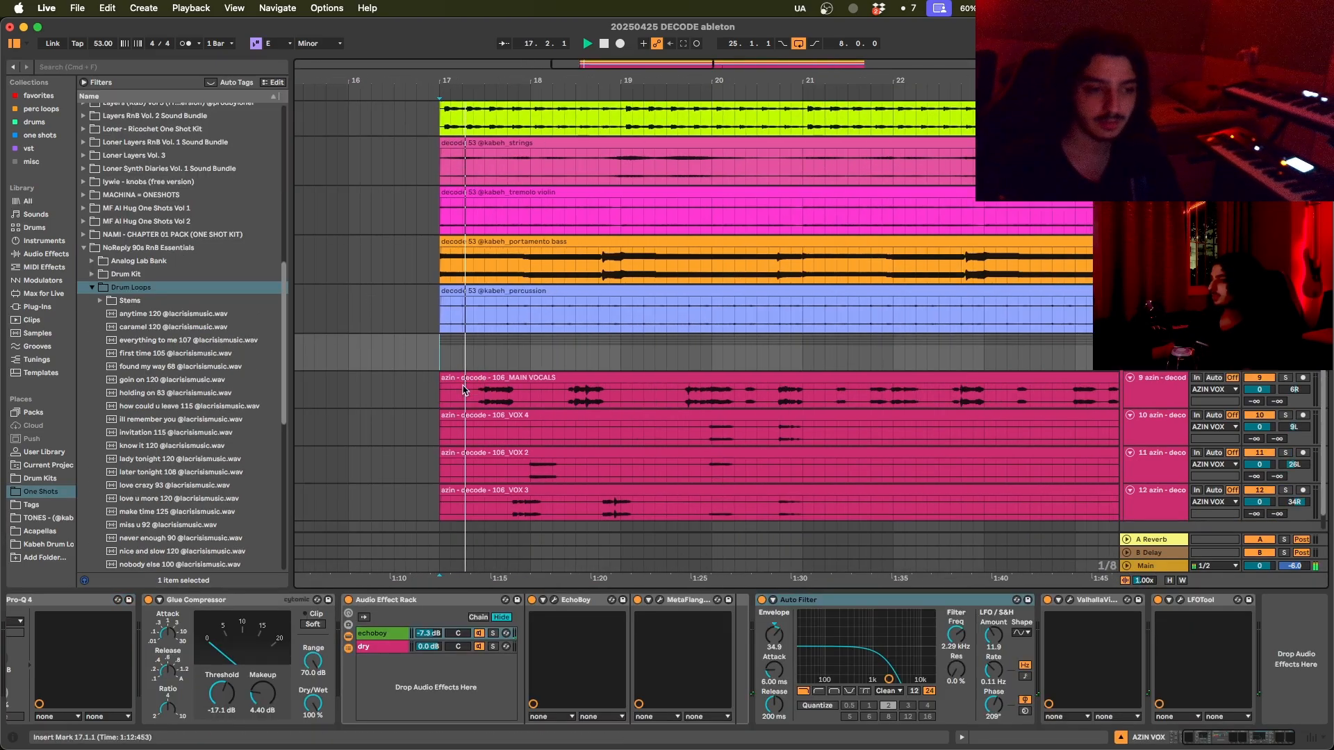
Step: Set the Auto Filter frequency on the AZIN VOX group to 2.51 kHz and its LFO amount to 11.7
{"action": "scroll", "coordinate": [481, 387], "scroll_direction": "down", "scroll_amount": 1}
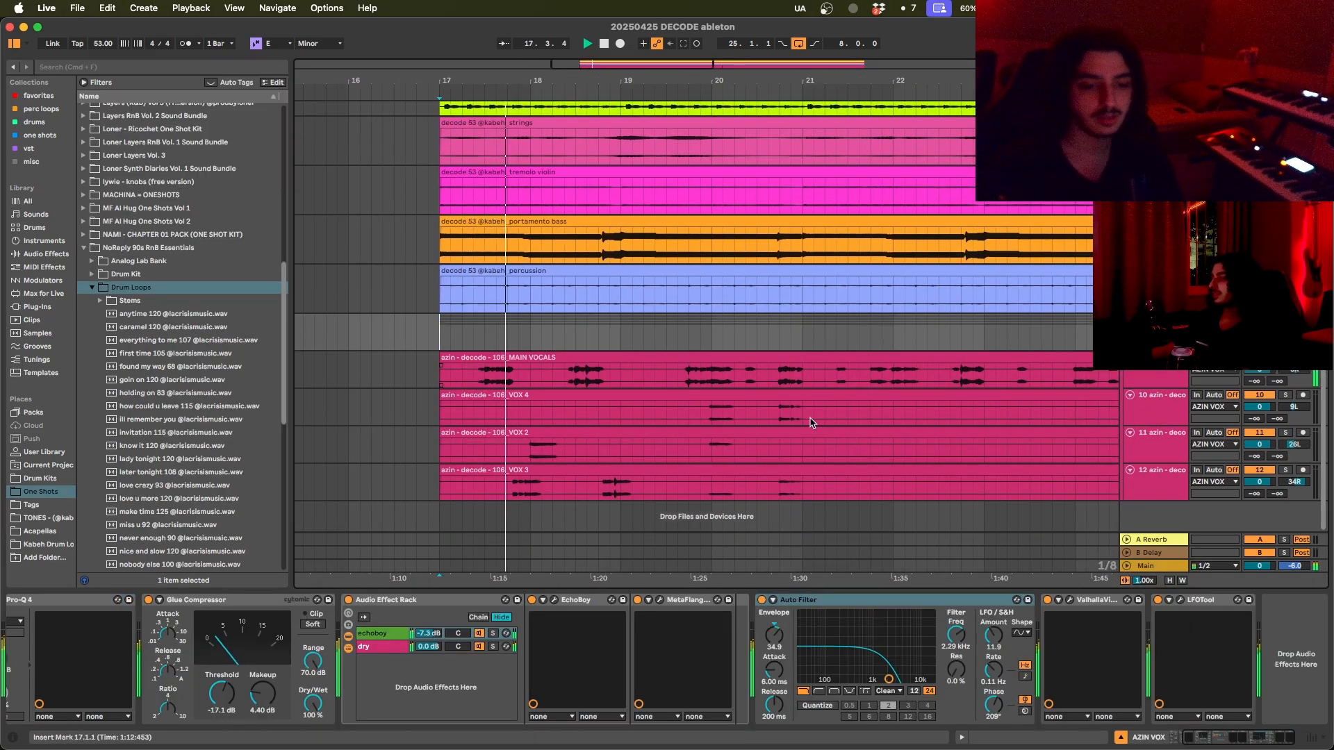
{"action": "left_click_drag", "start_coordinate": [957, 636], "coordinate": [957, 629]}
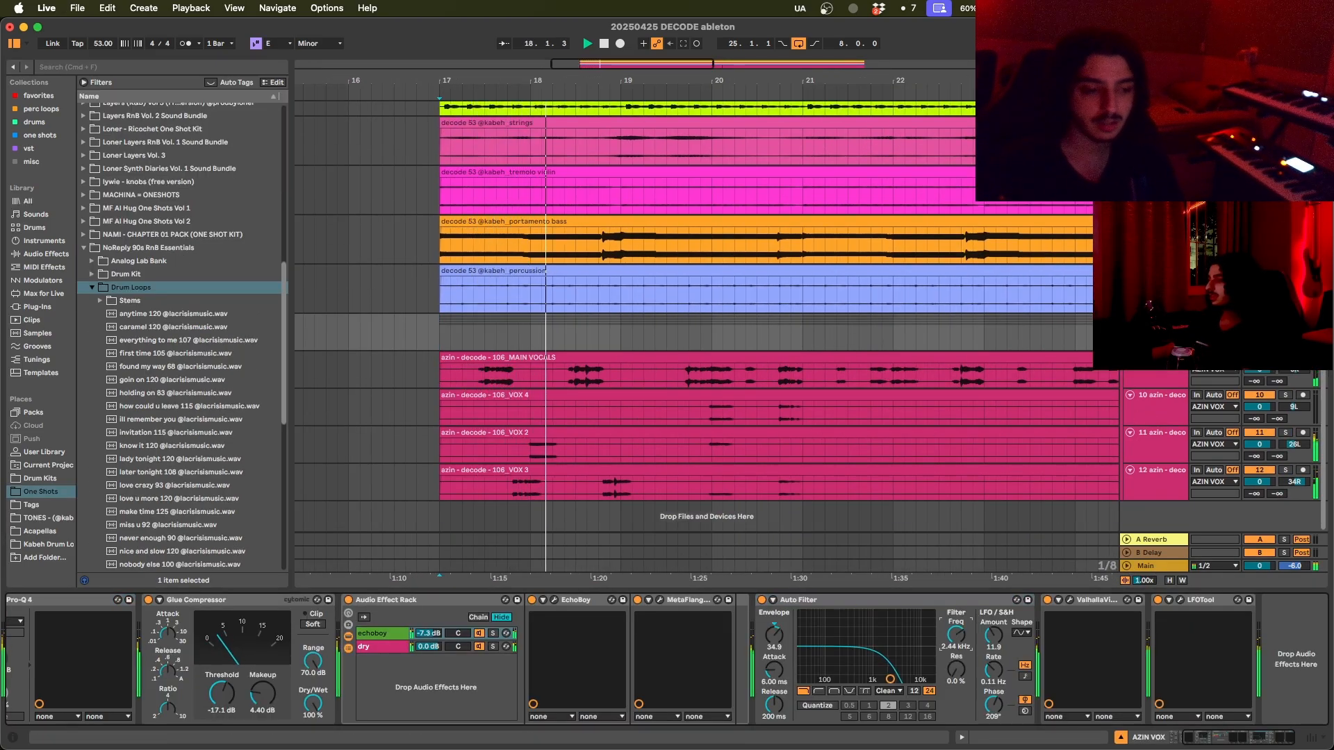
{"action": "scroll", "coordinate": [764, 634], "scroll_direction": "left", "scroll_amount": 4}
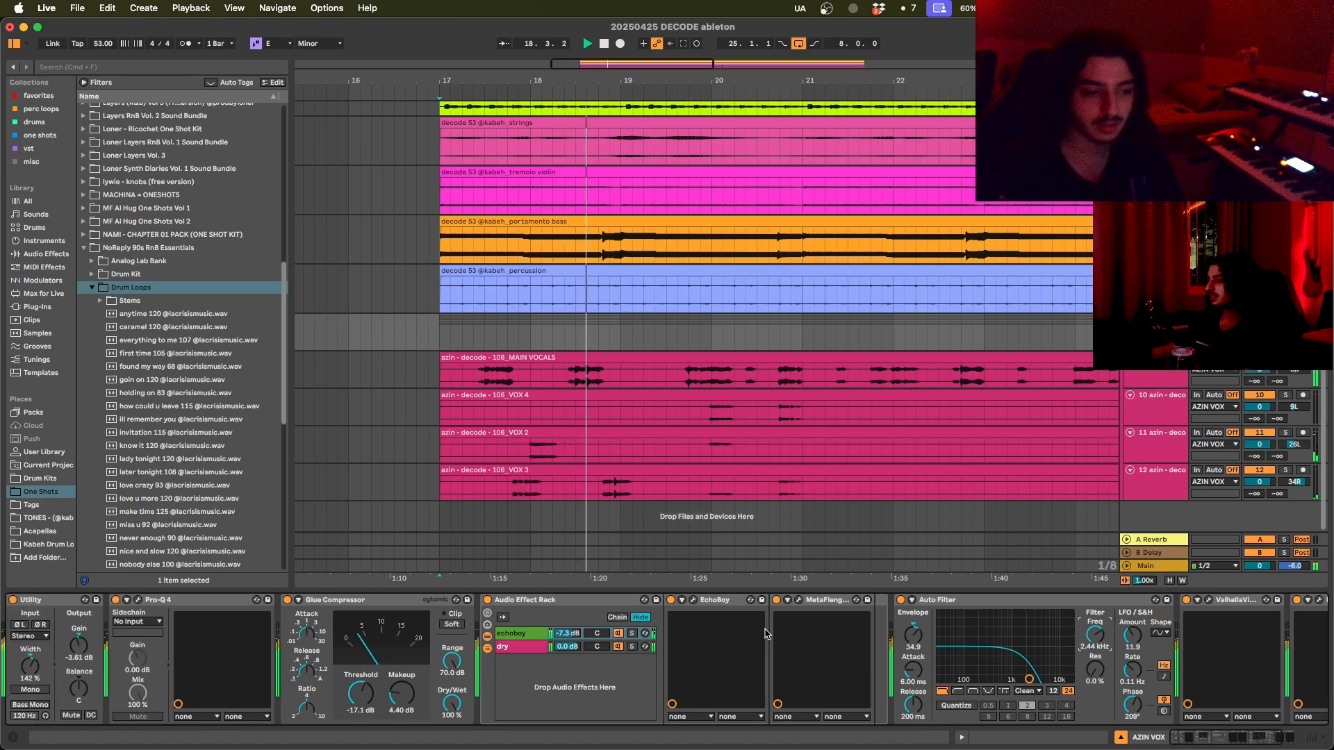
{"action": "scroll", "coordinate": [768, 536], "scroll_direction": "down", "scroll_amount": 3}
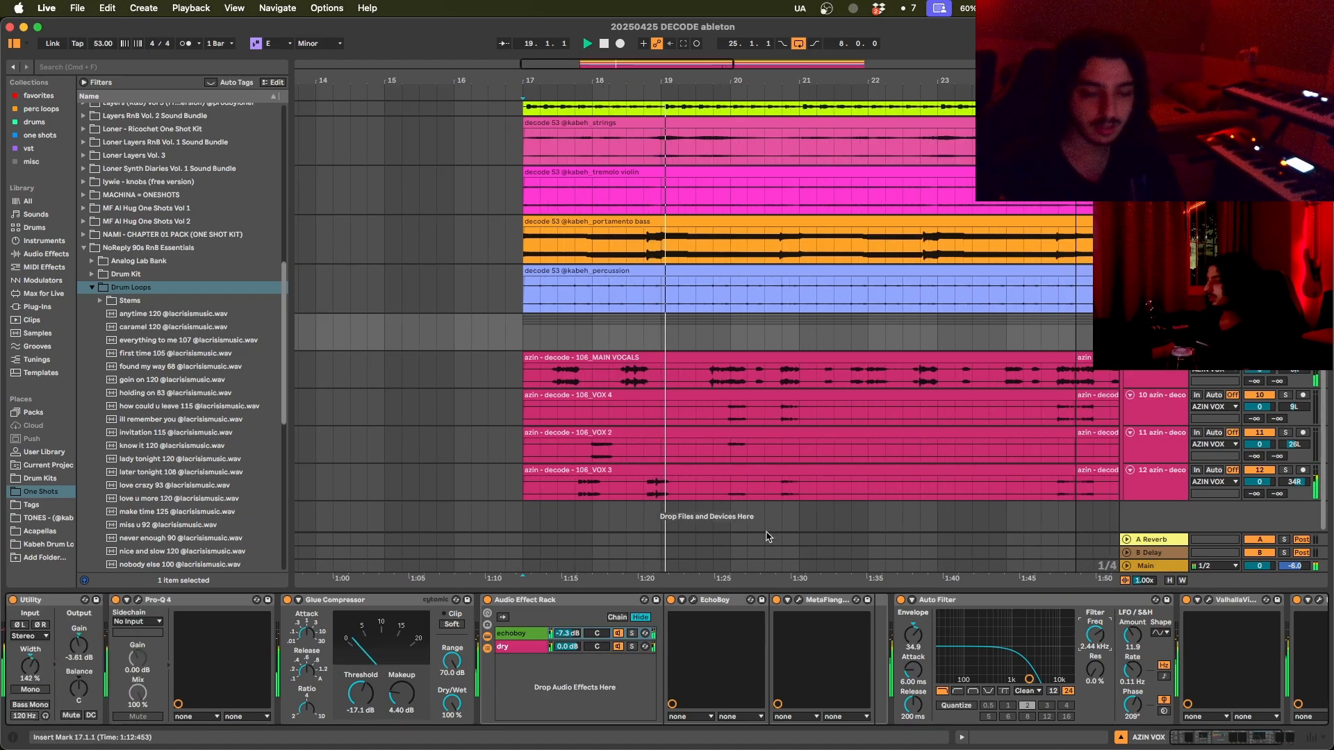
{"action": "scroll", "coordinate": [768, 536], "scroll_direction": "down", "scroll_amount": 3}
{"action": "scroll", "coordinate": [750, 528], "scroll_direction": "up", "scroll_amount": 1}
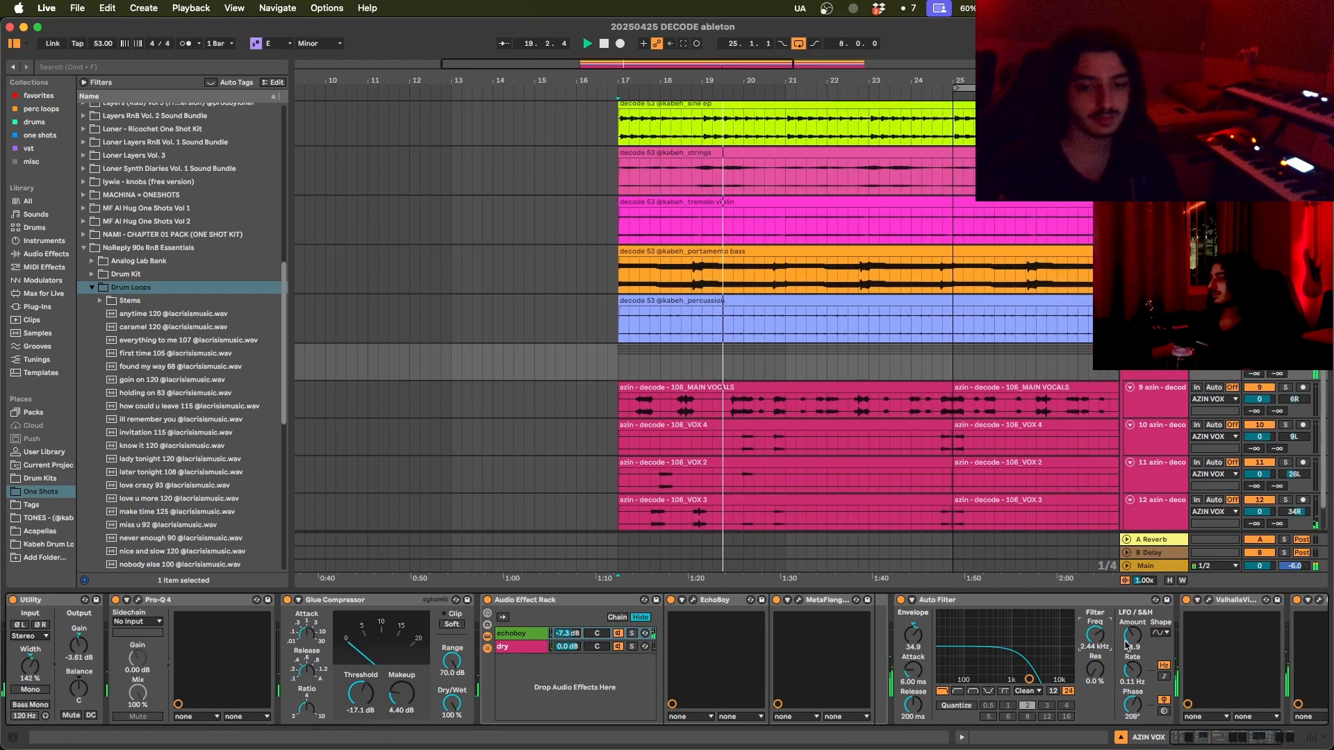
{"action": "scroll", "coordinate": [813, 445], "scroll_direction": "down", "scroll_amount": 1}
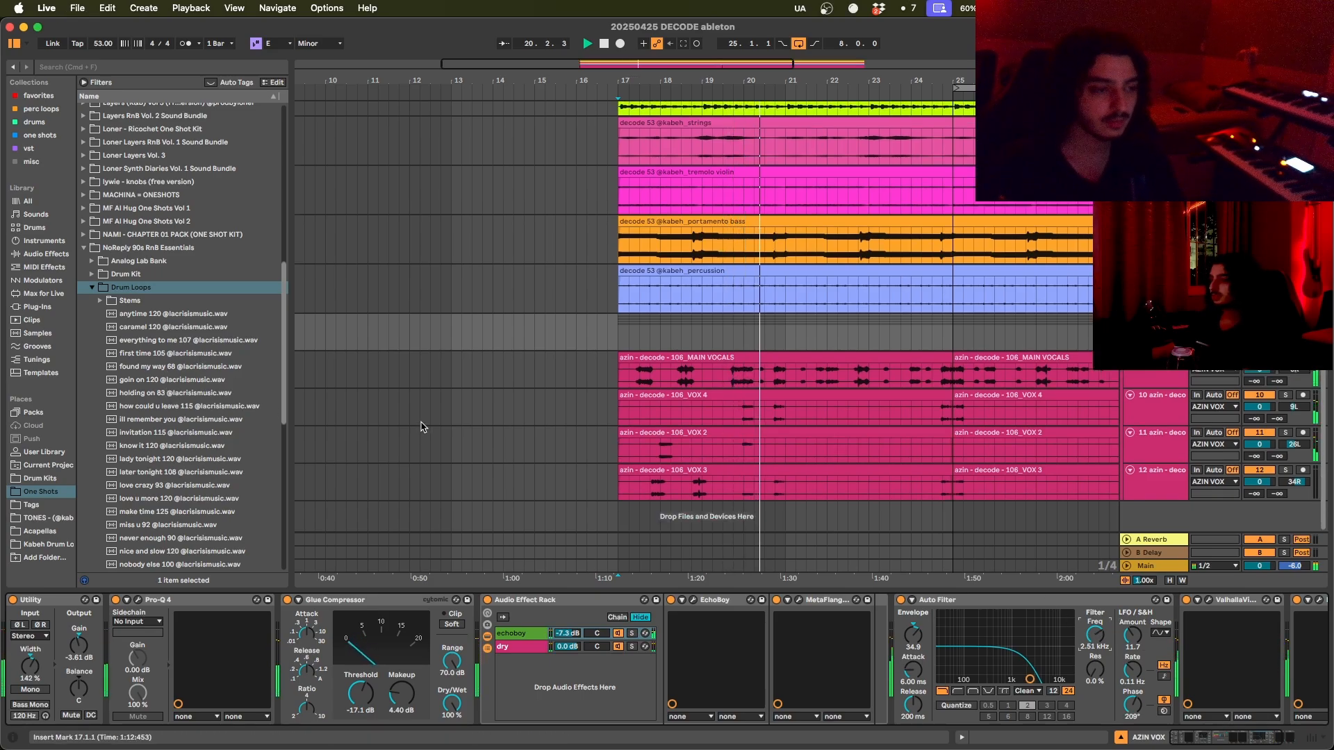
{"action": "left_click", "coordinate": [183, 317]}
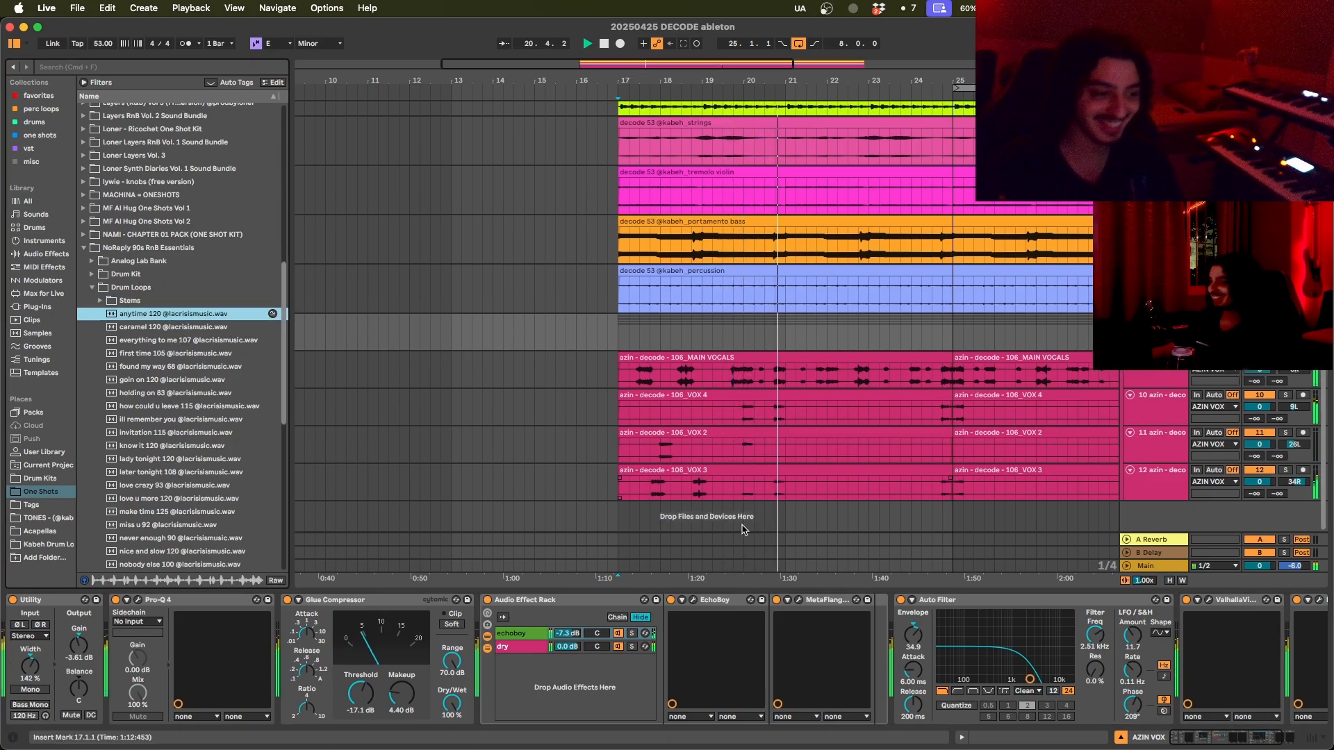
{"action": "scroll", "coordinate": [776, 528], "scroll_direction": "up", "scroll_amount": 2}
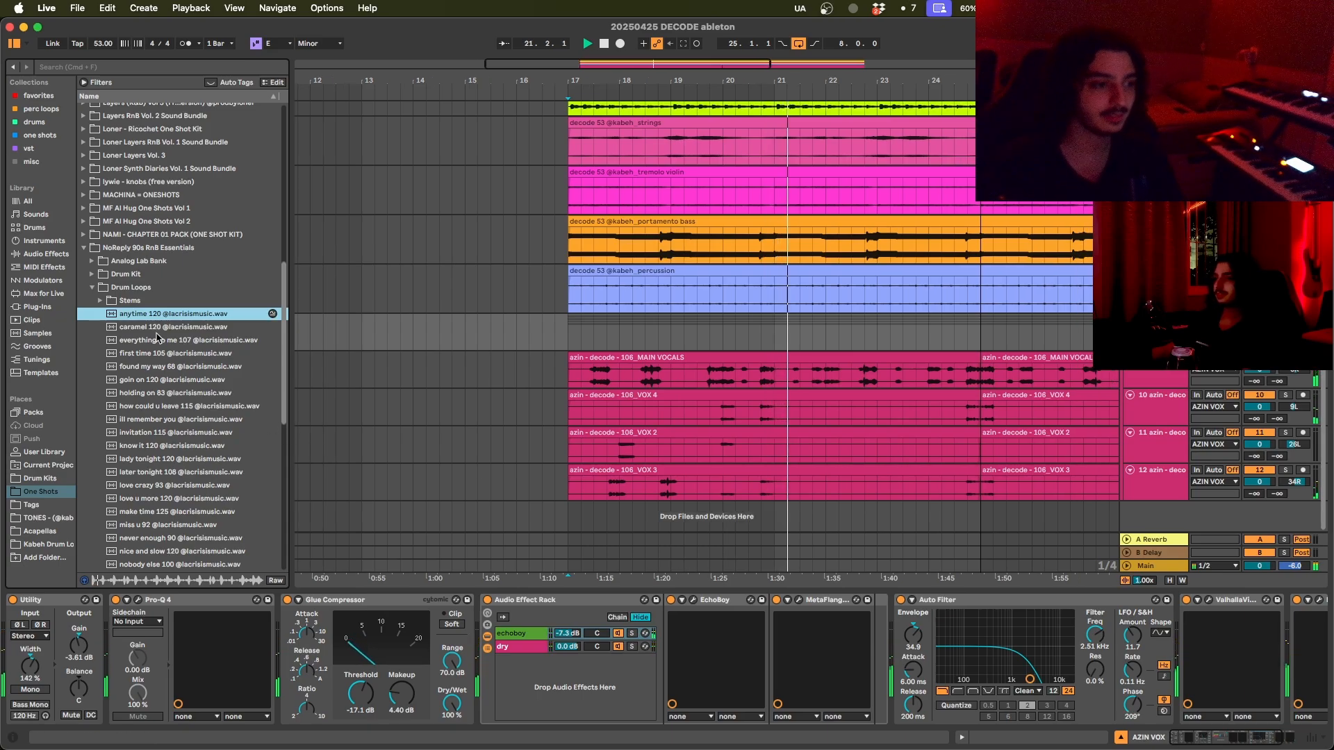
{"action": "left_click_drag", "start_coordinate": [152, 321], "coordinate": [577, 522]}
{"action": "double_click", "coordinate": [620, 491]}
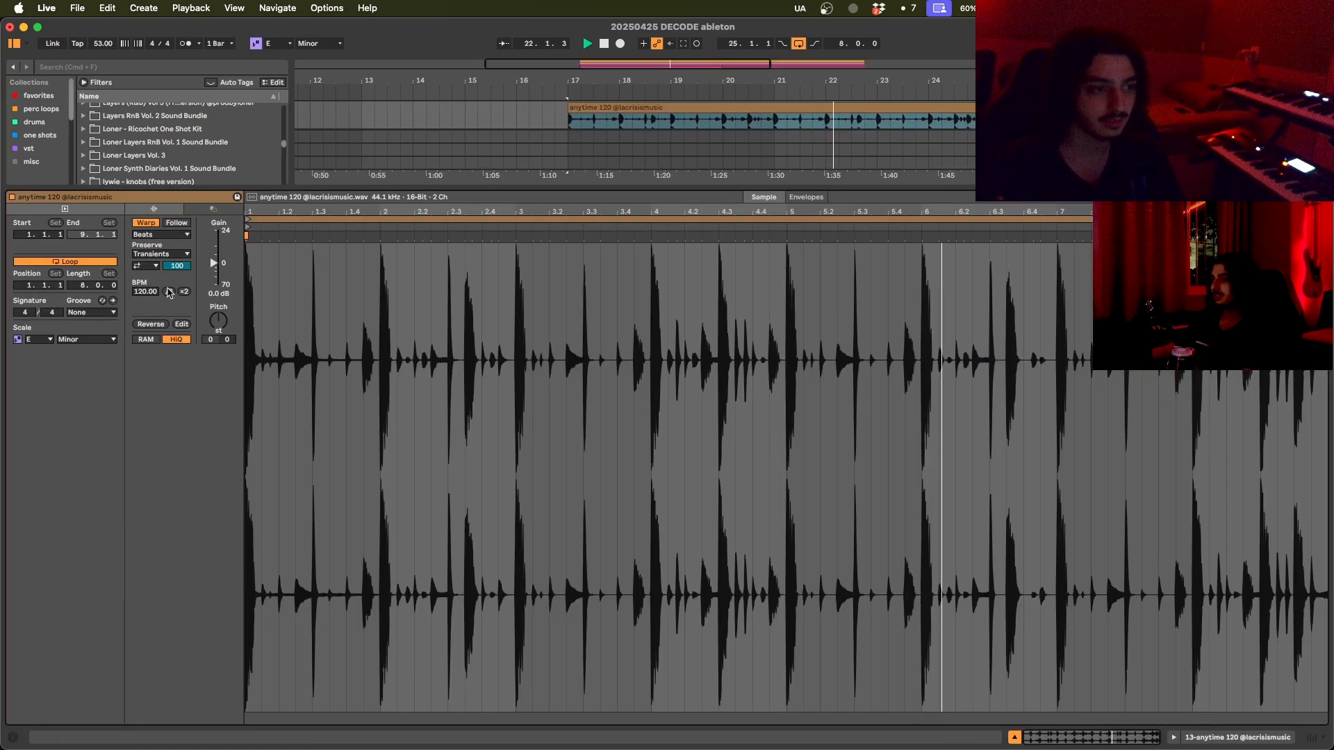
{"action": "key", "text": "shift+Tab"}
Step: Duplicate the anytime 120 drum loop clip so a second copy starts at bar 25
{"action": "scroll", "coordinate": [749, 467], "scroll_direction": "down", "scroll_amount": 2}
{"action": "left_click", "coordinate": [801, 500]}
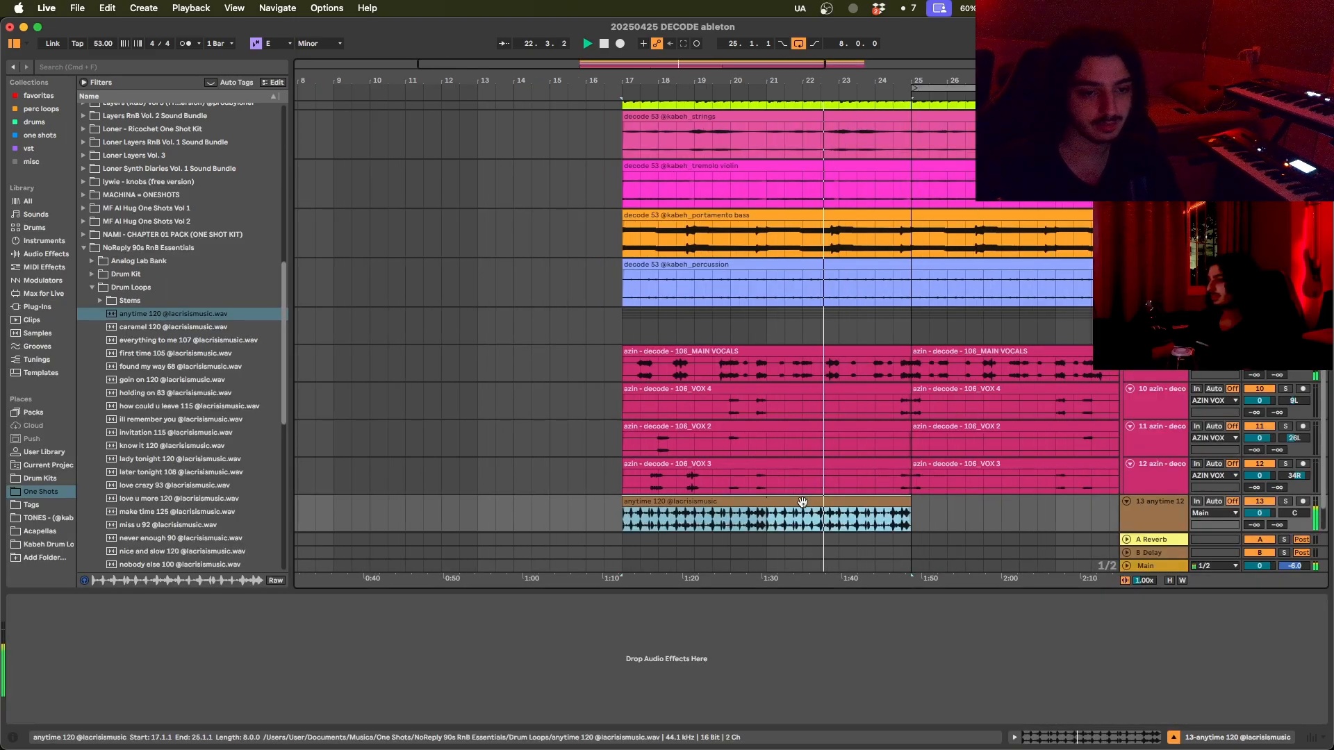
{"action": "key", "text": "super+d"}
{"action": "scroll", "coordinate": [804, 499], "scroll_direction": "down", "scroll_amount": 3}
{"action": "scroll", "coordinate": [764, 495], "scroll_direction": "up", "scroll_amount": 5}
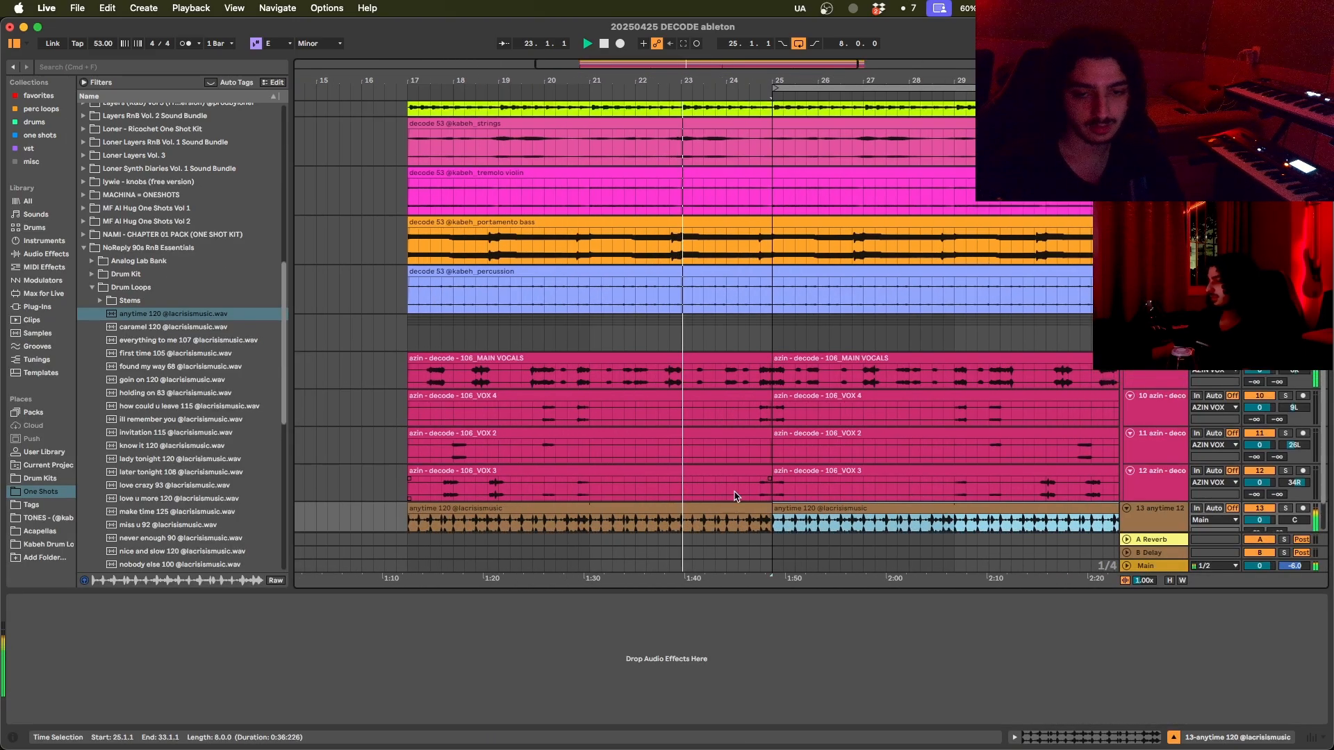
{"action": "scroll", "coordinate": [733, 488], "scroll_direction": "up", "scroll_amount": 2}
{"action": "scroll", "coordinate": [648, 441], "scroll_direction": "up", "scroll_amount": 2}
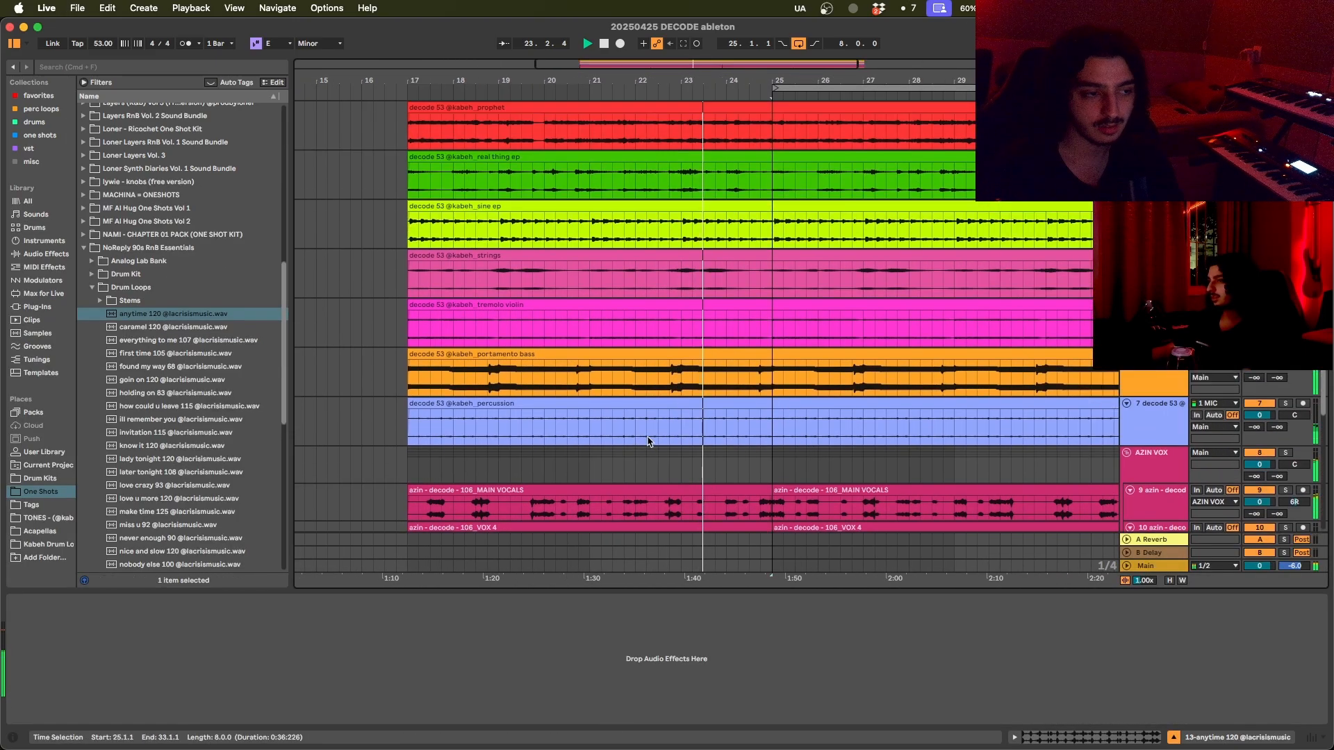
{"action": "scroll", "coordinate": [639, 438], "scroll_direction": "down", "scroll_amount": 2}
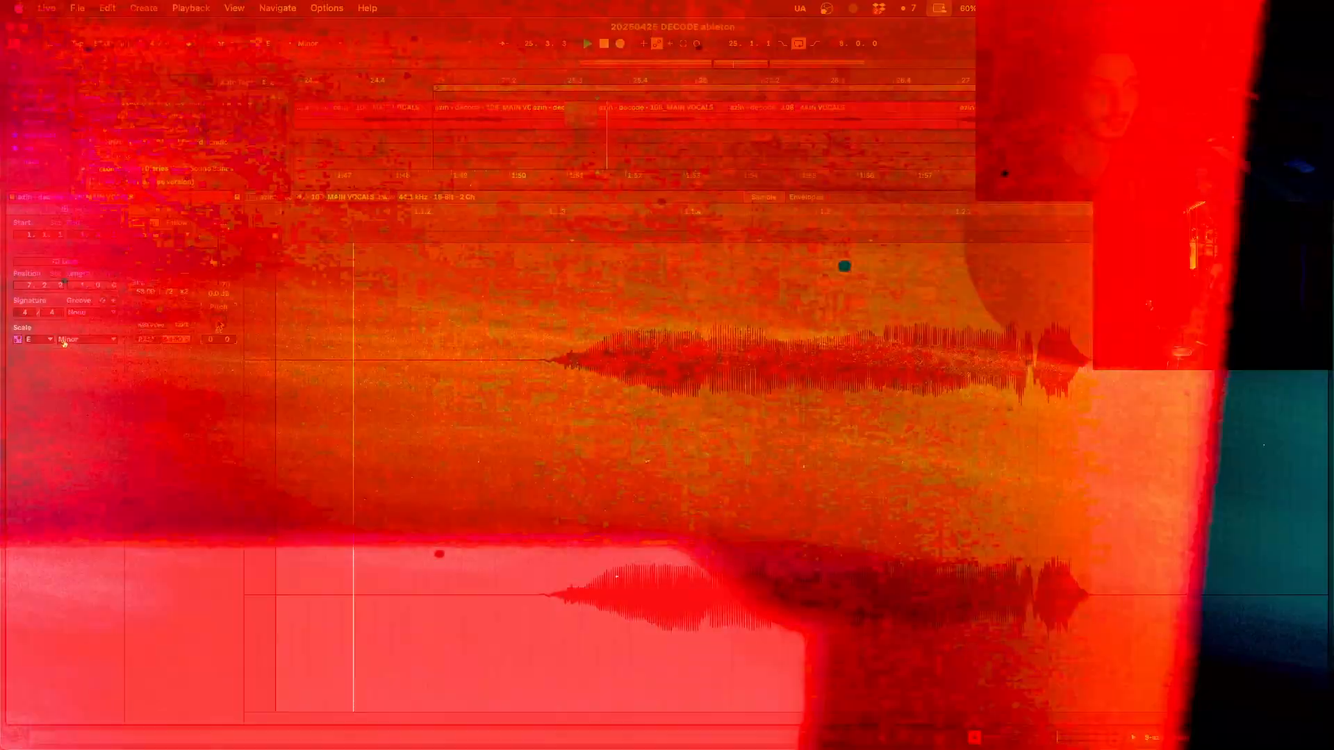